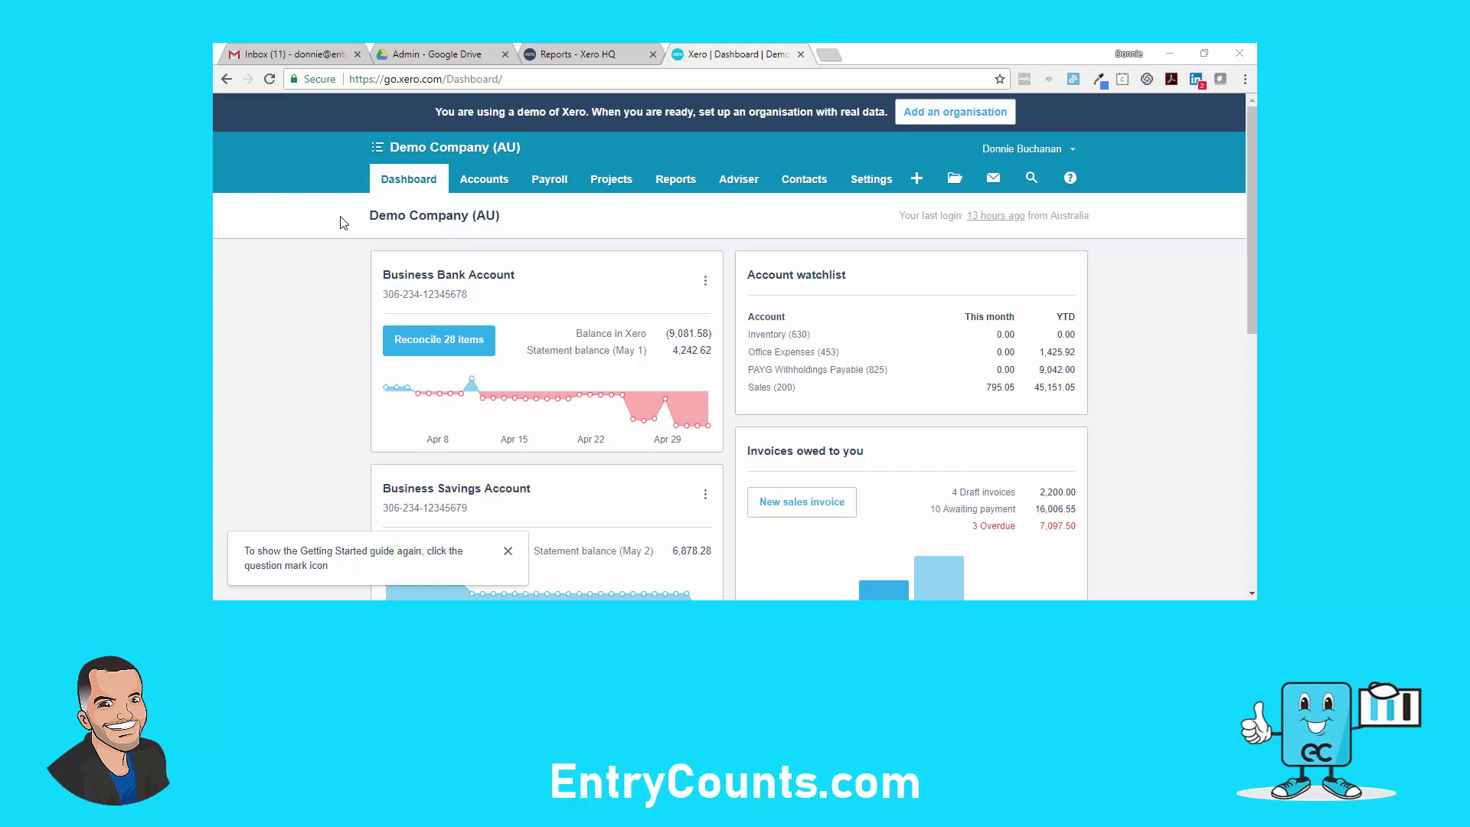
Open the reports list and mark the new-version Profit and Loss report in the Financial group as a favourite.
{"action": "left_click", "coordinate": [675, 189]}
{"action": "left_click", "coordinate": [685, 209]}
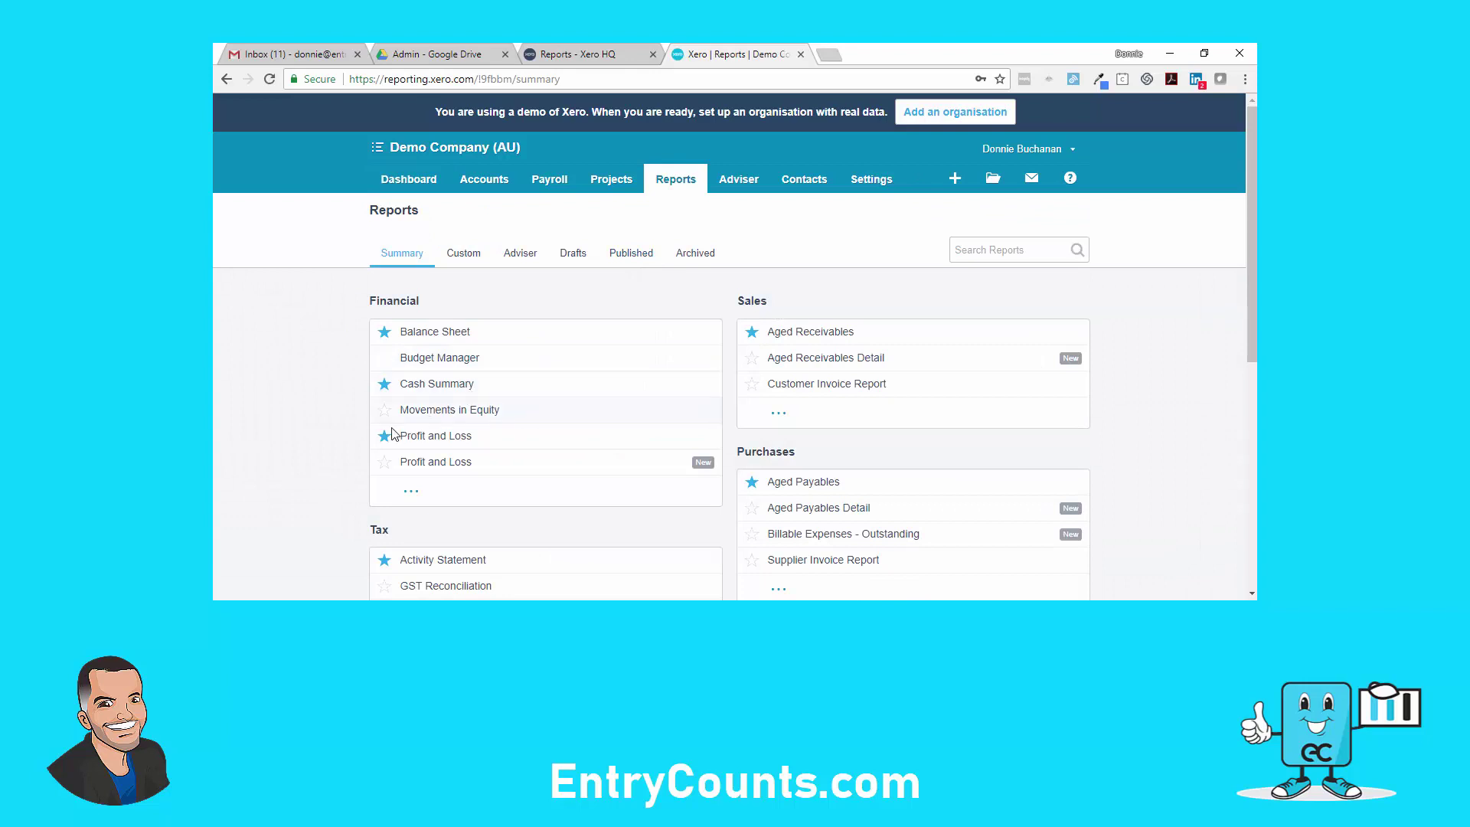
{"action": "left_click", "coordinate": [385, 467]}
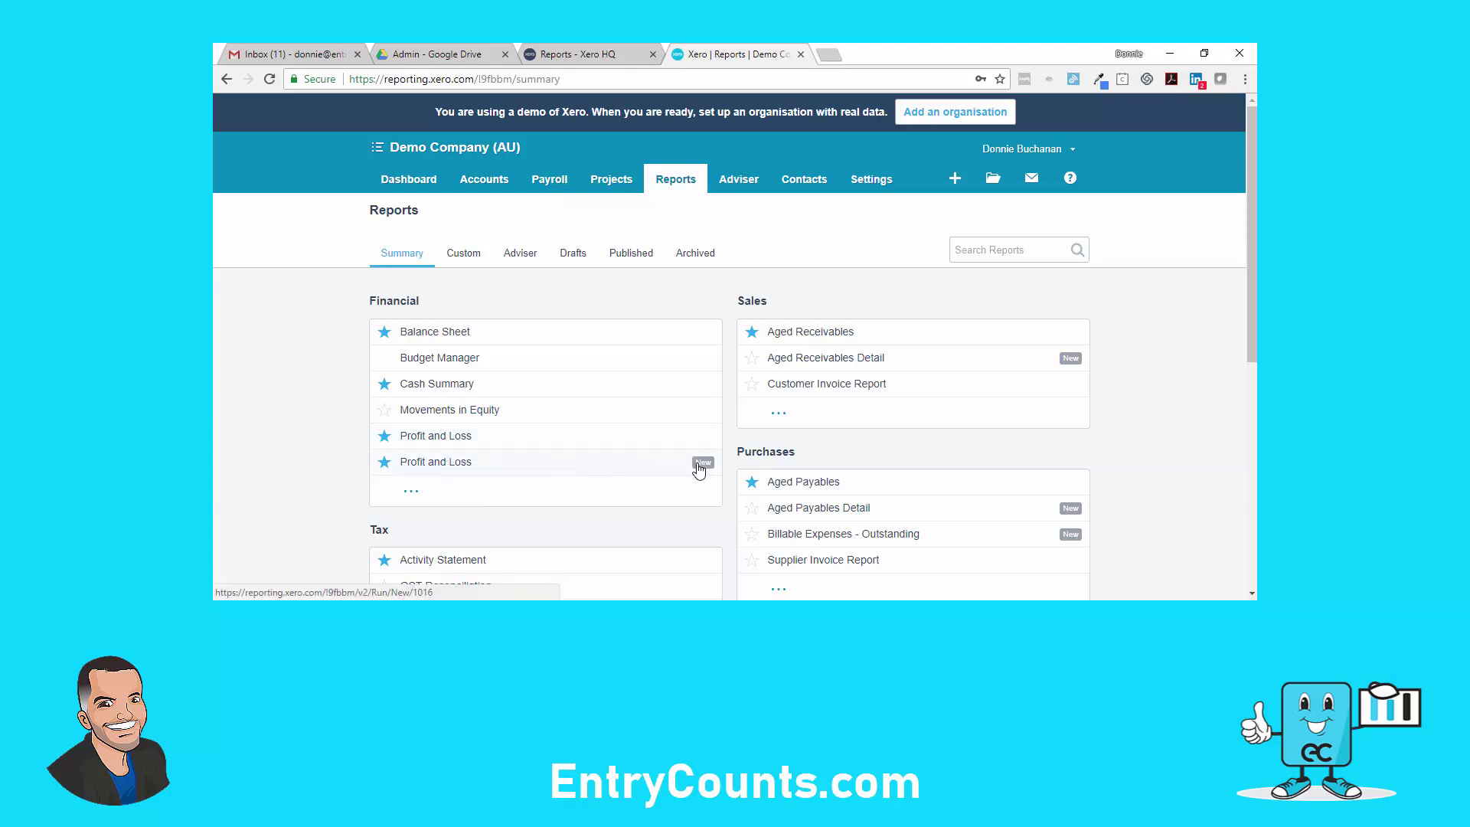
Open the older Profit and Loss report, dismiss the new report notice, and examine its income and expense lines.
{"action": "left_click", "coordinate": [459, 436]}
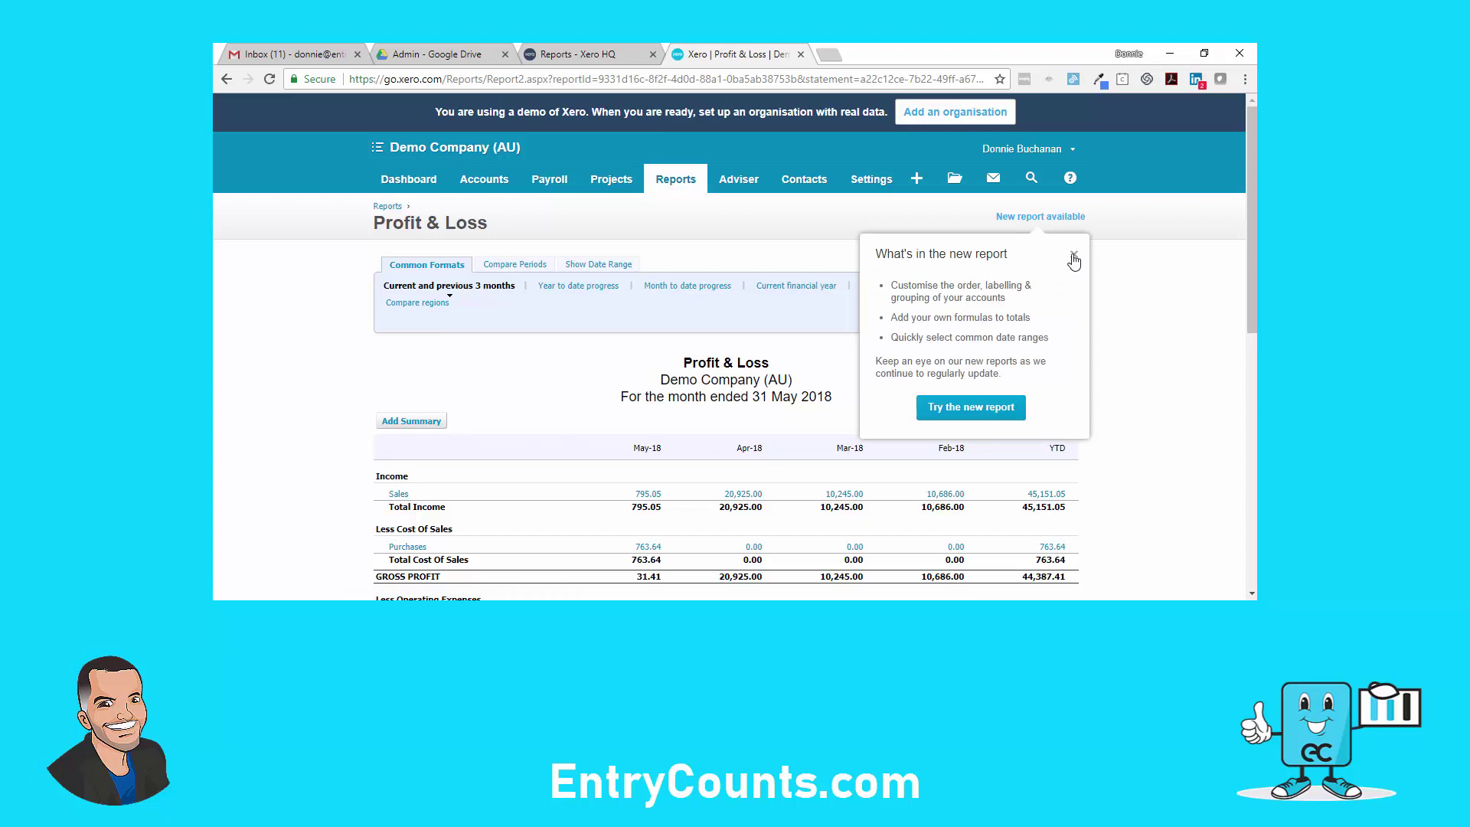
{"action": "left_click", "coordinate": [1073, 257]}
{"action": "scroll", "coordinate": [1150, 463], "scroll_direction": "down", "scroll_amount": 1}
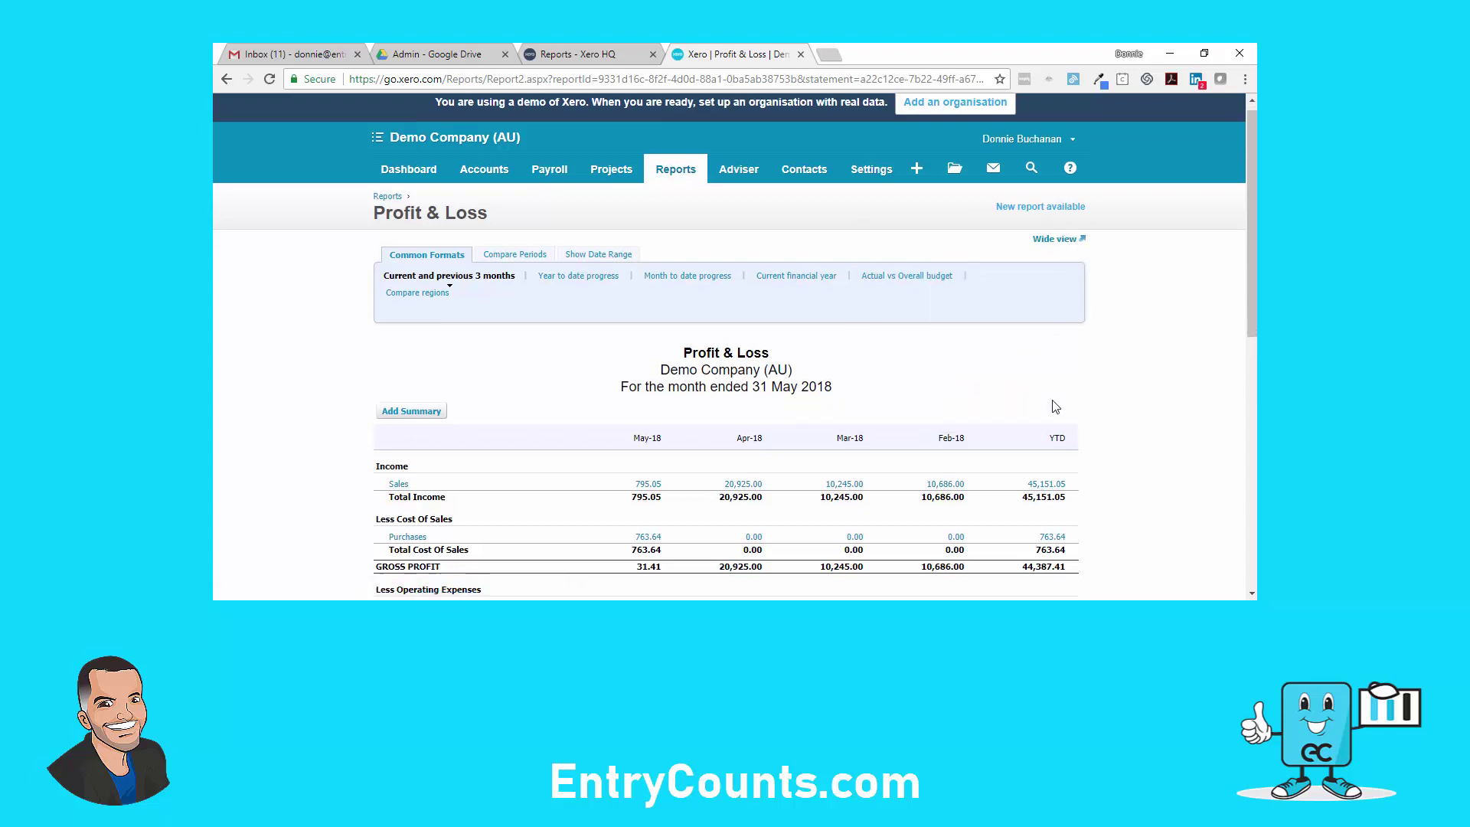
{"action": "scroll", "coordinate": [1150, 462], "scroll_direction": "down", "scroll_amount": 2}
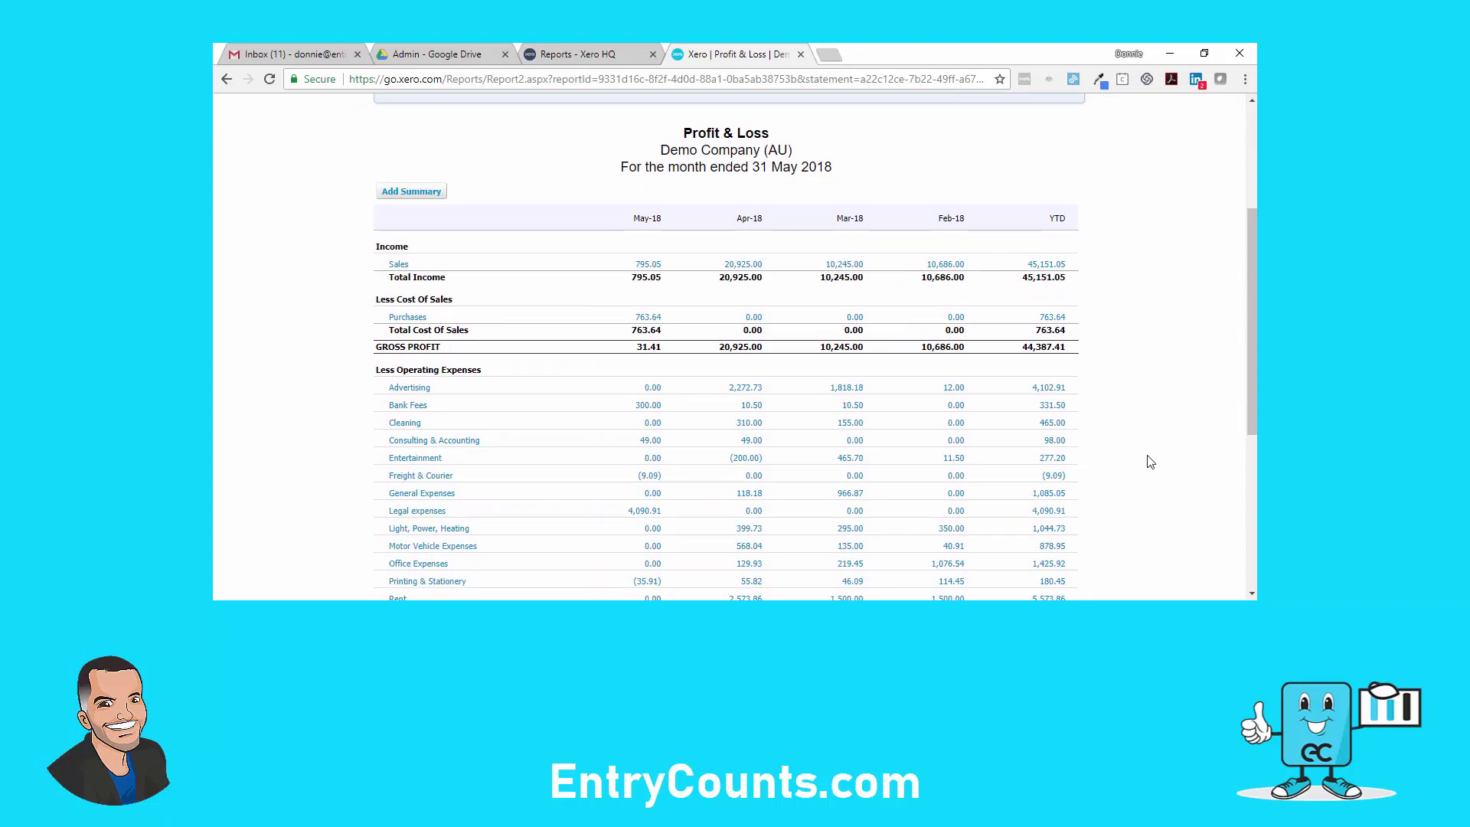
{"action": "scroll", "coordinate": [1151, 463], "scroll_direction": "down", "scroll_amount": 1}
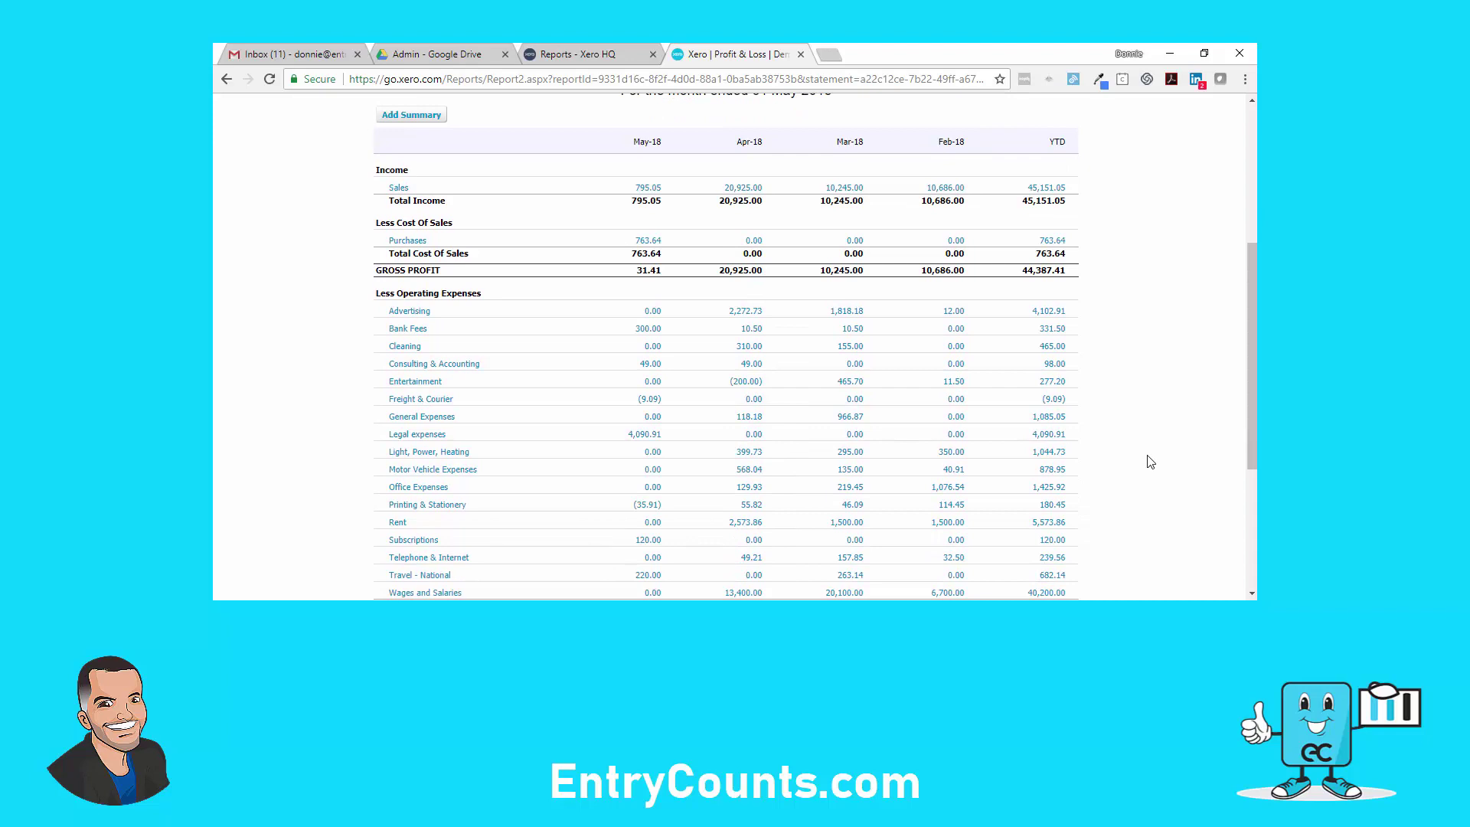
{"action": "scroll", "coordinate": [1148, 461], "scroll_direction": "up", "scroll_amount": 4}
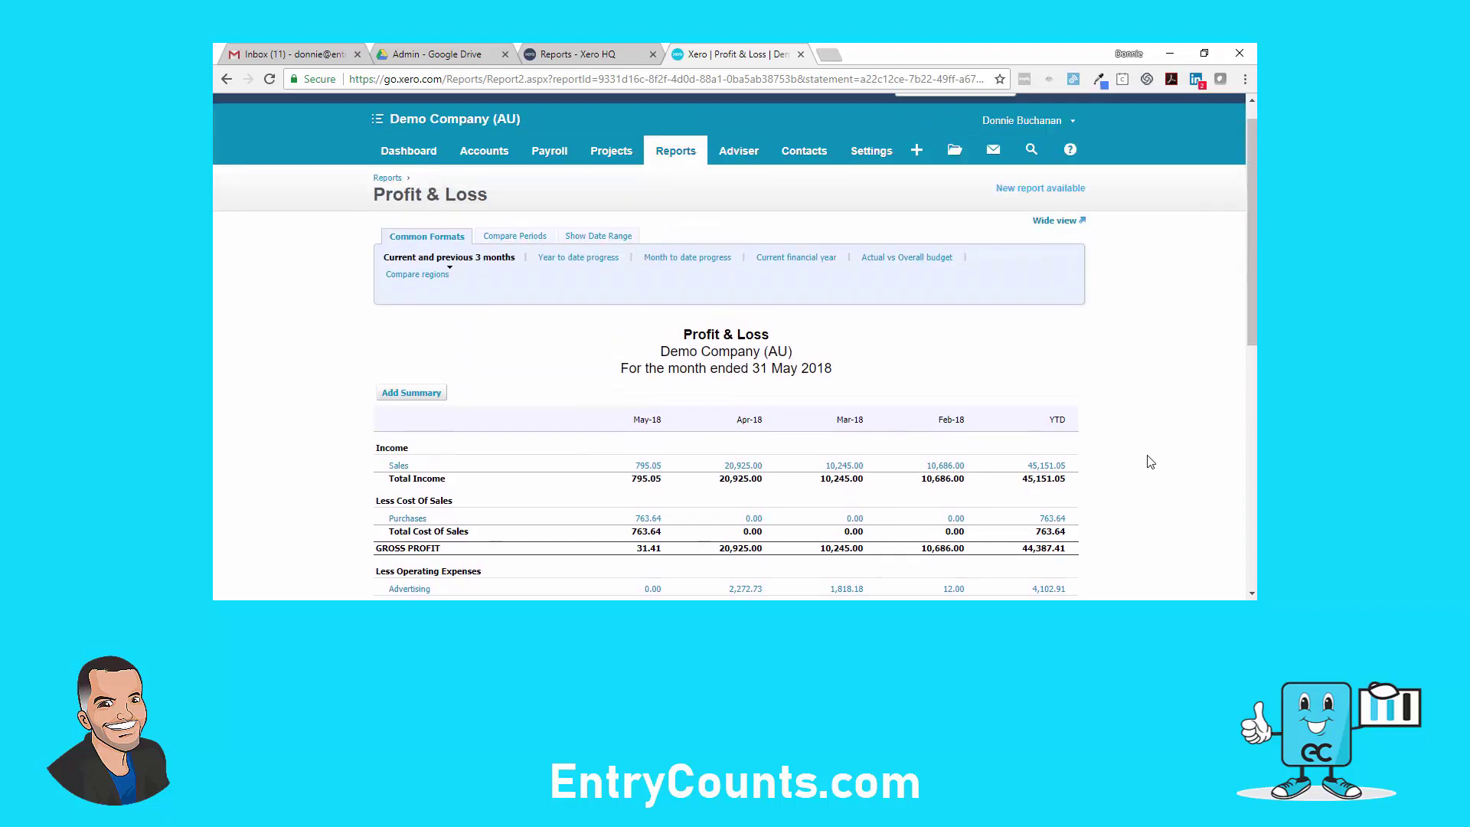
Return to the reports list, open the new-version Profit and Loss report, and review its layout down to net profit.
{"action": "left_click", "coordinate": [390, 207]}
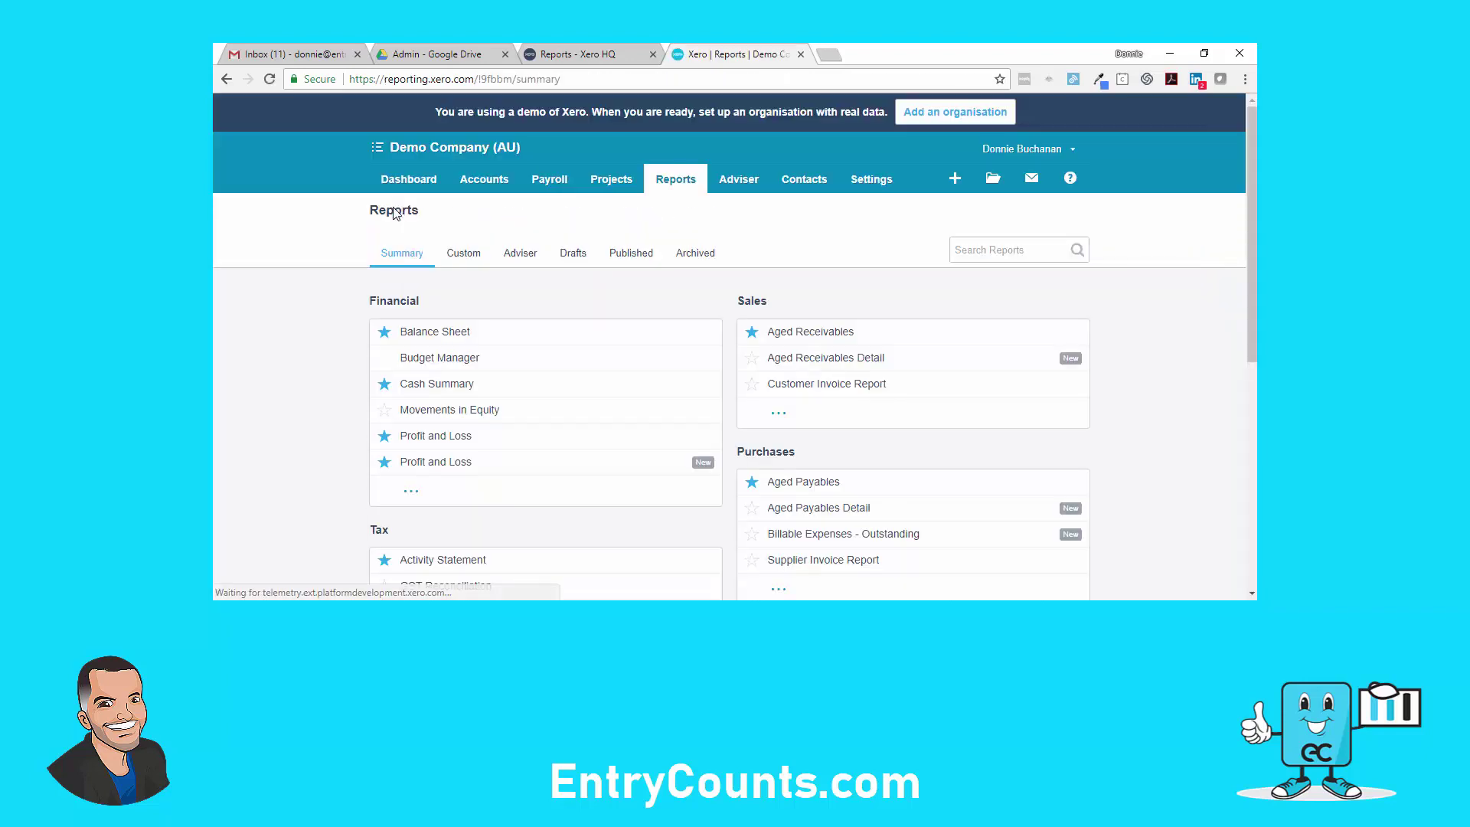
{"action": "left_click", "coordinate": [428, 463]}
{"action": "scroll", "coordinate": [309, 465], "scroll_direction": "down", "scroll_amount": 1}
{"action": "scroll", "coordinate": [308, 464], "scroll_direction": "down", "scroll_amount": 1}
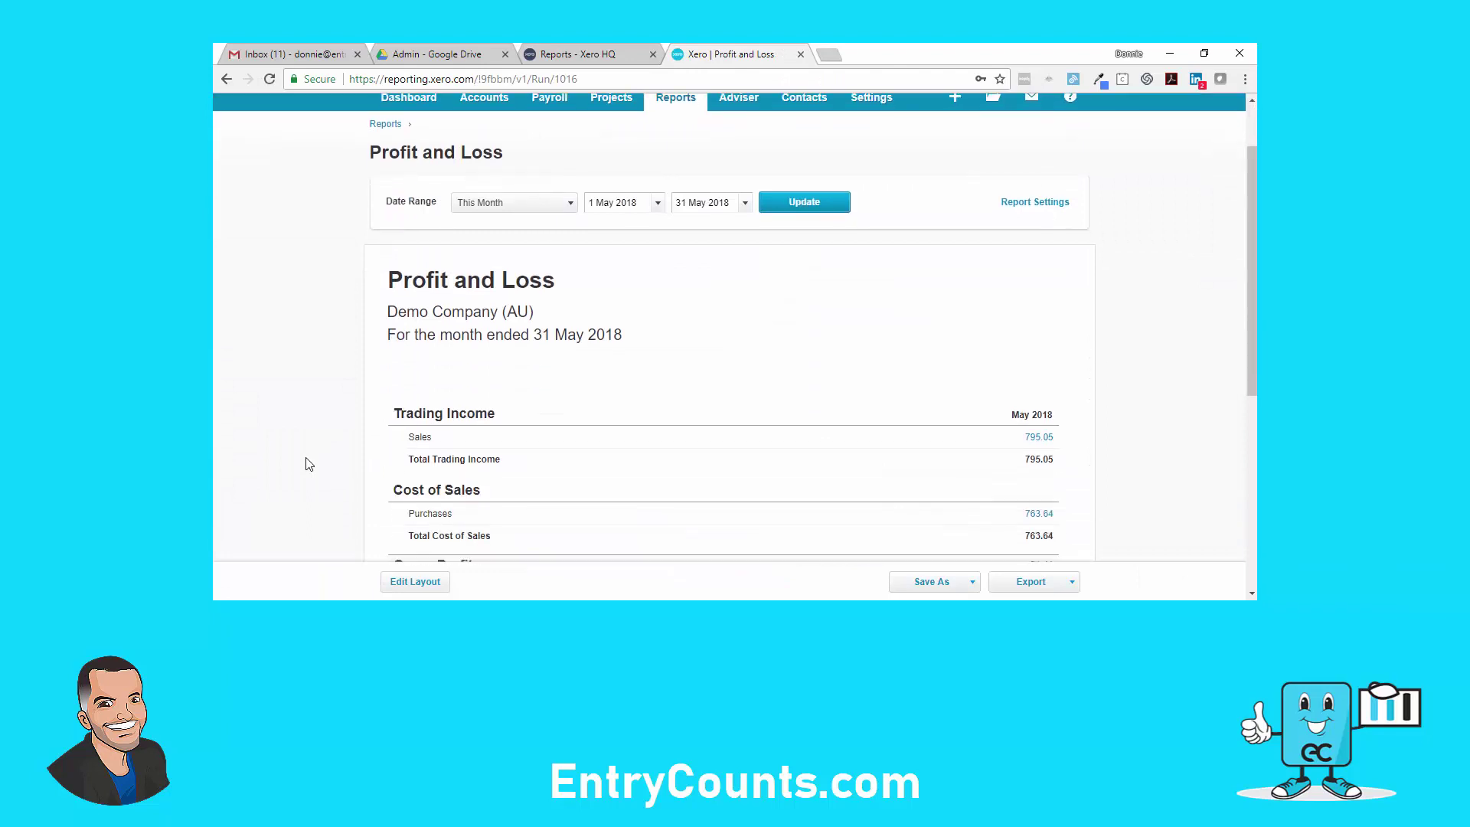
{"action": "scroll", "coordinate": [319, 472], "scroll_direction": "down", "scroll_amount": 1}
{"action": "scroll", "coordinate": [319, 472], "scroll_direction": "down", "scroll_amount": 2}
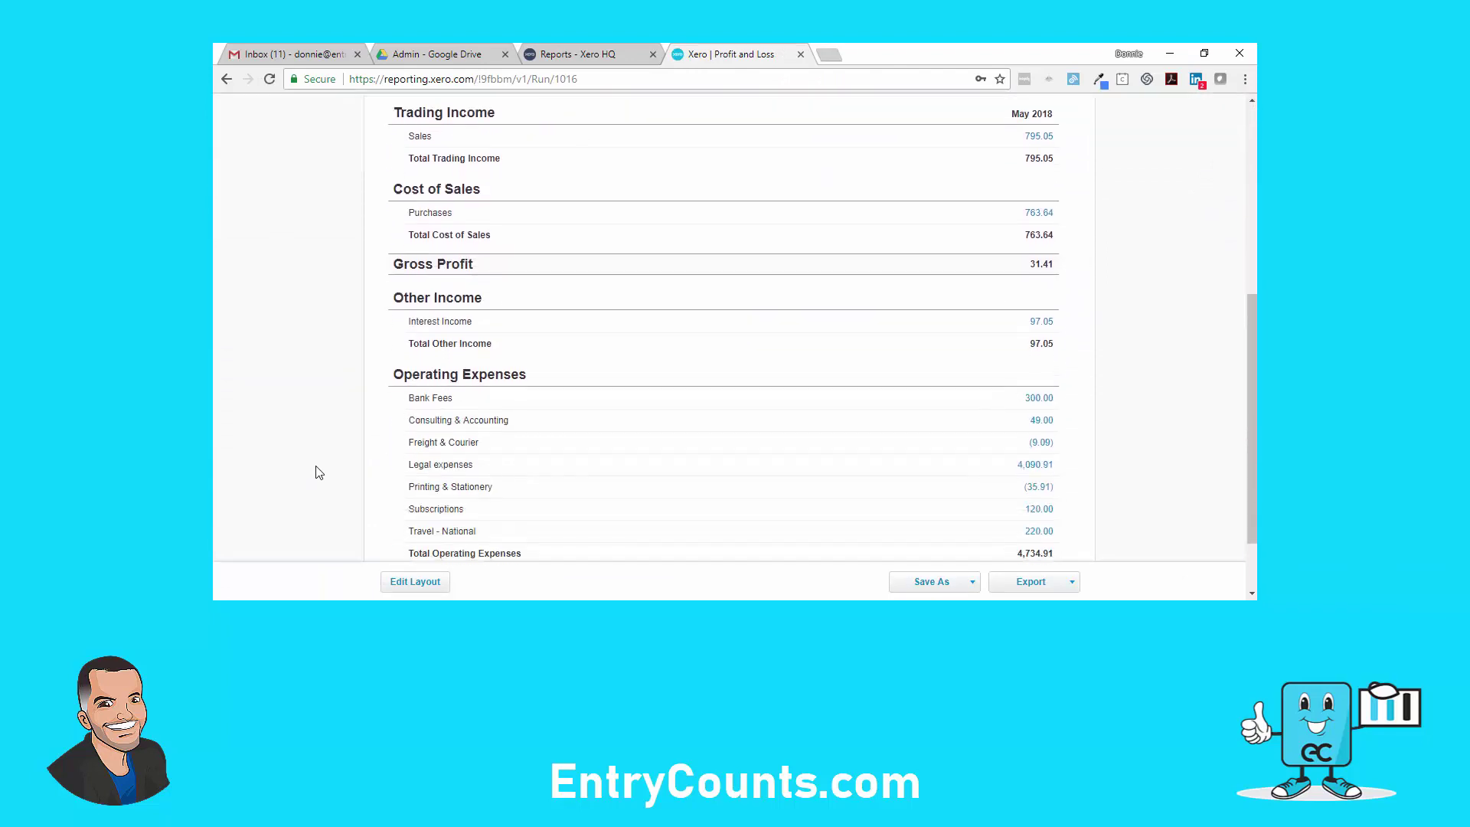
{"action": "scroll", "coordinate": [320, 472], "scroll_direction": "down", "scroll_amount": 1}
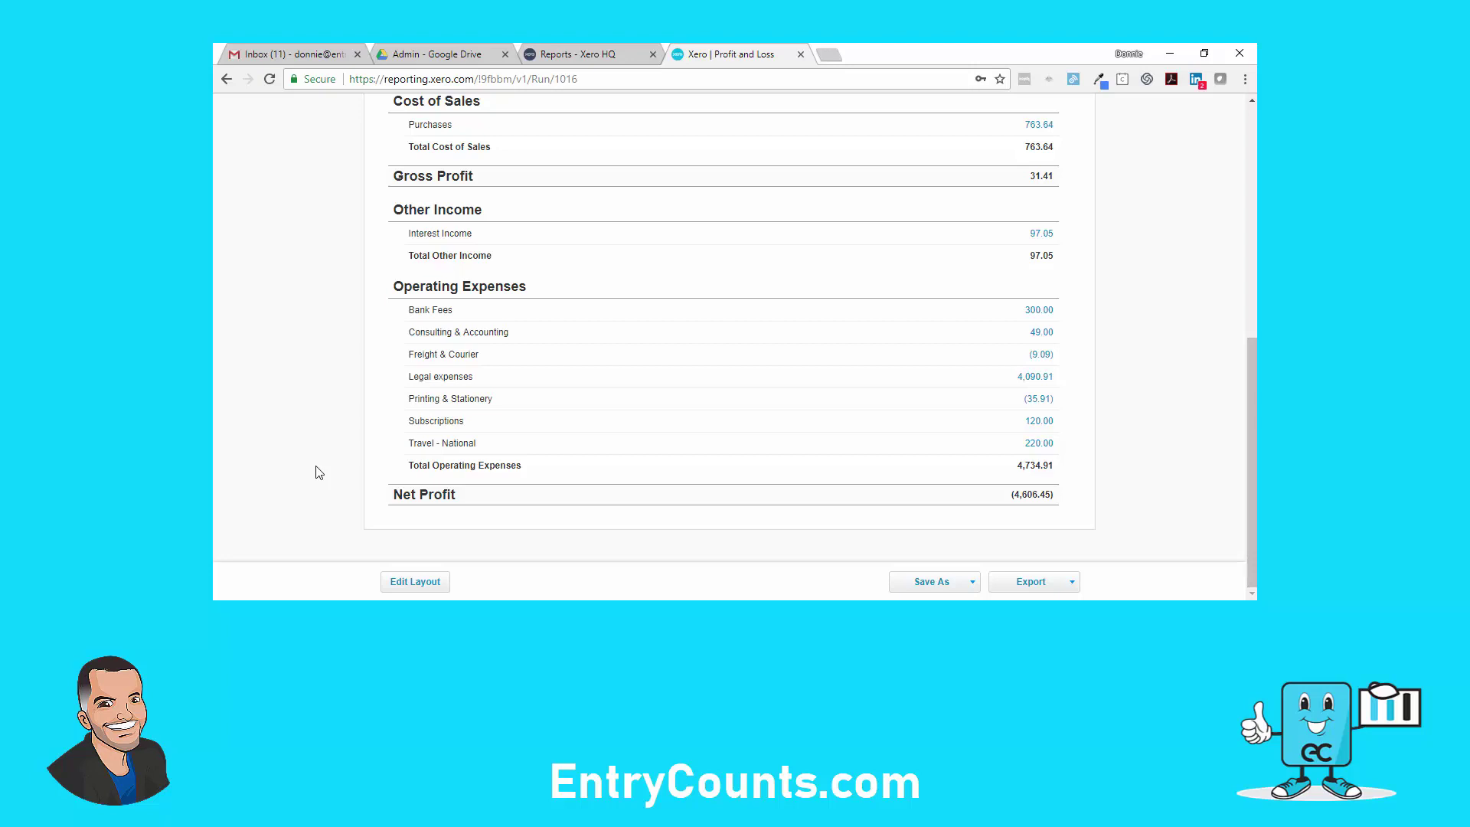
{"action": "scroll", "coordinate": [319, 472], "scroll_direction": "up", "scroll_amount": 10}
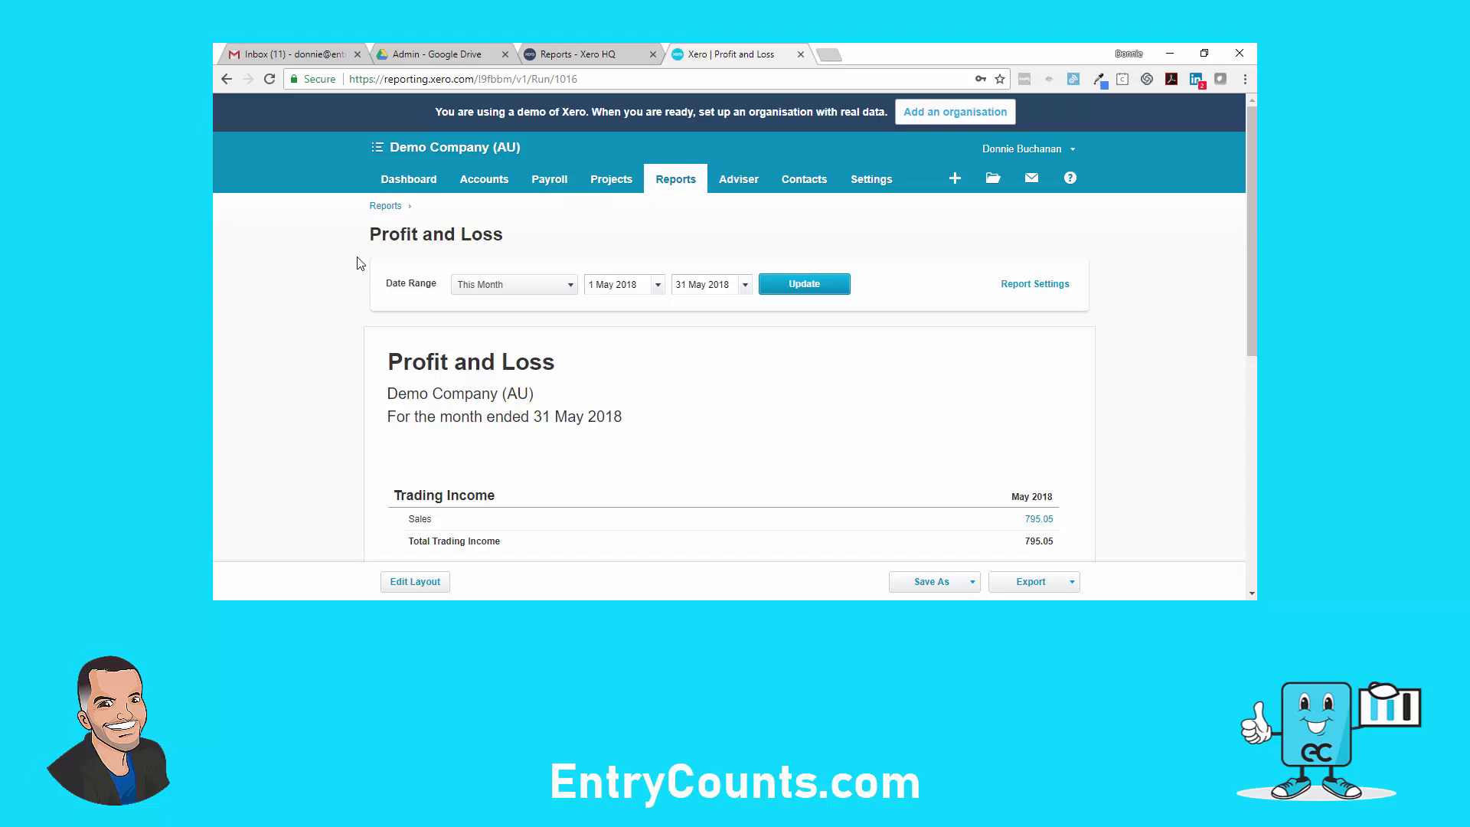
Go back to the reports list and mark Trial Balance in the Accounting group as a favourite.
{"action": "left_click", "coordinate": [384, 207]}
{"action": "scroll", "coordinate": [337, 361], "scroll_direction": "down", "scroll_amount": 4}
{"action": "scroll", "coordinate": [337, 368], "scroll_direction": "down", "scroll_amount": 2}
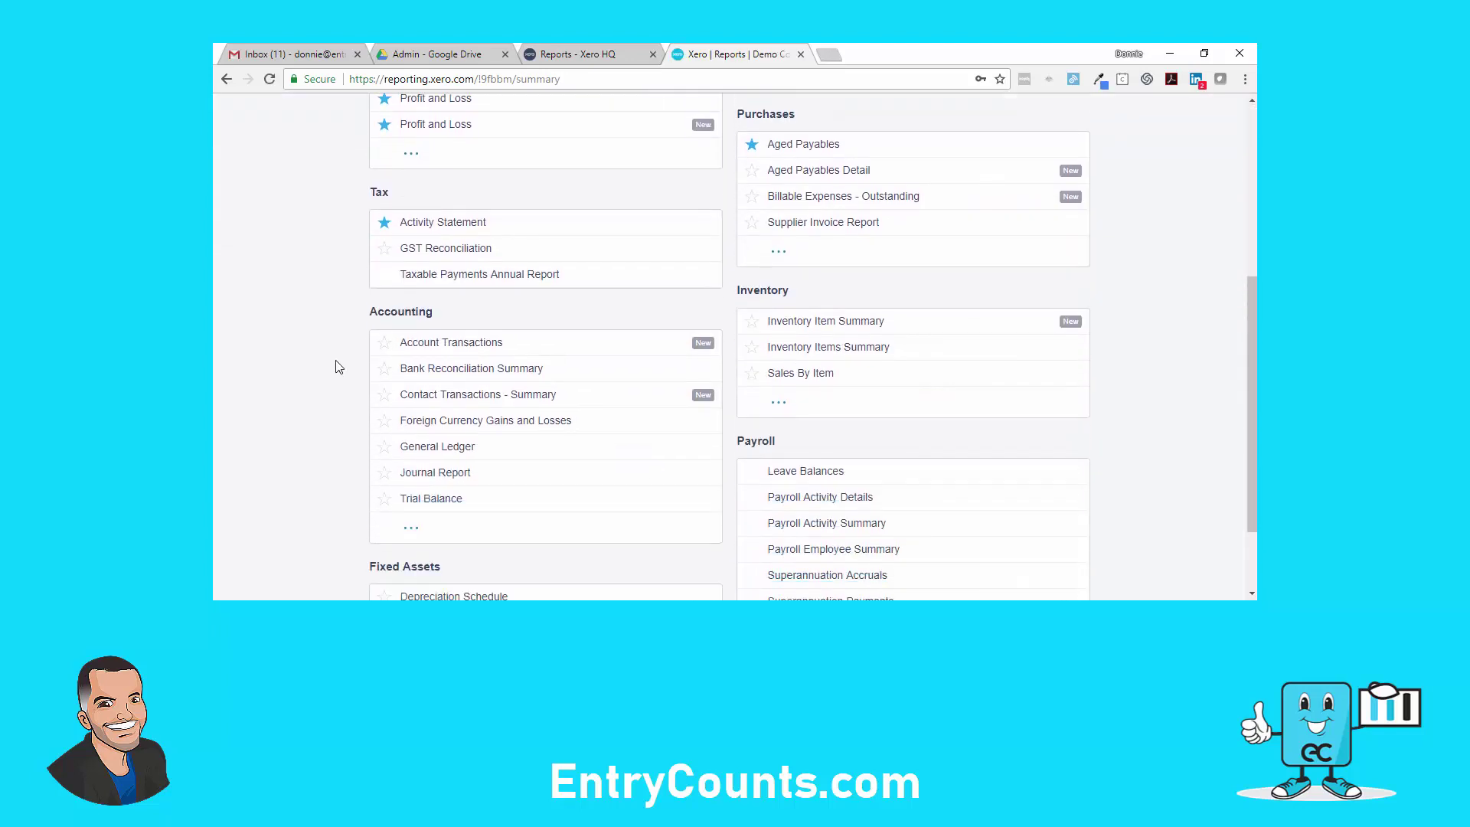
{"action": "left_click", "coordinate": [385, 454]}
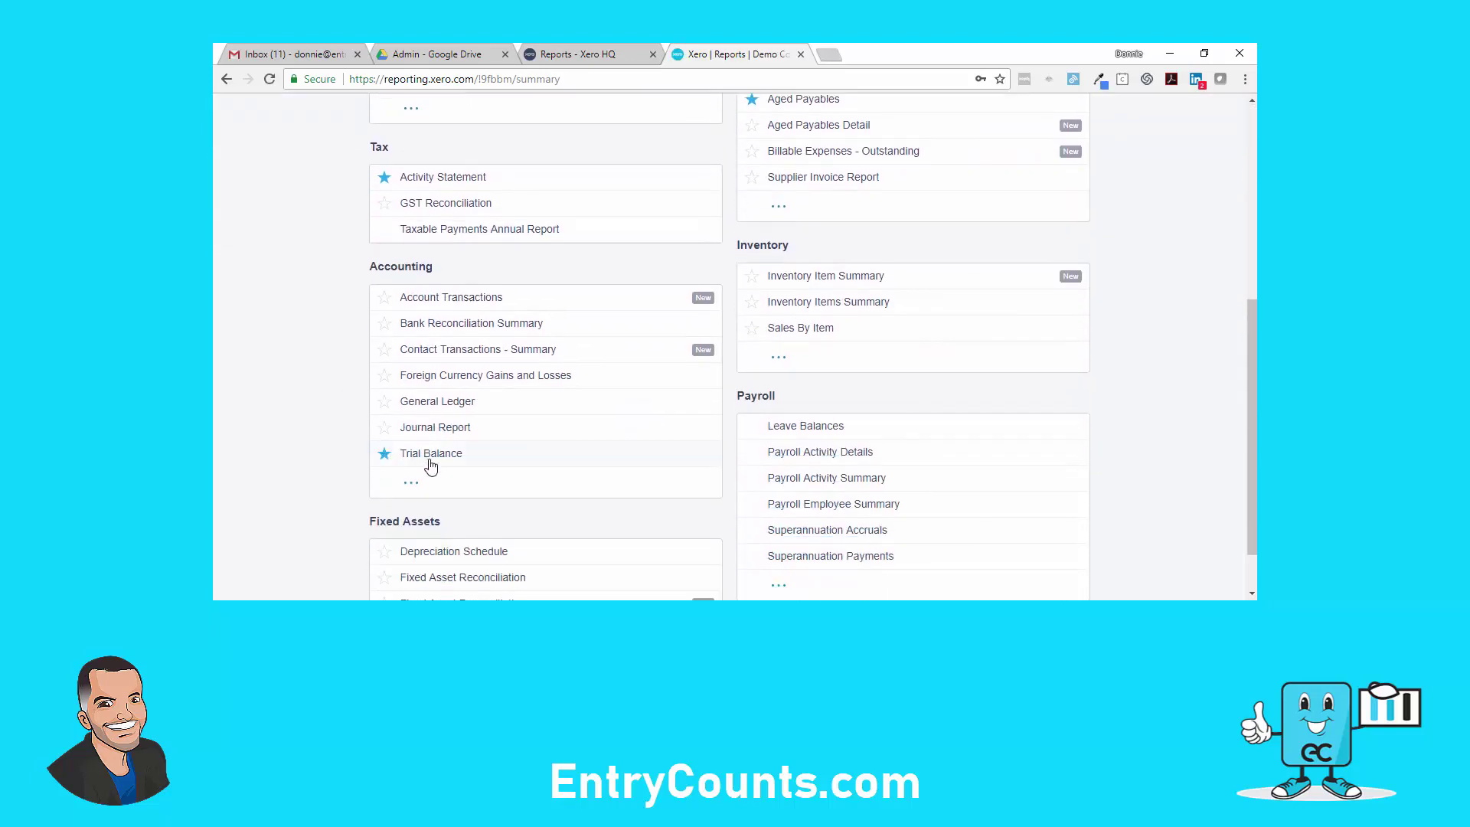
Open the Trial Balance report and update it to the date 30 Jun 2017.
{"action": "left_click", "coordinate": [430, 460]}
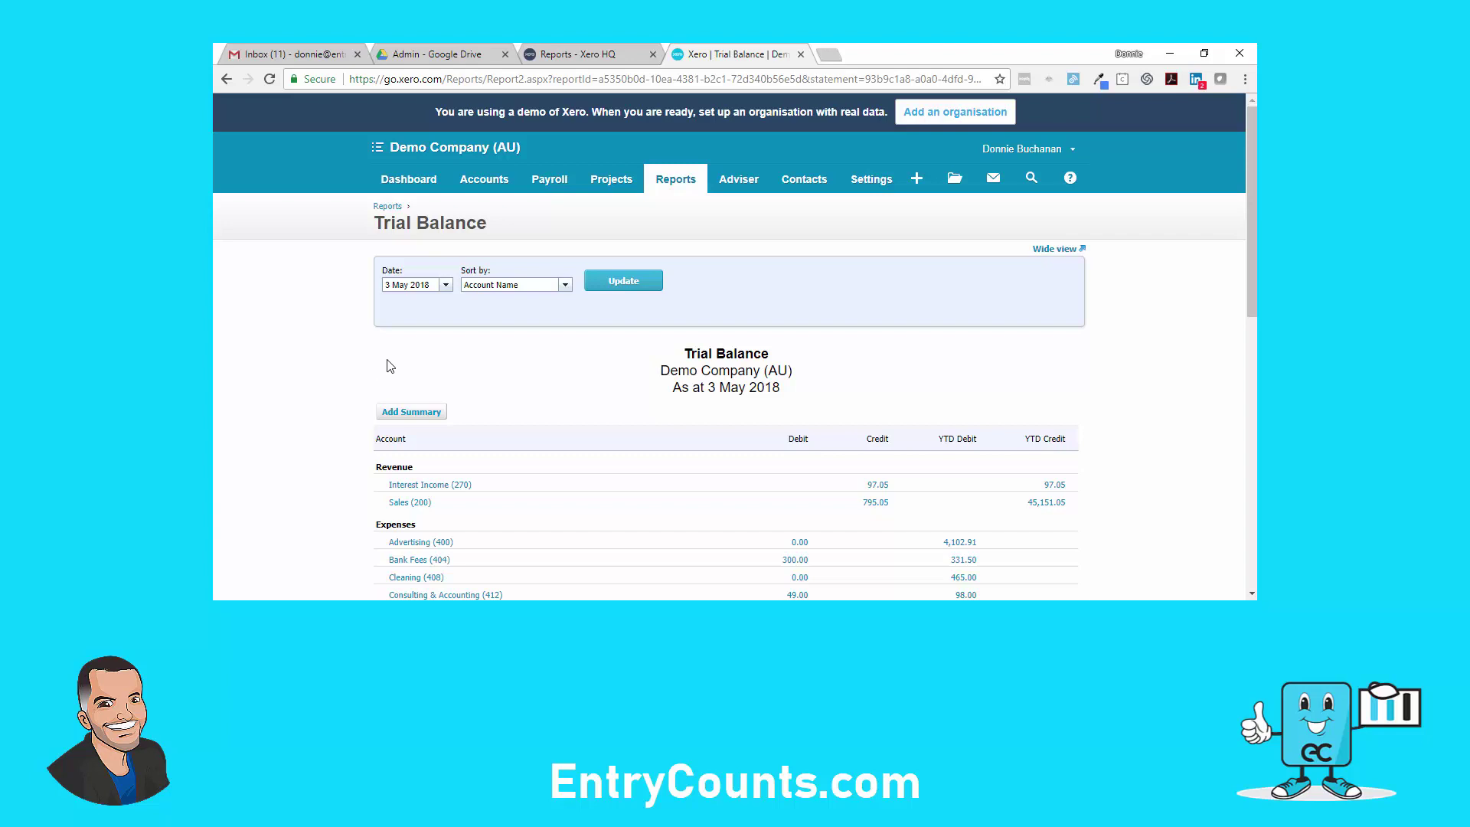
{"action": "left_click", "coordinate": [445, 286]}
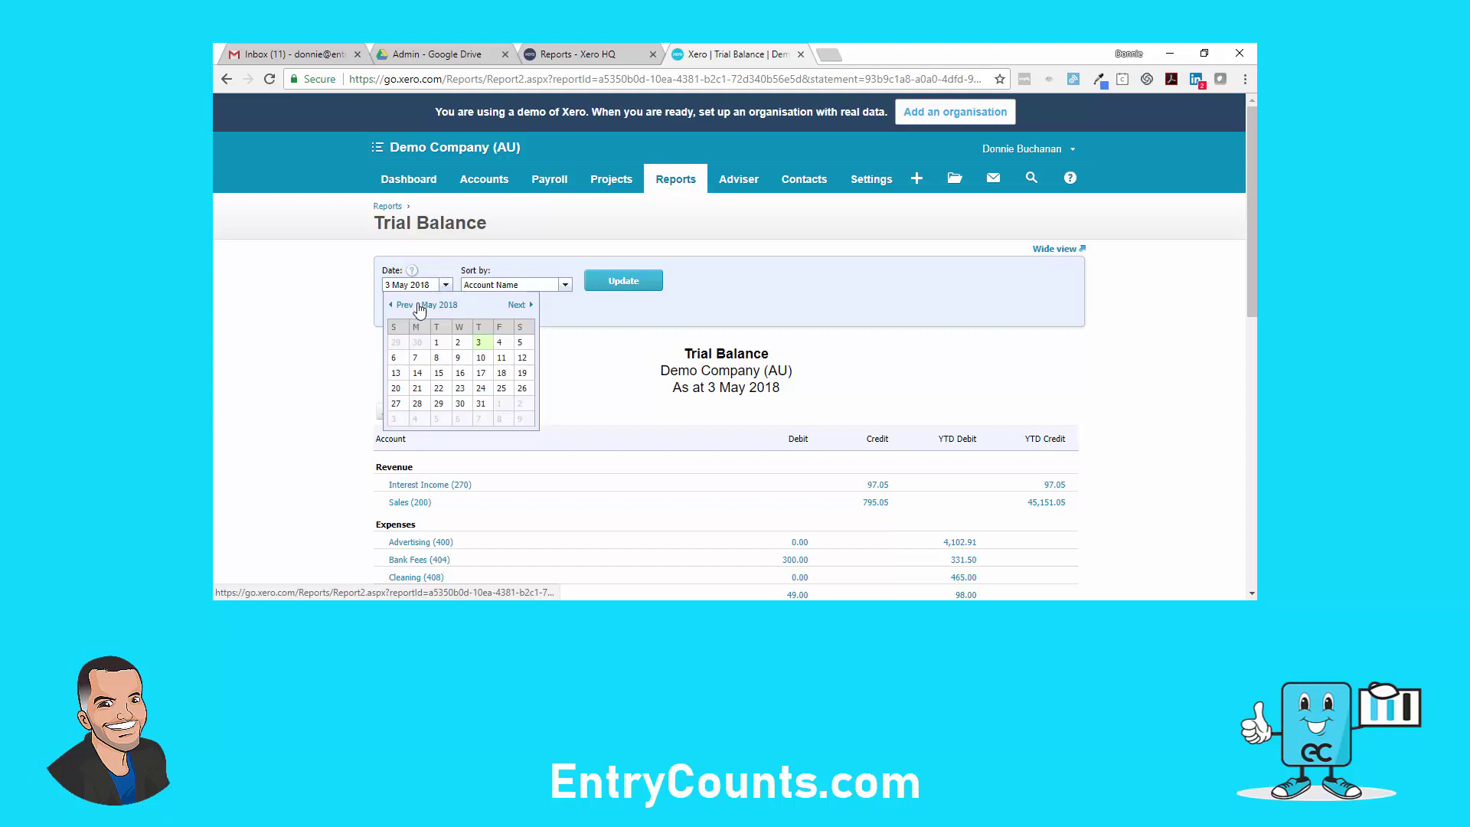
{"action": "left_click", "coordinate": [404, 305]}
{"action": "left_click", "coordinate": [404, 306]}
{"action": "left_click", "coordinate": [404, 306]}
{"action": "left_click", "coordinate": [404, 306]}
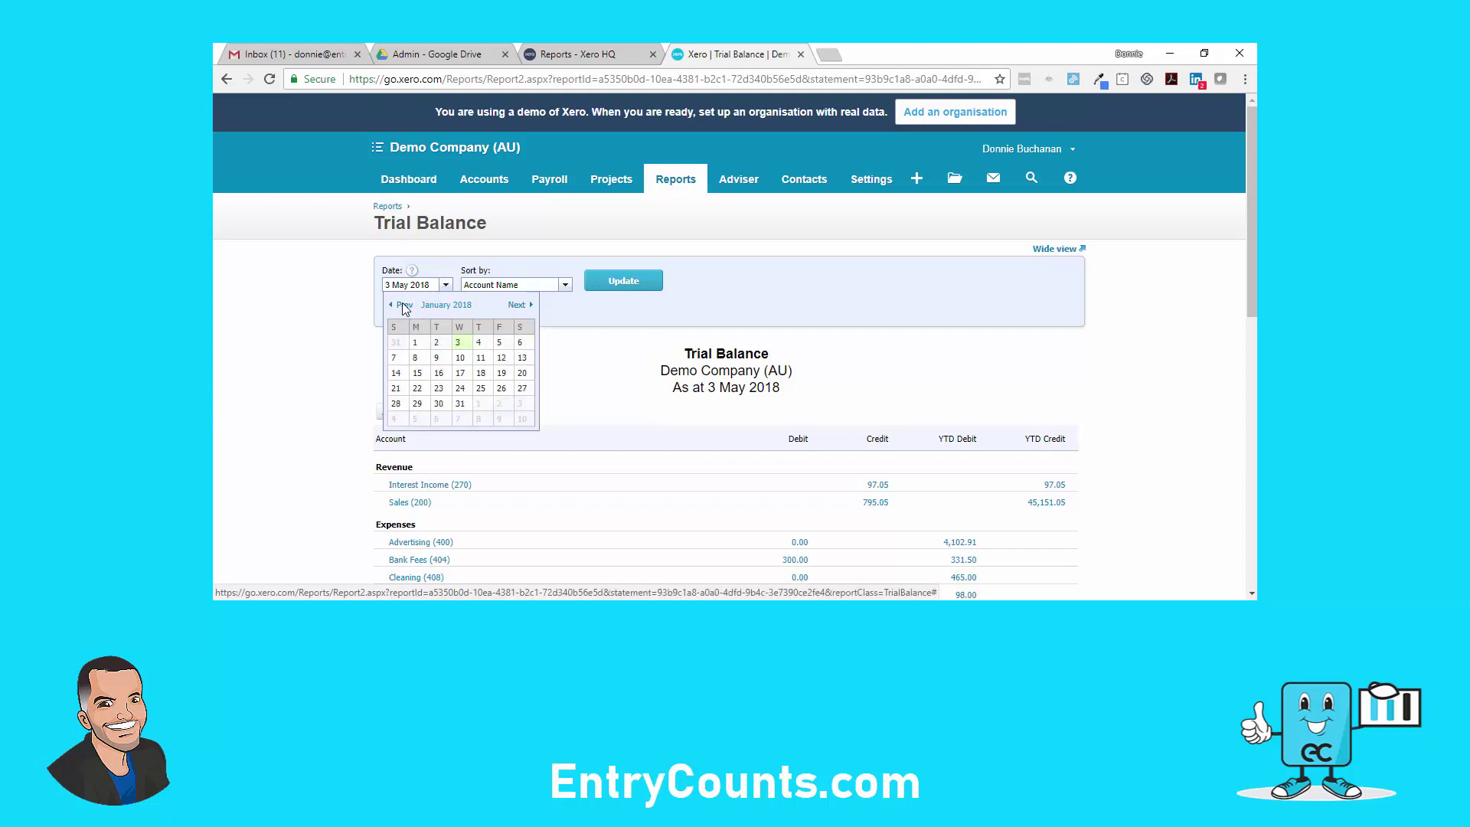
{"action": "left_click", "coordinate": [404, 306]}
{"action": "left_click", "coordinate": [404, 305]}
{"action": "left_click", "coordinate": [404, 305]}
{"action": "left_click", "coordinate": [404, 306]}
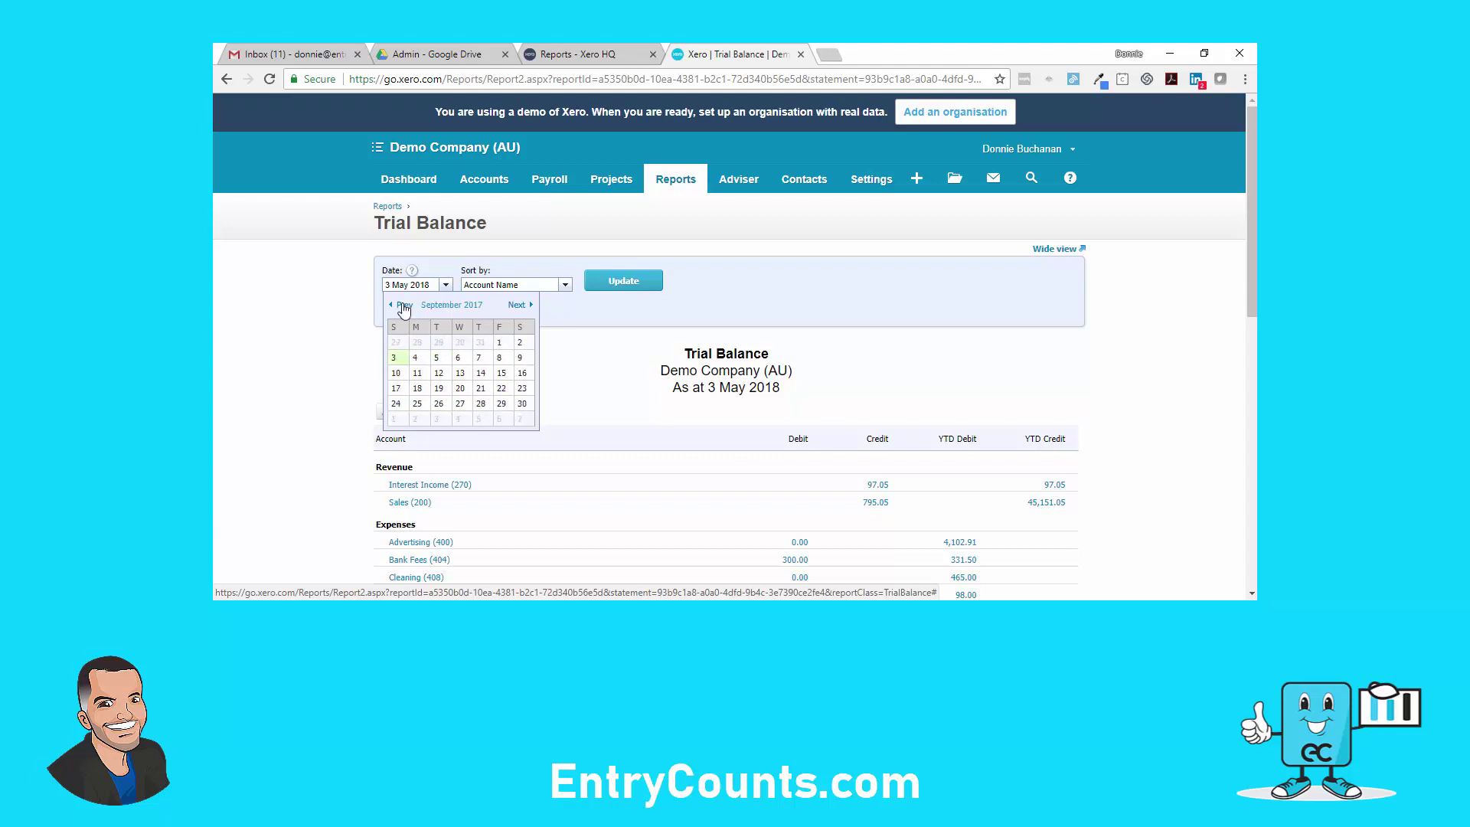
{"action": "left_click", "coordinate": [403, 305]}
{"action": "left_click", "coordinate": [403, 306]}
{"action": "left_click", "coordinate": [404, 305]}
{"action": "left_click", "coordinate": [502, 405]}
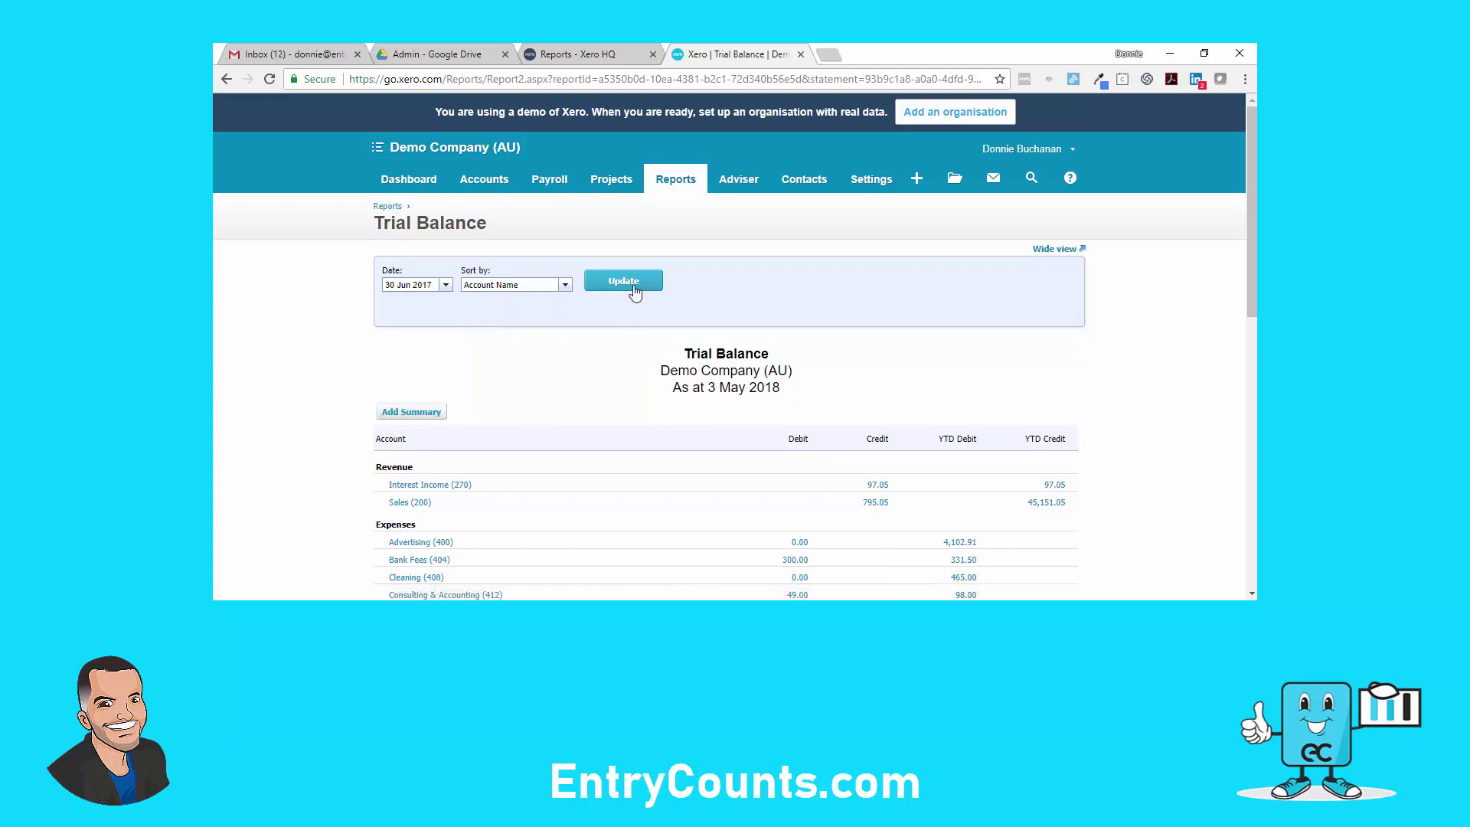
{"action": "left_click", "coordinate": [633, 285]}
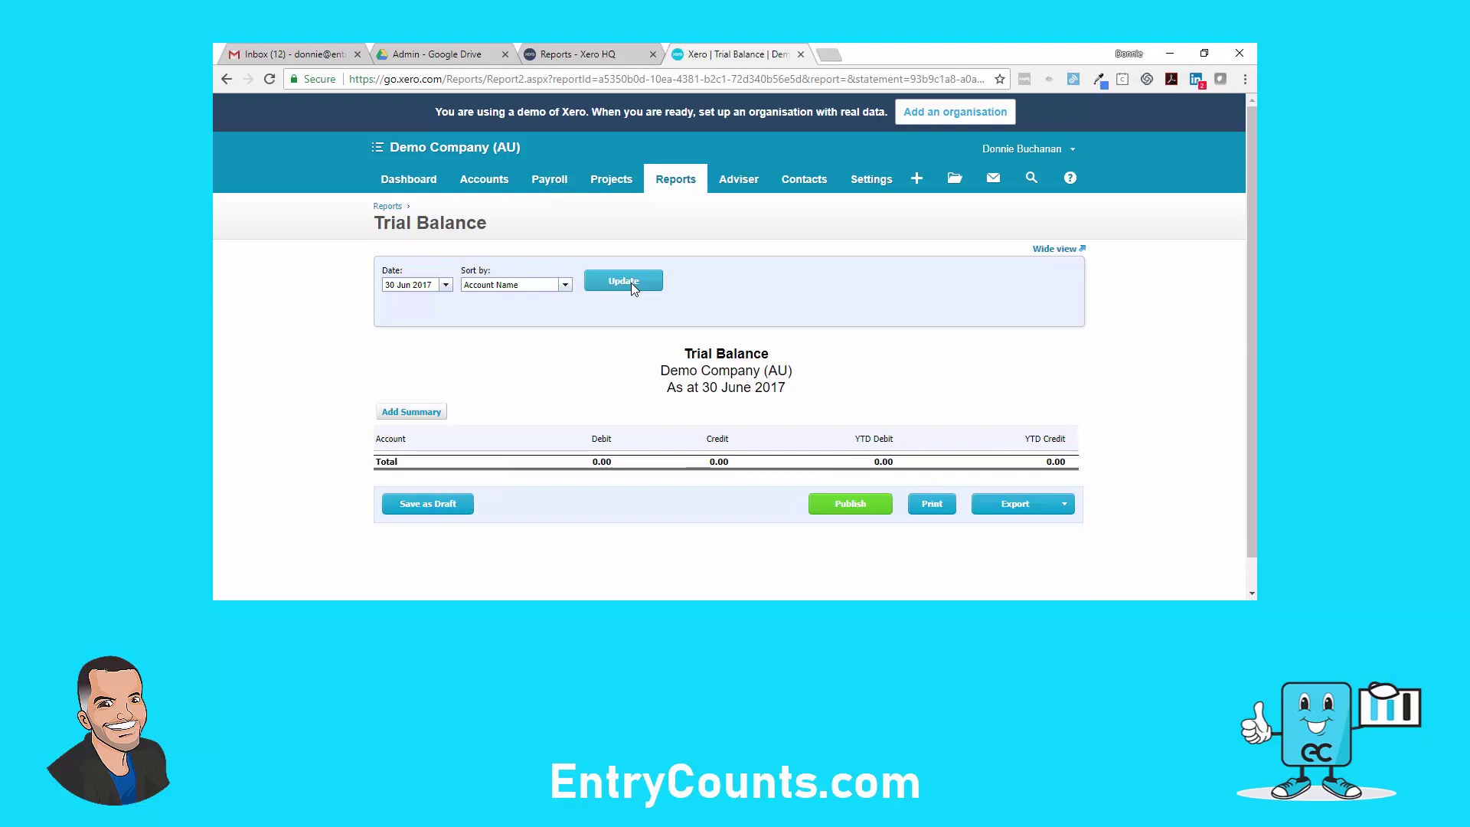
Switch to Xero HQ's report templates, create a new template, and rename it Trial Balance.
{"action": "left_click", "coordinate": [598, 55]}
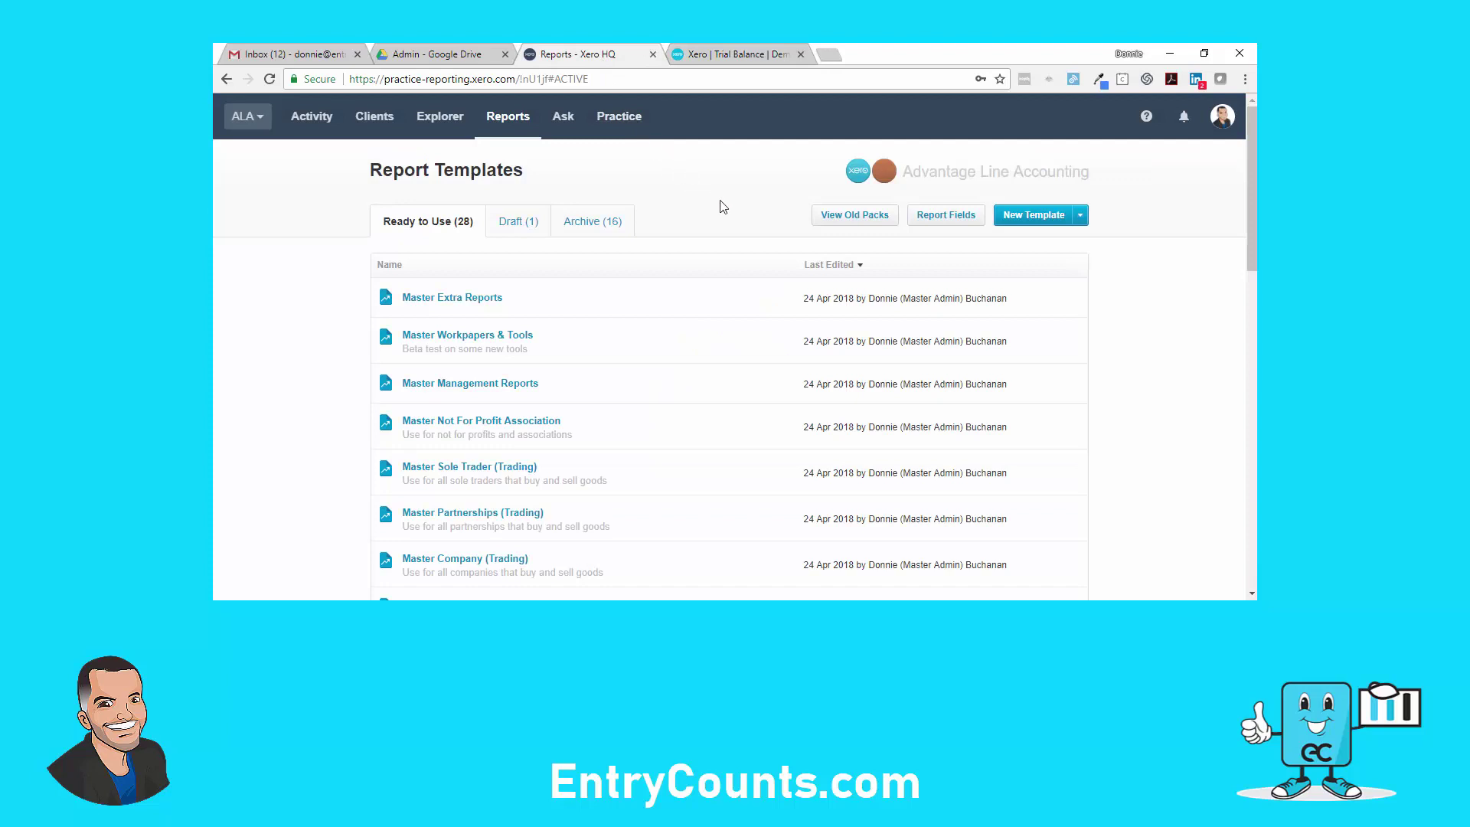
{"action": "left_click", "coordinate": [1081, 222]}
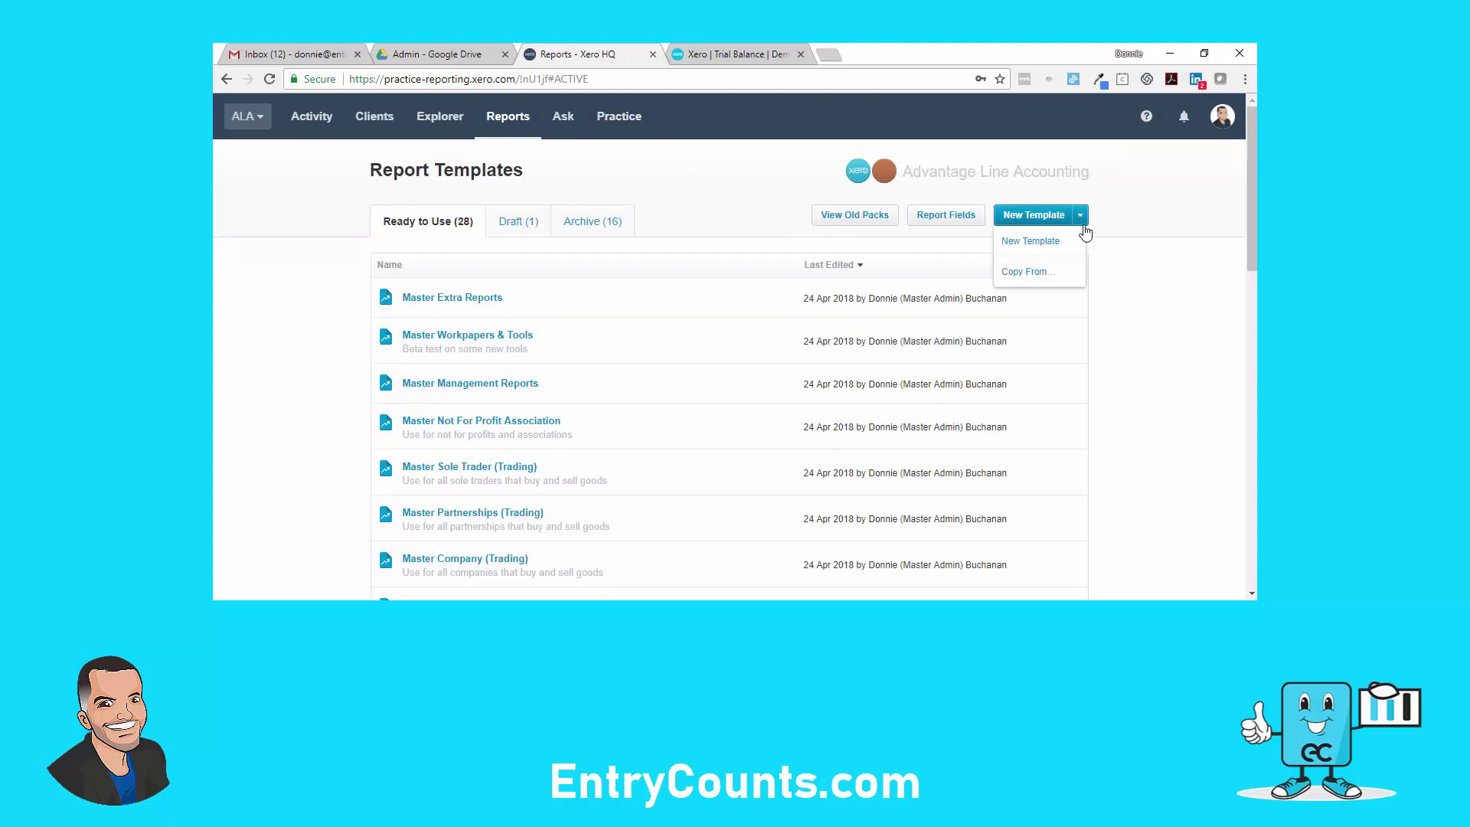
{"action": "left_click", "coordinate": [1069, 240]}
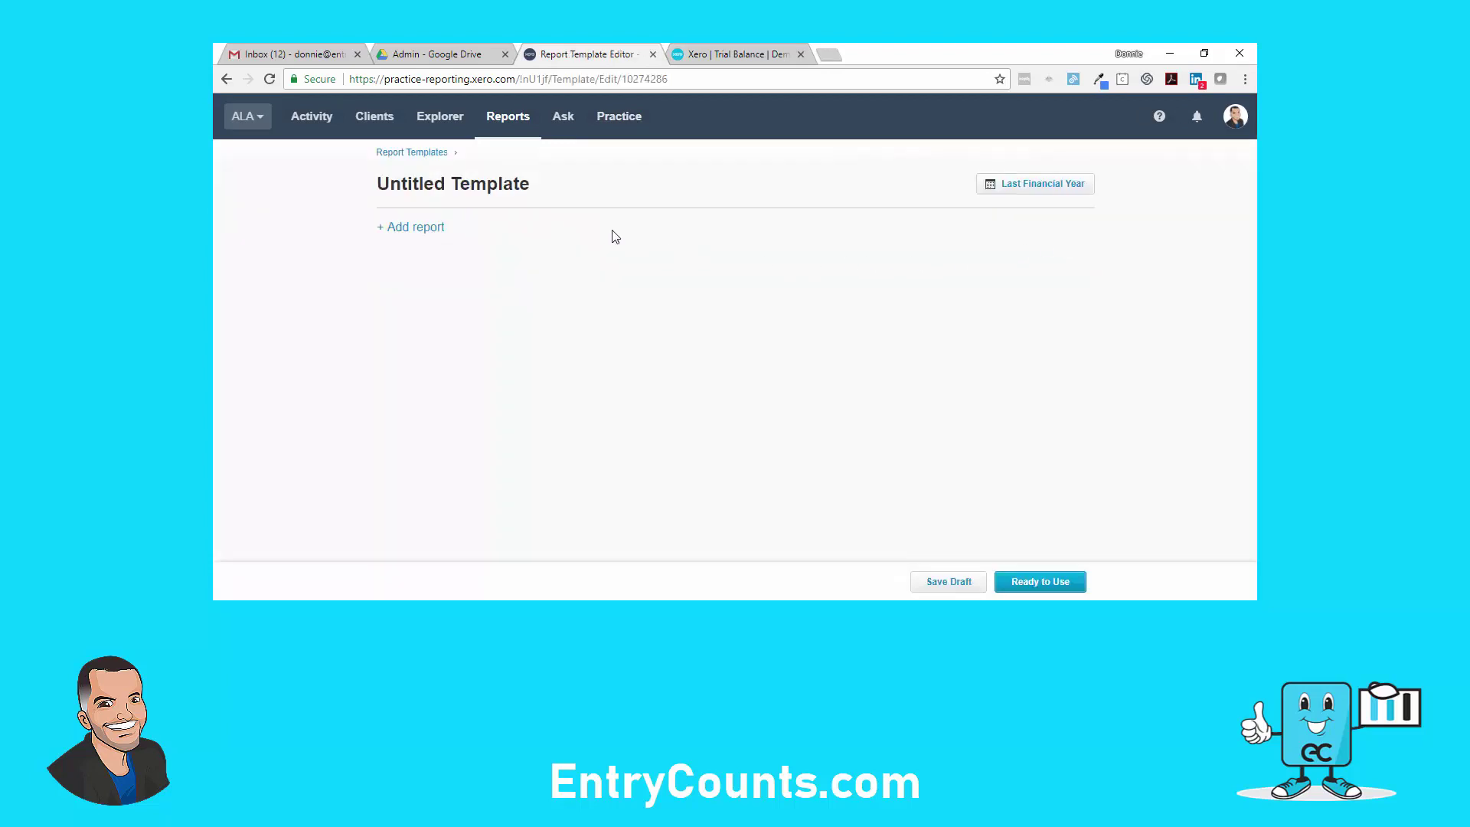
{"action": "left_click", "coordinate": [509, 186]}
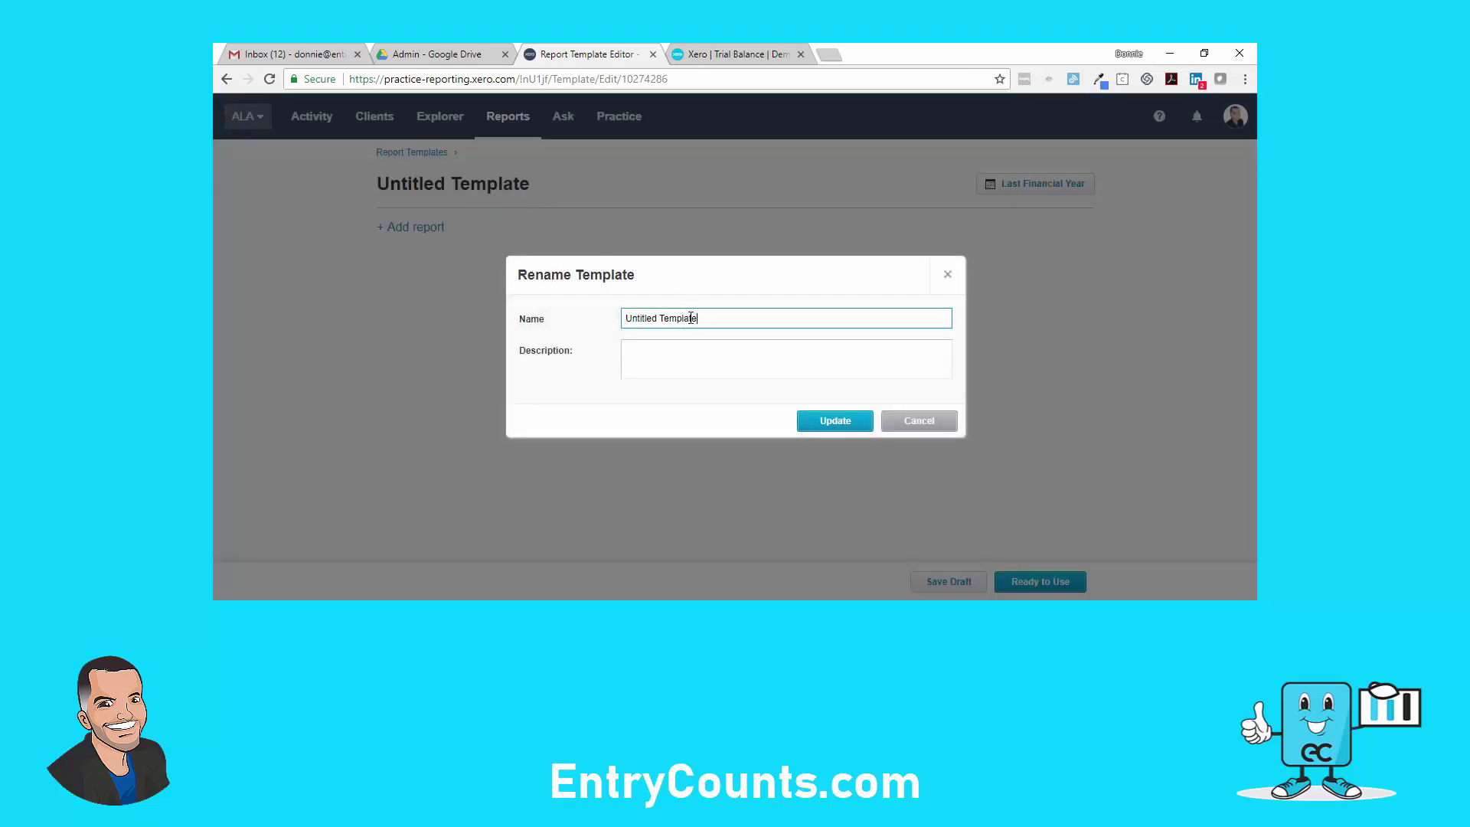
{"action": "left_click_drag", "start_coordinate": [691, 317], "coordinate": [608, 321]}
{"action": "type", "text": "Trial Balance"}
{"action": "left_click", "coordinate": [833, 422]}
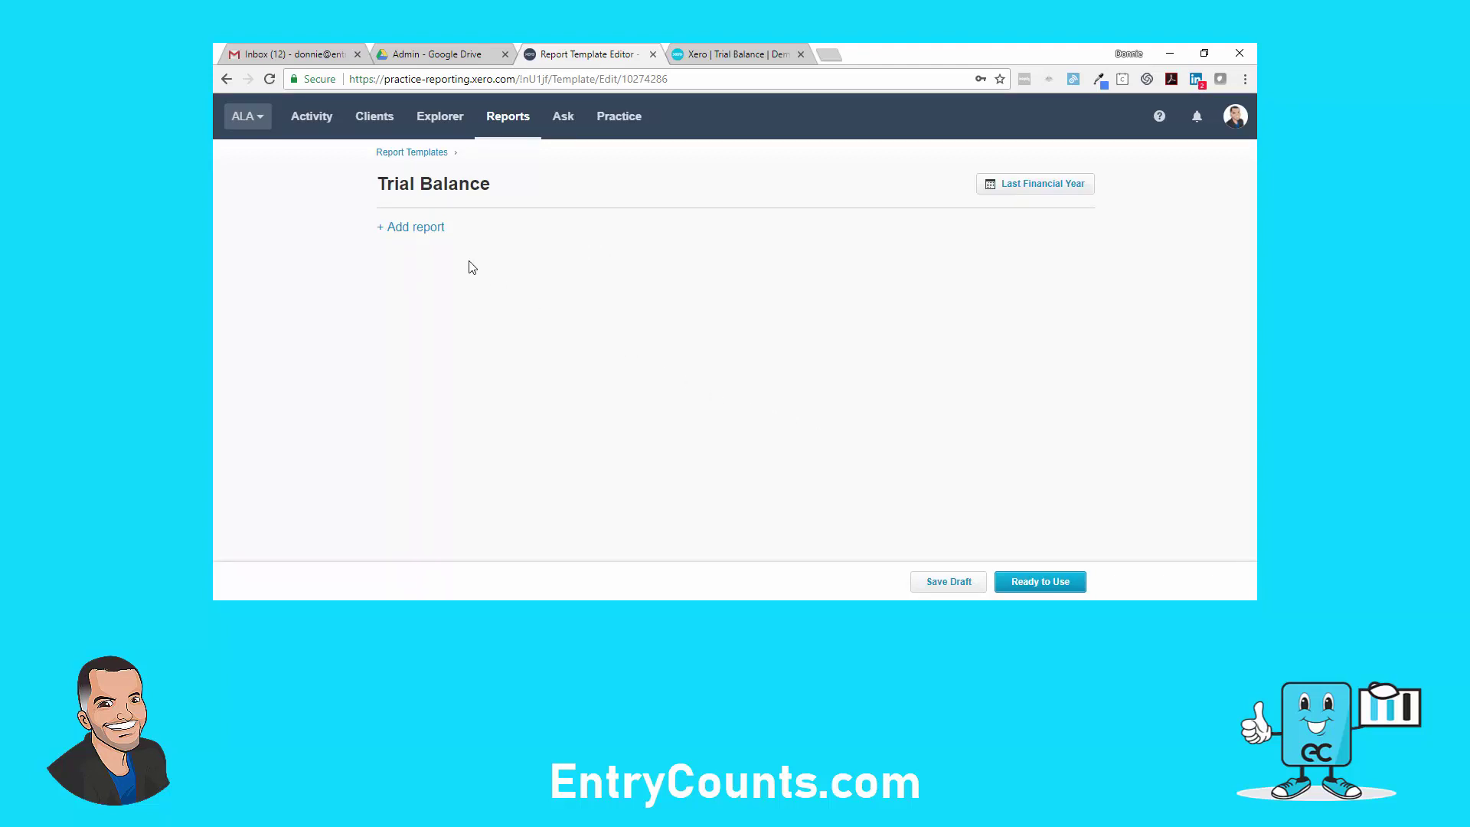
Add a blank report to the template and title it Trial Balance.
{"action": "left_click", "coordinate": [429, 239]}
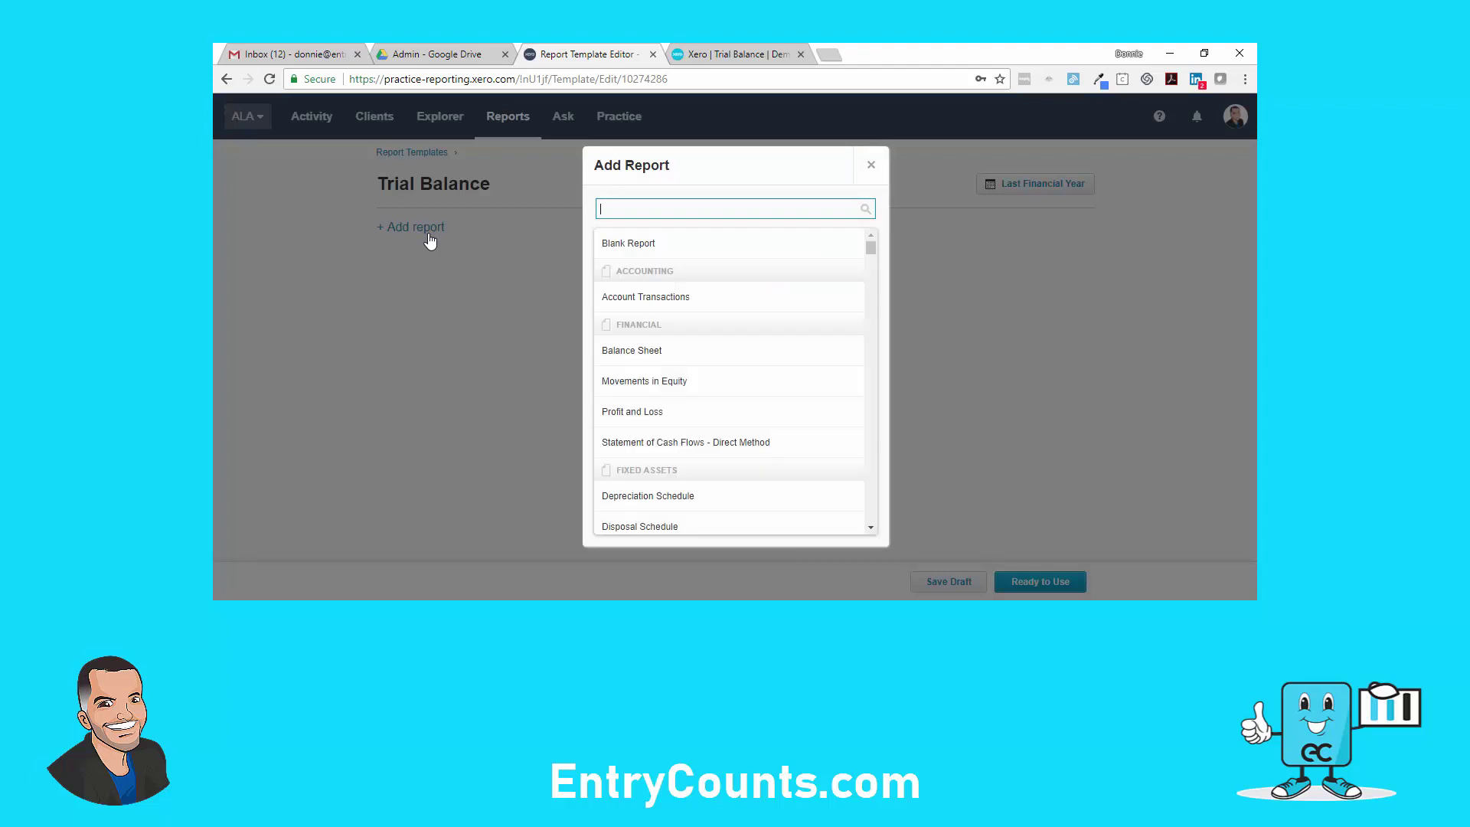
{"action": "left_click", "coordinate": [609, 243]}
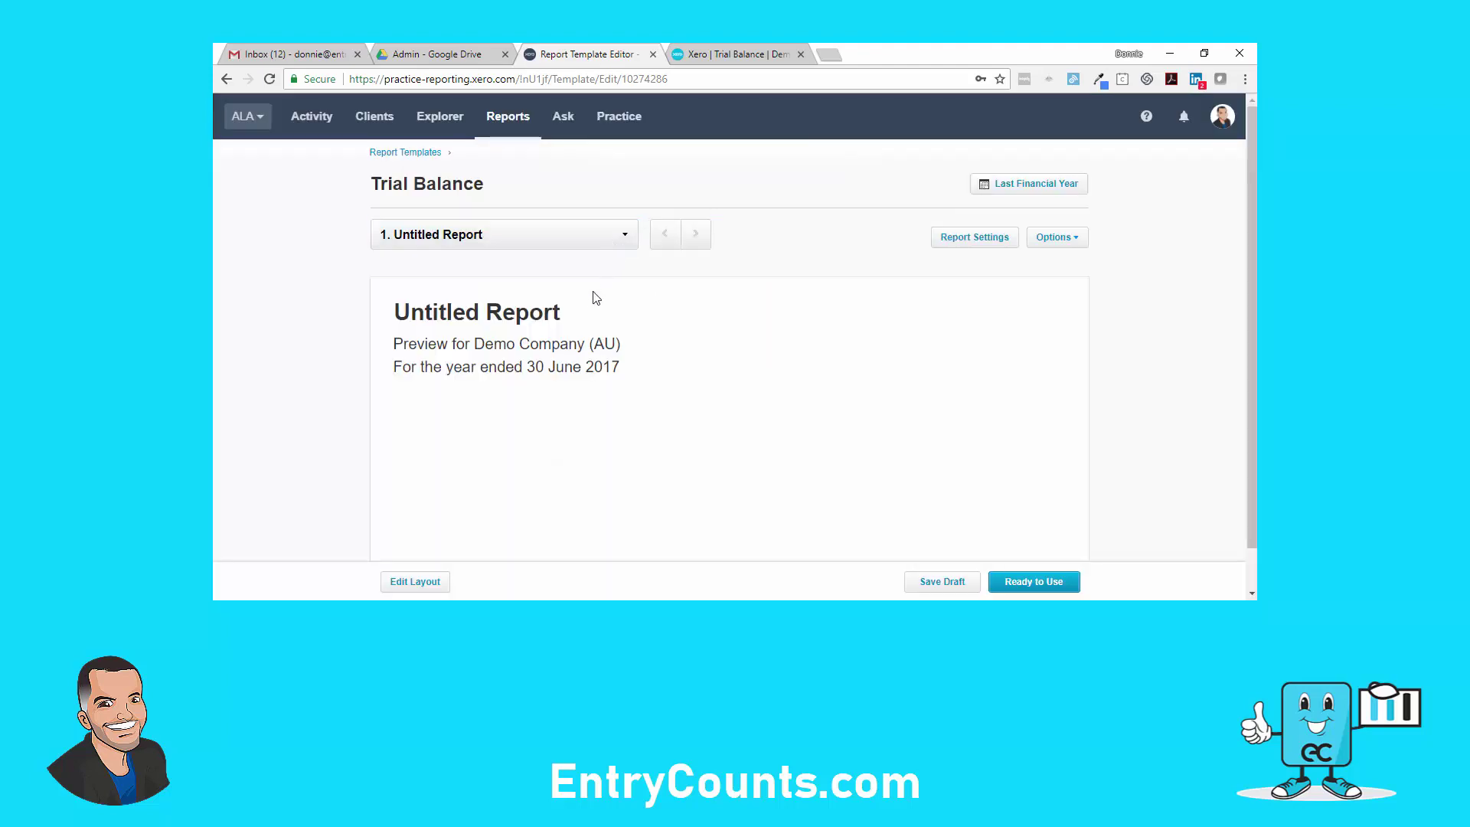
{"action": "left_click_drag", "start_coordinate": [551, 310], "coordinate": [385, 308]}
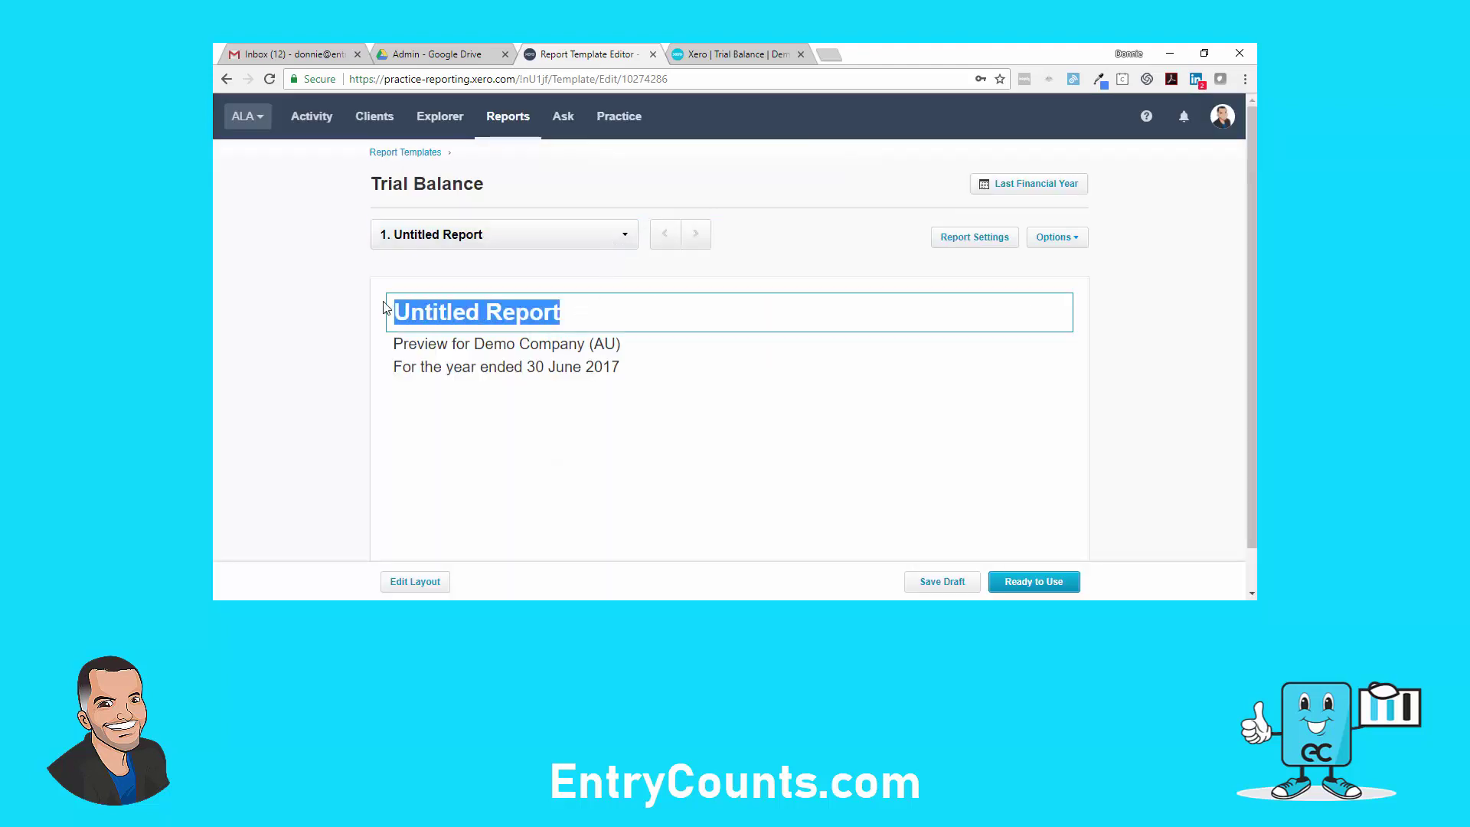
{"action": "type", "text": "Trial "}
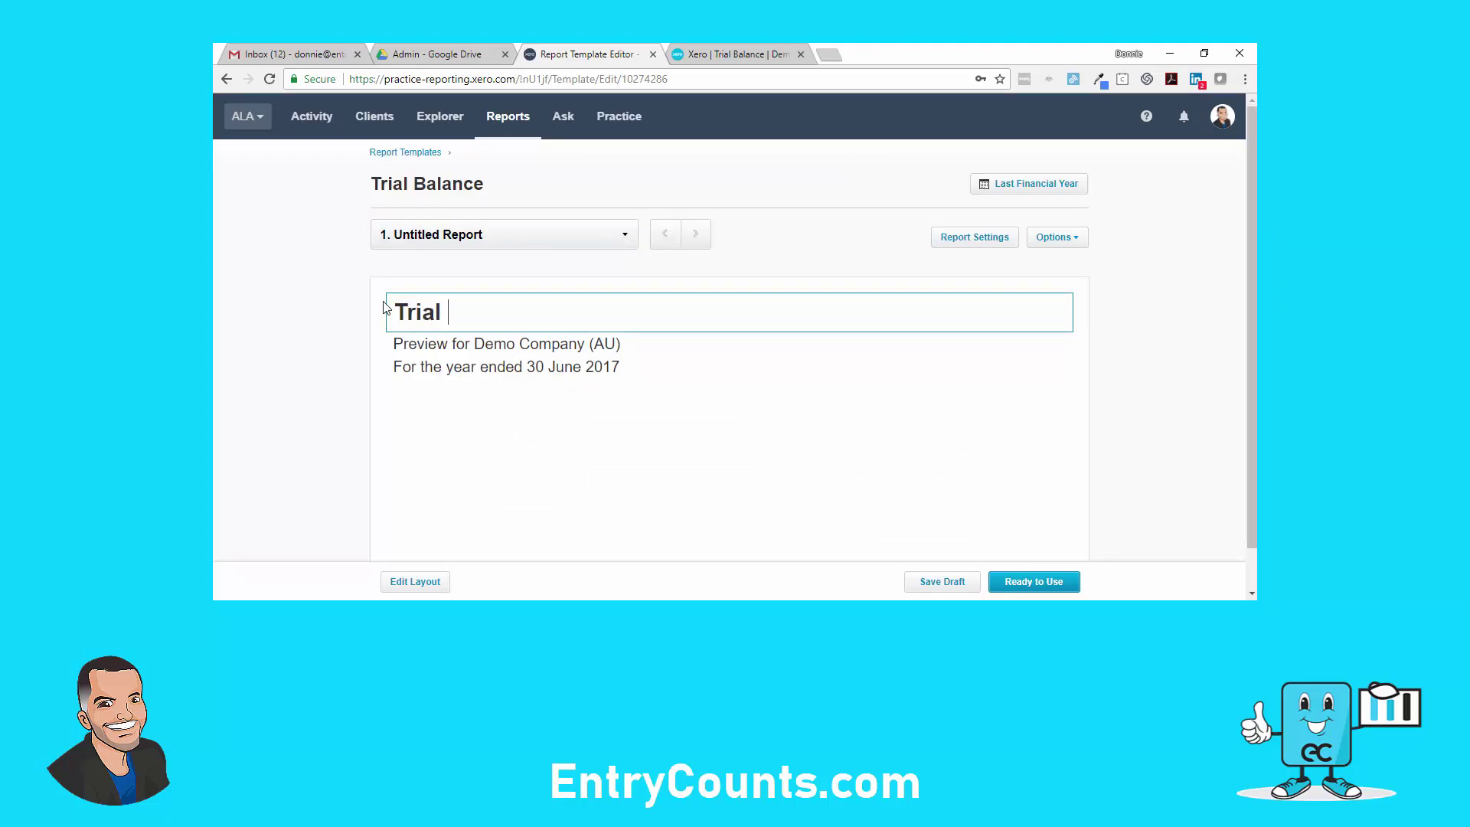
{"action": "type", "text": "Balance"}
{"action": "left_click", "coordinate": [351, 310]}
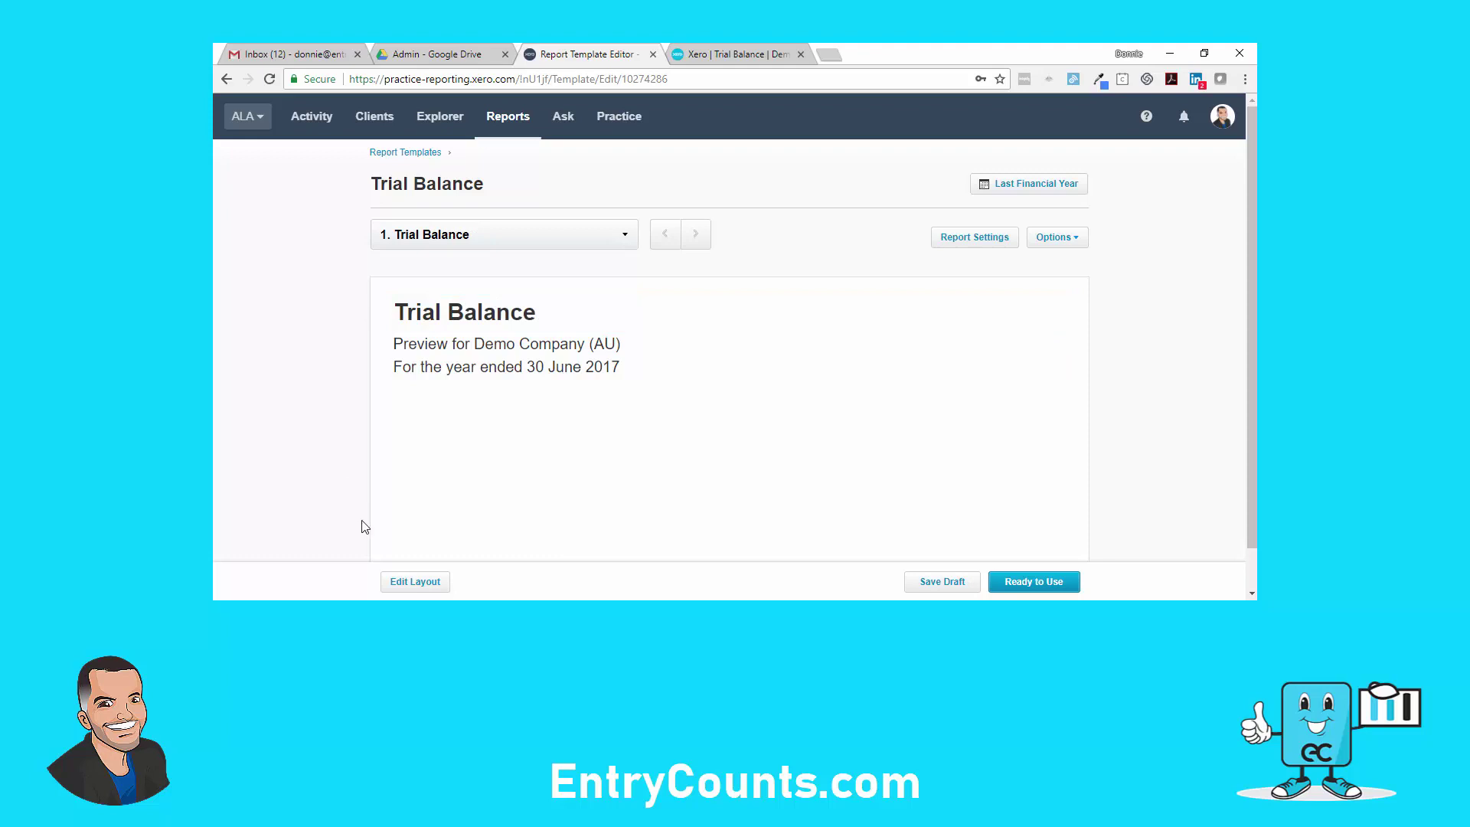
Insert a schedule into the report layout, turn off its total and numbered heading, and name it Trial Balance.
{"action": "left_click", "coordinate": [417, 582]}
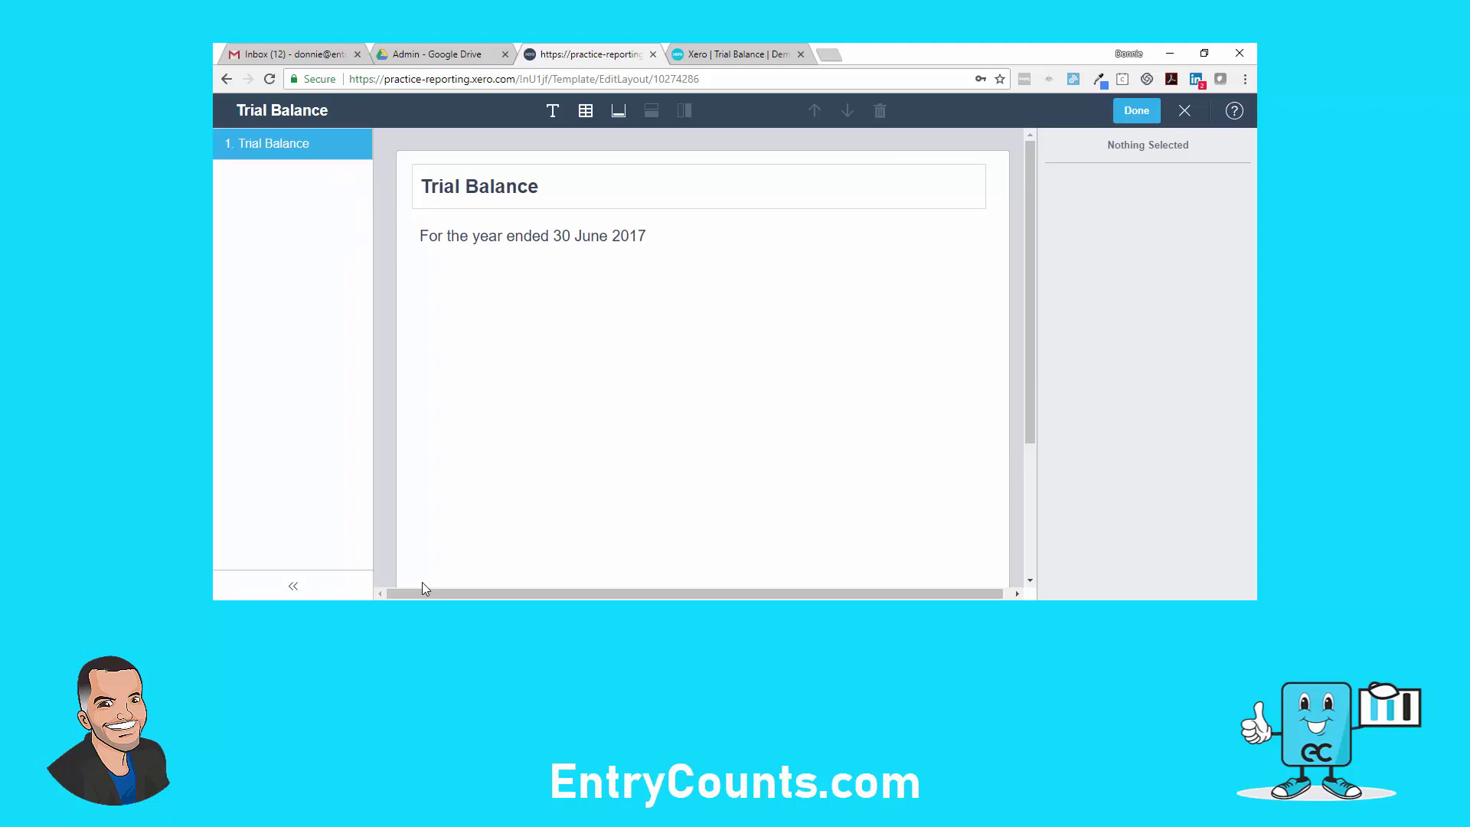
{"action": "left_click", "coordinate": [596, 122]}
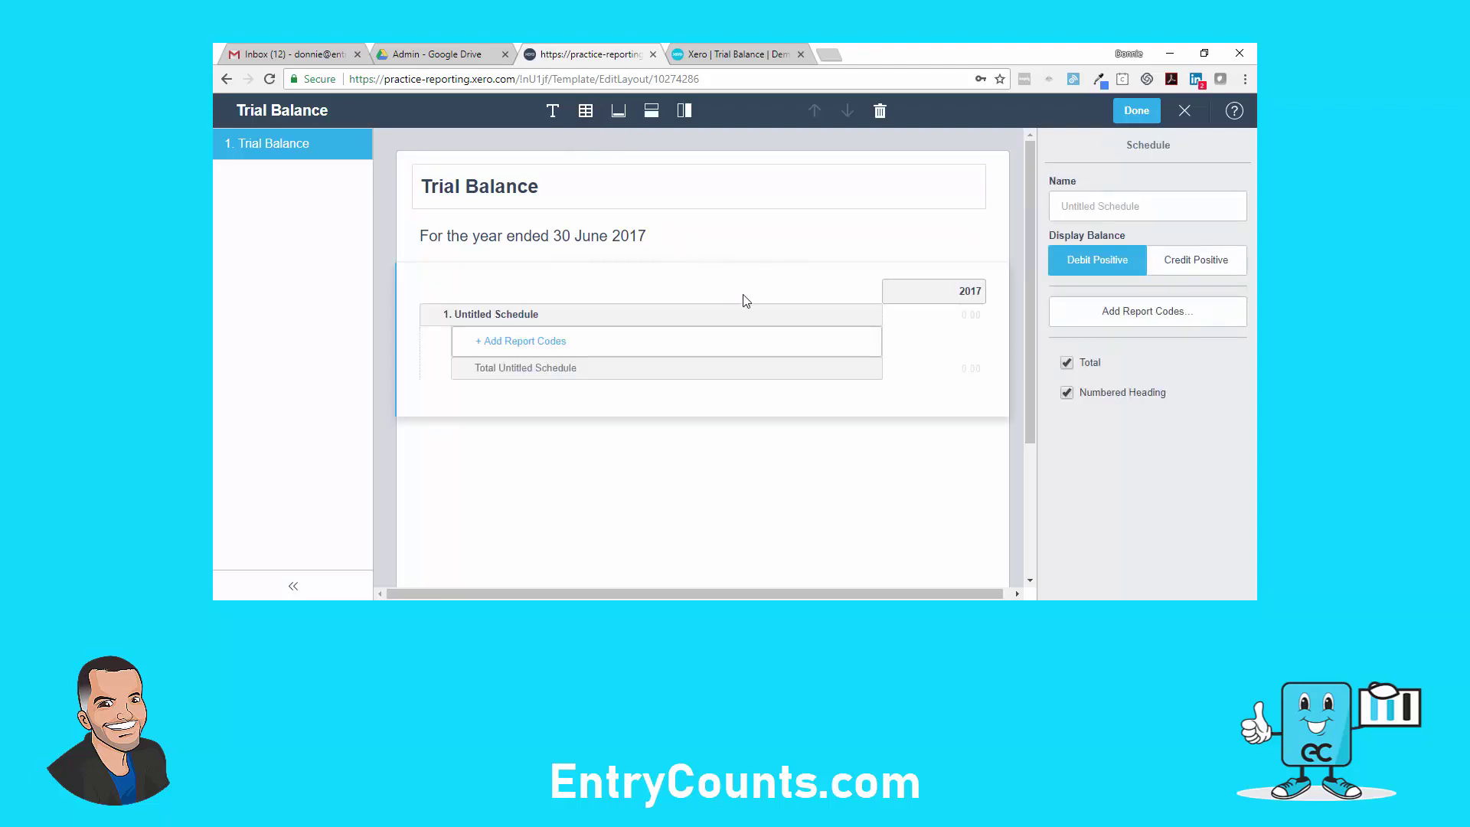
{"action": "left_click", "coordinate": [1067, 366]}
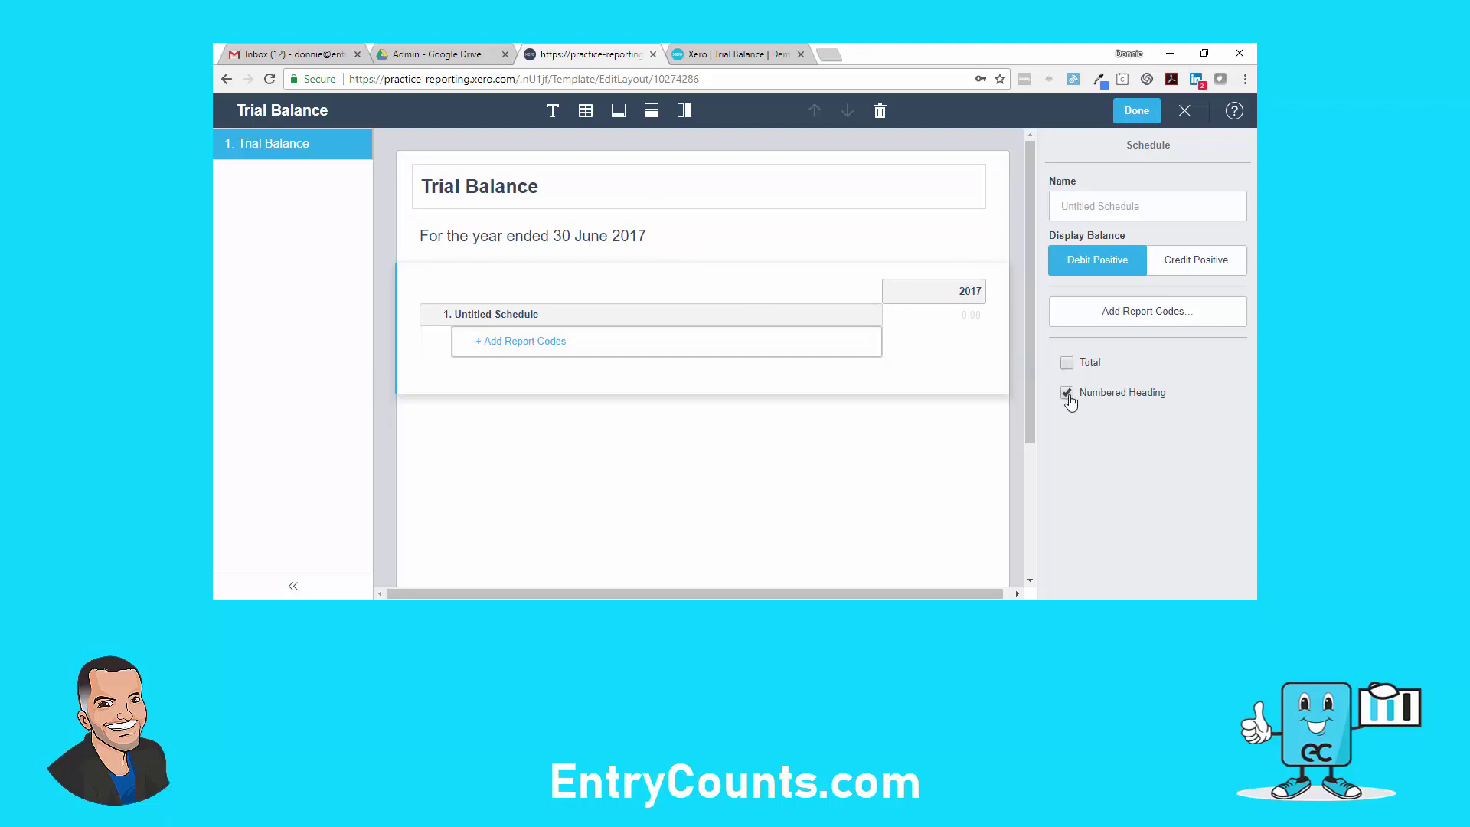
{"action": "left_click", "coordinate": [1068, 395]}
{"action": "type", "text": "Tr"}
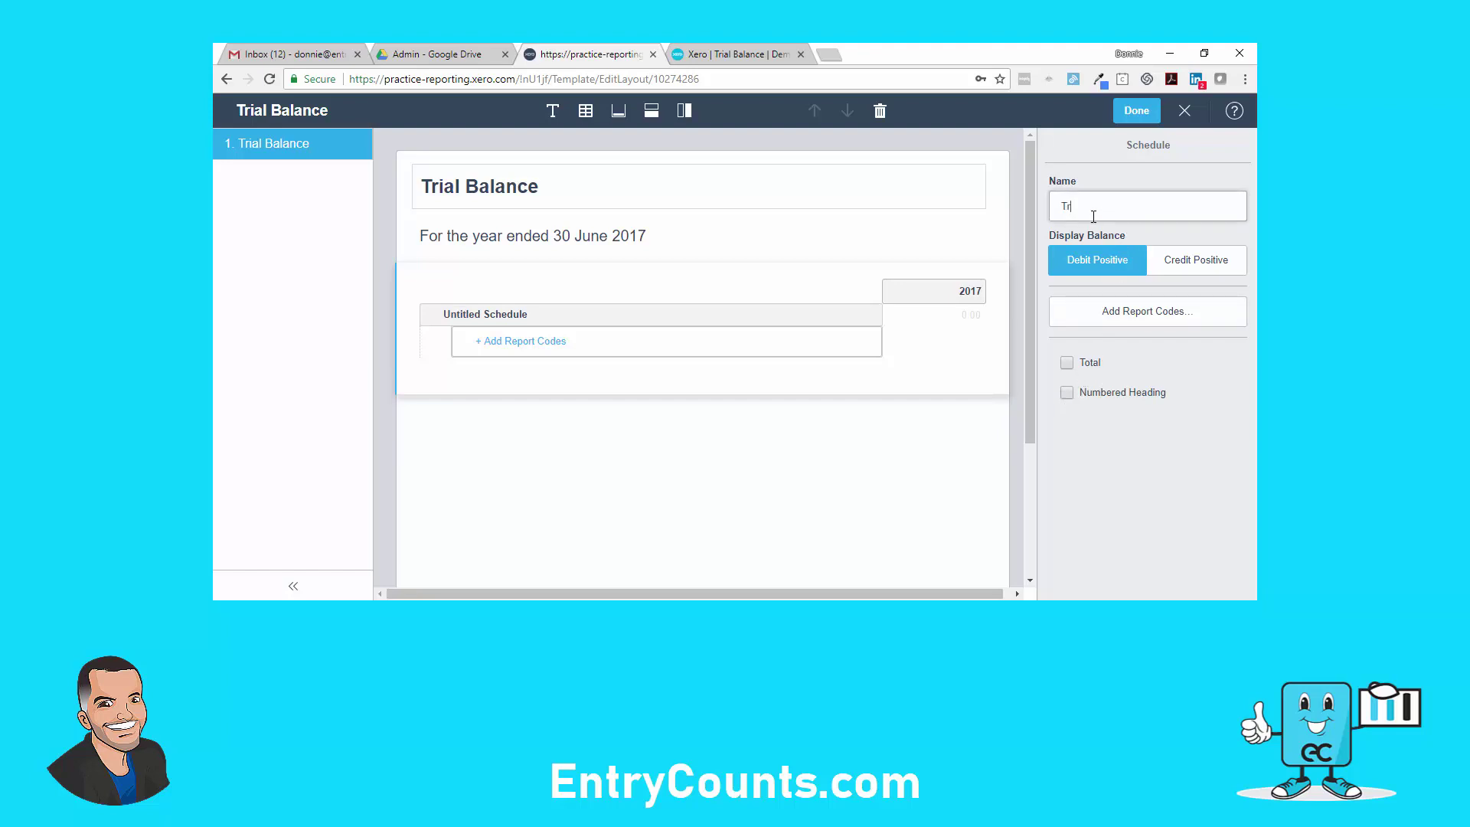
{"action": "type", "text": "ial Balance"}
{"action": "key", "text": "Tab"}
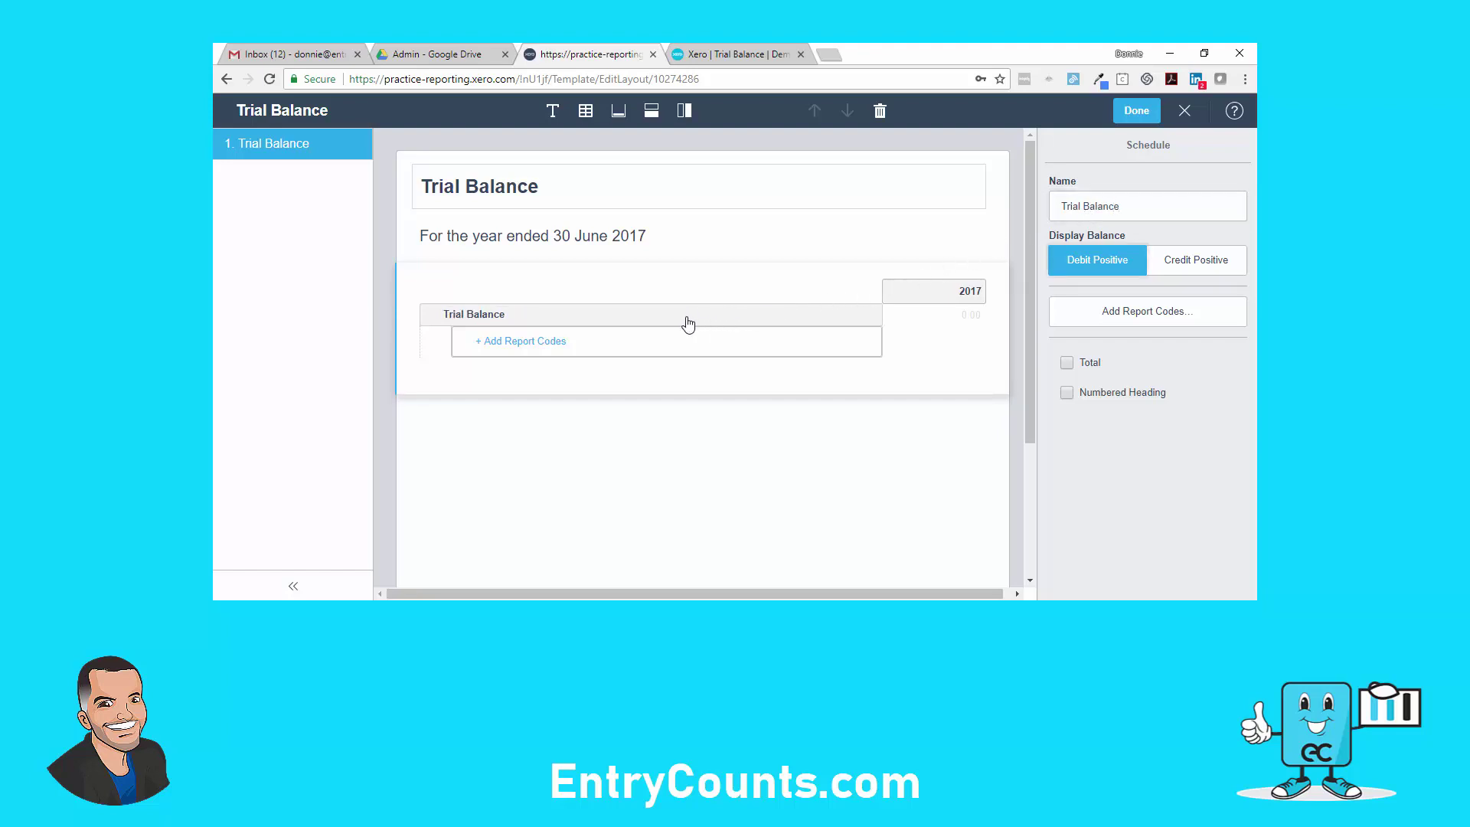
Add report codes to the Trial Balance schedule, filtering by "rev." and selecting Revenue, Comprehensive Income and all REV.COM codes beneath it.
{"action": "left_click", "coordinate": [652, 325]}
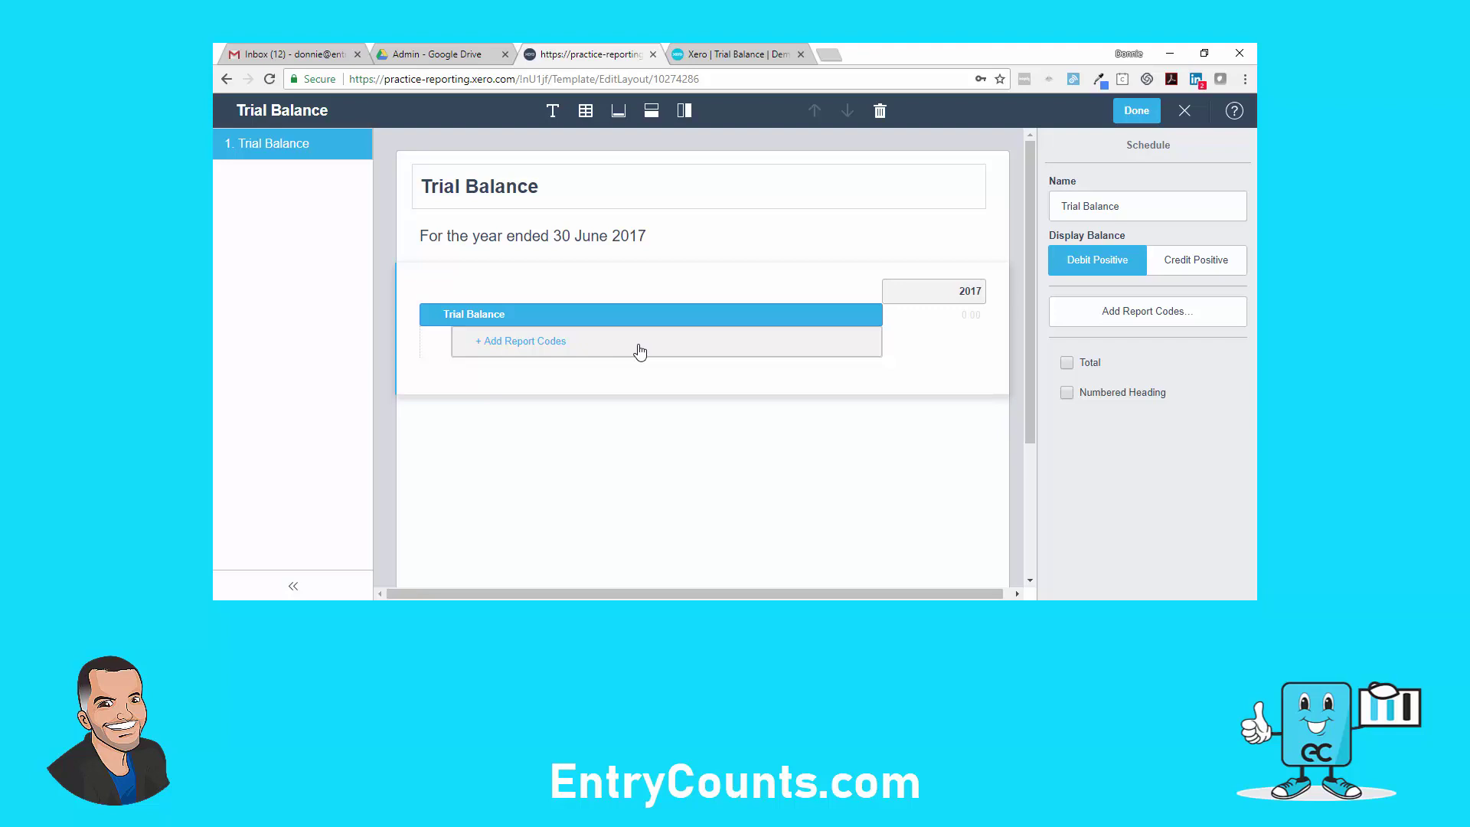
{"action": "left_click", "coordinate": [640, 352]}
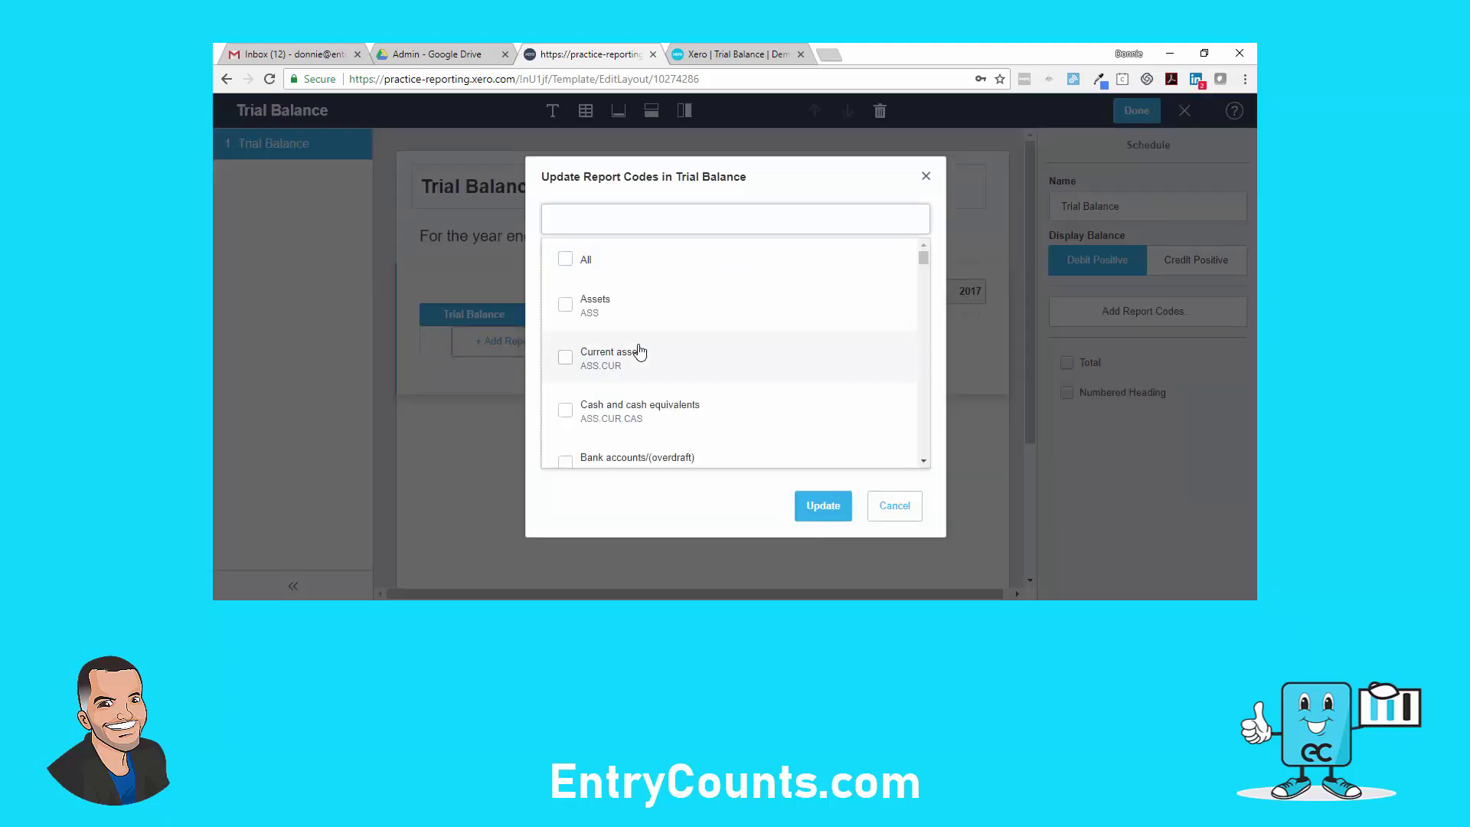
{"action": "type", "text": "rev."}
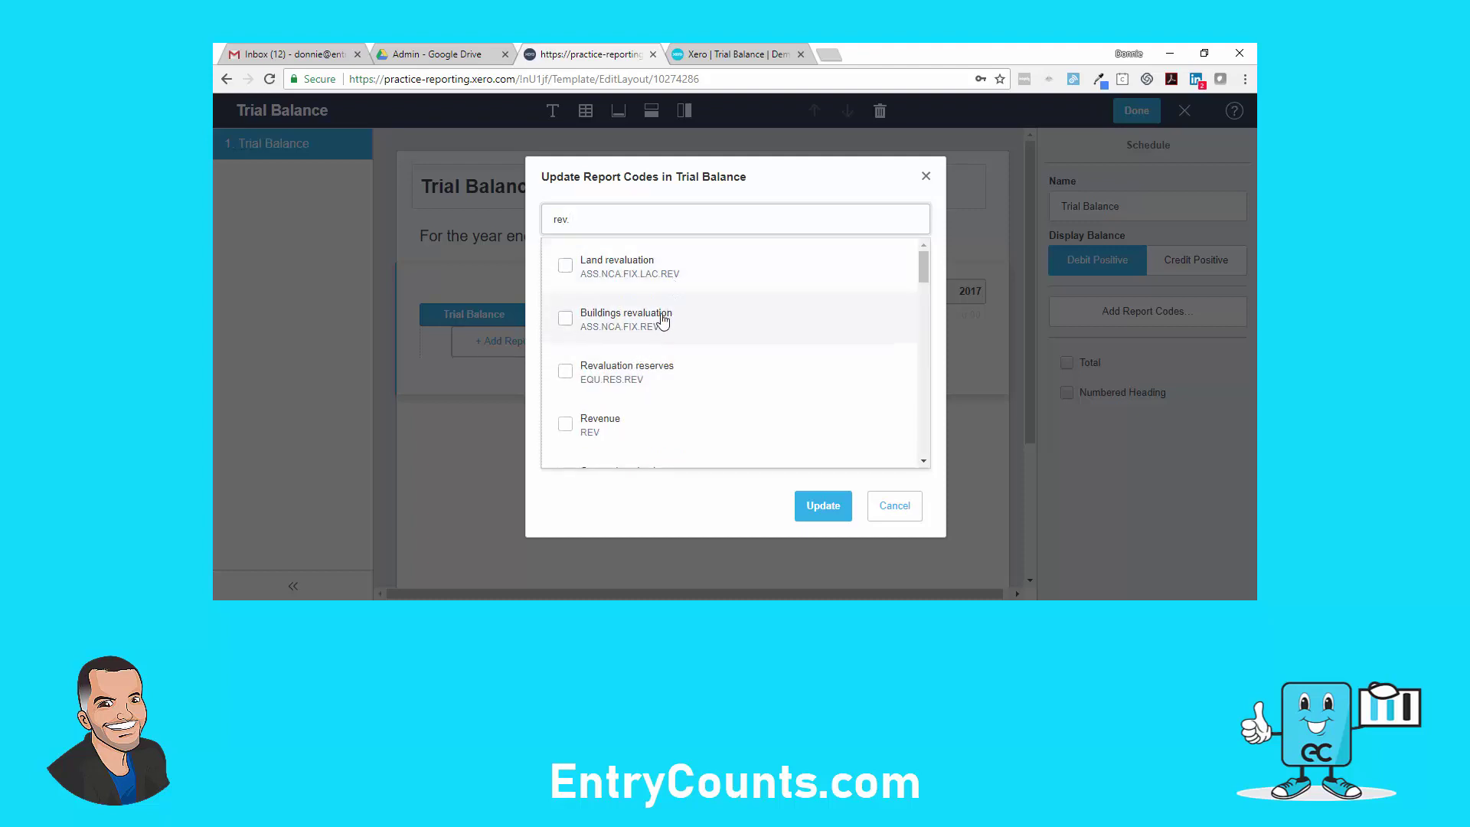
{"action": "left_click", "coordinate": [600, 439]}
{"action": "scroll", "coordinate": [605, 421], "scroll_direction": "down", "scroll_amount": 1}
{"action": "left_click", "coordinate": [610, 407]}
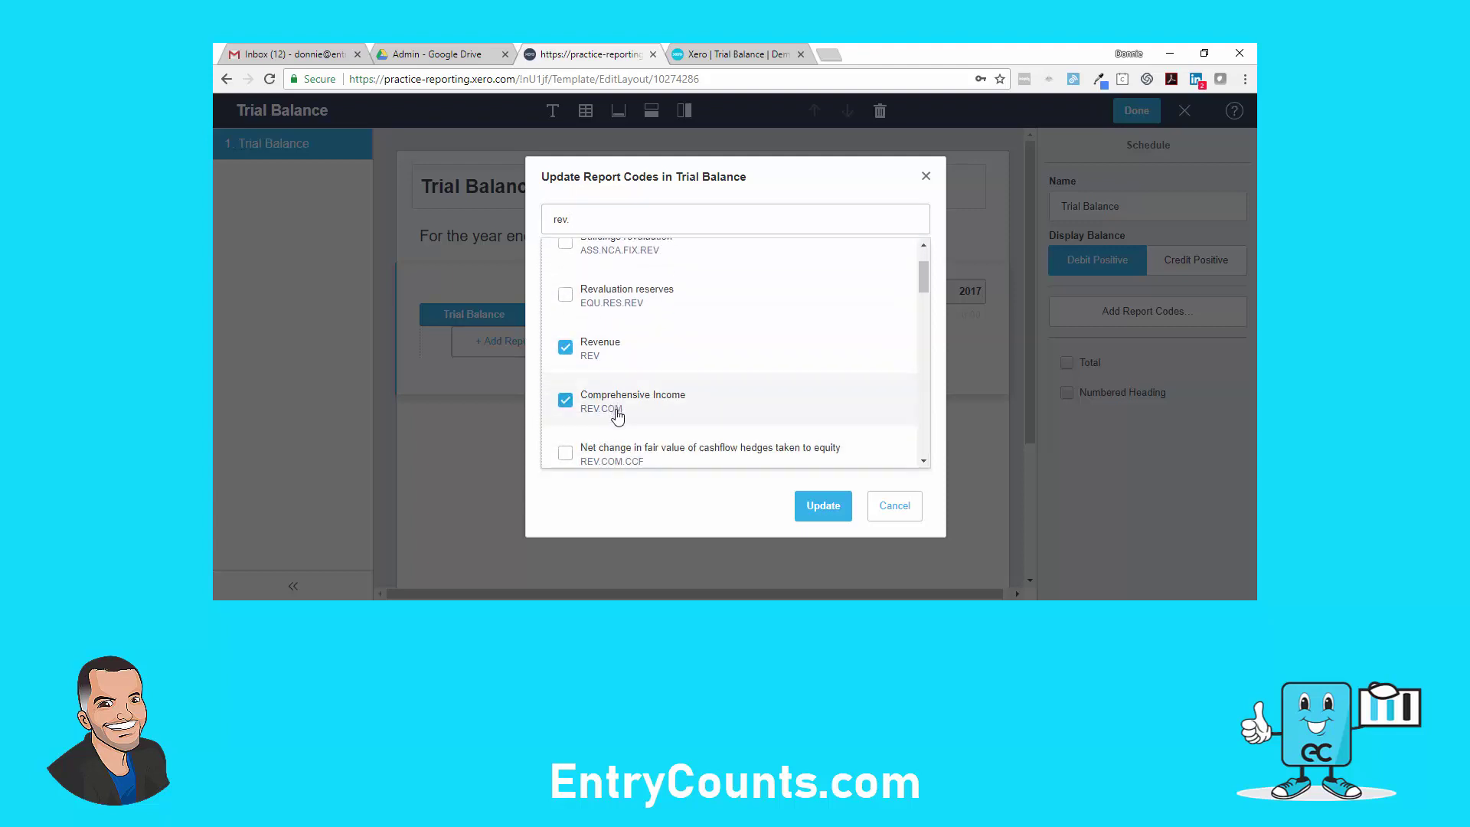
{"action": "scroll", "coordinate": [610, 394], "scroll_direction": "down", "scroll_amount": 1}
{"action": "left_click", "coordinate": [610, 386]}
{"action": "left_click", "coordinate": [606, 437]}
{"action": "scroll", "coordinate": [610, 425], "scroll_direction": "down", "scroll_amount": 1}
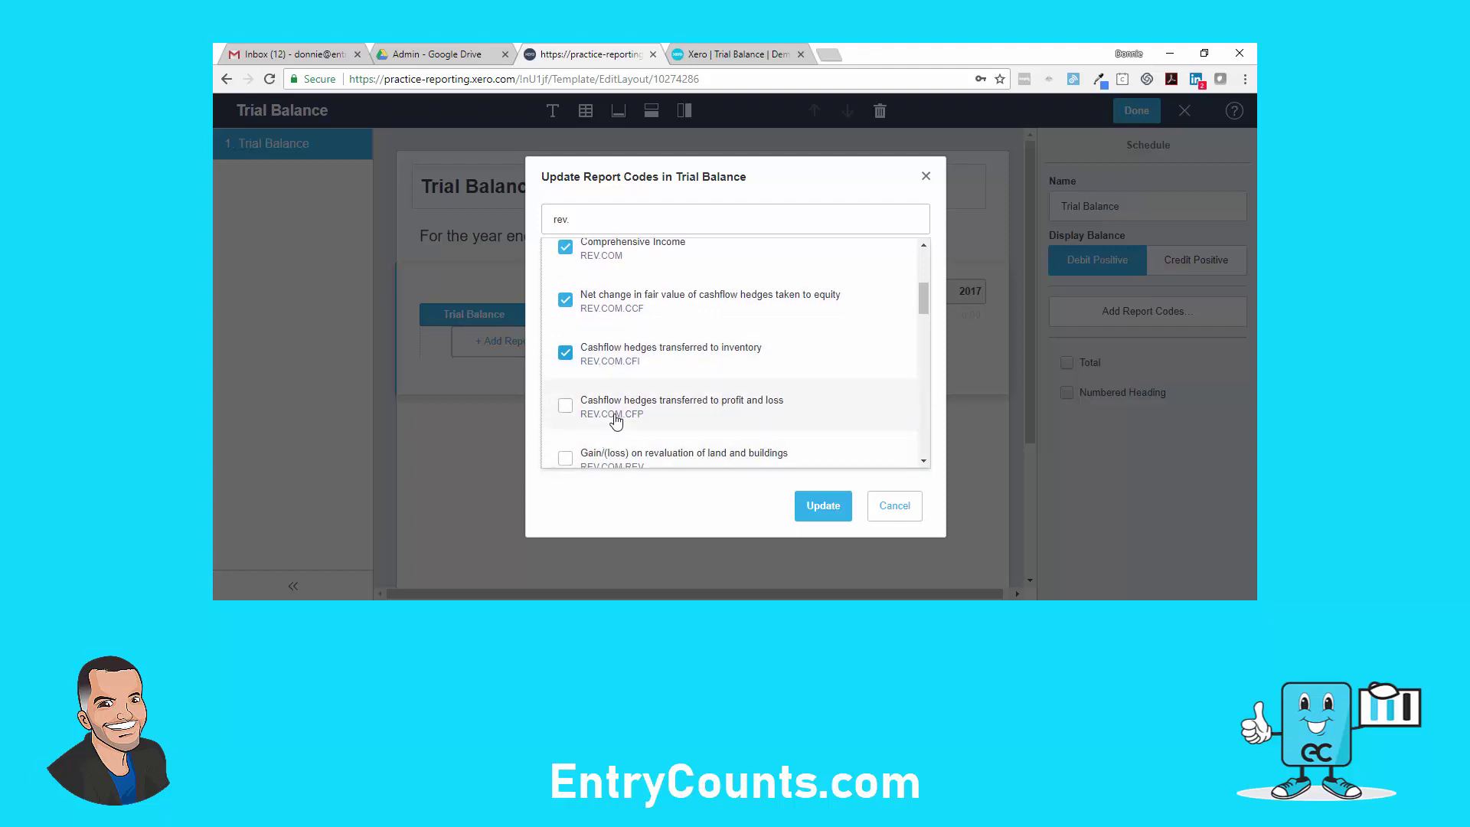
{"action": "left_click", "coordinate": [614, 418]}
{"action": "scroll", "coordinate": [614, 402], "scroll_direction": "down", "scroll_amount": 1}
{"action": "left_click", "coordinate": [612, 391]}
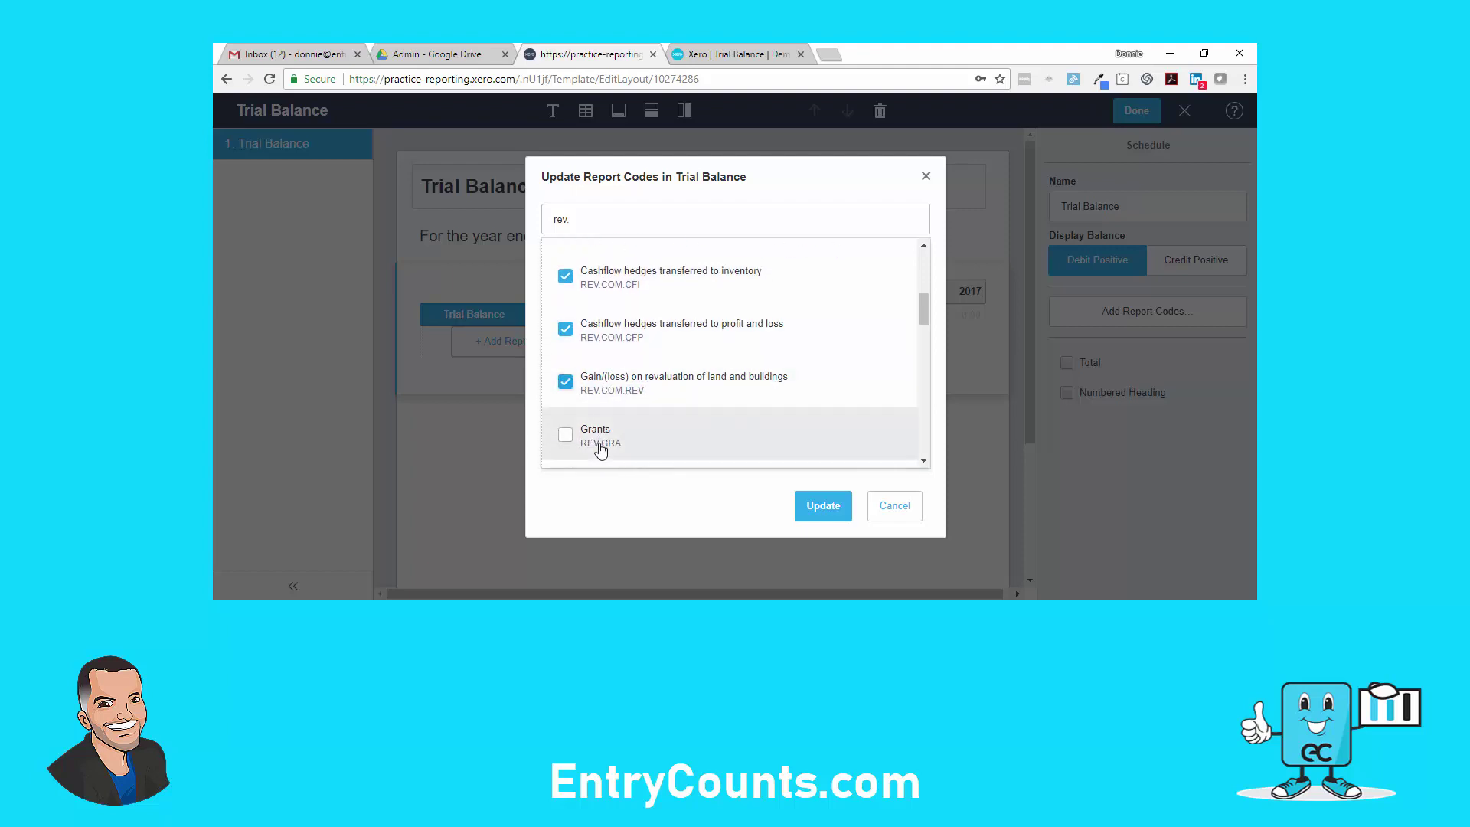
Select the report codes Grants, Government grants, Investment revenue, Dividends, Interest and Rents.
{"action": "left_click", "coordinate": [597, 448]}
{"action": "scroll", "coordinate": [599, 448], "scroll_direction": "down", "scroll_amount": 1}
{"action": "left_click", "coordinate": [603, 417]}
{"action": "scroll", "coordinate": [602, 425], "scroll_direction": "down", "scroll_amount": 1}
{"action": "left_click", "coordinate": [601, 428]}
{"action": "scroll", "coordinate": [601, 428], "scroll_direction": "down", "scroll_amount": 1}
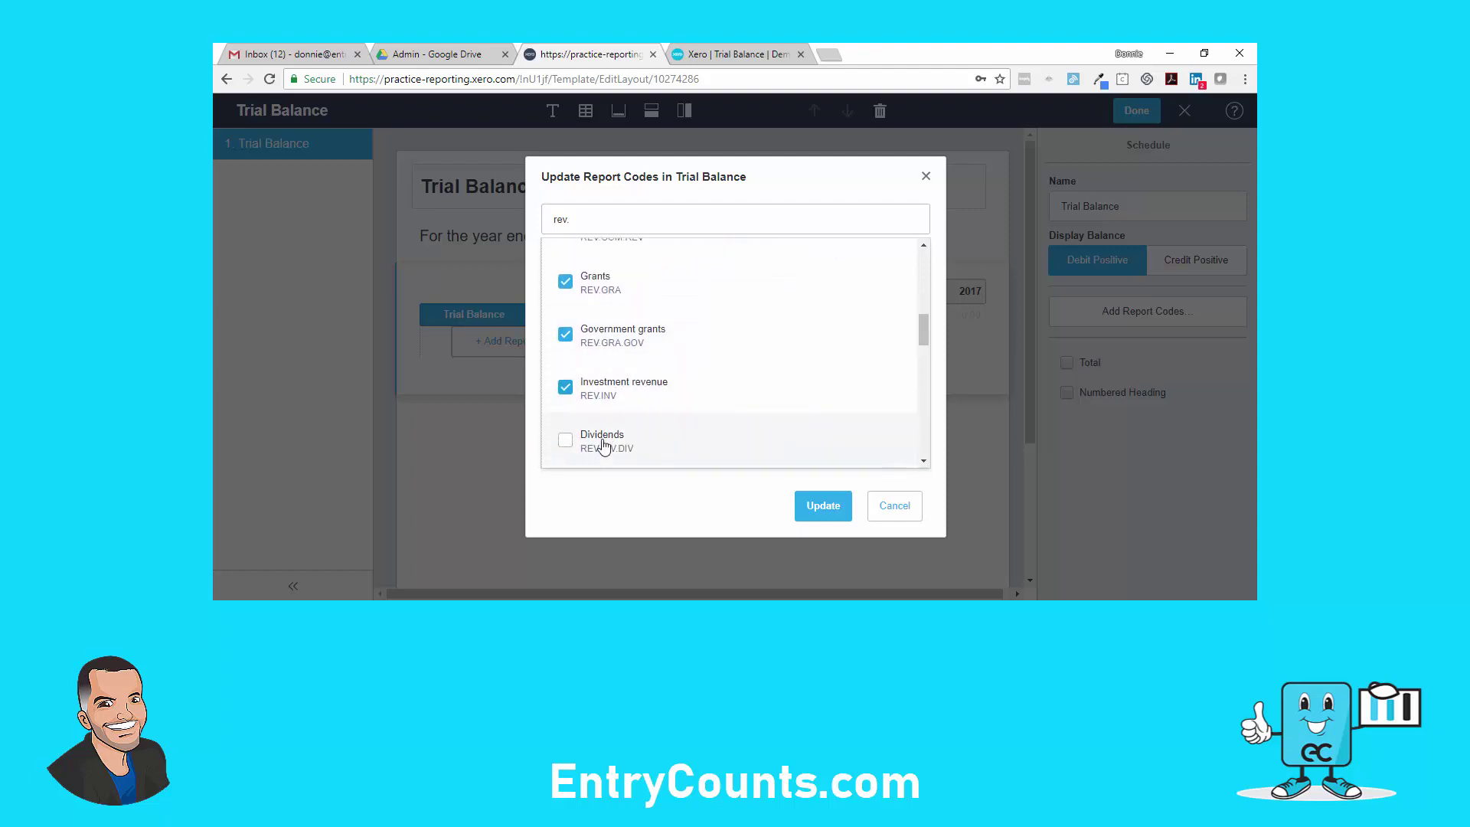
{"action": "left_click", "coordinate": [602, 430]}
{"action": "scroll", "coordinate": [604, 429], "scroll_direction": "down", "scroll_amount": 1}
{"action": "left_click", "coordinate": [602, 428]}
{"action": "scroll", "coordinate": [600, 444], "scroll_direction": "down", "scroll_amount": 2}
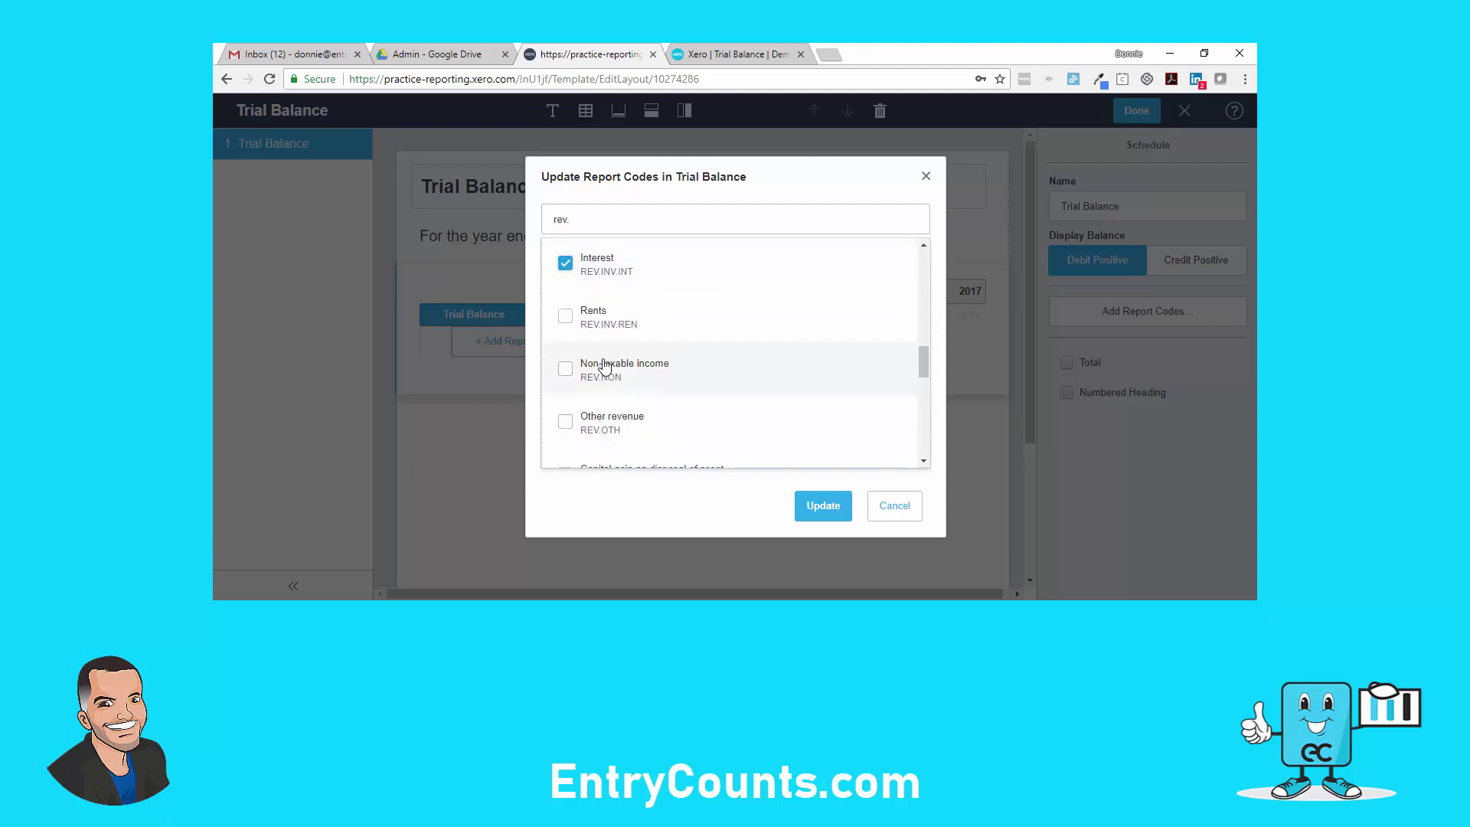
{"action": "left_click", "coordinate": [594, 329]}
Select Non-taxable income, Other revenue and all its REV.OTH codes, from Capital gain on disposal of asset through Gain on disposal of investments.
{"action": "left_click", "coordinate": [596, 370]}
{"action": "left_click", "coordinate": [595, 424]}
{"action": "scroll", "coordinate": [594, 413], "scroll_direction": "down", "scroll_amount": 1}
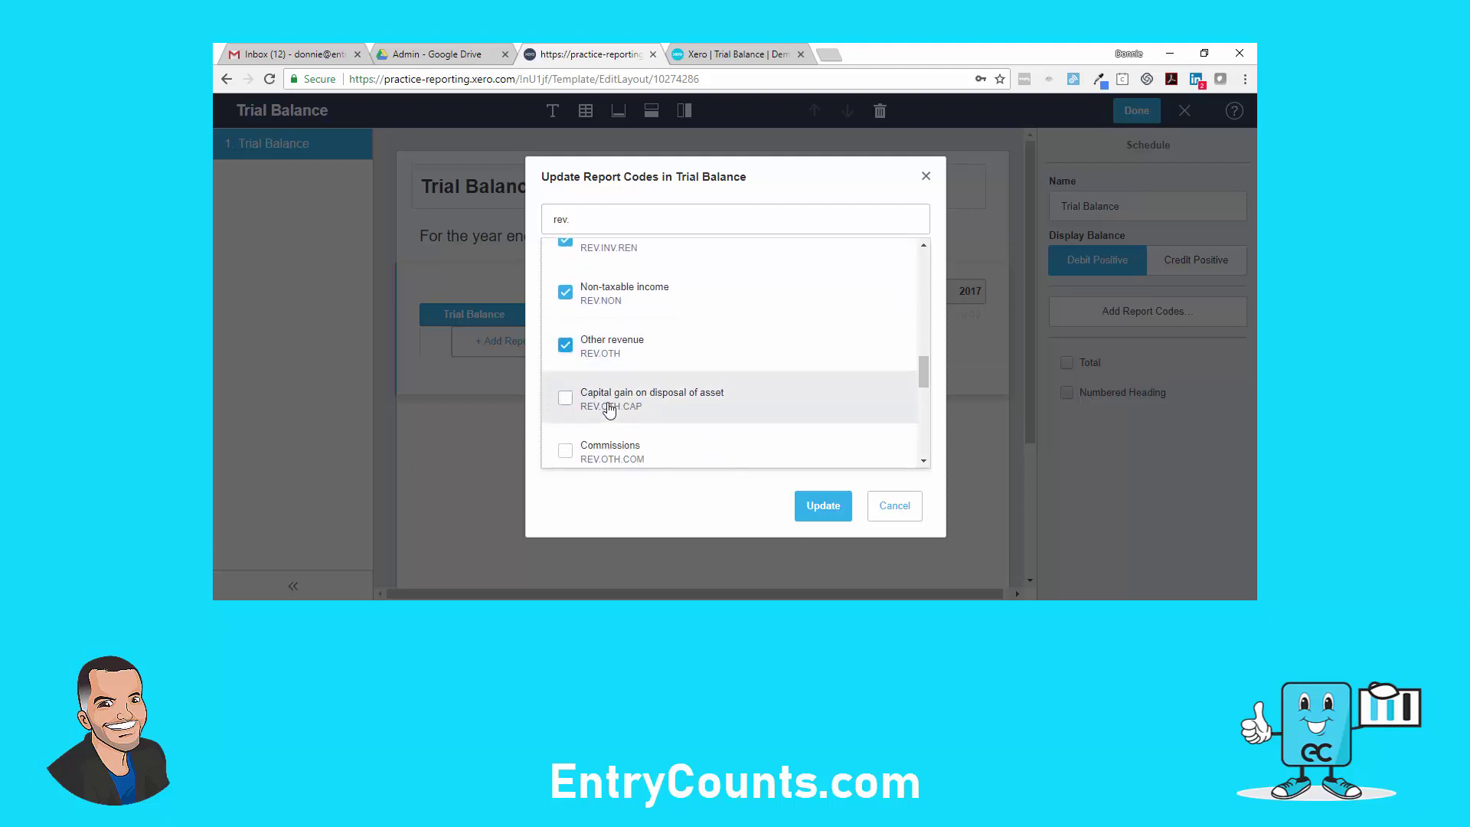
{"action": "left_click", "coordinate": [594, 407]}
{"action": "left_click", "coordinate": [600, 455]}
{"action": "scroll", "coordinate": [605, 447], "scroll_direction": "down", "scroll_amount": 1}
{"action": "left_click", "coordinate": [608, 441]}
{"action": "scroll", "coordinate": [608, 442], "scroll_direction": "down", "scroll_amount": 1}
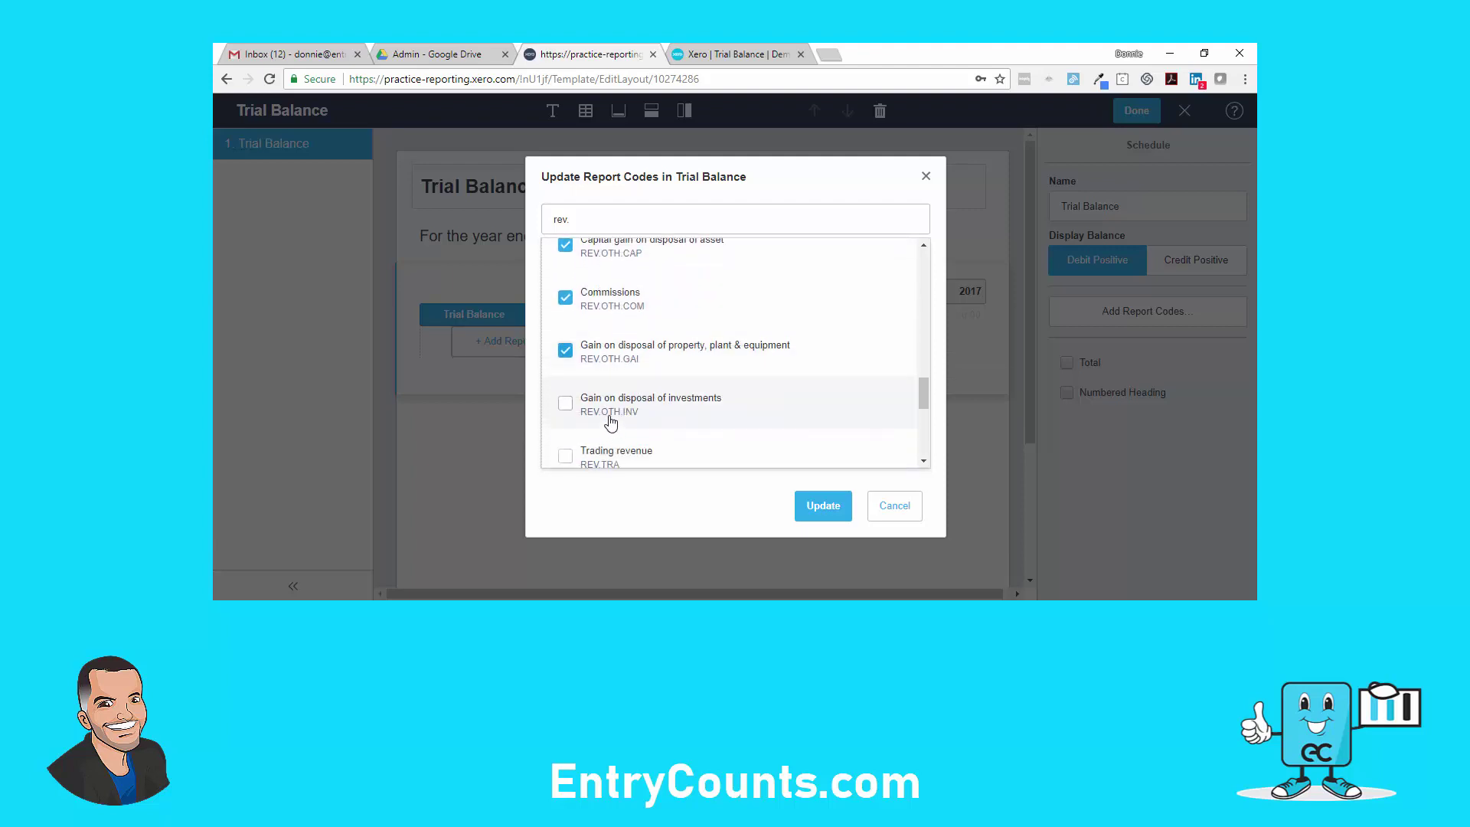
{"action": "left_click", "coordinate": [607, 440]}
Select Trading revenue, Sale of goods, Services and all User defined revenue codes, and add the chosen revenue codes to the schedule.
{"action": "left_click", "coordinate": [607, 442]}
{"action": "scroll", "coordinate": [607, 441], "scroll_direction": "down", "scroll_amount": 1}
{"action": "left_click", "coordinate": [608, 441]}
{"action": "scroll", "coordinate": [605, 438], "scroll_direction": "down", "scroll_amount": 1}
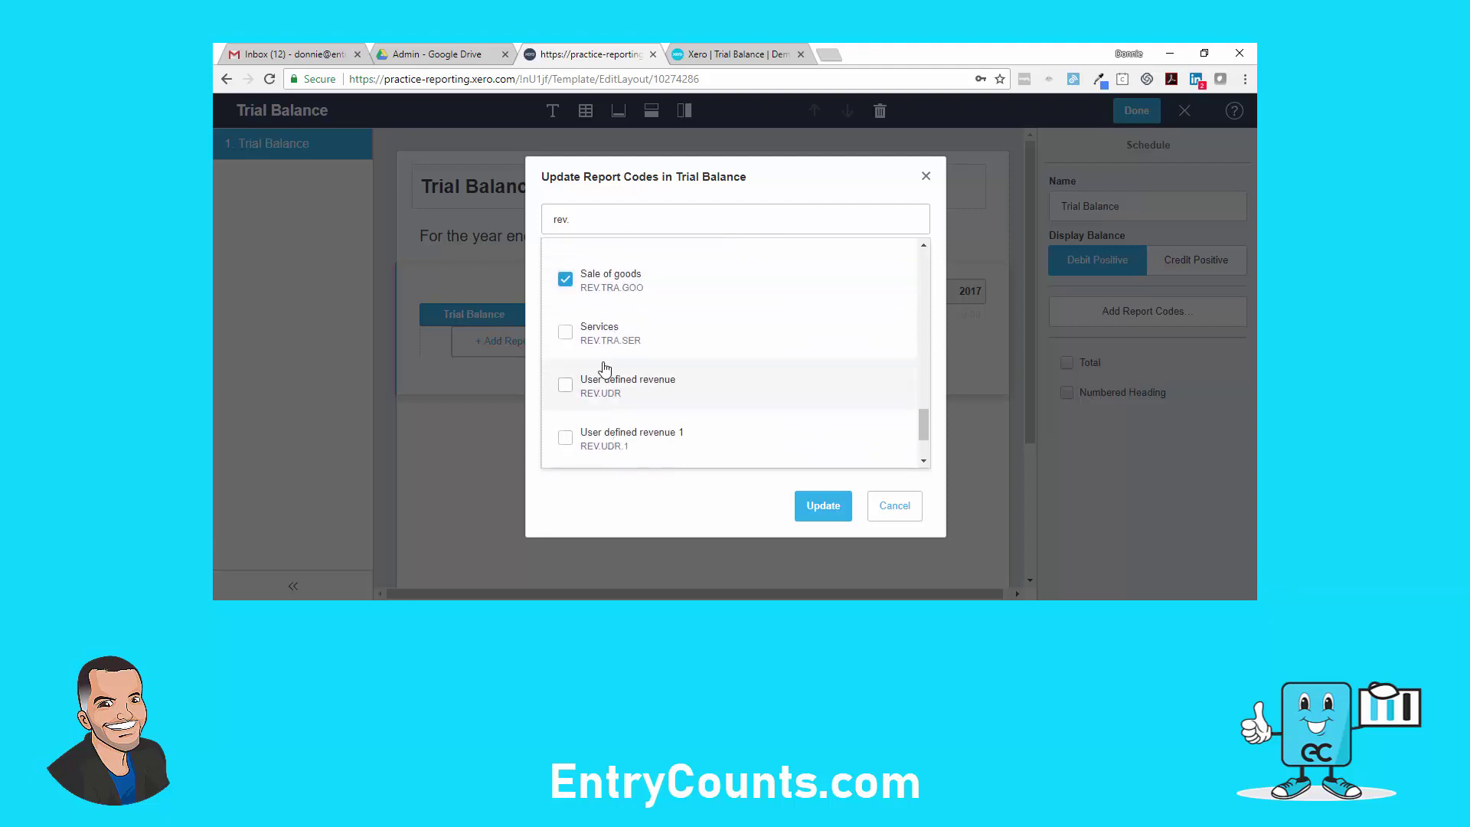
{"action": "left_click", "coordinate": [602, 337]}
{"action": "left_click", "coordinate": [606, 388]}
{"action": "left_click", "coordinate": [609, 433]}
{"action": "scroll", "coordinate": [607, 429], "scroll_direction": "down", "scroll_amount": 1}
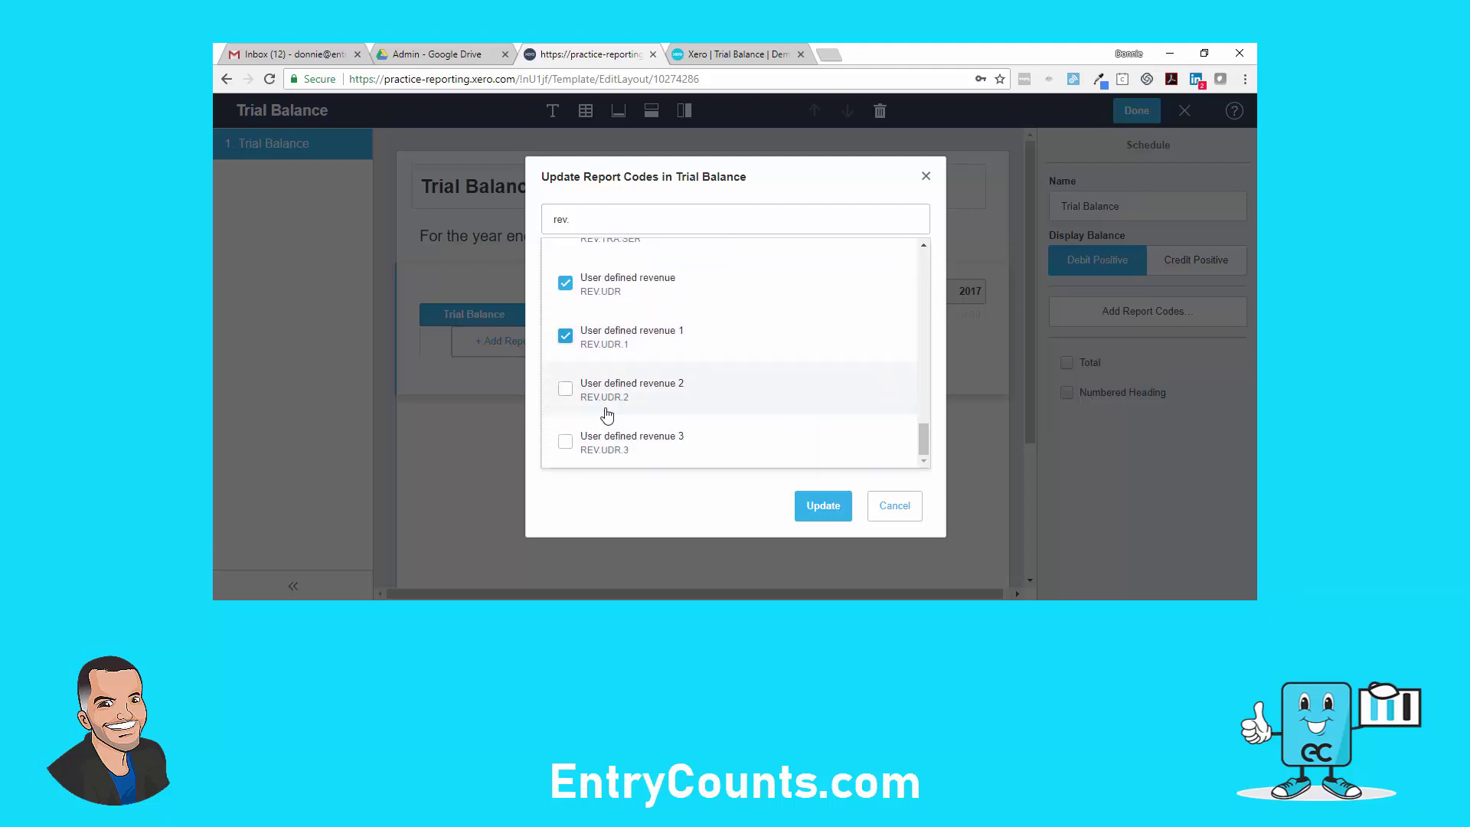
{"action": "left_click", "coordinate": [608, 405]}
{"action": "left_click", "coordinate": [607, 441]}
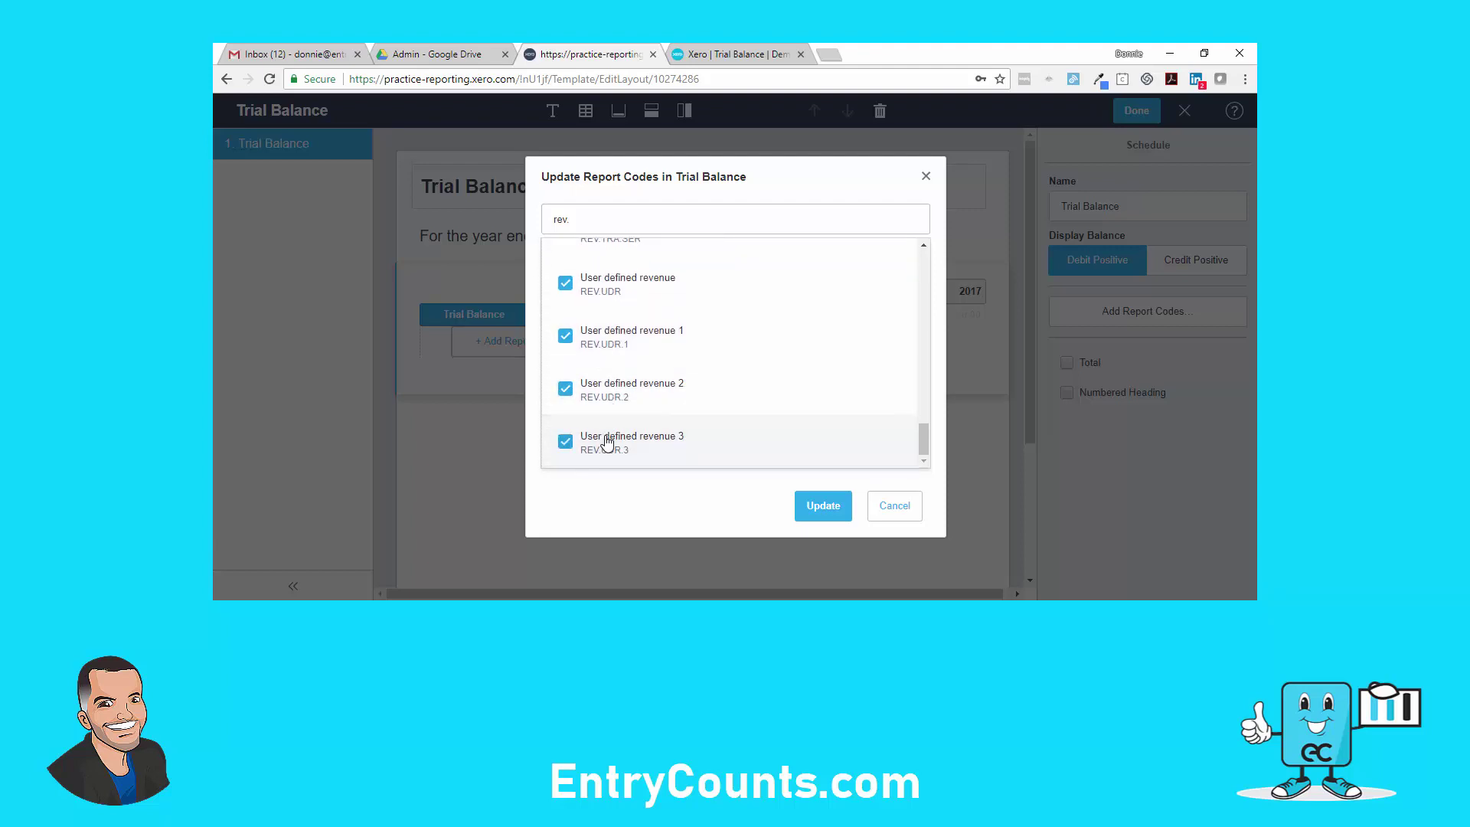
{"action": "left_click", "coordinate": [813, 507]}
Name the new untitled group Revenue and set its display balance to Credit Positive.
{"action": "left_click", "coordinate": [1117, 192]}
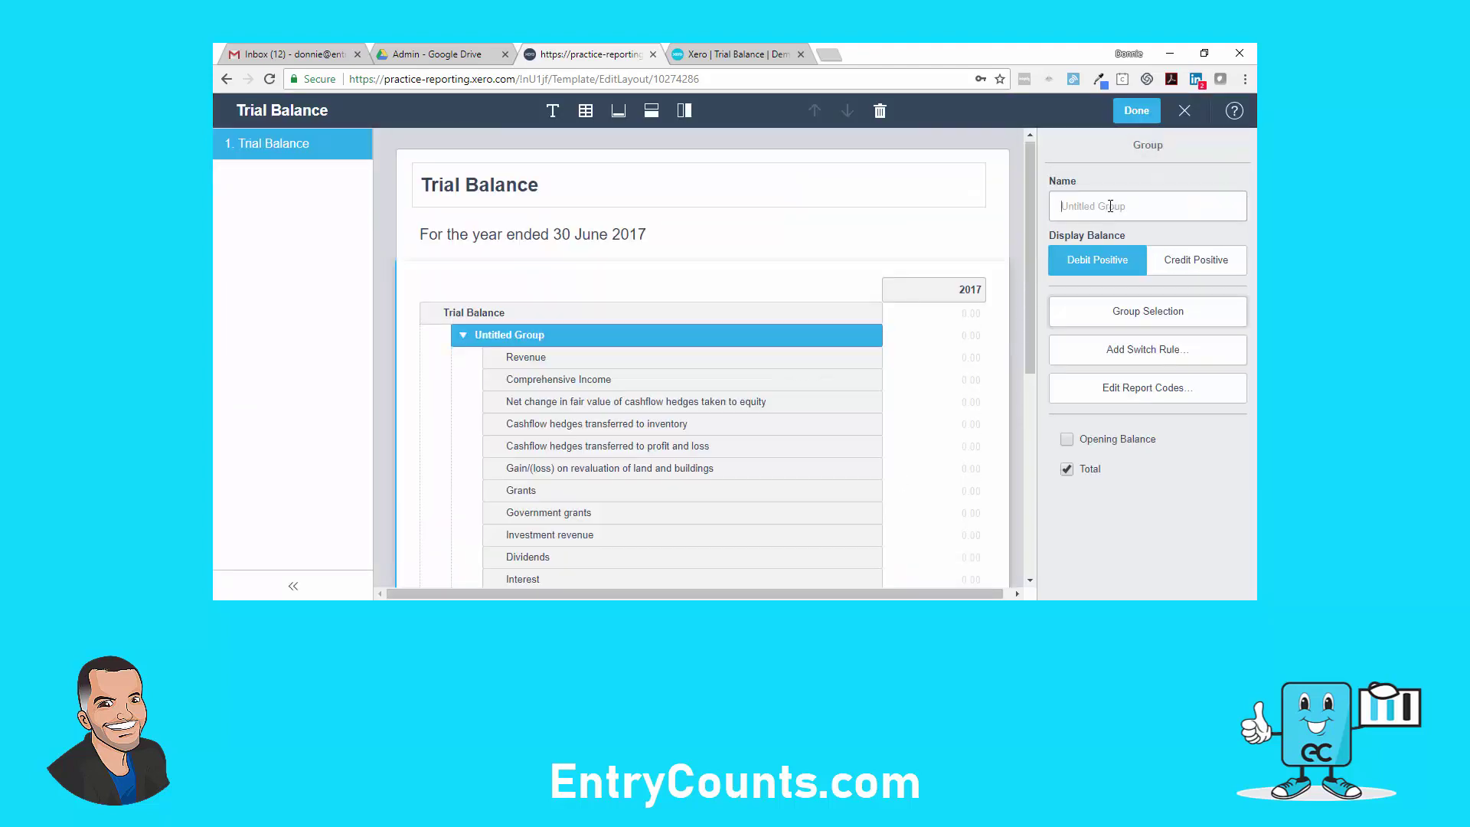
{"action": "left_click", "coordinate": [1114, 207]}
{"action": "type", "text": "Revenue"}
{"action": "key", "text": "Return"}
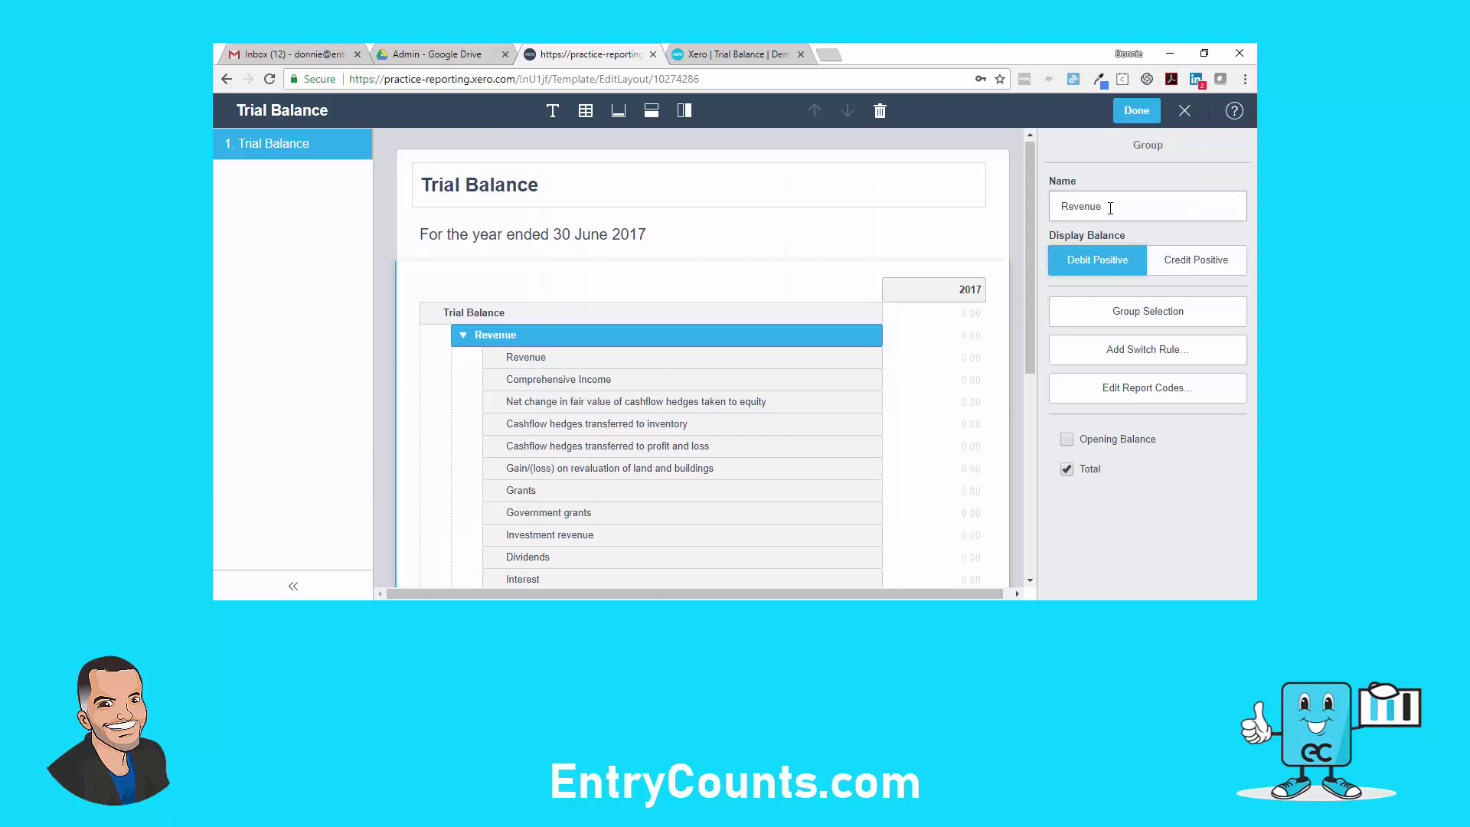
{"action": "left_click", "coordinate": [1198, 263]}
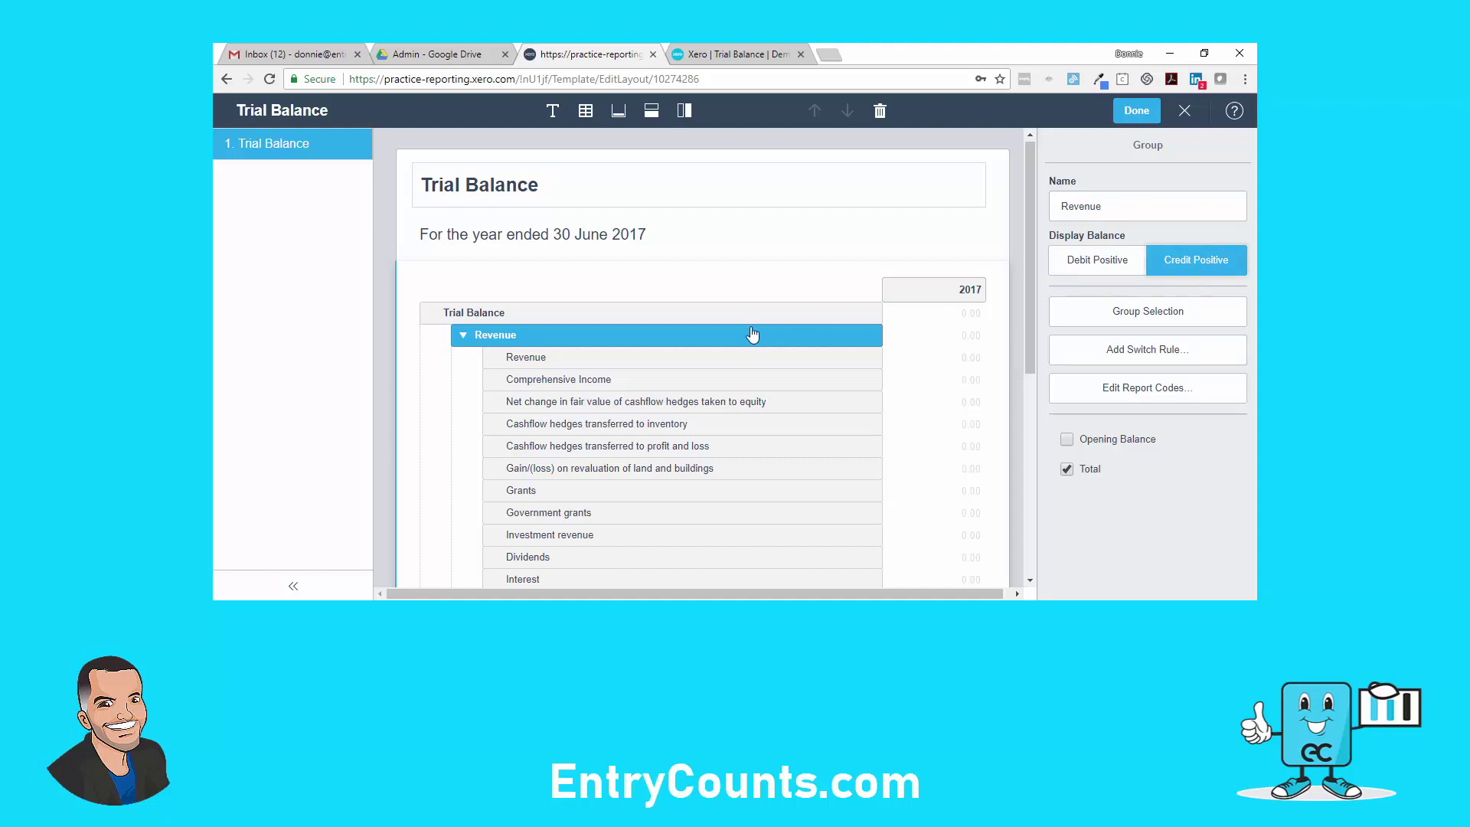
Start a report codes row in the Trial Balance schedule, filtering by "exp." and selecting Expense, Amortisation of intangibles, Audit fees, Bad debts and Provision for doubtful debts.
{"action": "left_click", "coordinate": [629, 316]}
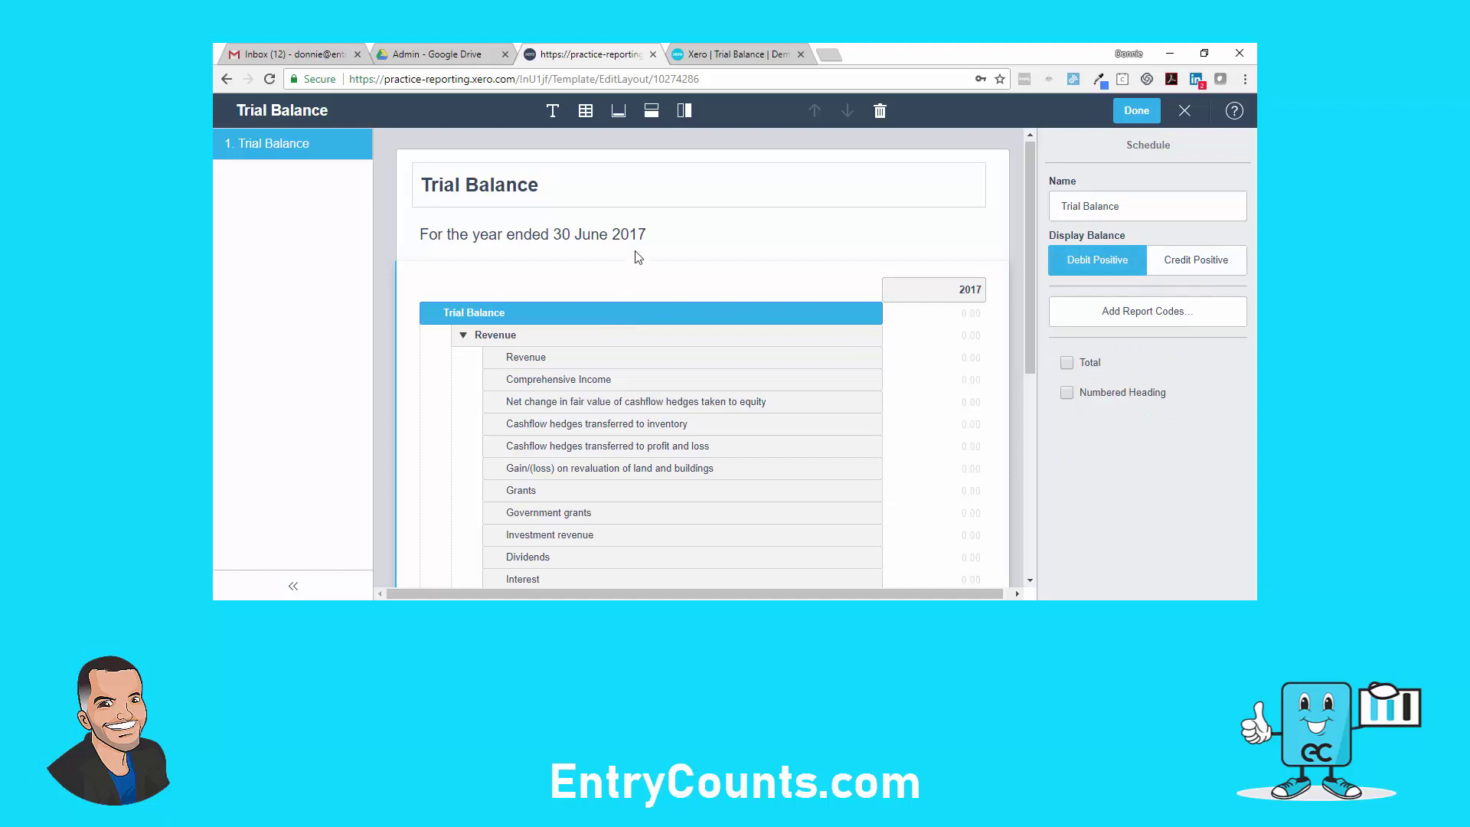
{"action": "left_click", "coordinate": [652, 111]}
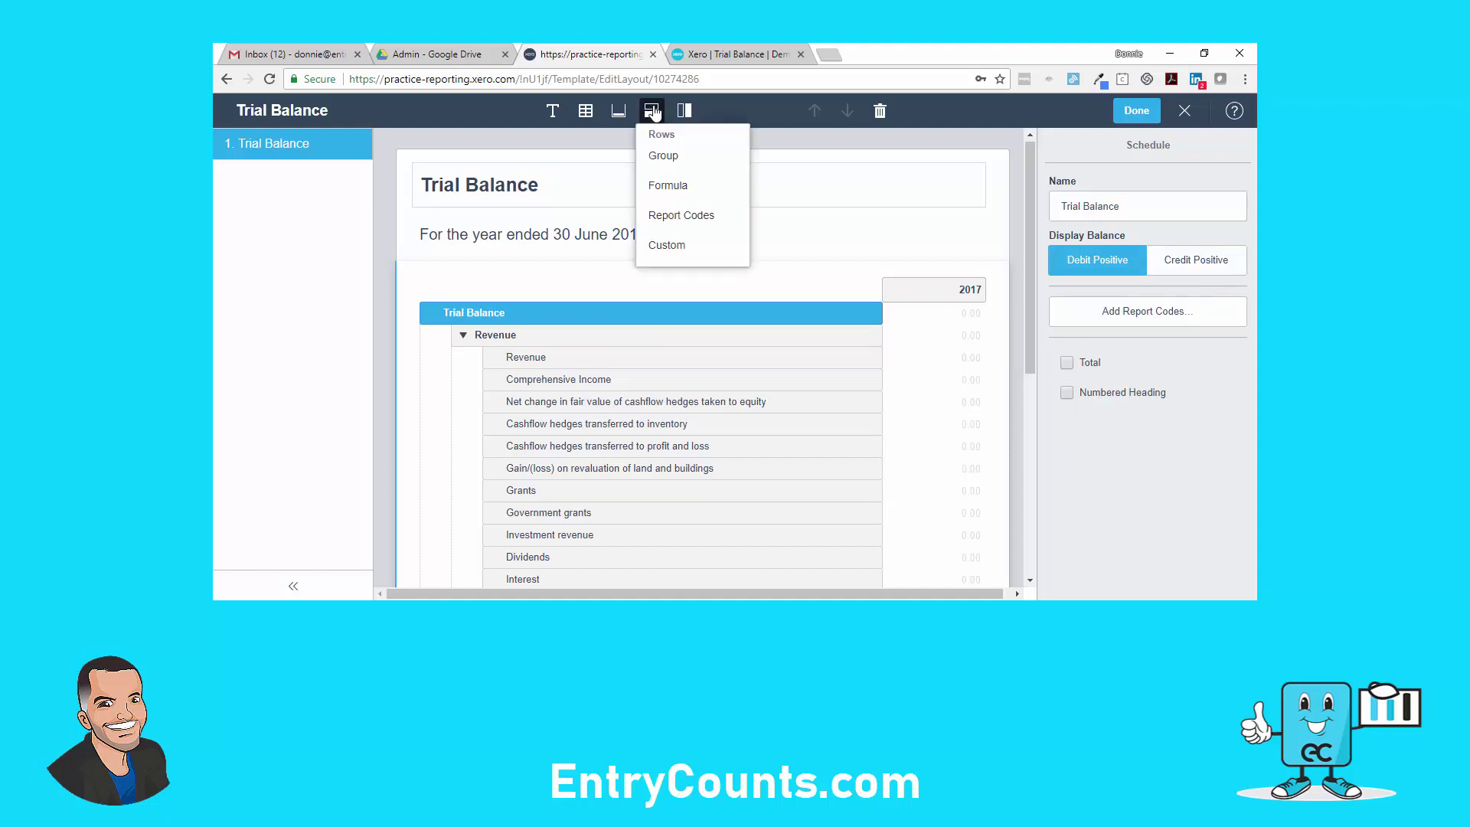
{"action": "left_click", "coordinate": [671, 215]}
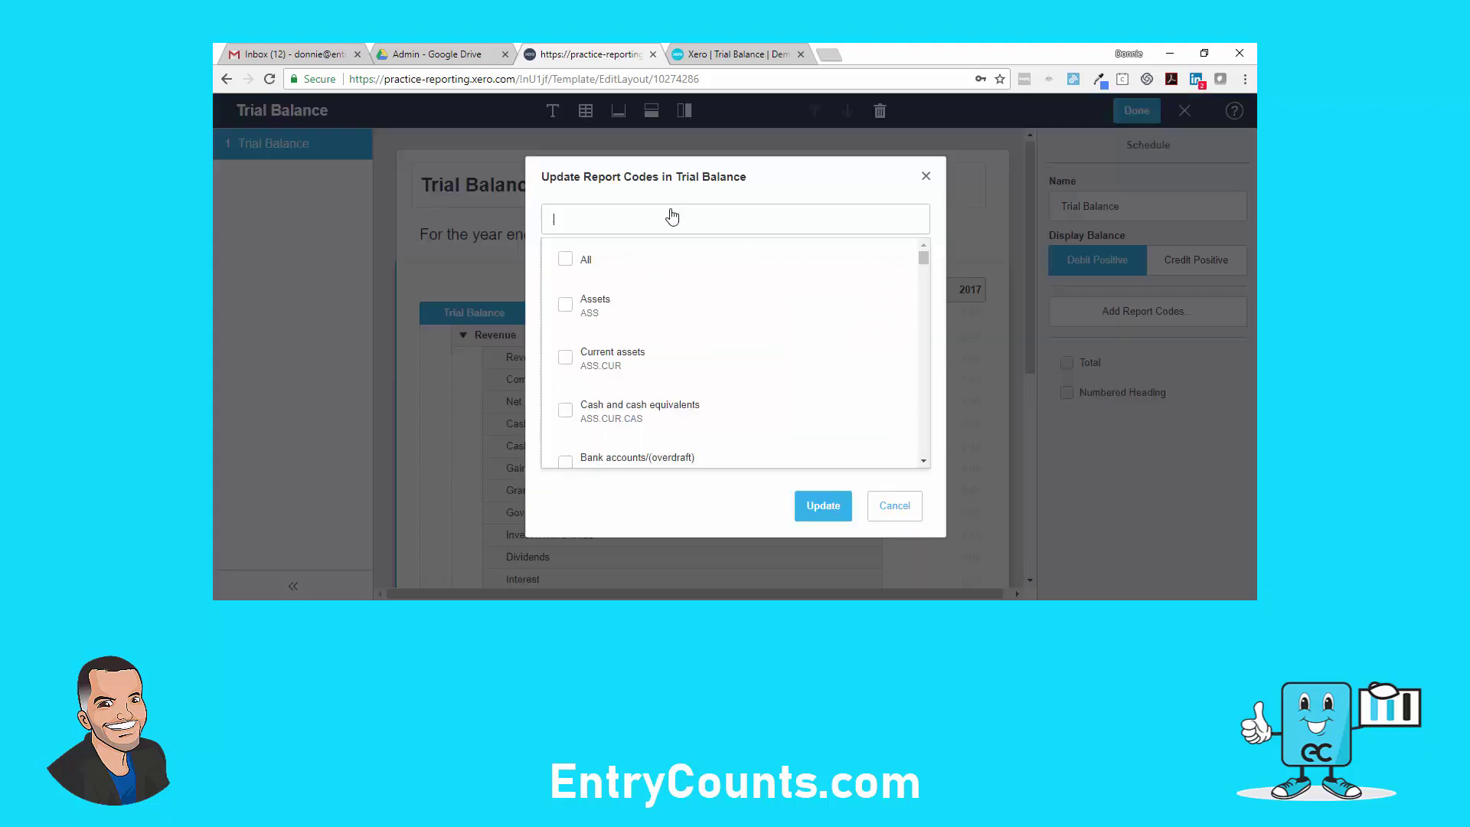
{"action": "type", "text": "exp."}
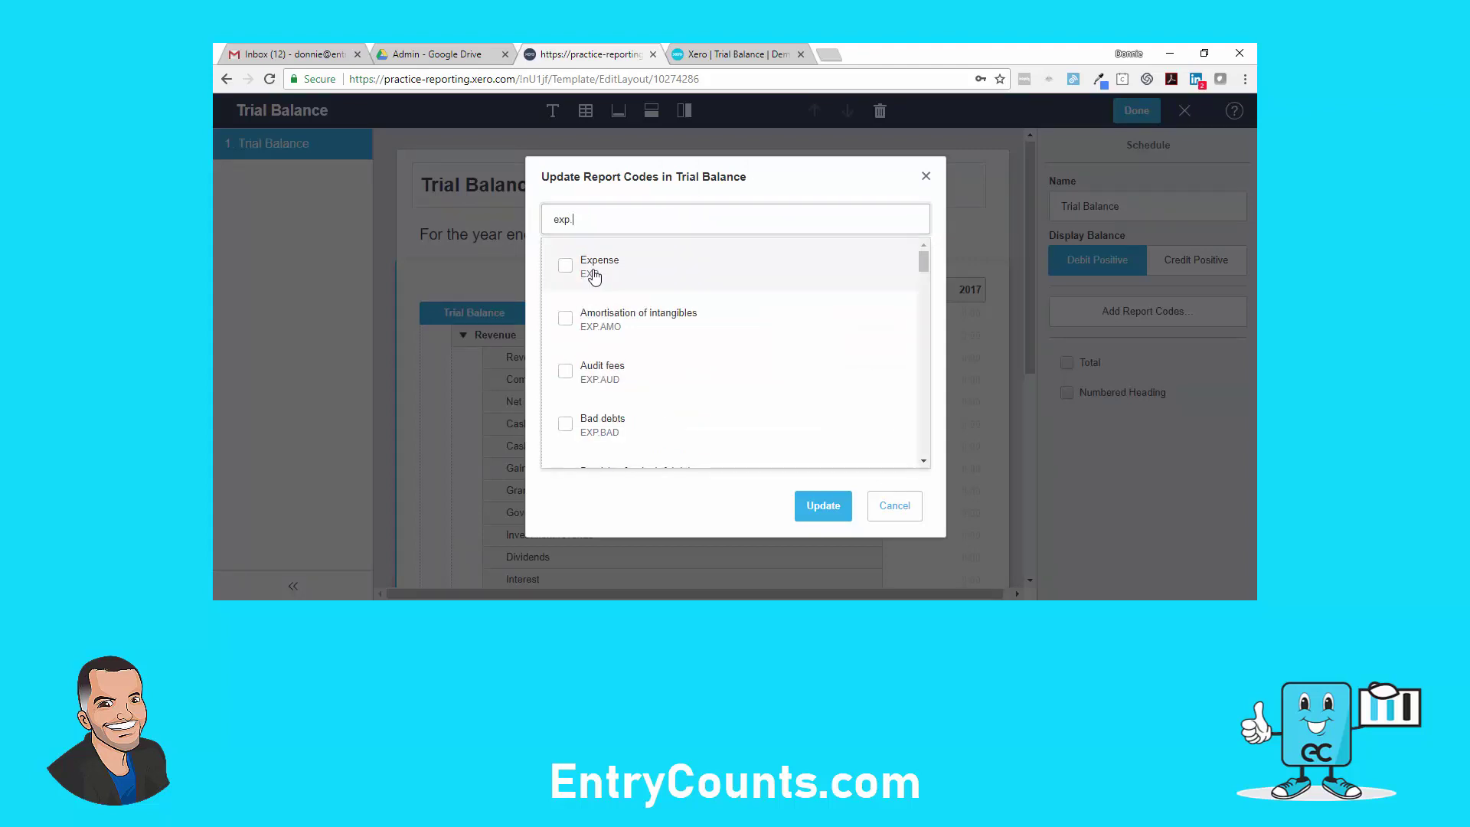
{"action": "left_click", "coordinate": [591, 271]}
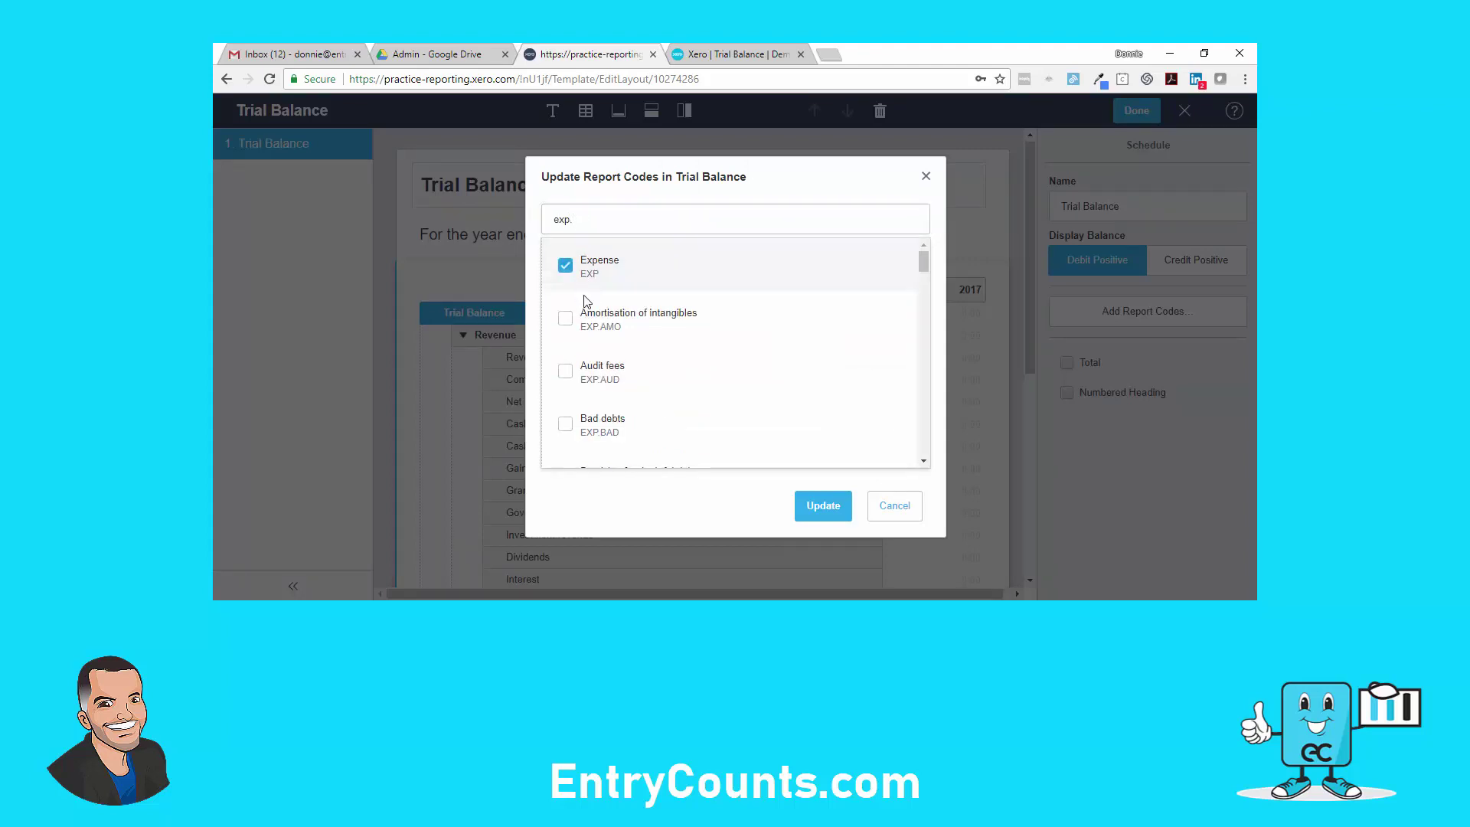
{"action": "left_click", "coordinate": [575, 321]}
{"action": "left_click", "coordinate": [573, 373]}
{"action": "left_click", "coordinate": [571, 423]}
{"action": "scroll", "coordinate": [571, 426], "scroll_direction": "down", "scroll_amount": 1}
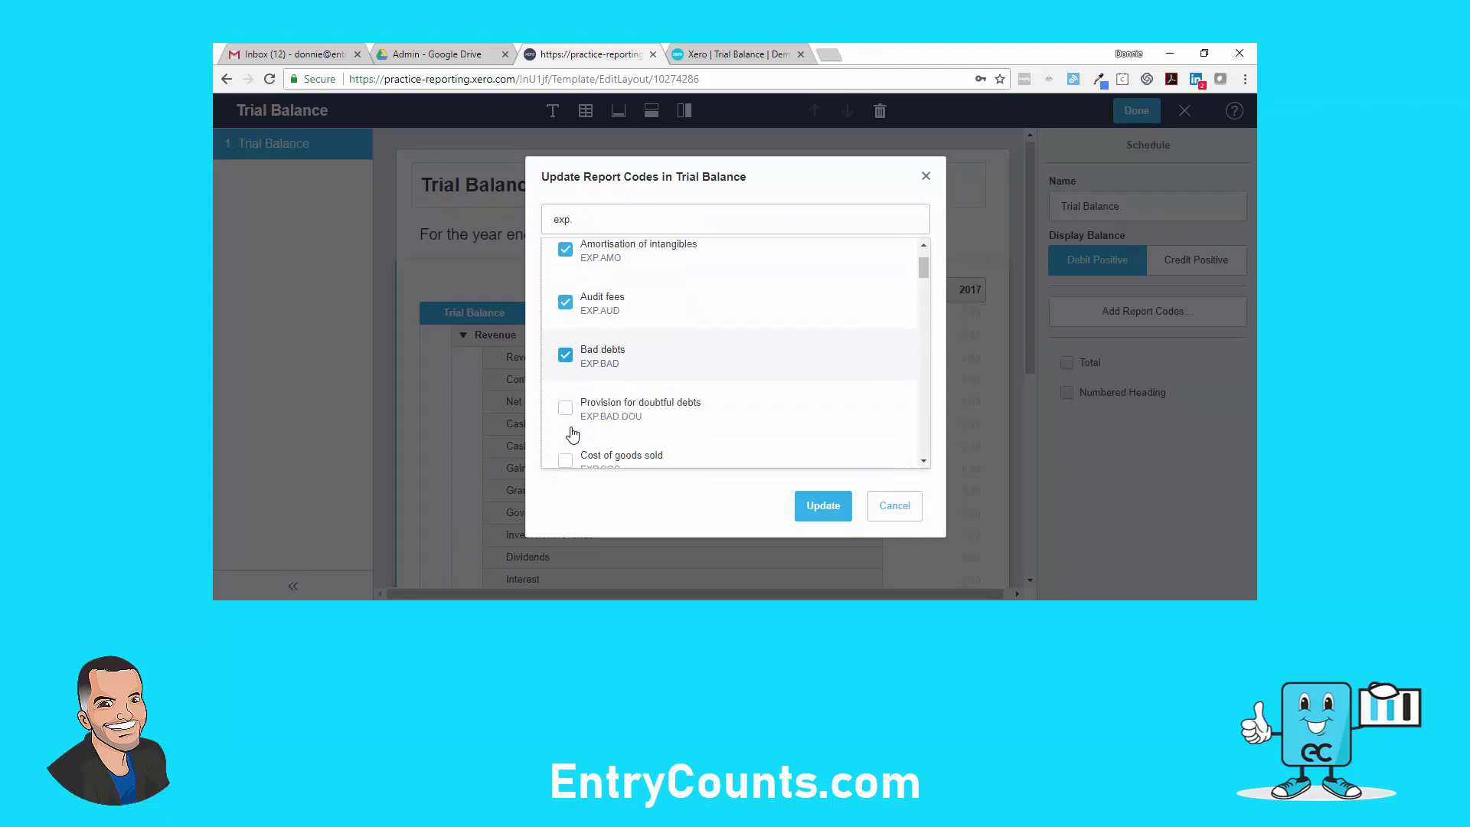
{"action": "left_click", "coordinate": [571, 420]}
Select Cost of goods sold and its codes Closing inventory, Opening inventory, Purchases, Closing WIP and Opening WIP.
{"action": "scroll", "coordinate": [571, 419], "scroll_direction": "down", "scroll_amount": 1}
{"action": "left_click", "coordinate": [570, 376]}
{"action": "left_click", "coordinate": [571, 424]}
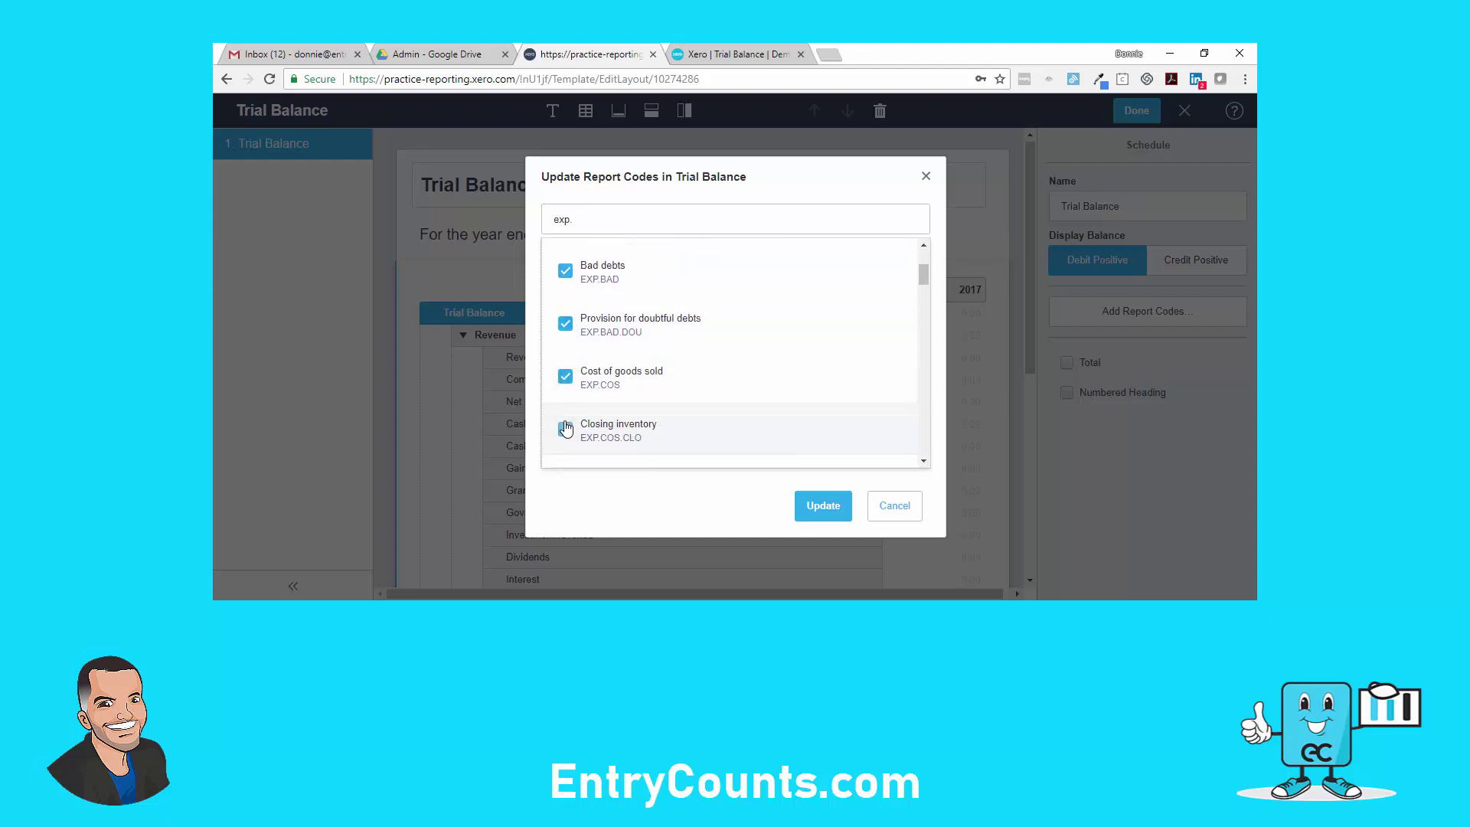
{"action": "scroll", "coordinate": [571, 421], "scroll_direction": "down", "scroll_amount": 1}
{"action": "left_click", "coordinate": [569, 408]}
{"action": "scroll", "coordinate": [571, 414], "scroll_direction": "down", "scroll_amount": 1}
{"action": "left_click", "coordinate": [573, 391]}
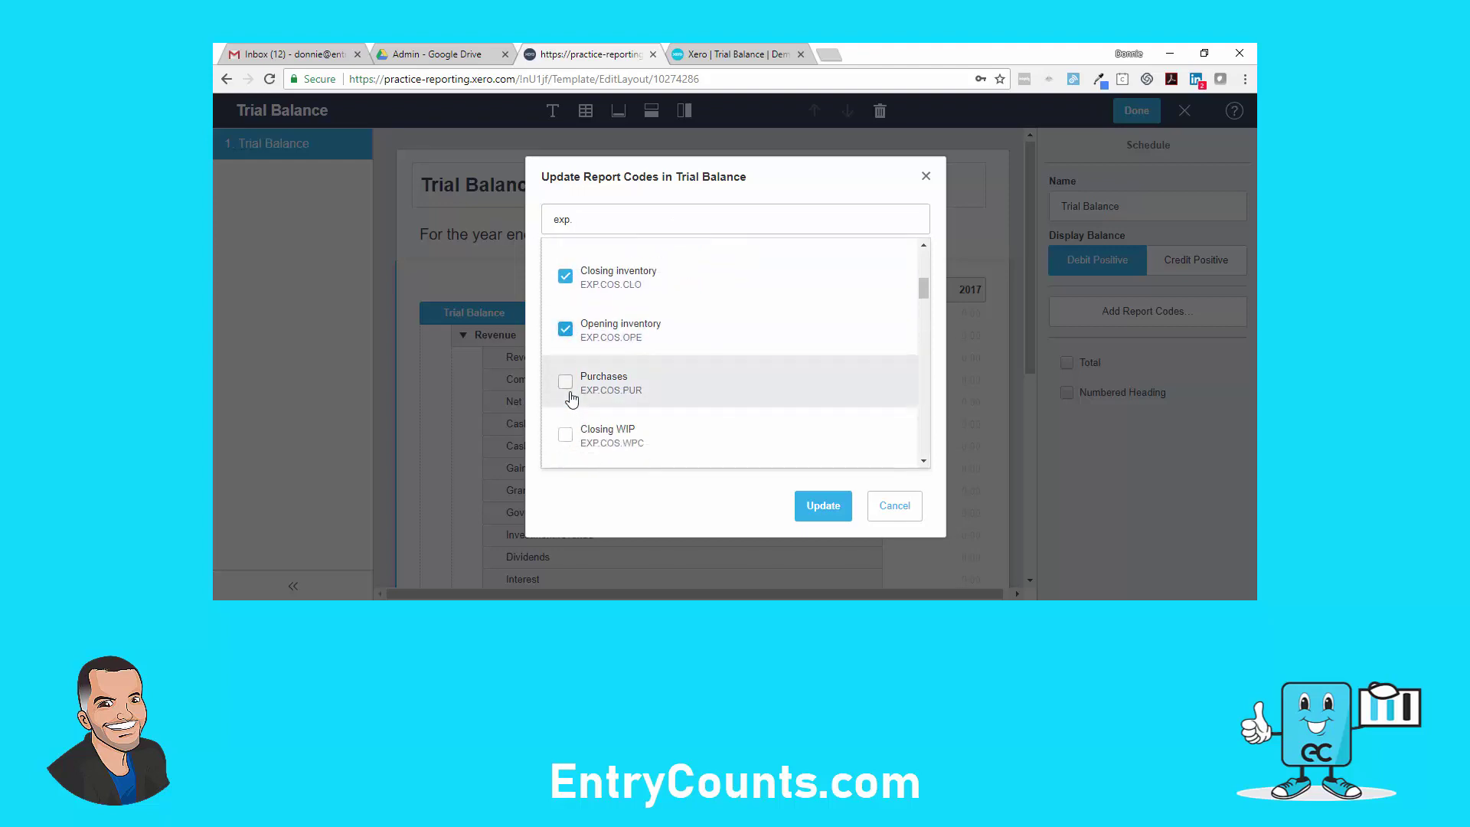
{"action": "left_click", "coordinate": [572, 435]}
{"action": "scroll", "coordinate": [574, 433], "scroll_direction": "down", "scroll_amount": 1}
{"action": "left_click", "coordinate": [574, 419]}
Select the expense codes Depreciation, Distribution to beneficiary/partner and Dividends paid.
{"action": "scroll", "coordinate": [566, 410], "scroll_direction": "down", "scroll_amount": 1}
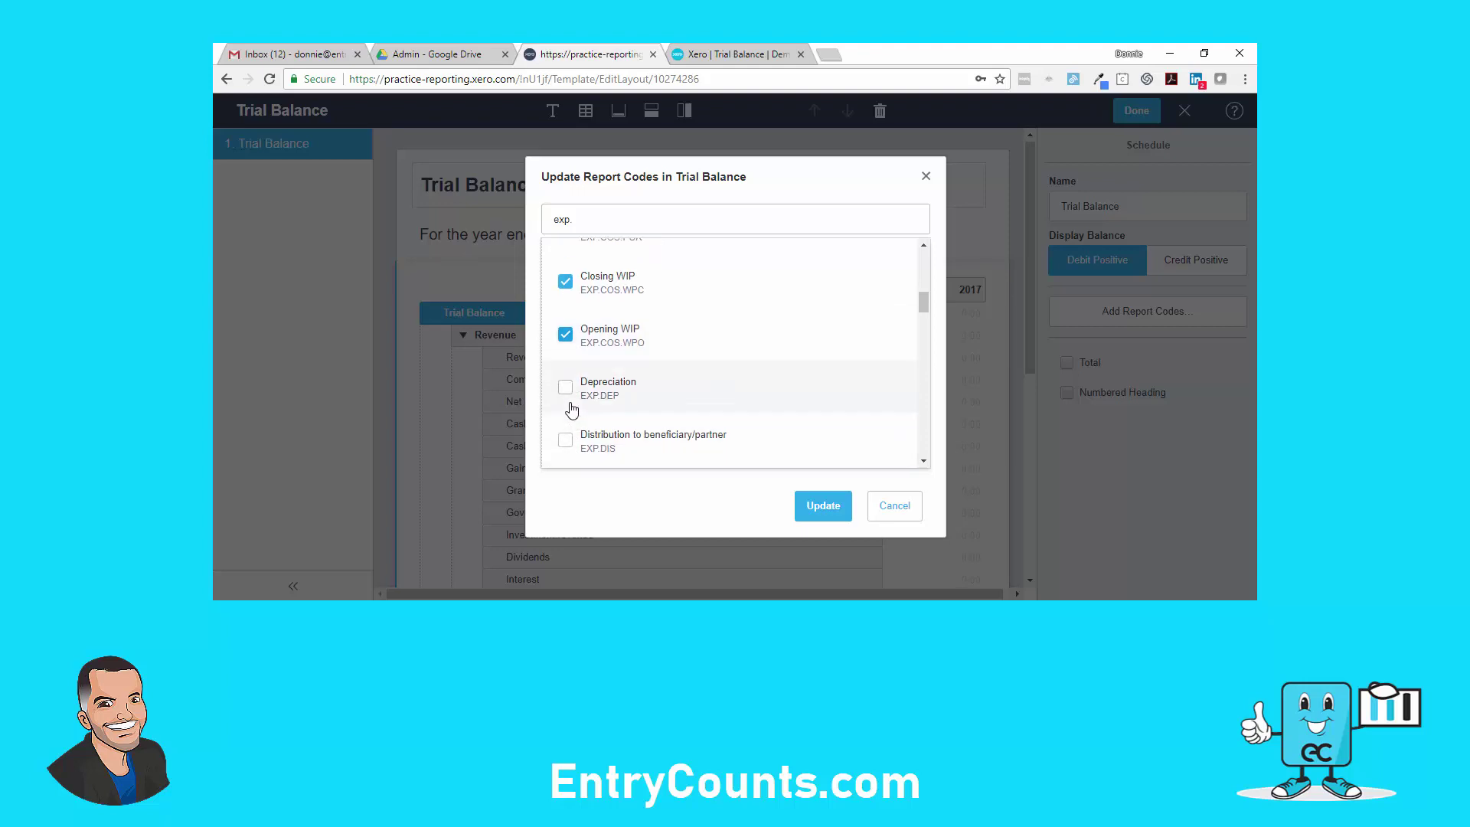
{"action": "left_click", "coordinate": [566, 402]}
{"action": "left_click", "coordinate": [565, 440]}
{"action": "scroll", "coordinate": [566, 449], "scroll_direction": "down", "scroll_amount": 2}
{"action": "left_click", "coordinate": [565, 350]}
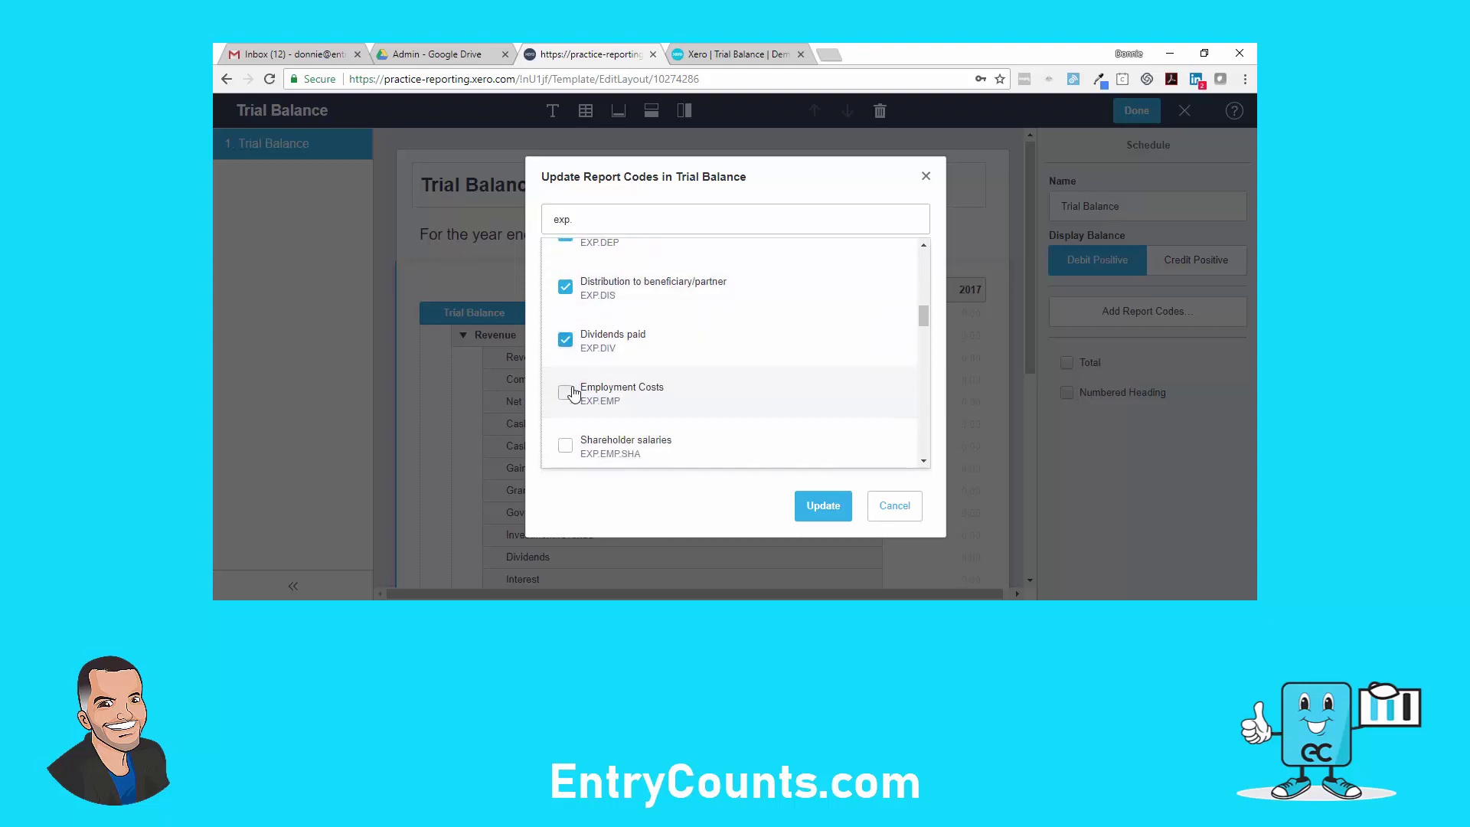
Select Employment Costs, Shareholder salaries, Superannuation expenses, Wages and salaries, Entertainment and Non deductible entertainment.
{"action": "left_click", "coordinate": [565, 403]}
{"action": "left_click", "coordinate": [565, 452]}
{"action": "scroll", "coordinate": [567, 434], "scroll_direction": "down", "scroll_amount": 2}
{"action": "left_click", "coordinate": [566, 427]}
{"action": "scroll", "coordinate": [567, 417], "scroll_direction": "down", "scroll_amount": 1}
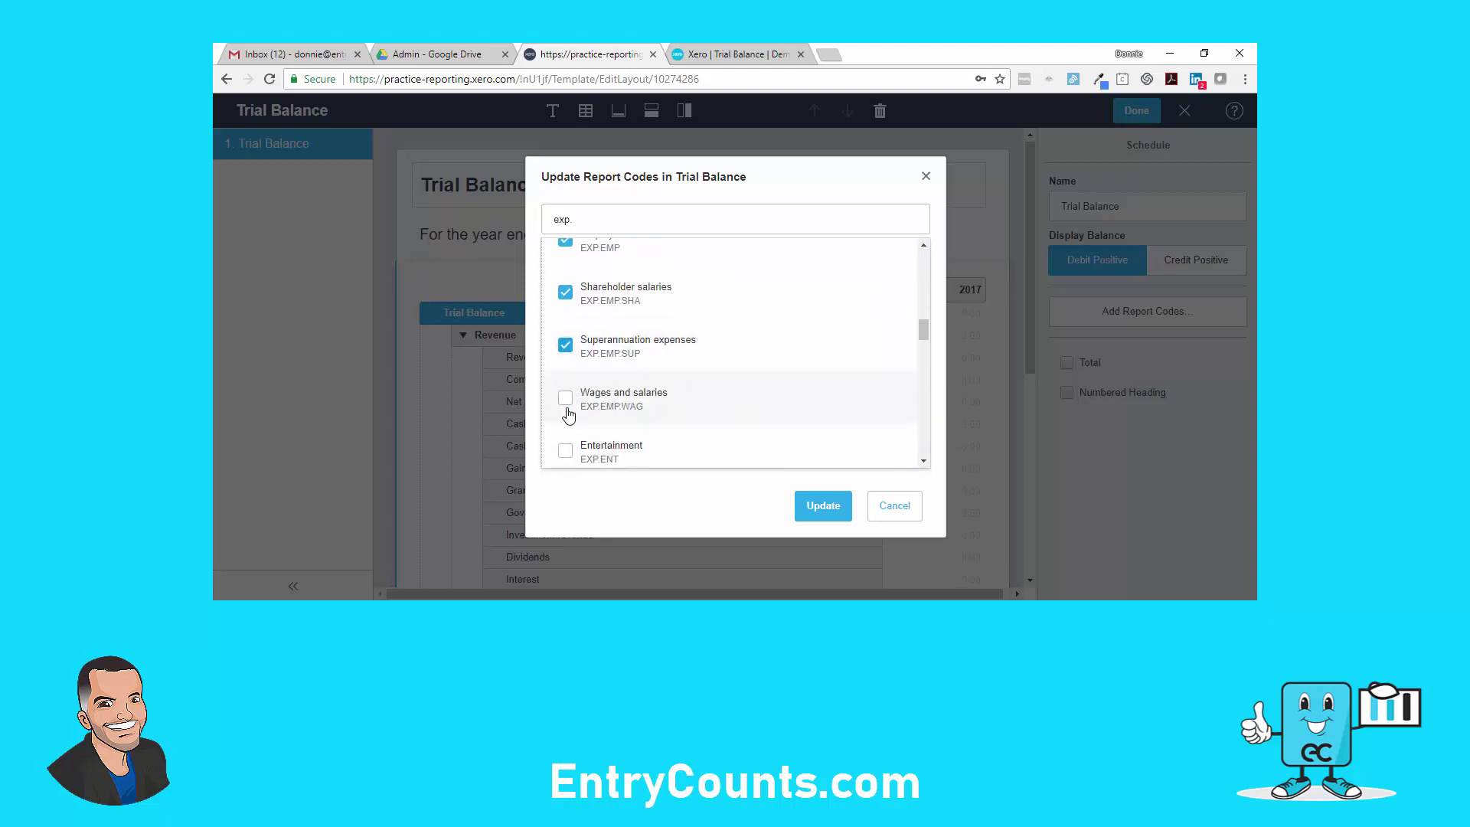
{"action": "left_click", "coordinate": [565, 450]}
{"action": "scroll", "coordinate": [571, 452], "scroll_direction": "down", "scroll_amount": 1}
{"action": "scroll", "coordinate": [567, 437], "scroll_direction": "down", "scroll_amount": 1}
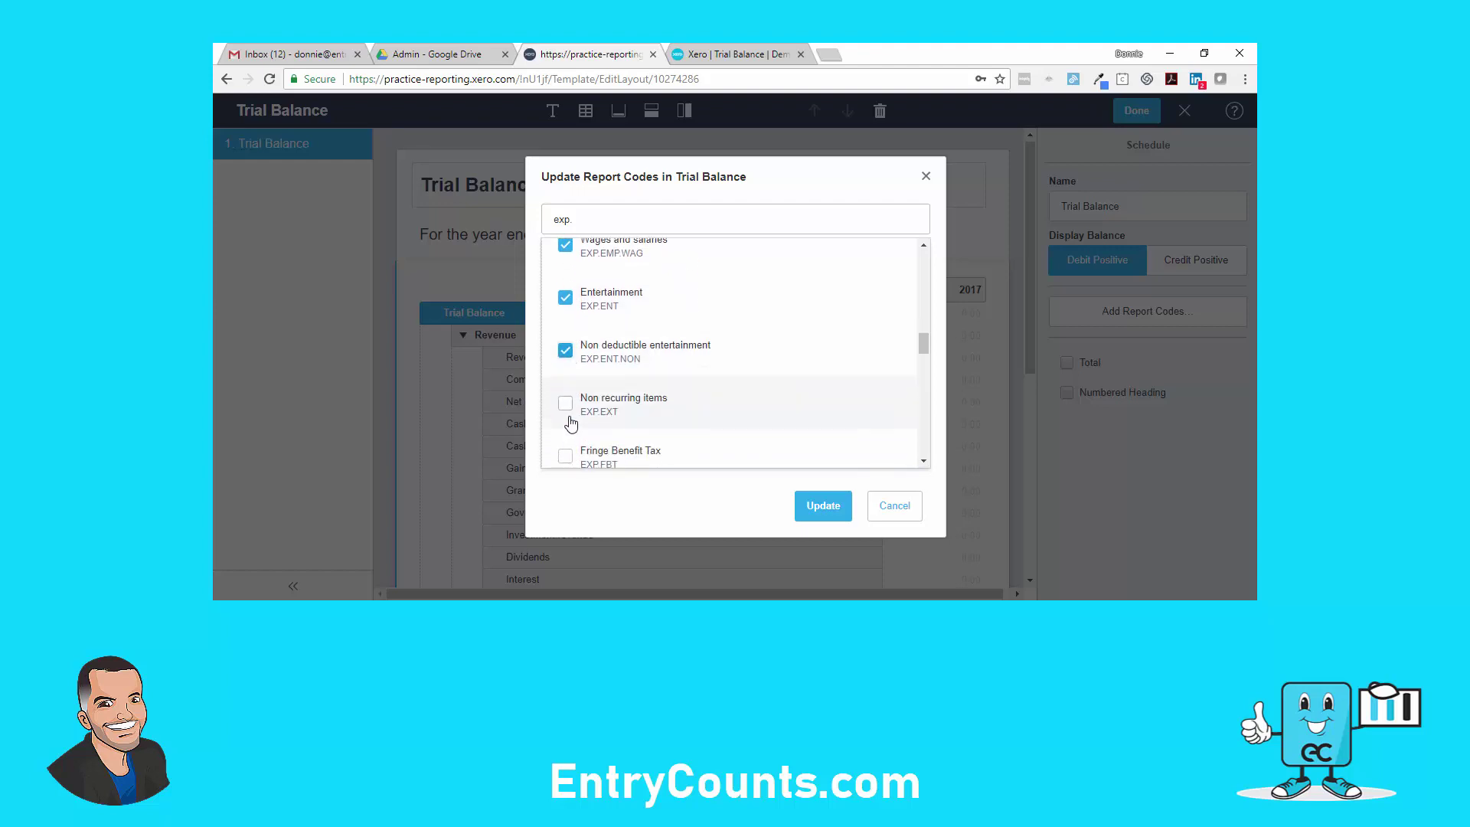
Select Non recurring items, Fringe Benefit Tax, Foreign currency gains/losses with its realised and unrealised codes, and Impairment loss.
{"action": "left_click", "coordinate": [566, 403]}
{"action": "scroll", "coordinate": [571, 413], "scroll_direction": "down", "scroll_amount": 1}
{"action": "left_click", "coordinate": [566, 433]}
{"action": "scroll", "coordinate": [573, 432], "scroll_direction": "down", "scroll_amount": 1}
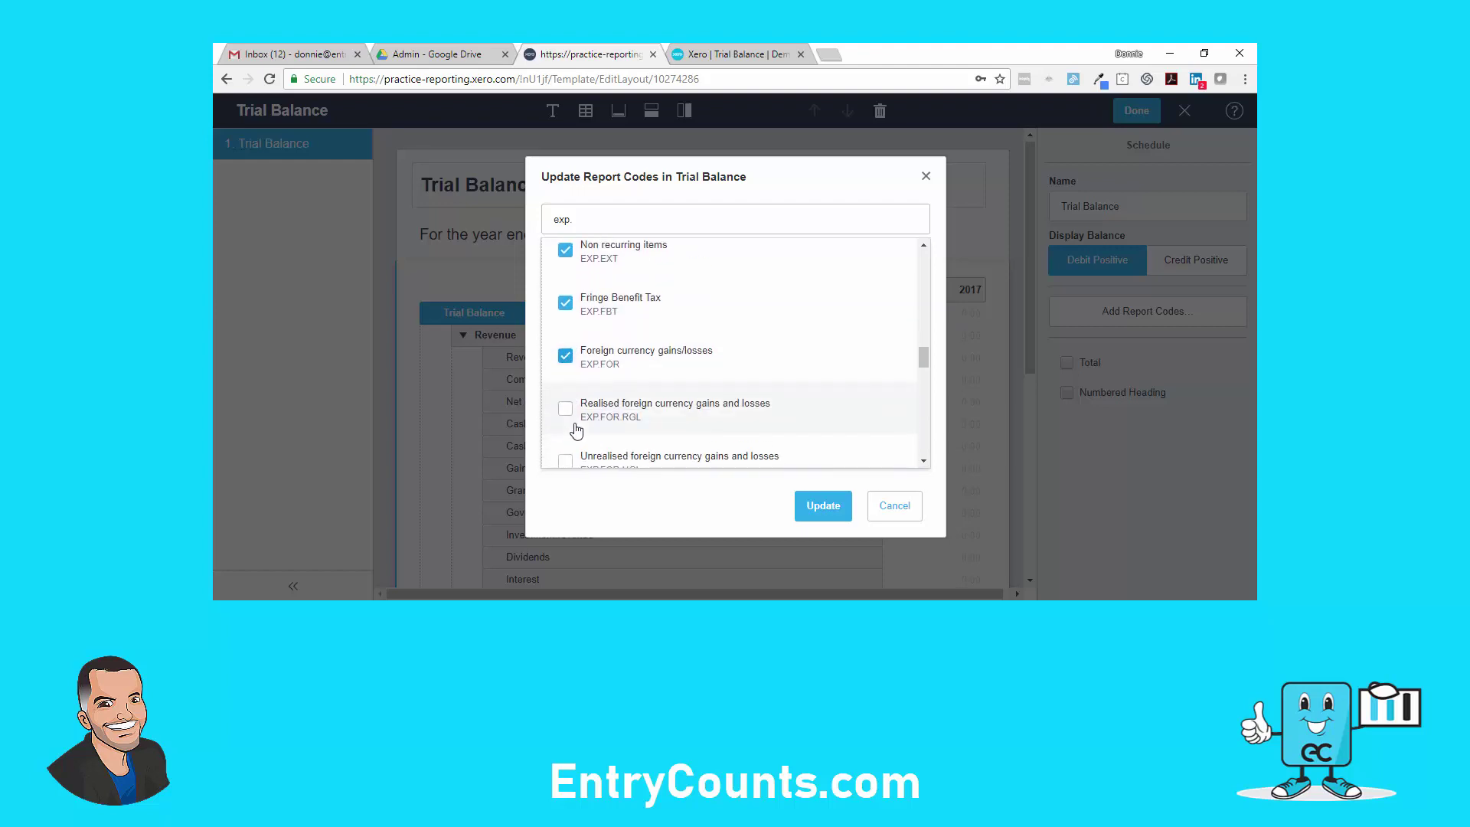
{"action": "scroll", "coordinate": [596, 403], "scroll_direction": "down", "scroll_amount": 1}
{"action": "left_click", "coordinate": [598, 449]}
Select Income tax expense, Interest and finance charges, Loss on disposal of property, plant and equipment, Other non deductible items, Rental and lease payments and Operating lease payments.
{"action": "scroll", "coordinate": [598, 448], "scroll_direction": "down", "scroll_amount": 1}
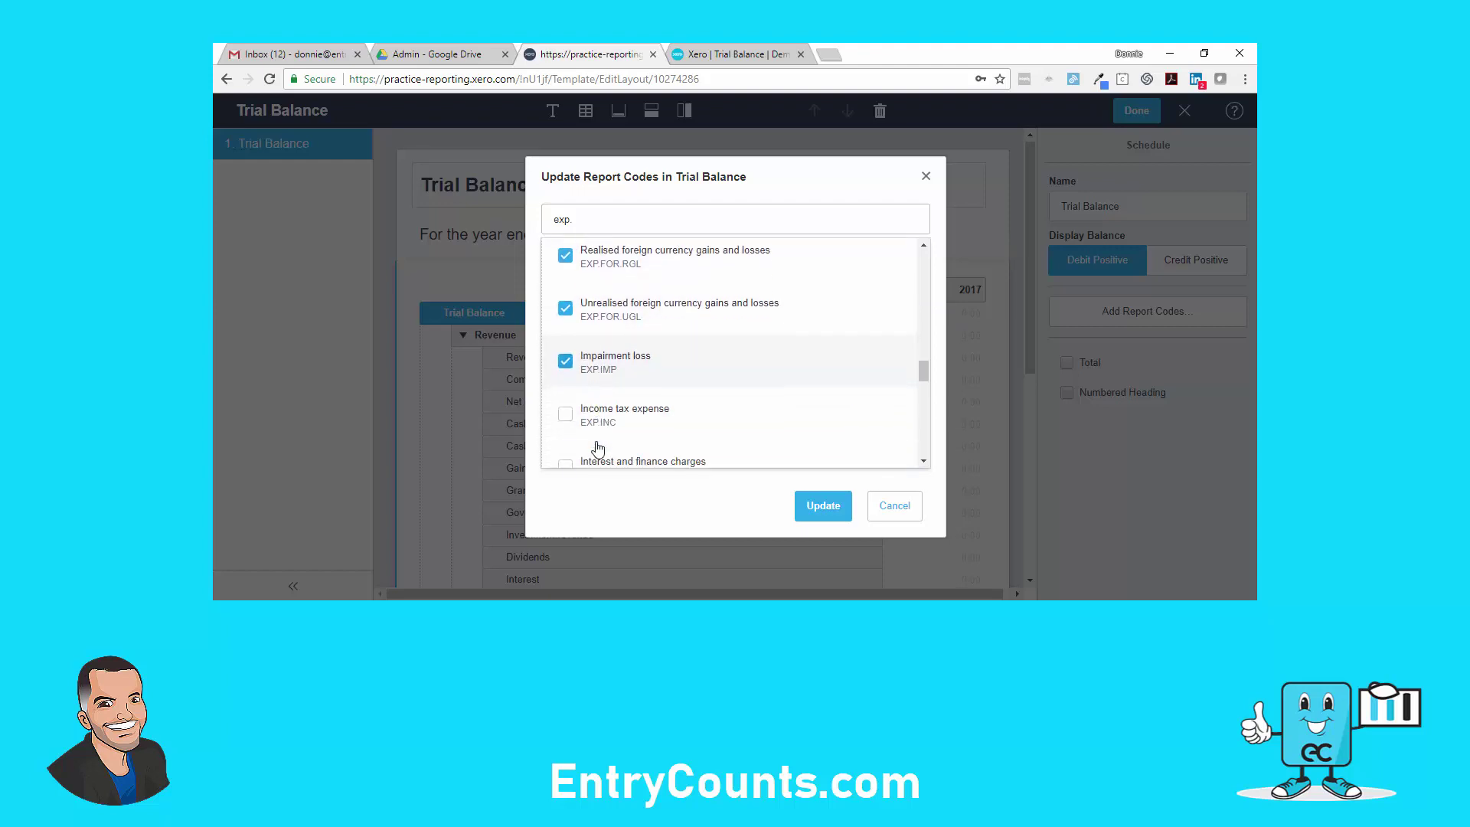
{"action": "scroll", "coordinate": [597, 446], "scroll_direction": "down", "scroll_amount": 1}
{"action": "left_click", "coordinate": [597, 407]}
{"action": "left_click", "coordinate": [594, 436]}
{"action": "scroll", "coordinate": [595, 437], "scroll_direction": "down", "scroll_amount": 2}
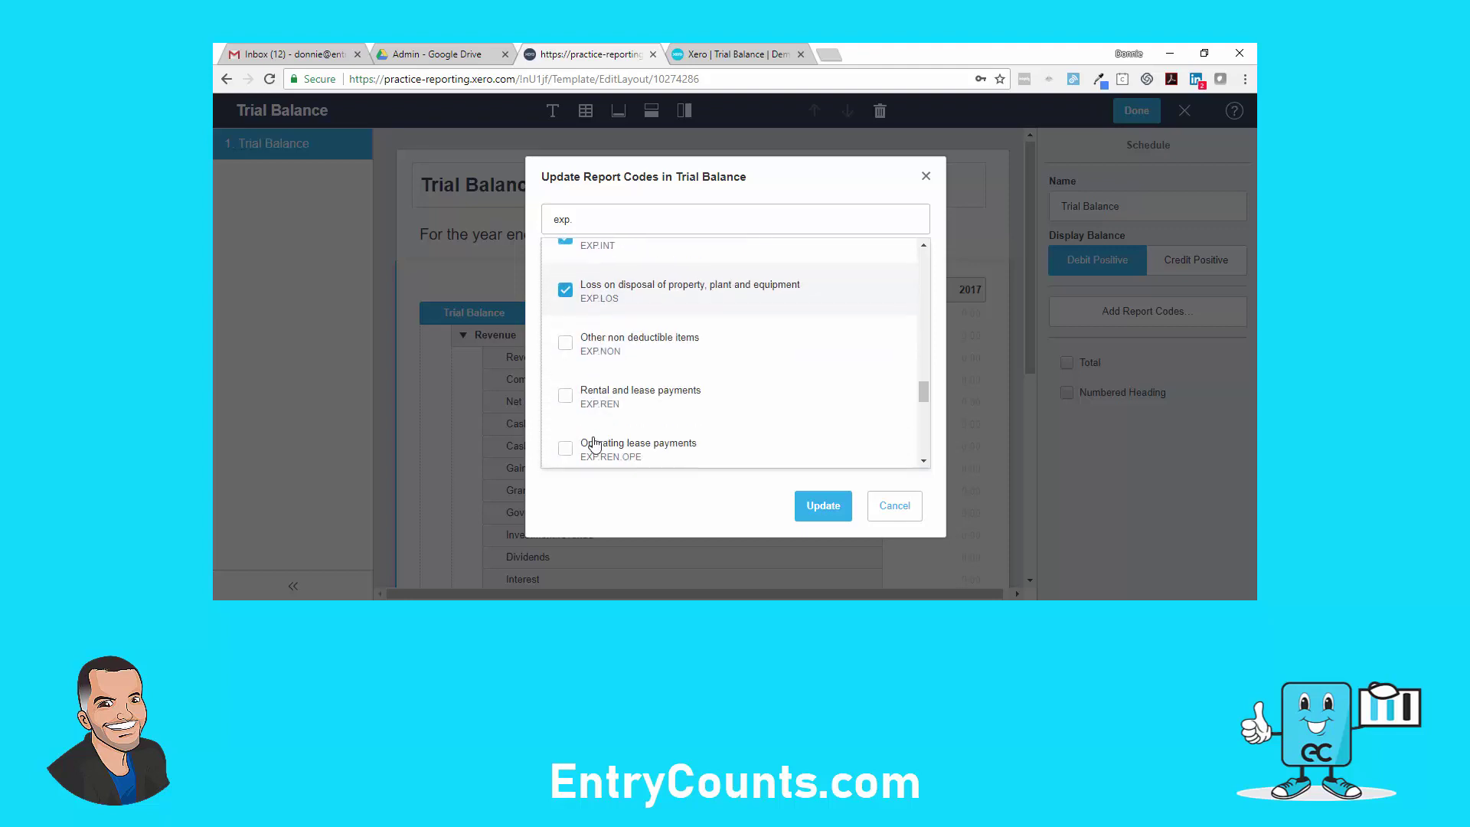
{"action": "left_click", "coordinate": [598, 369]}
{"action": "left_click", "coordinate": [599, 400]}
{"action": "scroll", "coordinate": [600, 450], "scroll_direction": "down", "scroll_amount": 1}
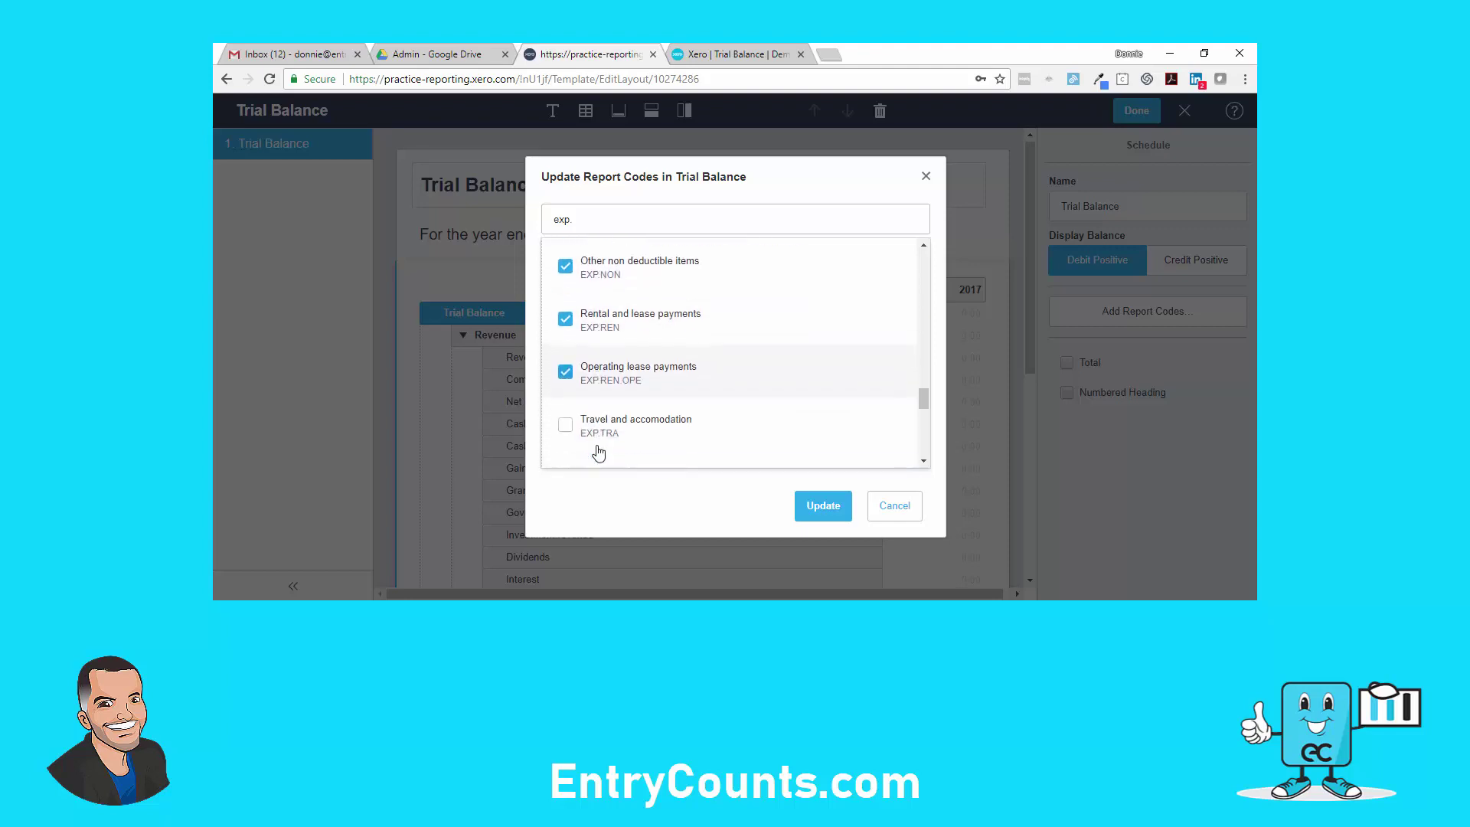
Select Travel and accomodation together with its international and national travel codes.
{"action": "left_click", "coordinate": [600, 449]}
{"action": "scroll", "coordinate": [600, 450], "scroll_direction": "down", "scroll_amount": 1}
{"action": "left_click", "coordinate": [598, 417]}
{"action": "scroll", "coordinate": [596, 425], "scroll_direction": "down", "scroll_amount": 1}
{"action": "left_click", "coordinate": [596, 388]}
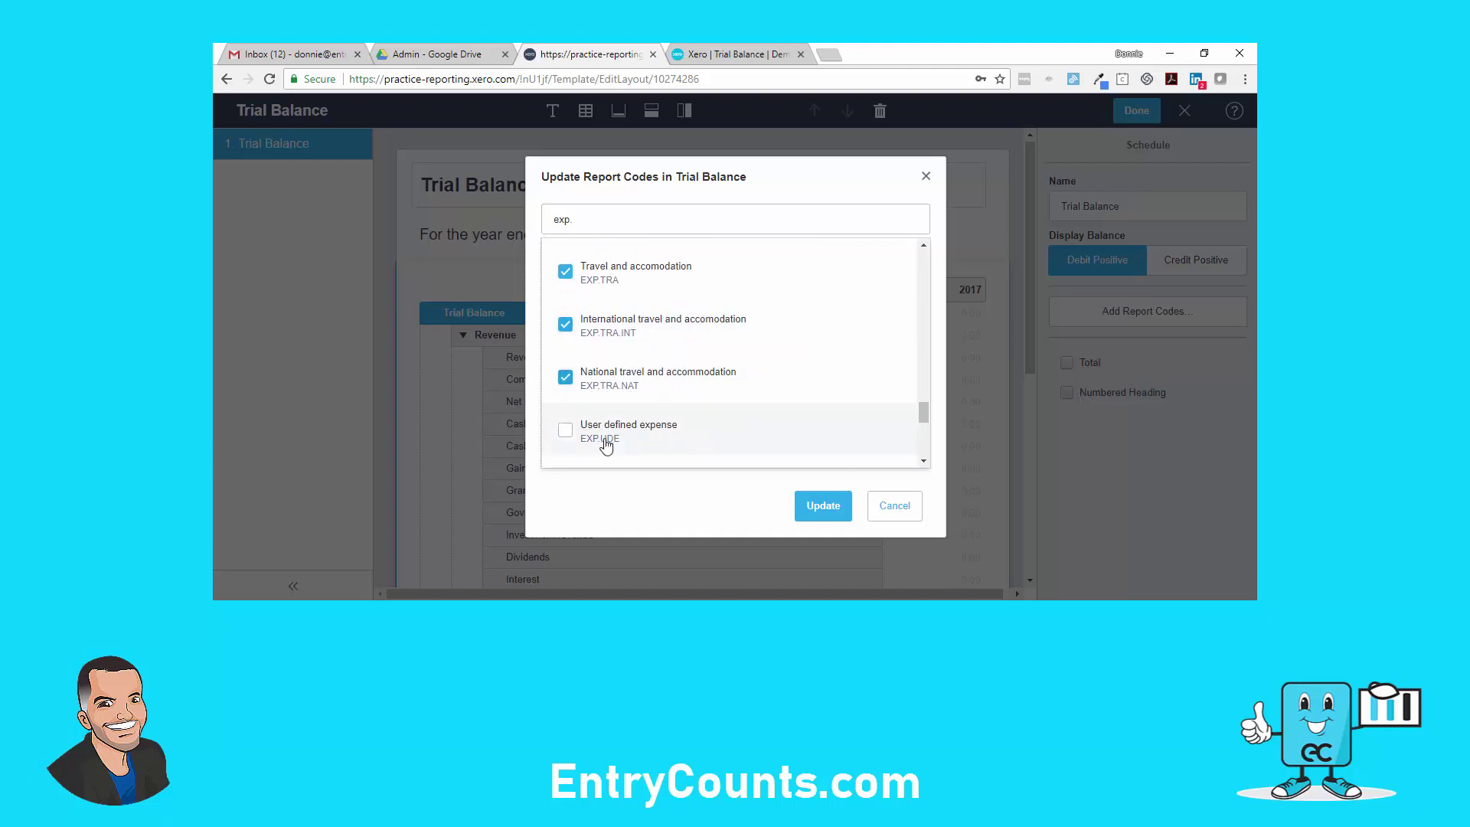
Select User defined expense together with User defined expense 1, 2, 3 and 4.
{"action": "left_click", "coordinate": [603, 435]}
{"action": "scroll", "coordinate": [604, 435], "scroll_direction": "down", "scroll_amount": 1}
{"action": "left_click", "coordinate": [600, 427]}
{"action": "scroll", "coordinate": [600, 424], "scroll_direction": "down", "scroll_amount": 1}
{"action": "left_click", "coordinate": [594, 401]}
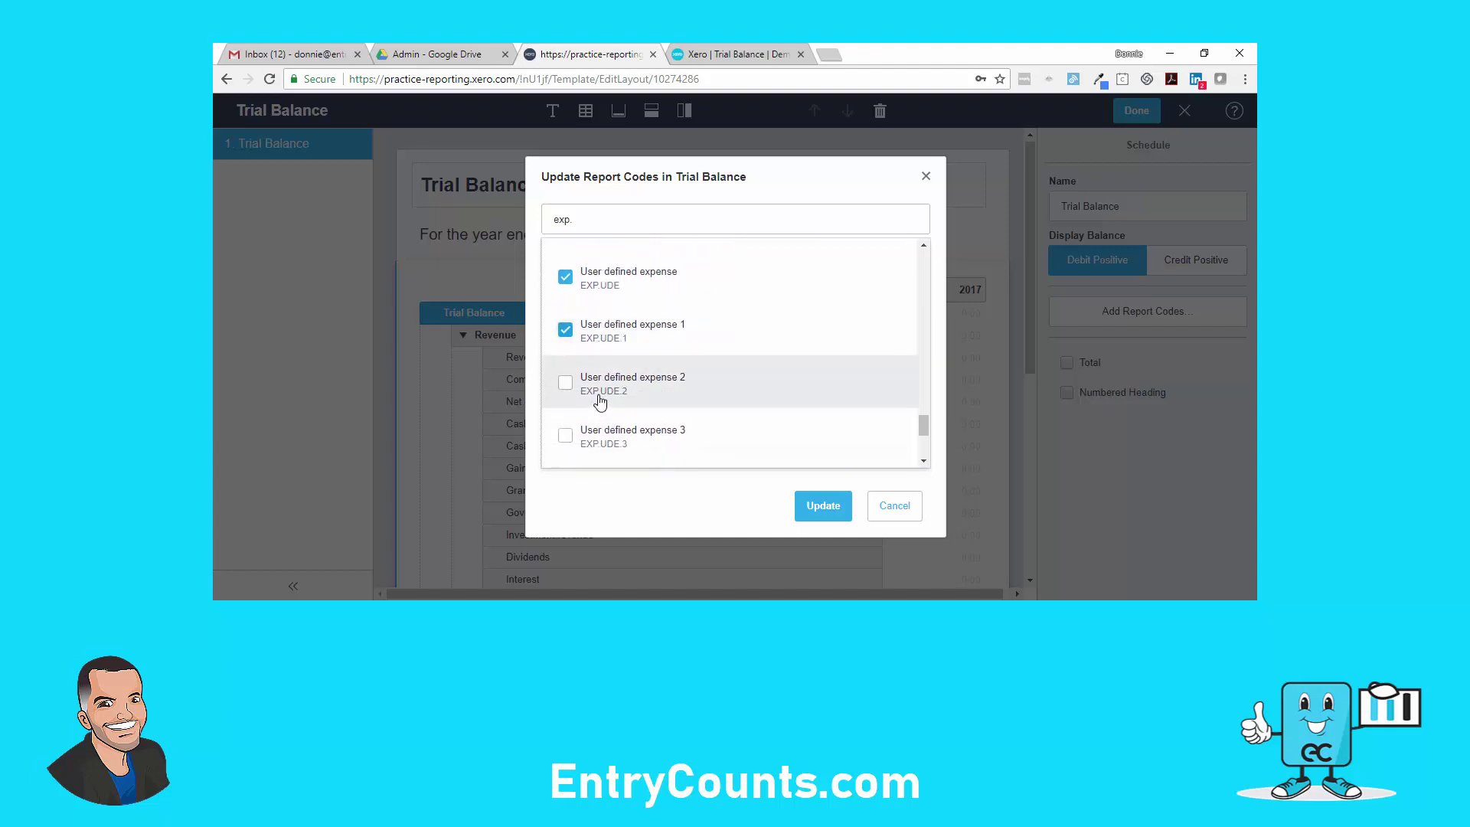
{"action": "left_click", "coordinate": [600, 436]}
{"action": "scroll", "coordinate": [600, 439], "scroll_direction": "down", "scroll_amount": 2}
{"action": "left_click", "coordinate": [613, 406]}
{"action": "scroll", "coordinate": [611, 421], "scroll_direction": "down", "scroll_amount": 2}
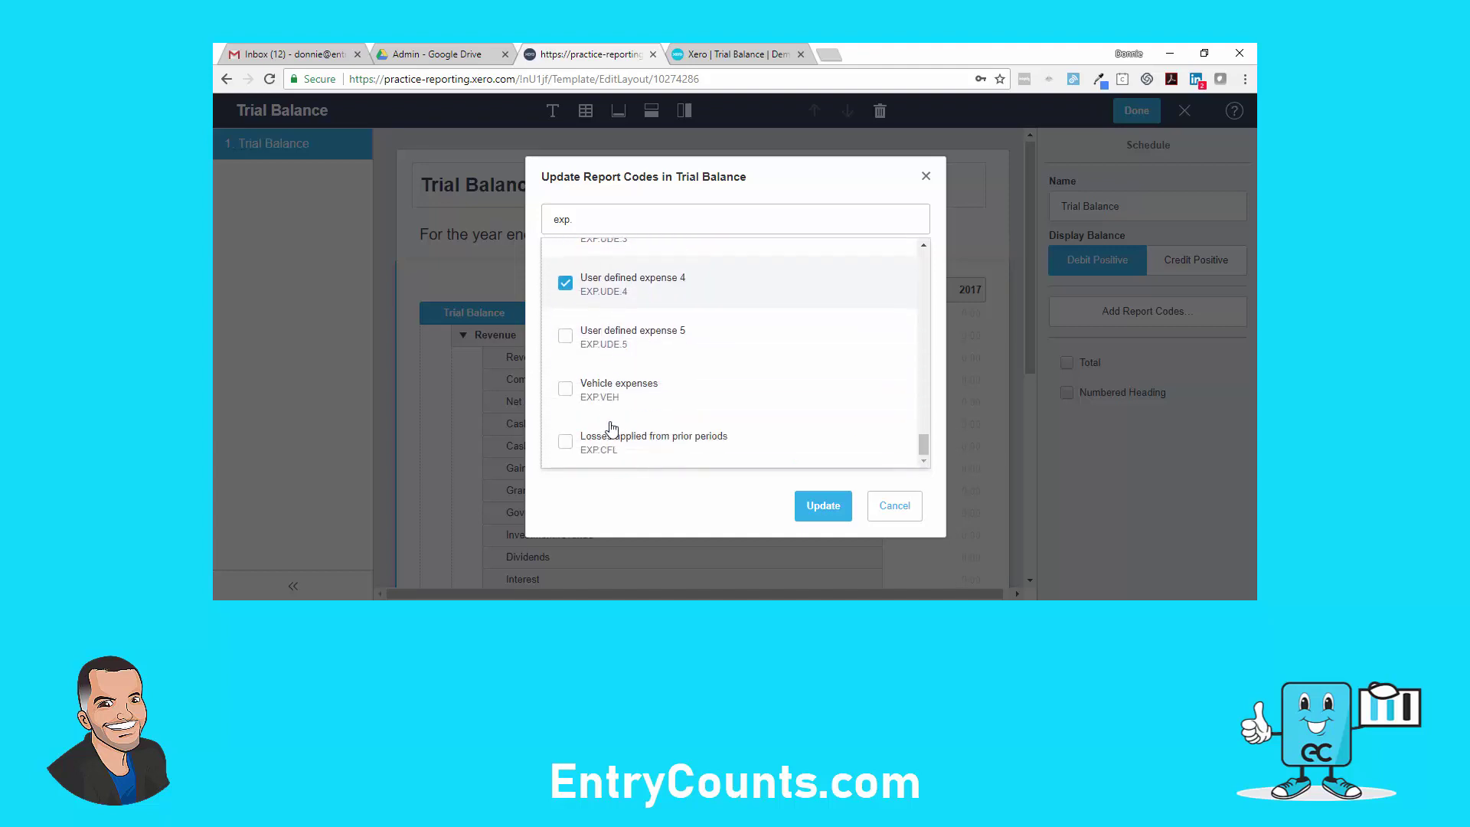
Select User defined expense 5, Vehicle expenses and Losses applied from prior periods, and add all chosen codes to the schedule.
{"action": "left_click", "coordinate": [610, 333]}
{"action": "left_click", "coordinate": [611, 394]}
{"action": "left_click", "coordinate": [609, 448]}
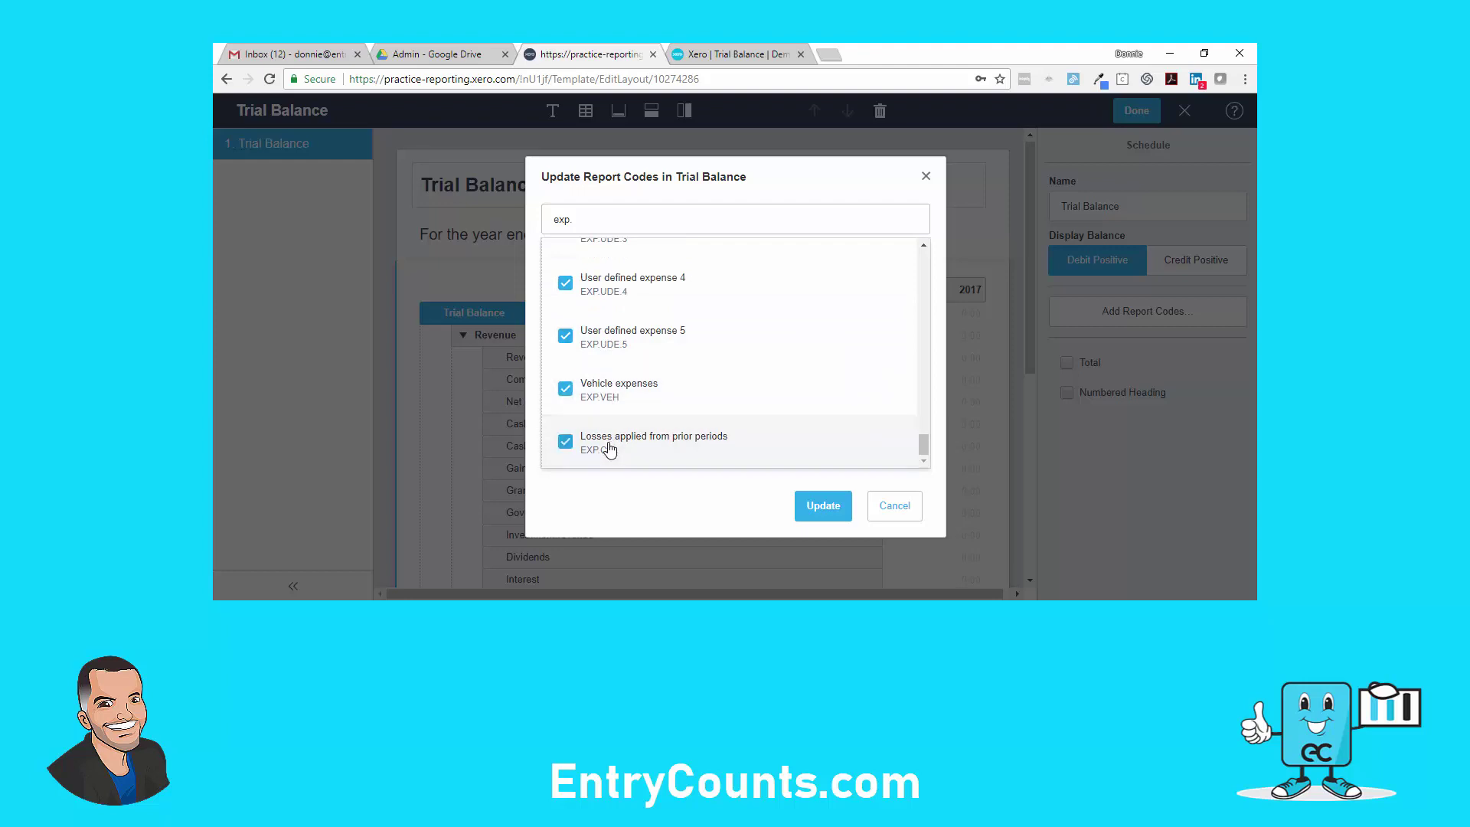
{"action": "left_click", "coordinate": [823, 505]}
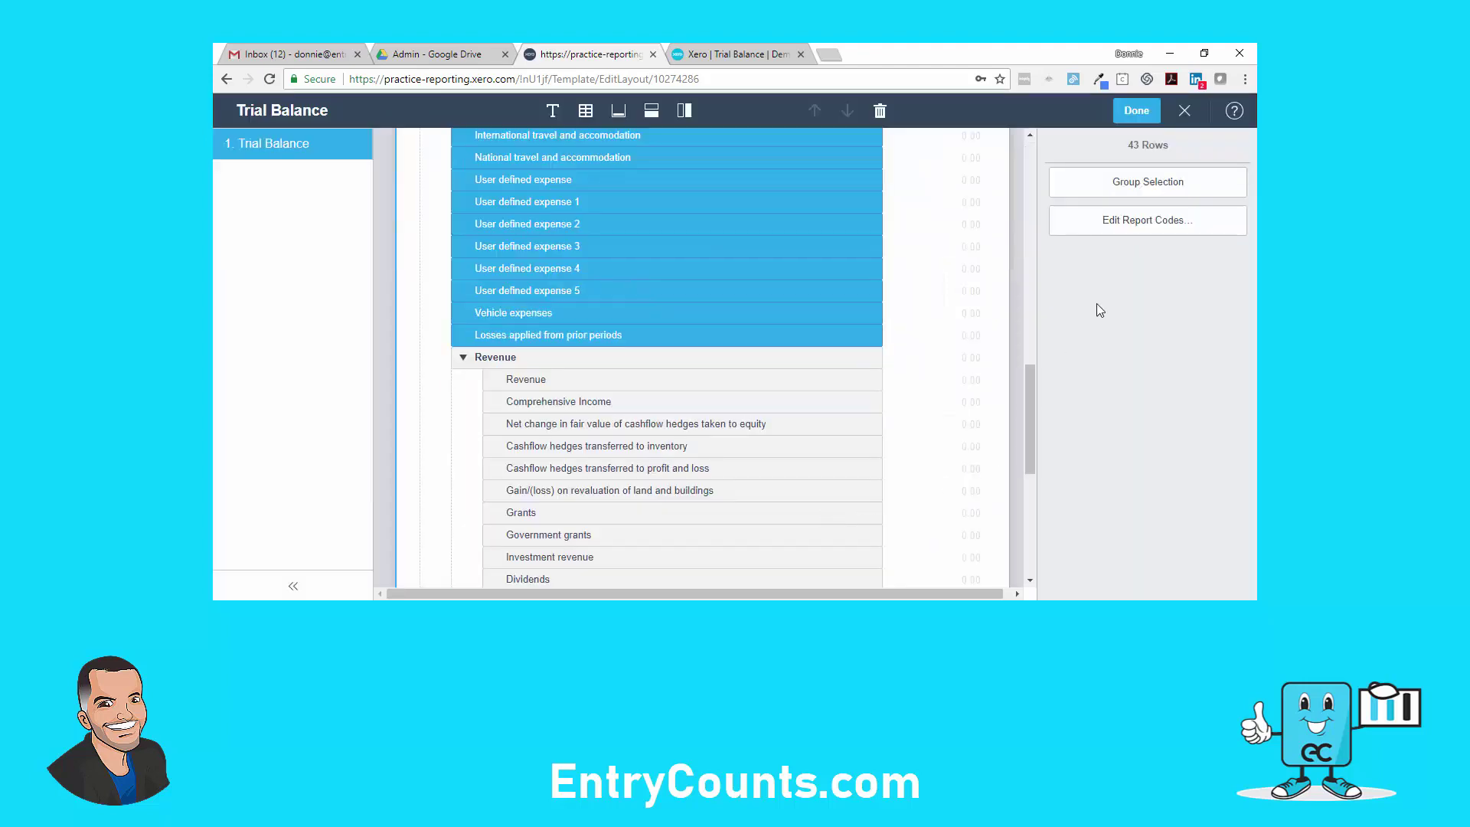
Group the newly added expense rows, name the group Expense and display its balance as Debit Positive.
{"action": "left_click", "coordinate": [1146, 183]}
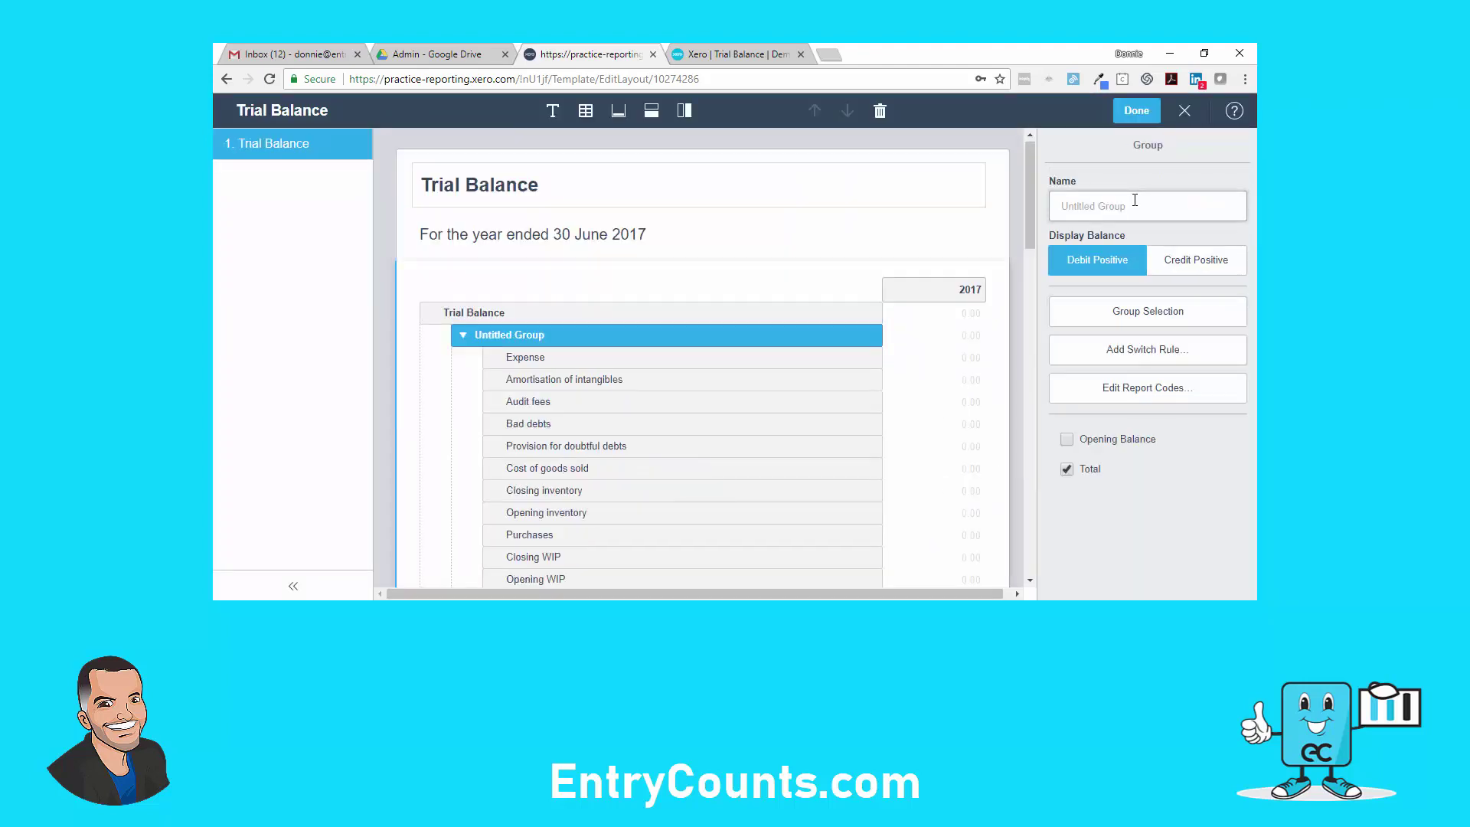
{"action": "type", "text": "Expense"}
{"action": "left_click", "coordinate": [1094, 265]}
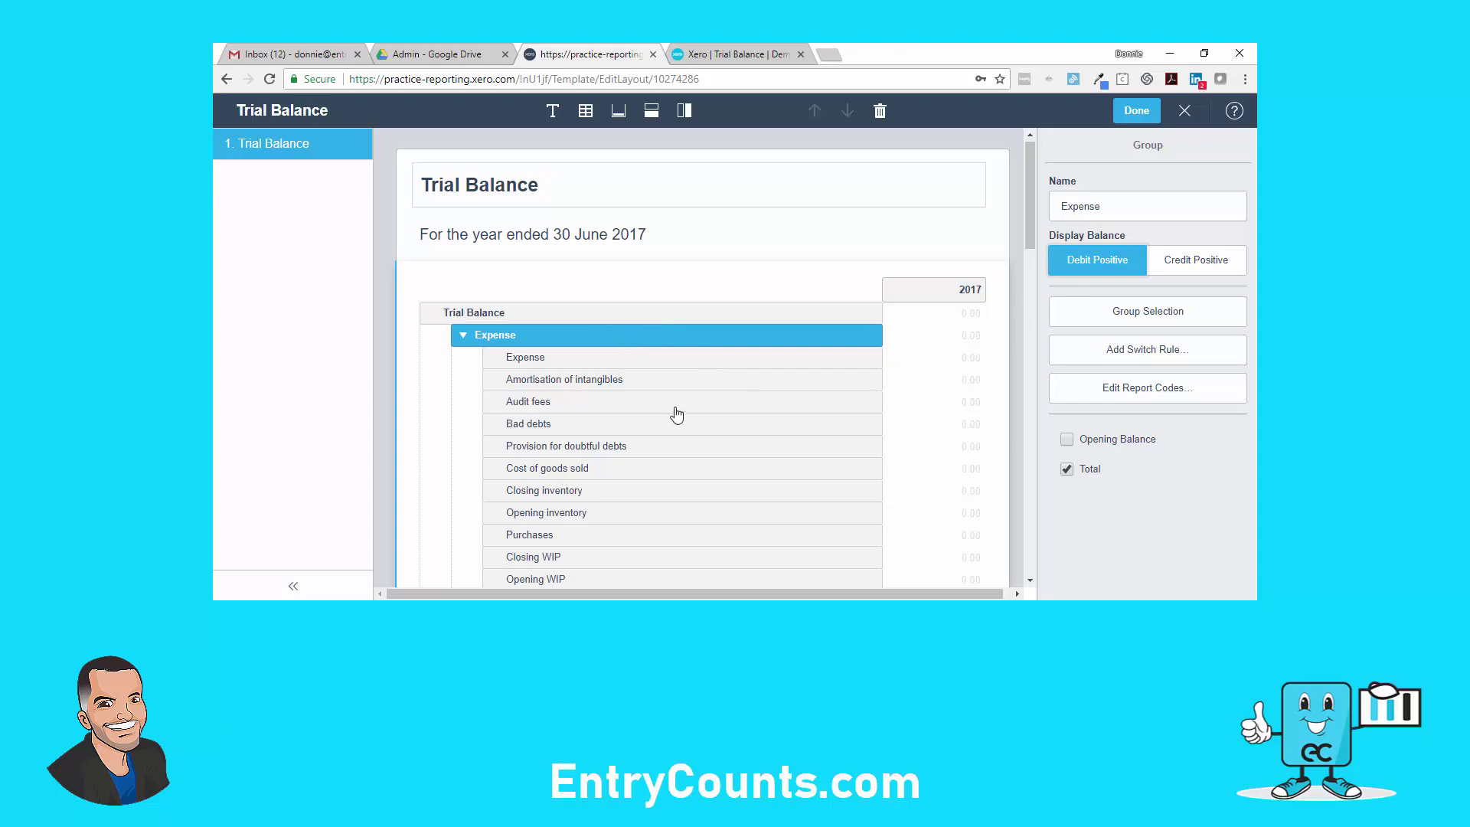
Move the Revenue group above the Expense group in the Trial Balance schedule.
{"action": "scroll", "coordinate": [677, 416], "scroll_direction": "down", "scroll_amount": 8}
{"action": "scroll", "coordinate": [677, 417], "scroll_direction": "down", "scroll_amount": 4}
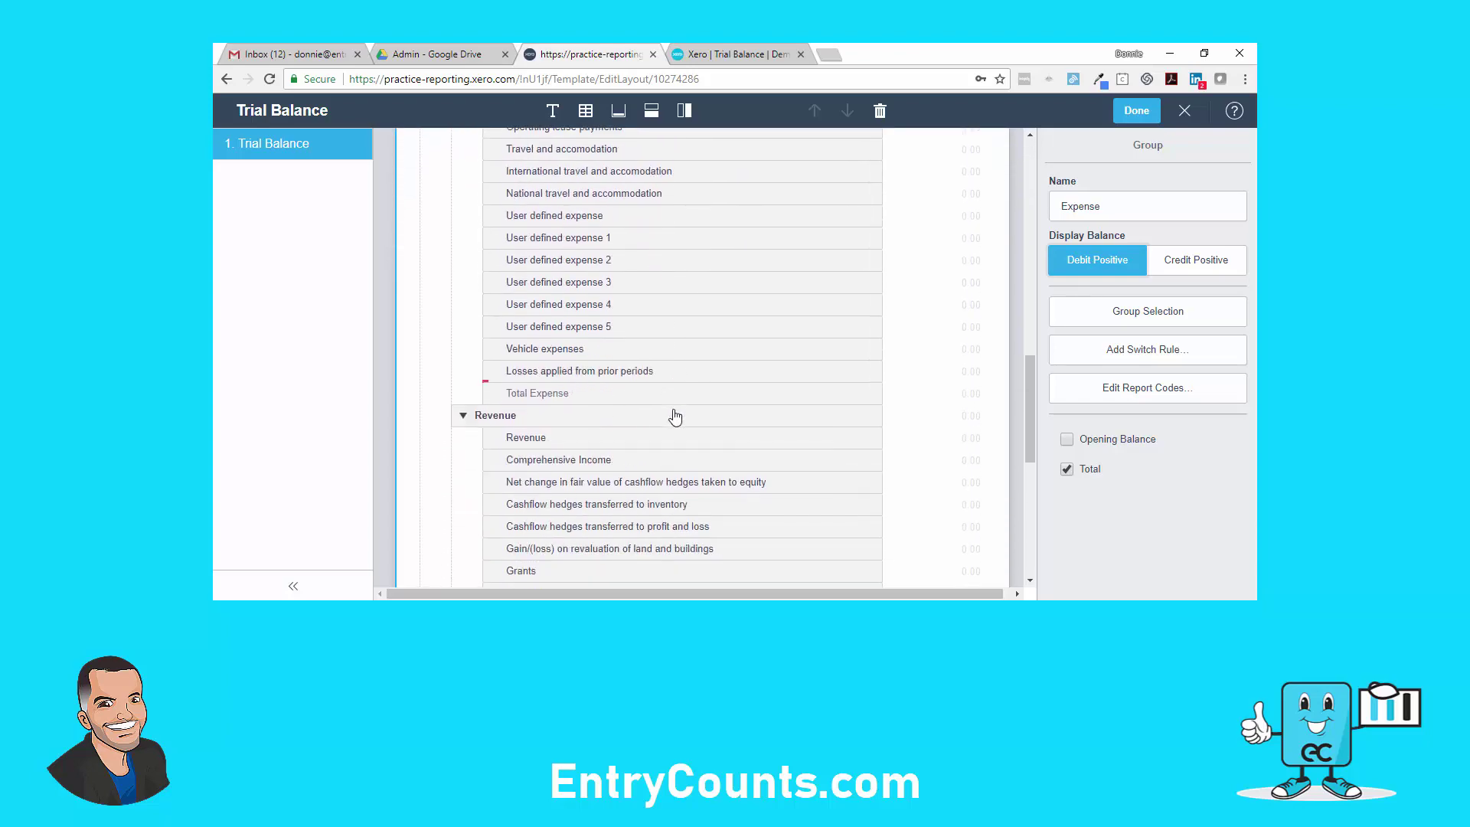
{"action": "left_click", "coordinate": [612, 416]}
{"action": "left_click_drag", "start_coordinate": [596, 415], "coordinate": [724, 318]}
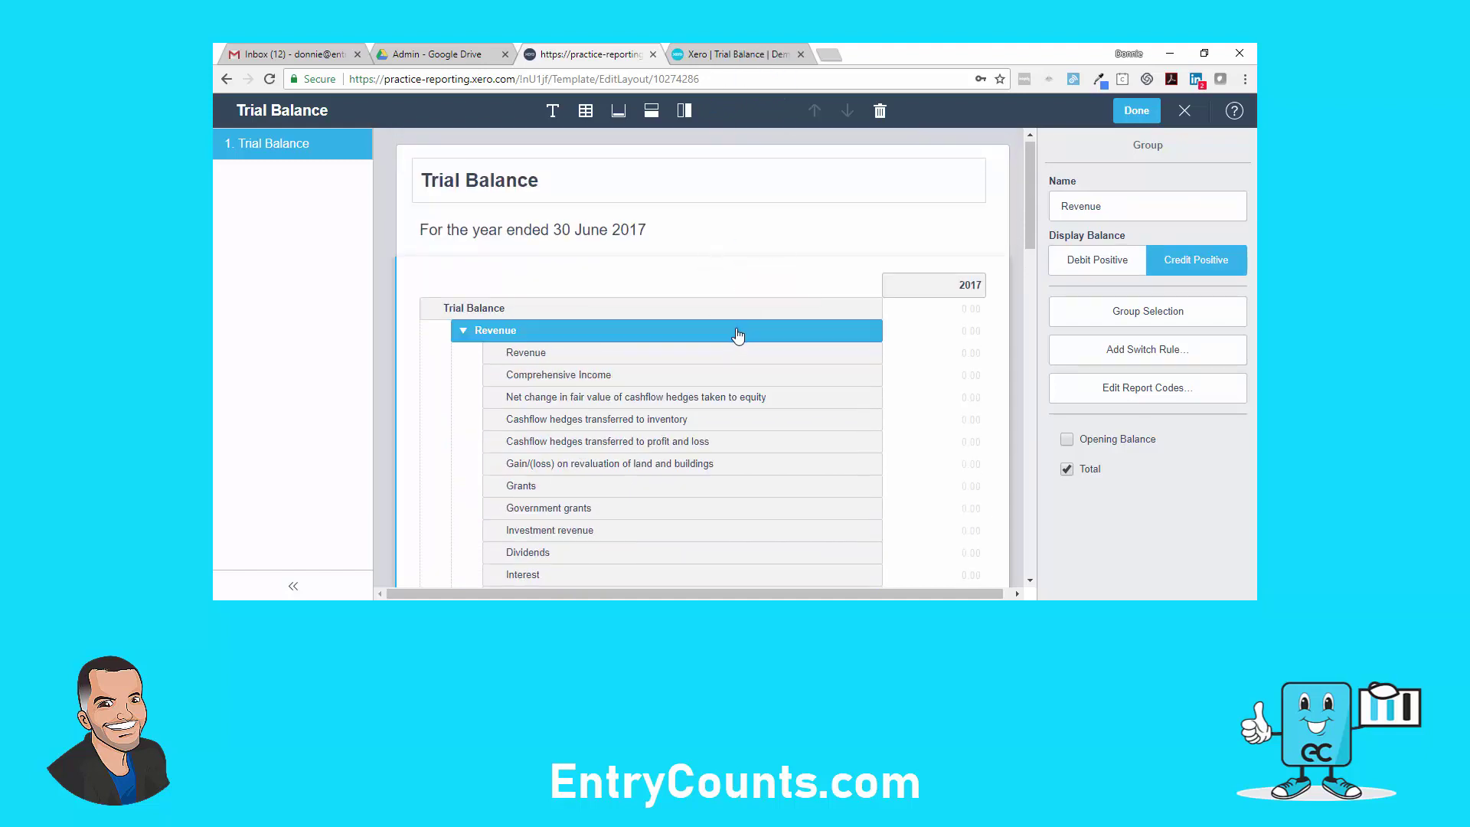
{"action": "left_click", "coordinate": [728, 353]}
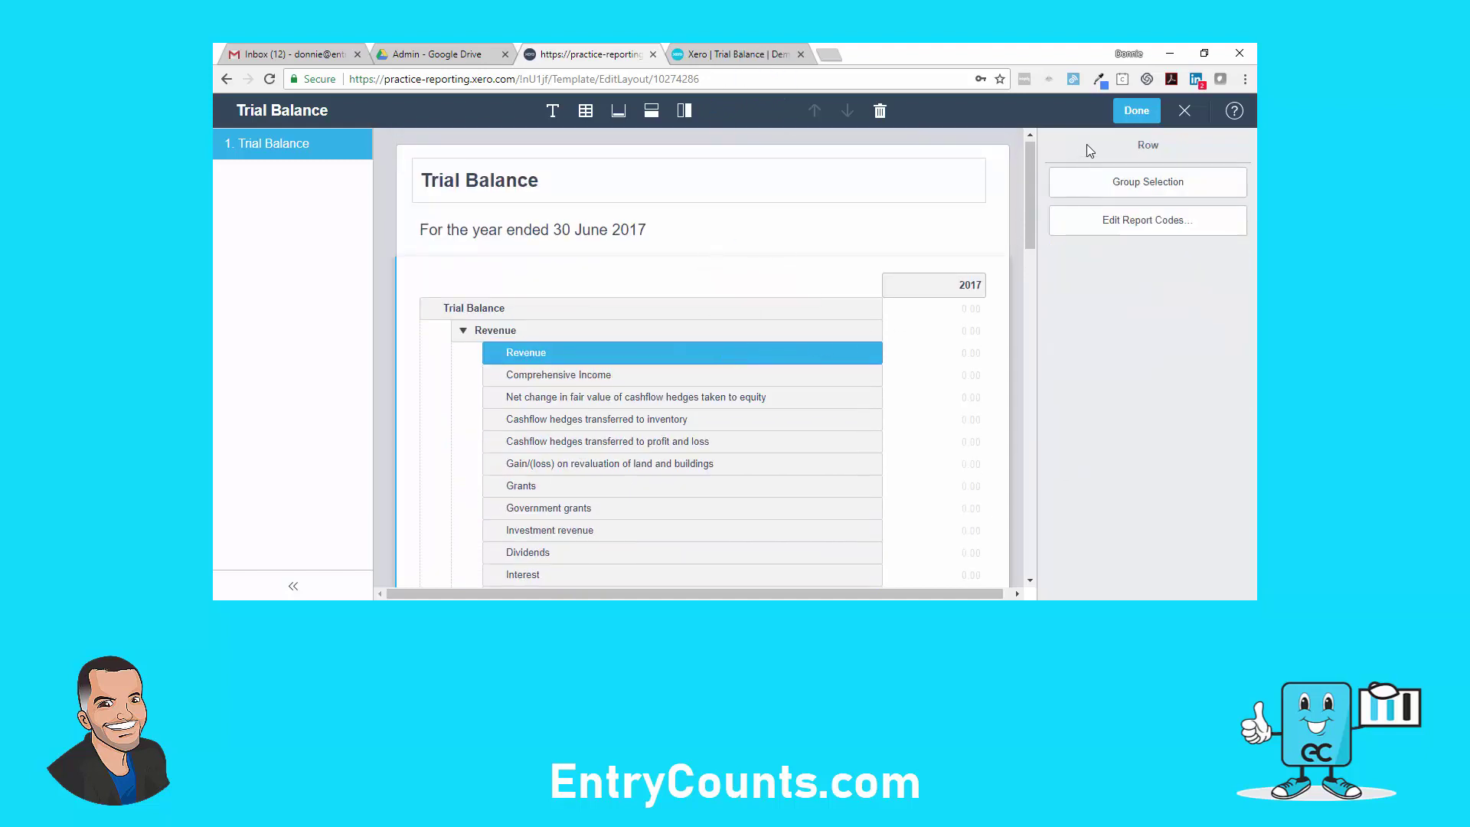
Finish editing the layout and save the Trial Balance template as a draft.
{"action": "left_click", "coordinate": [1131, 115]}
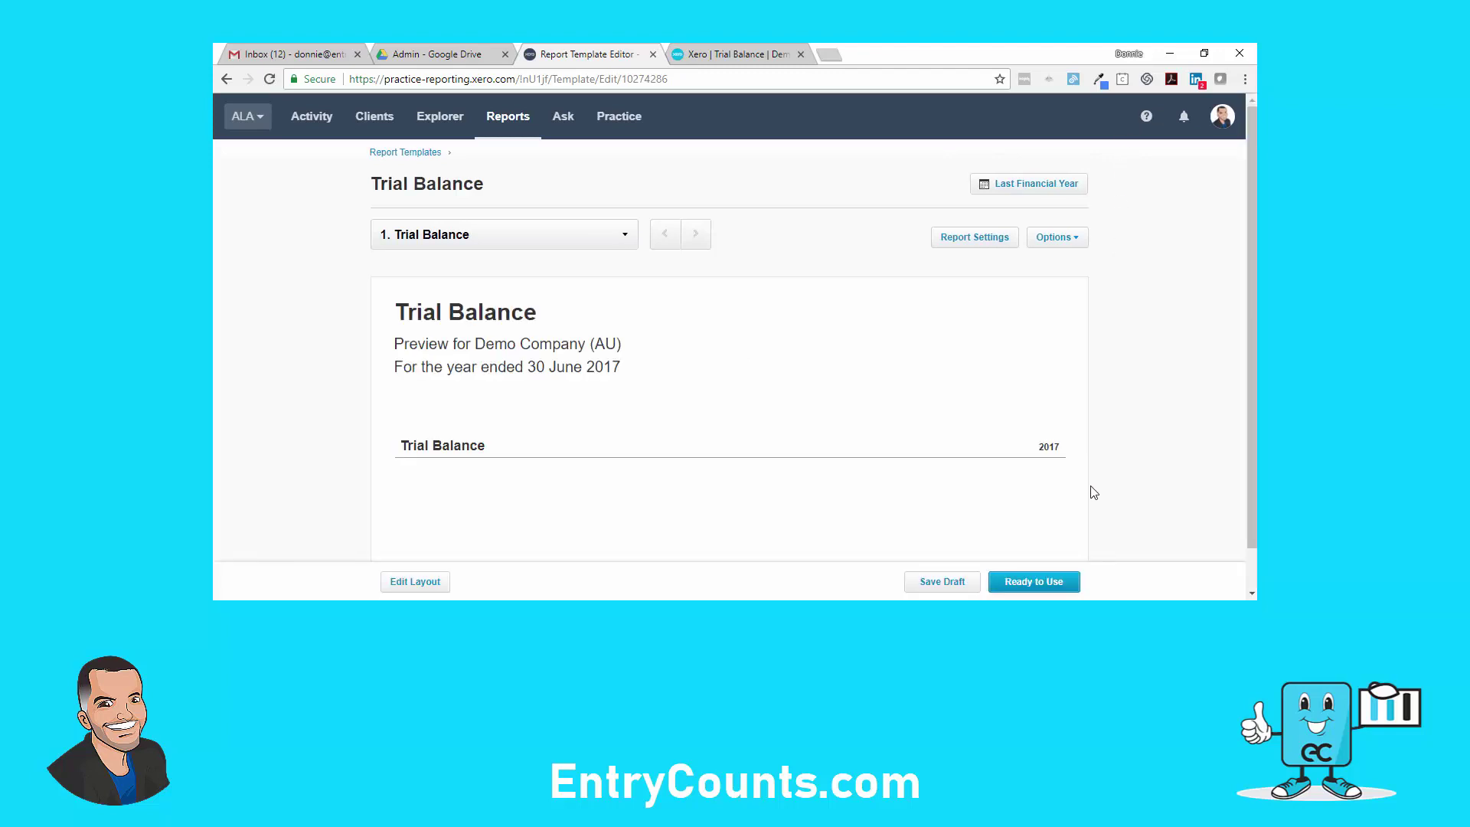
{"action": "left_click", "coordinate": [959, 583]}
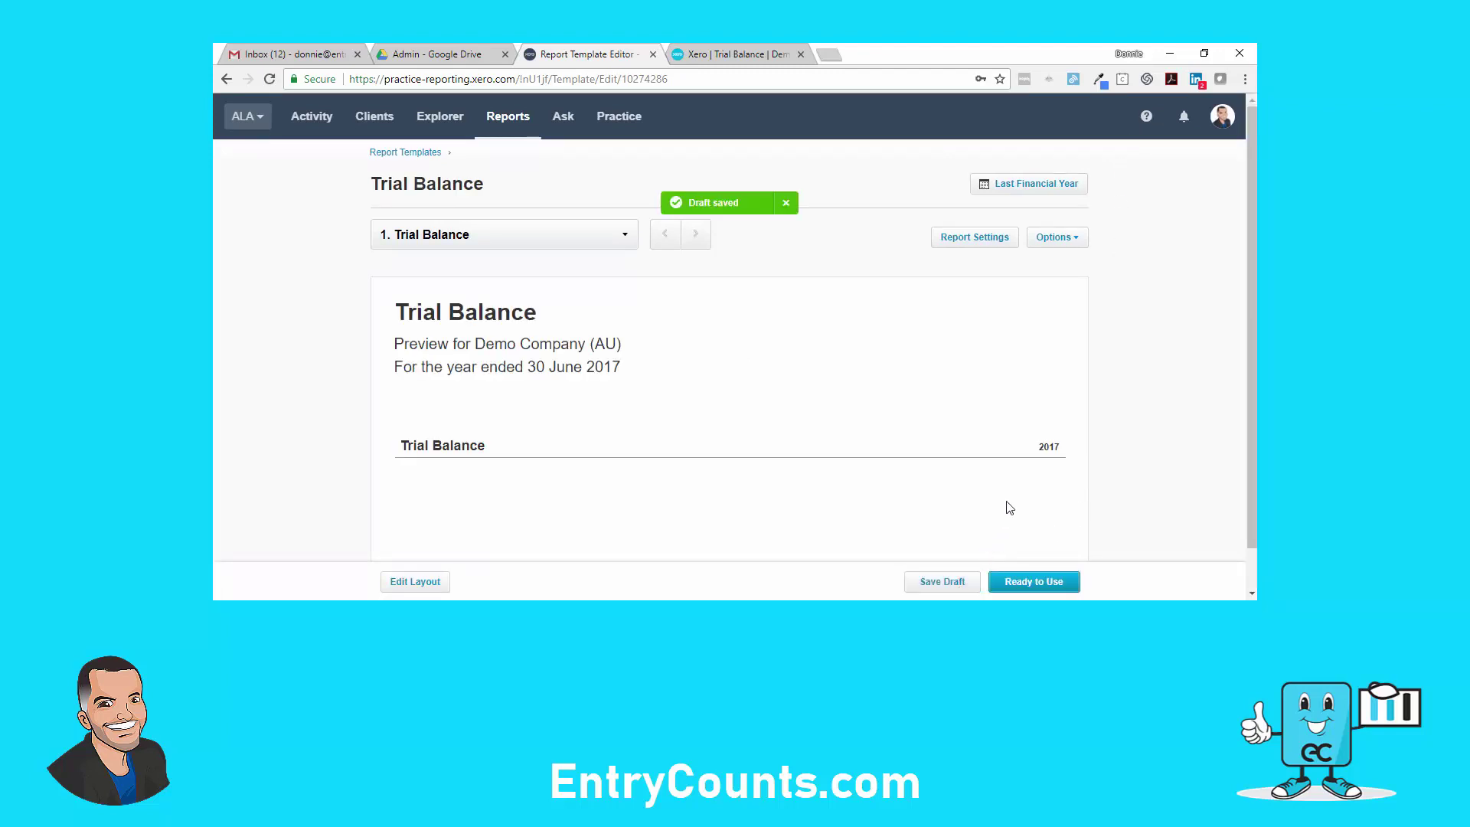
Set the preview's date range to This Financial Year and review the revenue and expense accounts.
{"action": "left_click", "coordinate": [1030, 189]}
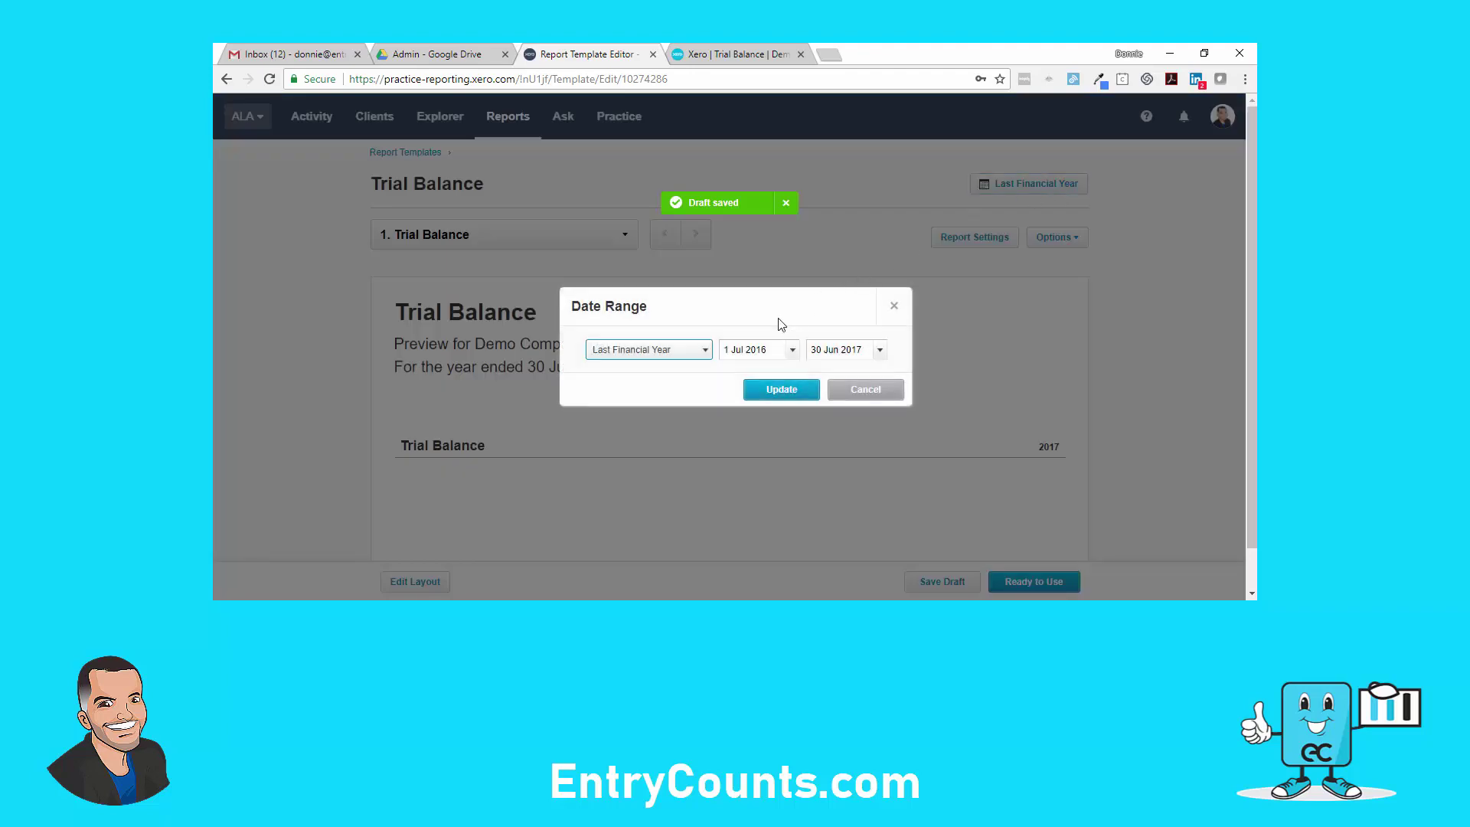
{"action": "left_click", "coordinate": [701, 355]}
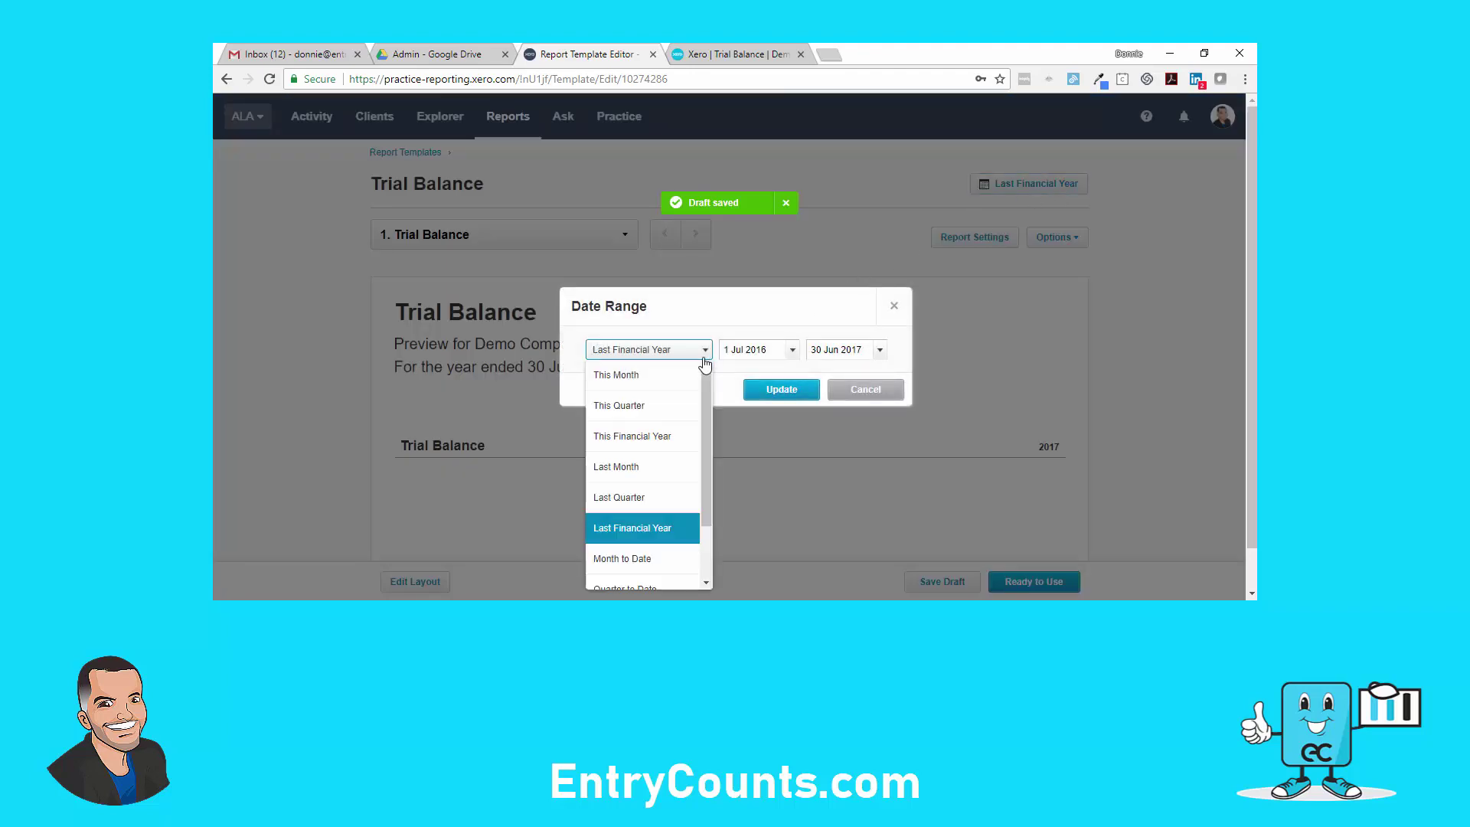
{"action": "left_click", "coordinate": [635, 435]}
{"action": "left_click", "coordinate": [780, 390]}
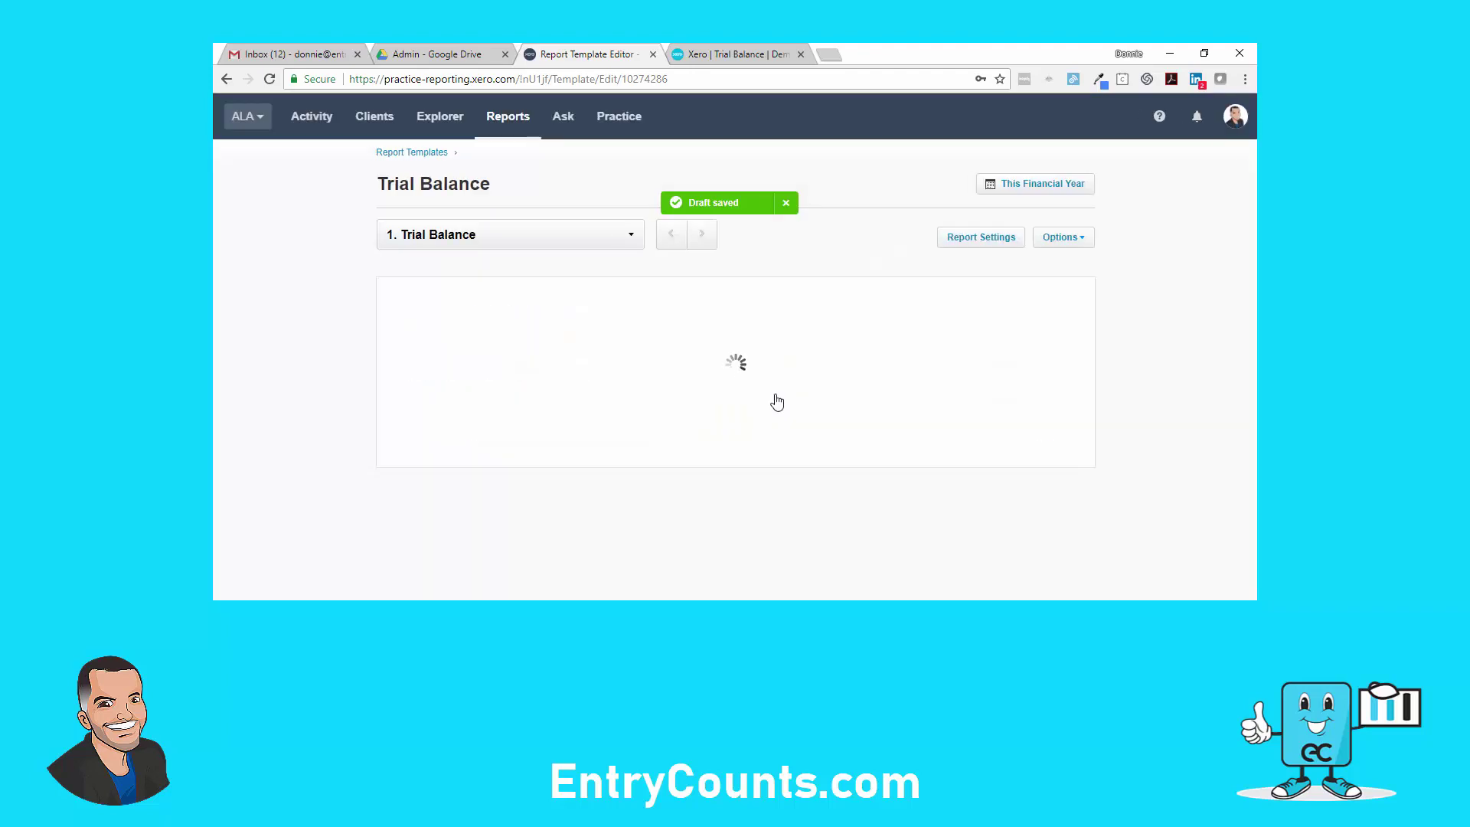
{"action": "scroll", "coordinate": [778, 399], "scroll_direction": "down", "scroll_amount": 2}
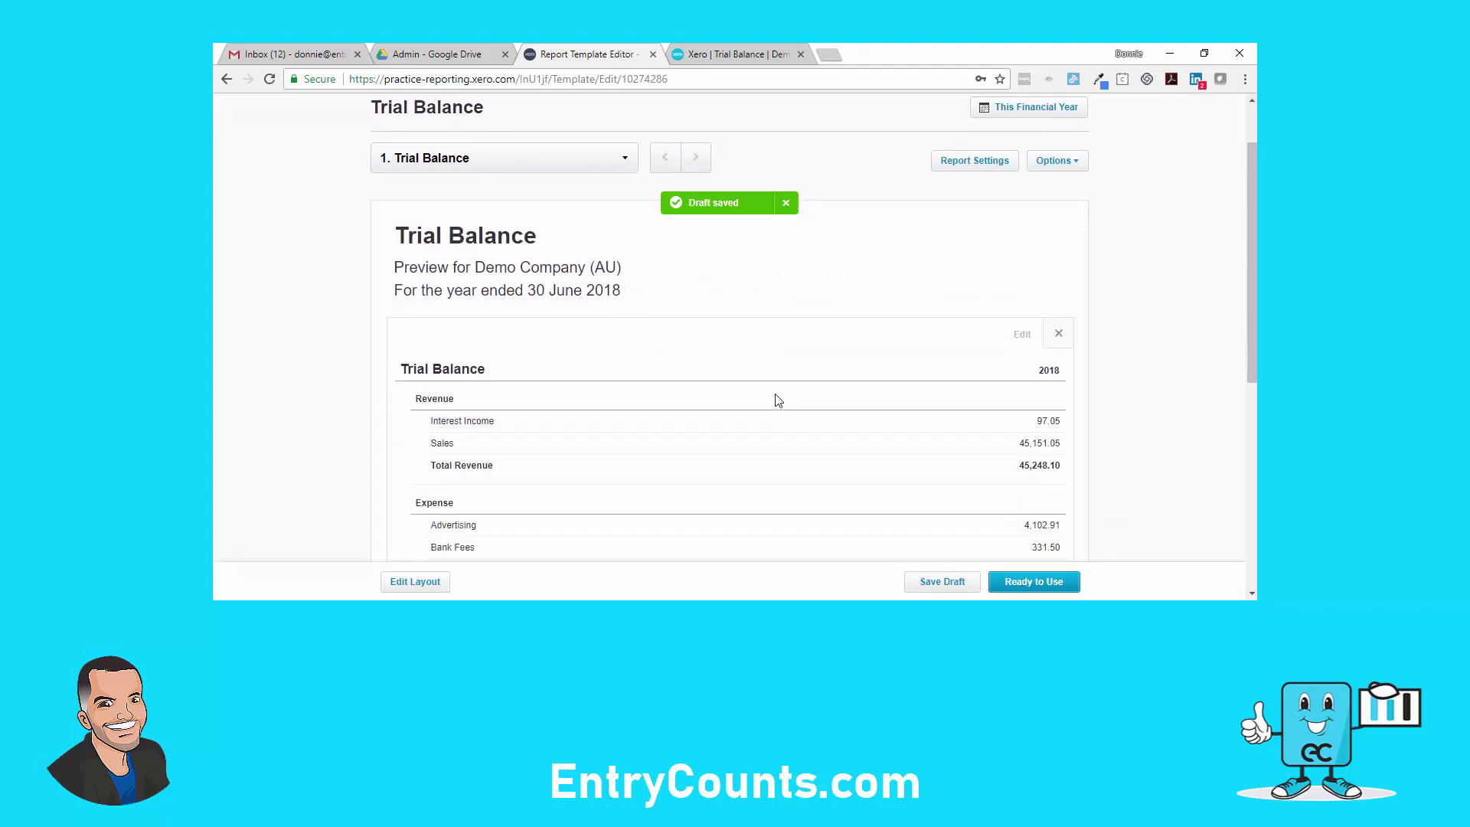
{"action": "scroll", "coordinate": [778, 400], "scroll_direction": "down", "scroll_amount": 5}
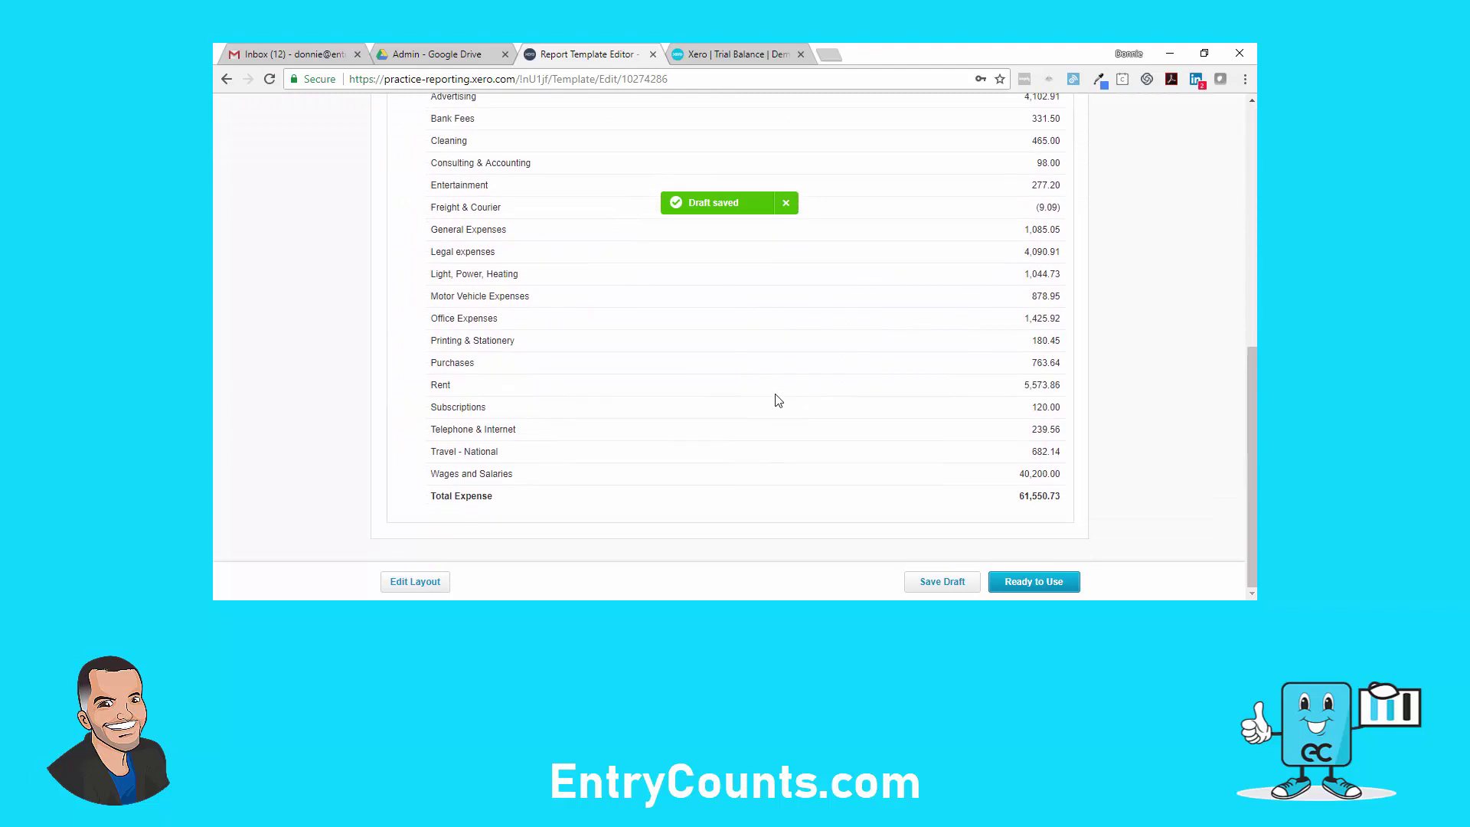
{"action": "scroll", "coordinate": [778, 399], "scroll_direction": "up", "scroll_amount": 7}
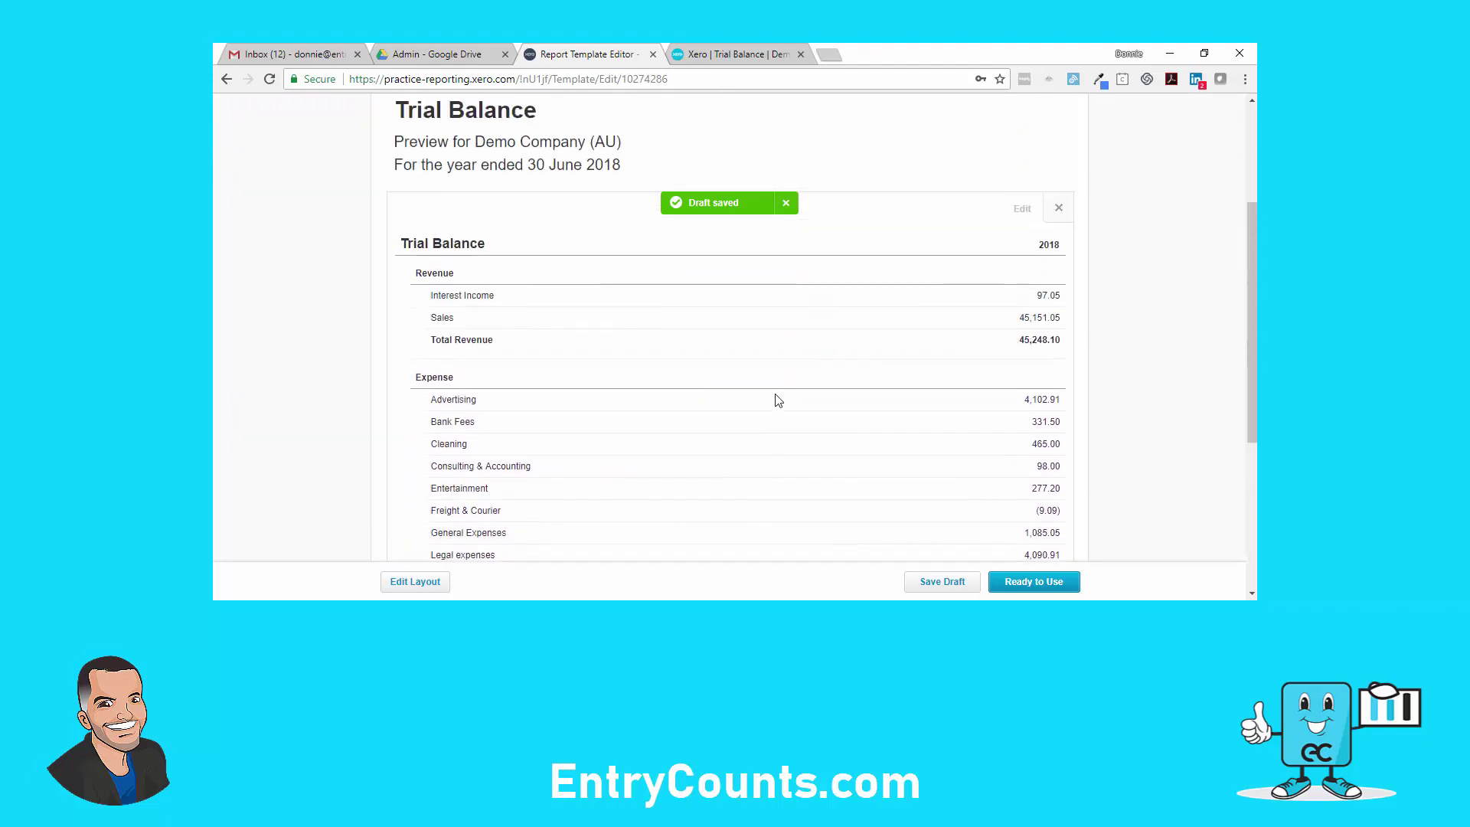
{"action": "left_click", "coordinate": [1055, 237]}
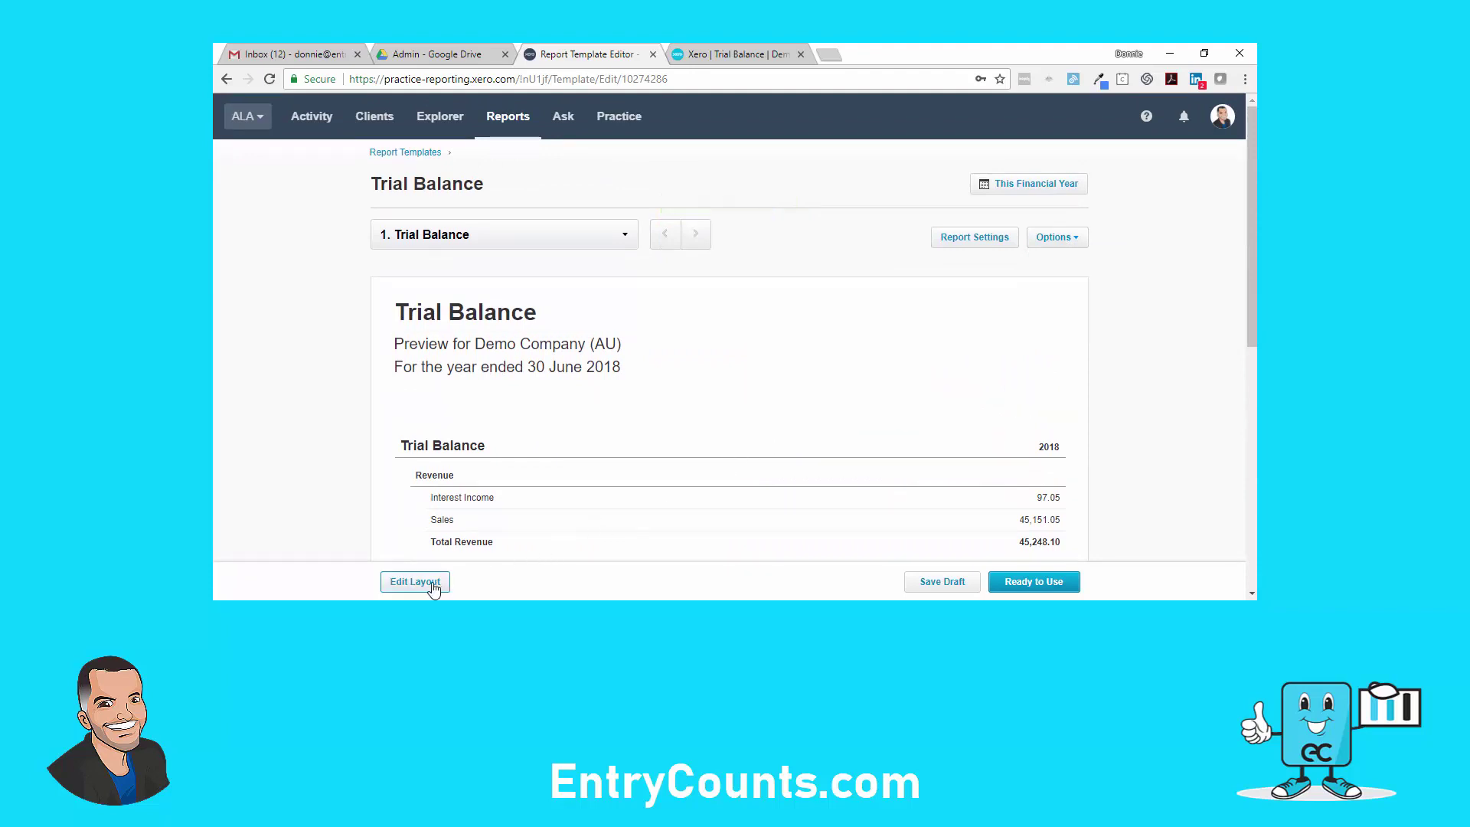
Reopen the layout and start adding report codes to the Trial Balance schedule, filtering the codes by "ass.".
{"action": "left_click", "coordinate": [430, 584]}
{"action": "left_click", "coordinate": [625, 314]}
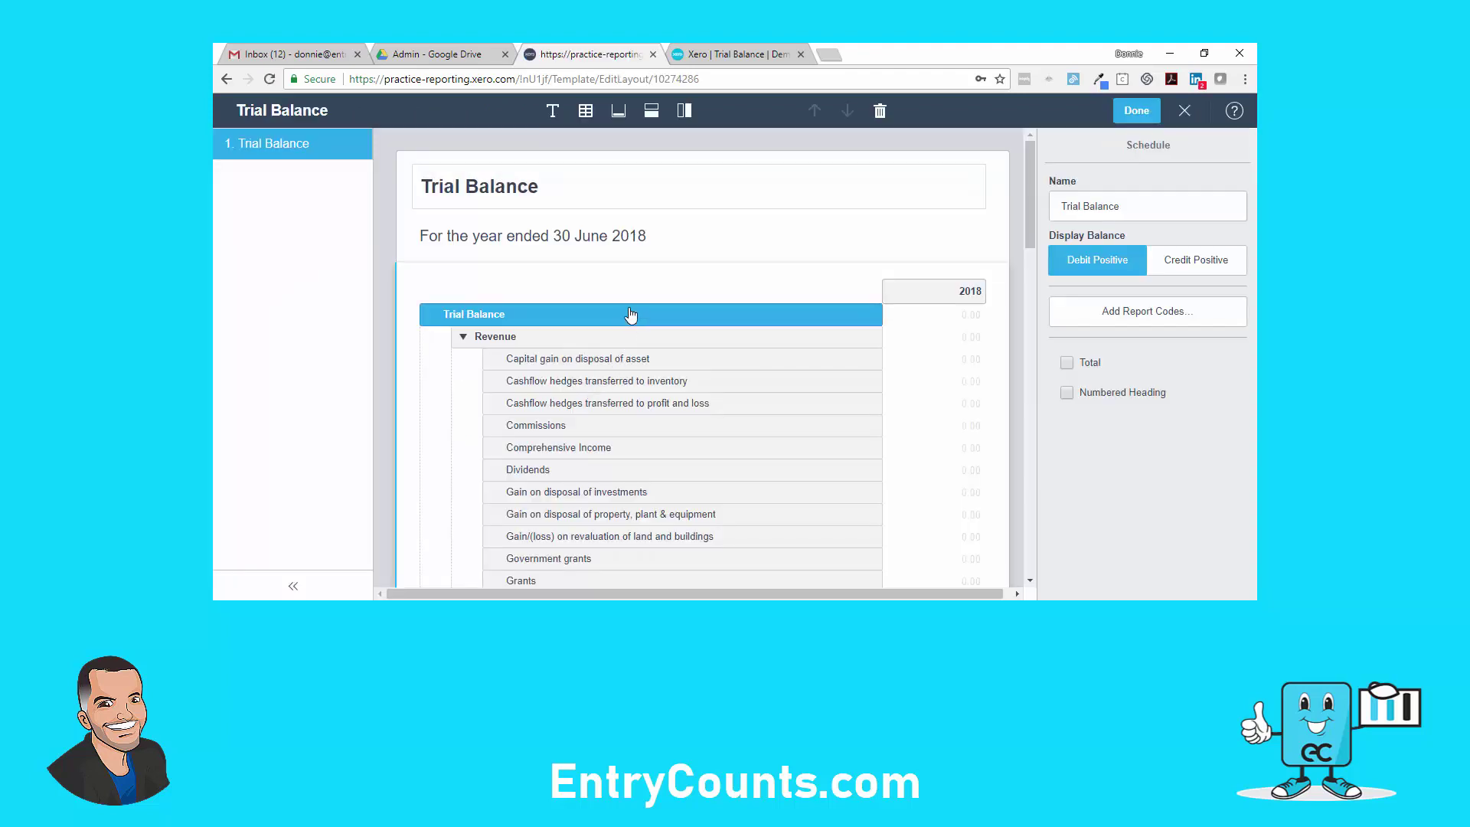
{"action": "left_click", "coordinate": [652, 110]}
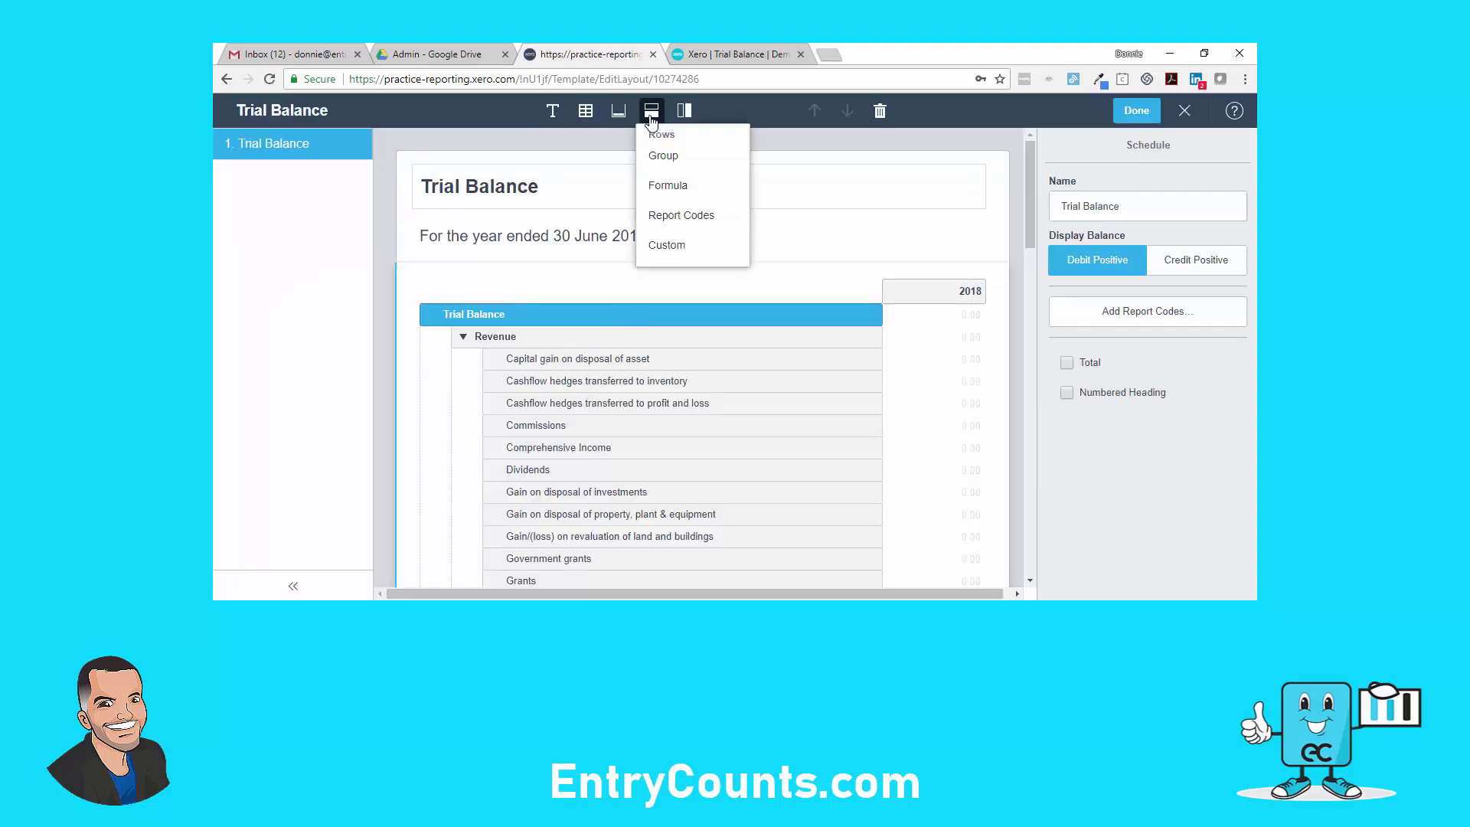
{"action": "left_click", "coordinate": [663, 217]}
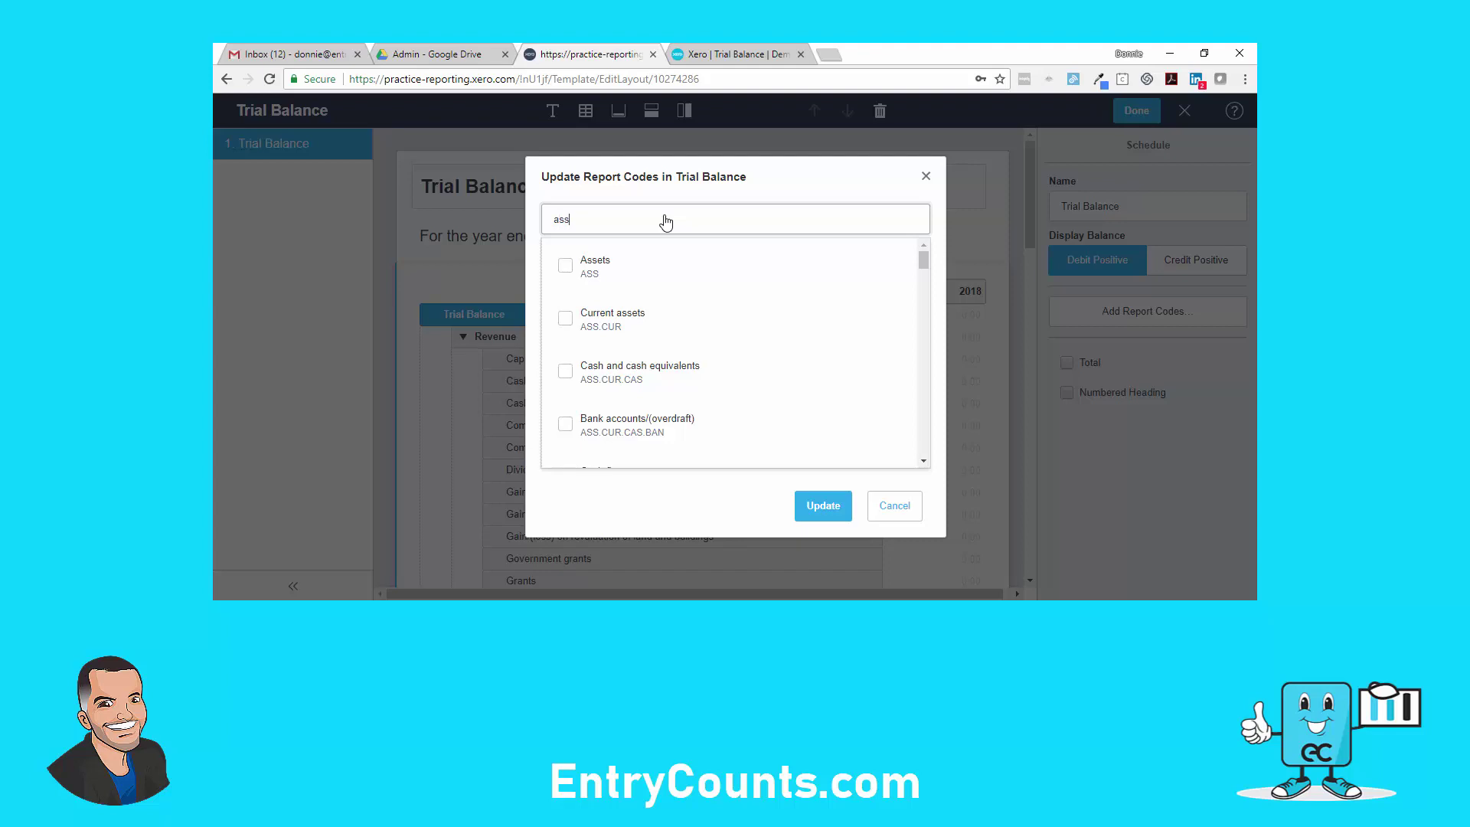
Select Assets, Current assets, Cash and cash equivalents, Bank accounts/(overdraft), Cash floats and Loans to directors (current).
{"action": "left_click", "coordinate": [595, 268]}
{"action": "left_click", "coordinate": [592, 320]}
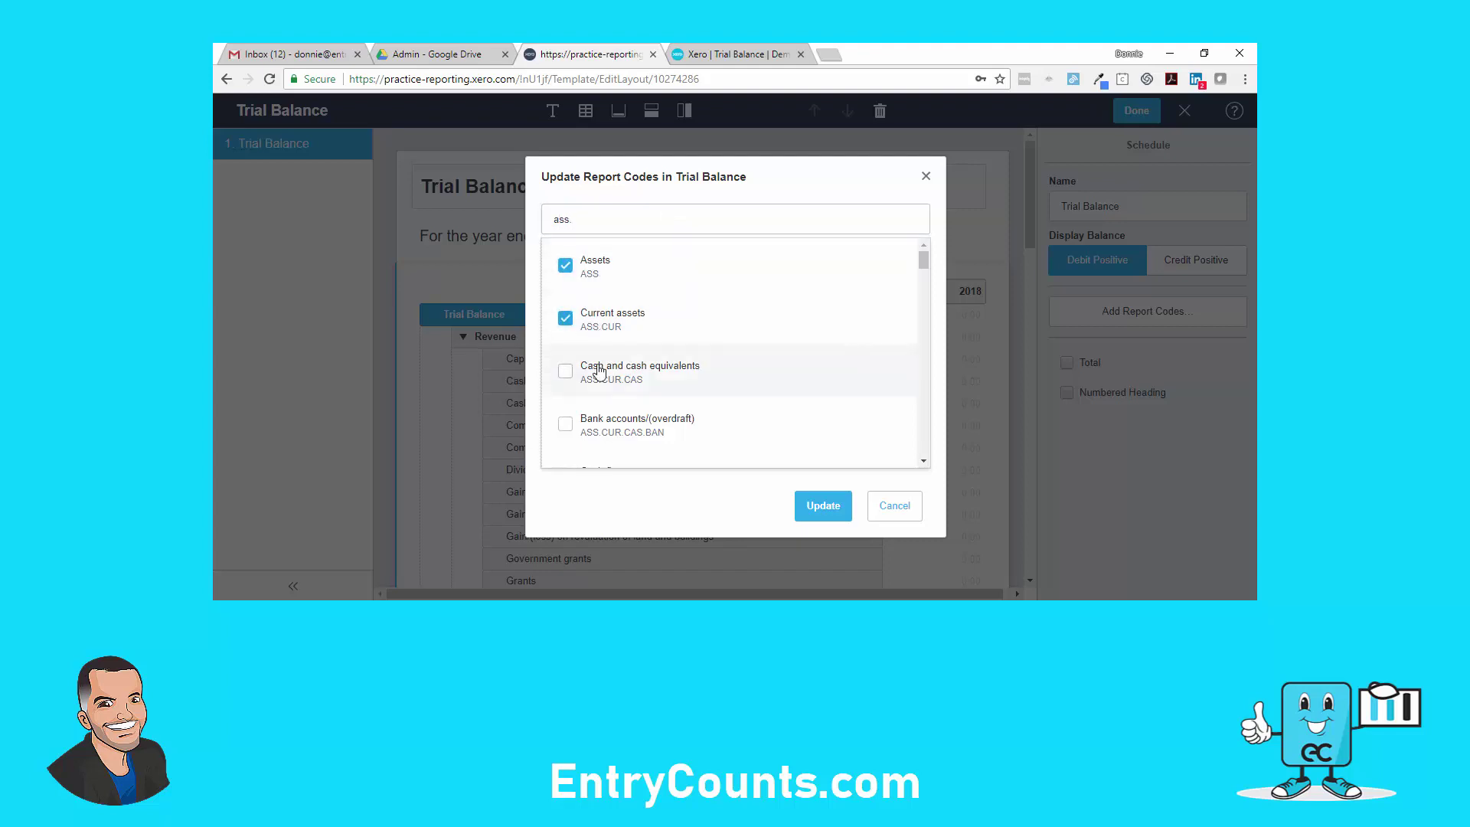
{"action": "scroll", "coordinate": [599, 429], "scroll_direction": "down", "scroll_amount": 1}
{"action": "left_click", "coordinate": [602, 446]}
{"action": "scroll", "coordinate": [602, 441], "scroll_direction": "down", "scroll_amount": 1}
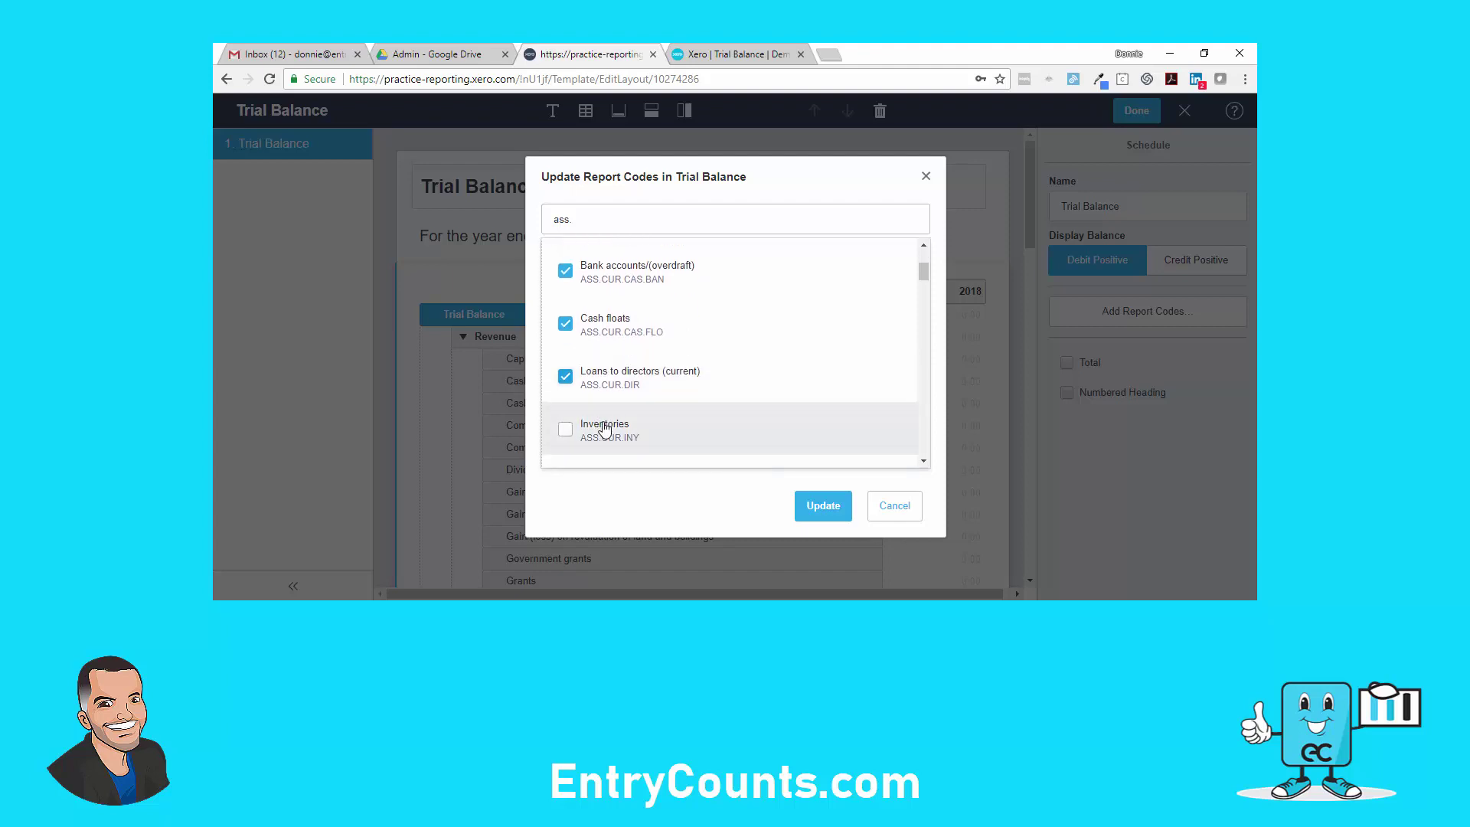
Select Inventories, Work in progress, Trade and other receivables, Prepayments and Trade receivables.
{"action": "left_click", "coordinate": [605, 428]}
{"action": "scroll", "coordinate": [605, 427], "scroll_direction": "down", "scroll_amount": 2}
{"action": "left_click", "coordinate": [604, 331]}
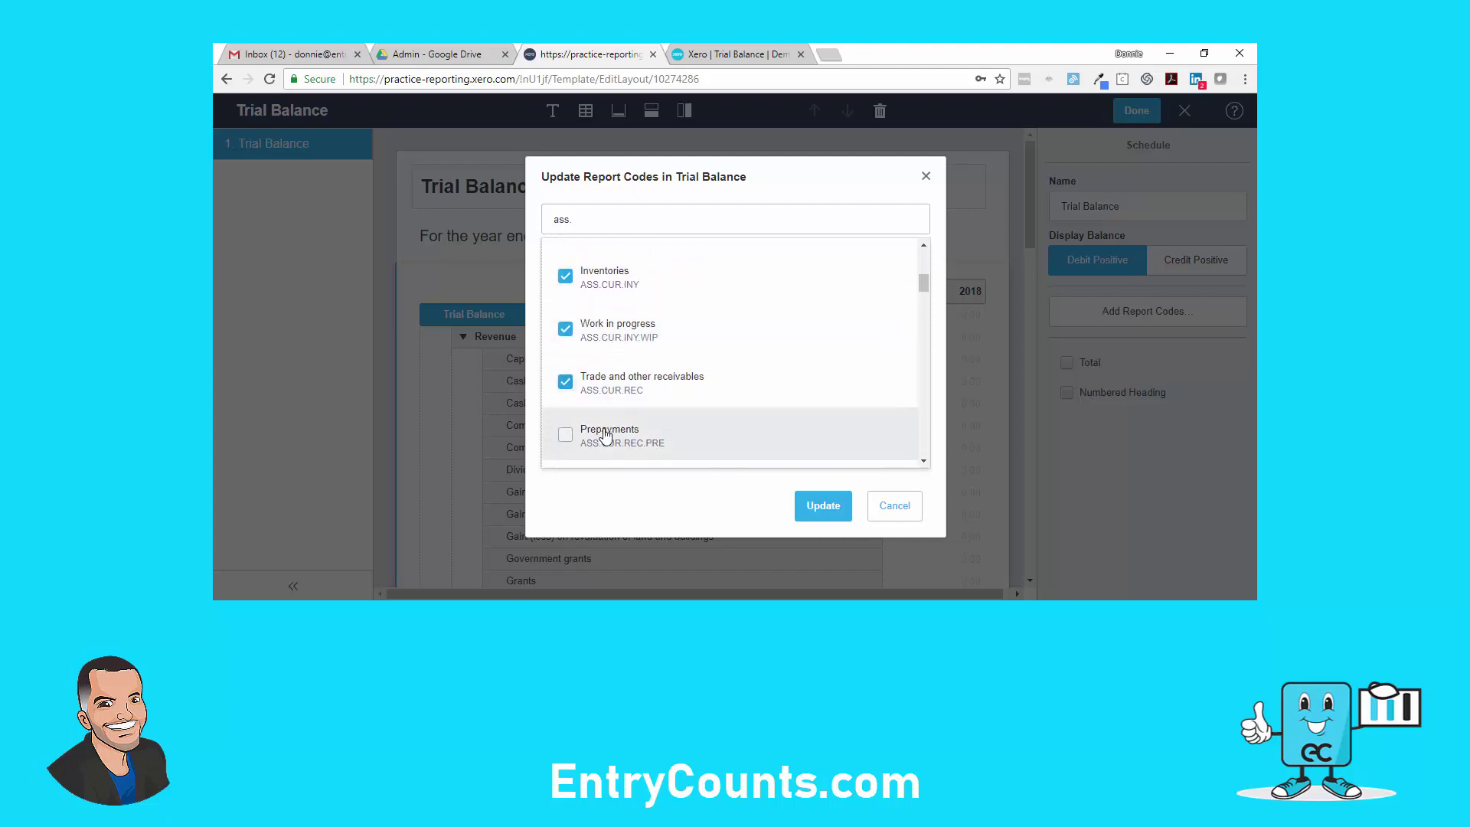
{"action": "left_click", "coordinate": [605, 410]}
{"action": "scroll", "coordinate": [607, 411], "scroll_direction": "down", "scroll_amount": 1}
{"action": "left_click", "coordinate": [607, 410]}
{"action": "scroll", "coordinate": [601, 344], "scroll_direction": "down", "scroll_amount": 1}
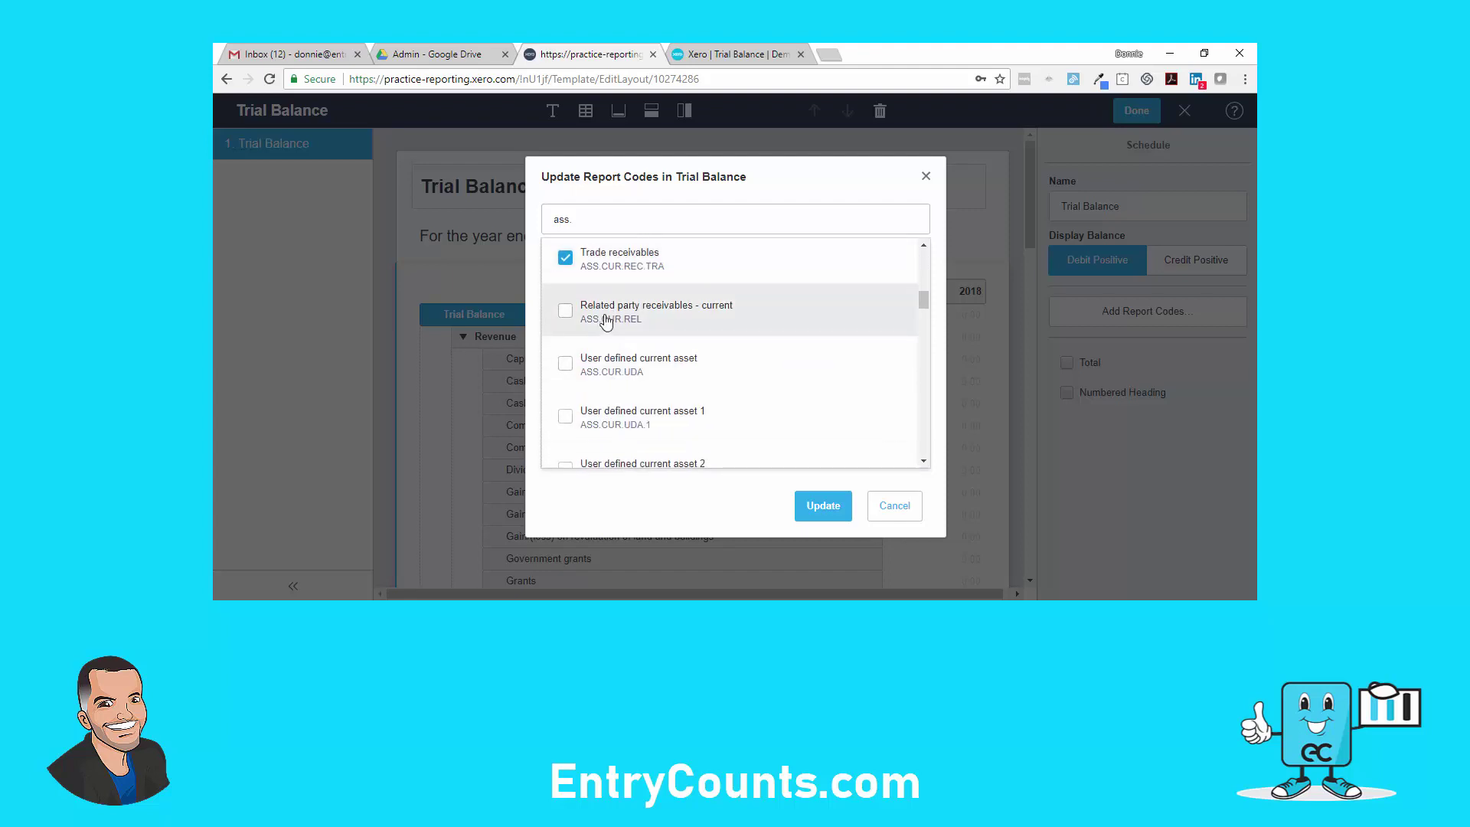
Select Related party receivables - current, the User defined current asset codes, Non current assets and Loans to directors (non-current).
{"action": "left_click", "coordinate": [612, 371]}
{"action": "scroll", "coordinate": [614, 402], "scroll_direction": "down", "scroll_amount": 1}
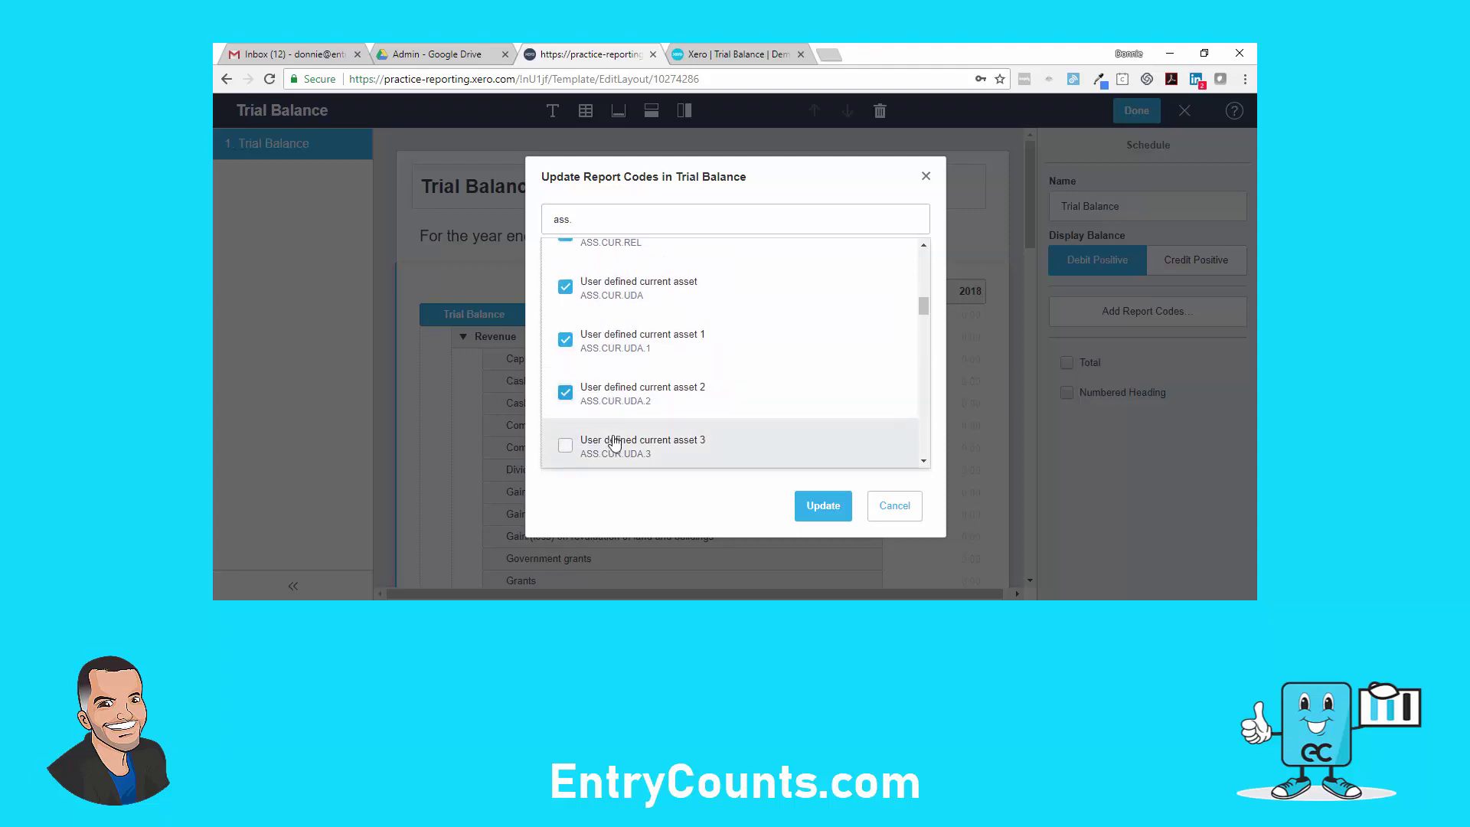
{"action": "left_click", "coordinate": [614, 442]}
{"action": "scroll", "coordinate": [611, 436], "scroll_direction": "down", "scroll_amount": 2}
{"action": "left_click", "coordinate": [610, 360]}
{"action": "left_click", "coordinate": [610, 410]}
{"action": "scroll", "coordinate": [611, 397], "scroll_direction": "down", "scroll_amount": 1}
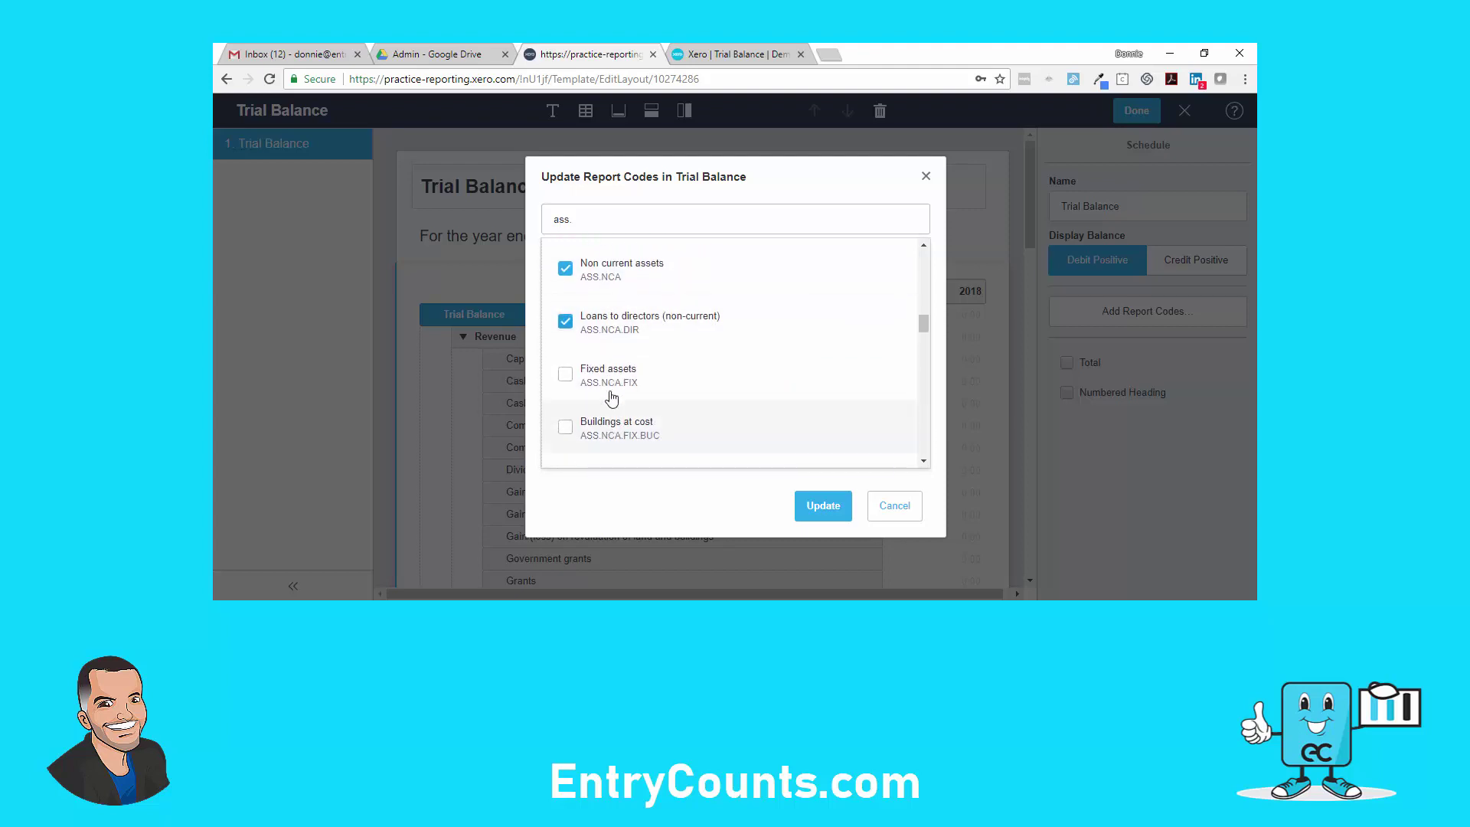
Select Fixed assets, Buildings at cost with its accumulated depreciation, Impairment of fixed assets, Land at cost and Land revaluation.
{"action": "left_click", "coordinate": [605, 443]}
{"action": "scroll", "coordinate": [605, 443], "scroll_direction": "down", "scroll_amount": 1}
{"action": "scroll", "coordinate": [610, 357], "scroll_direction": "down", "scroll_amount": 2}
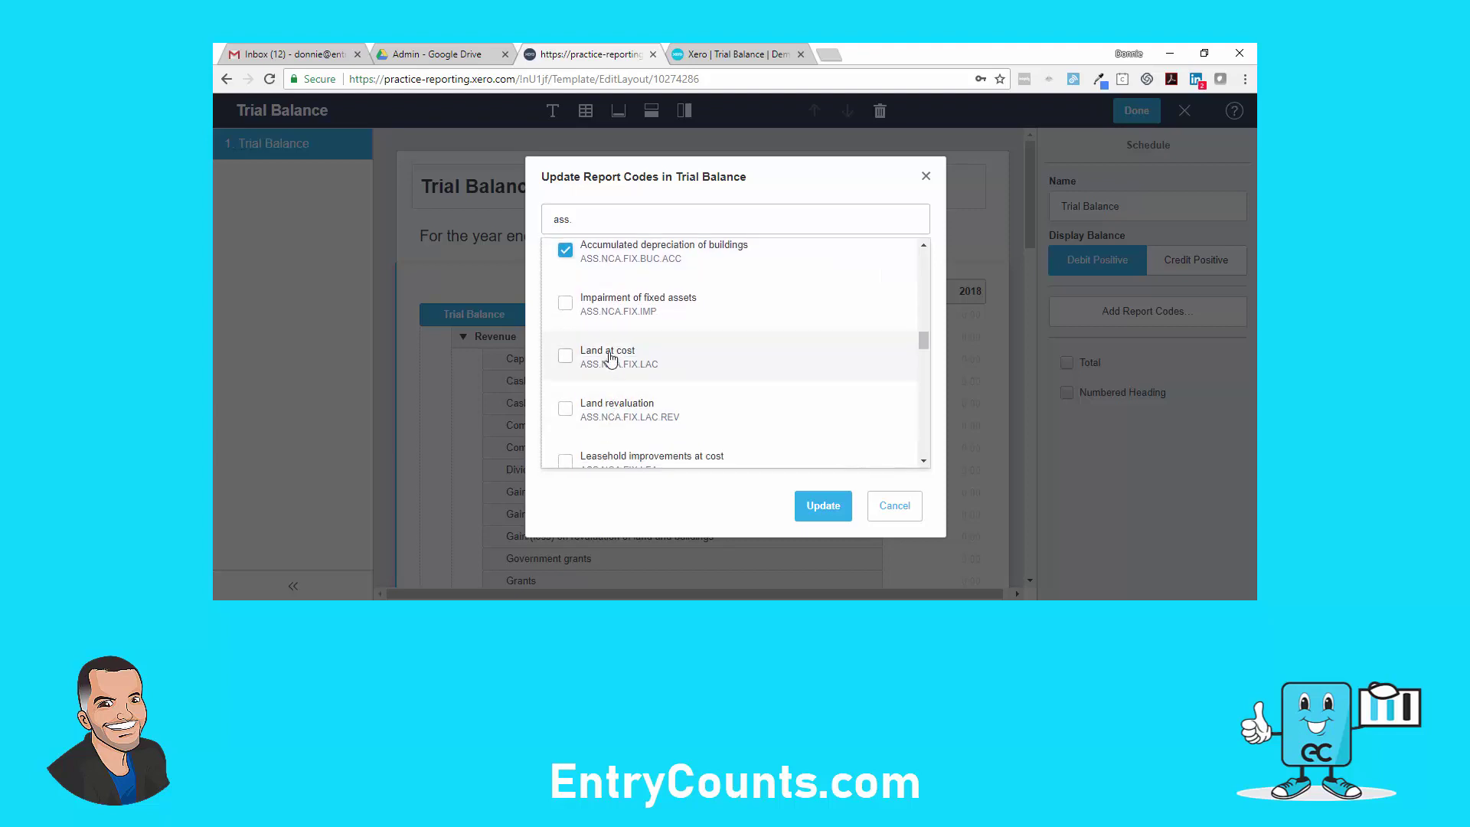
{"action": "left_click", "coordinate": [612, 416]}
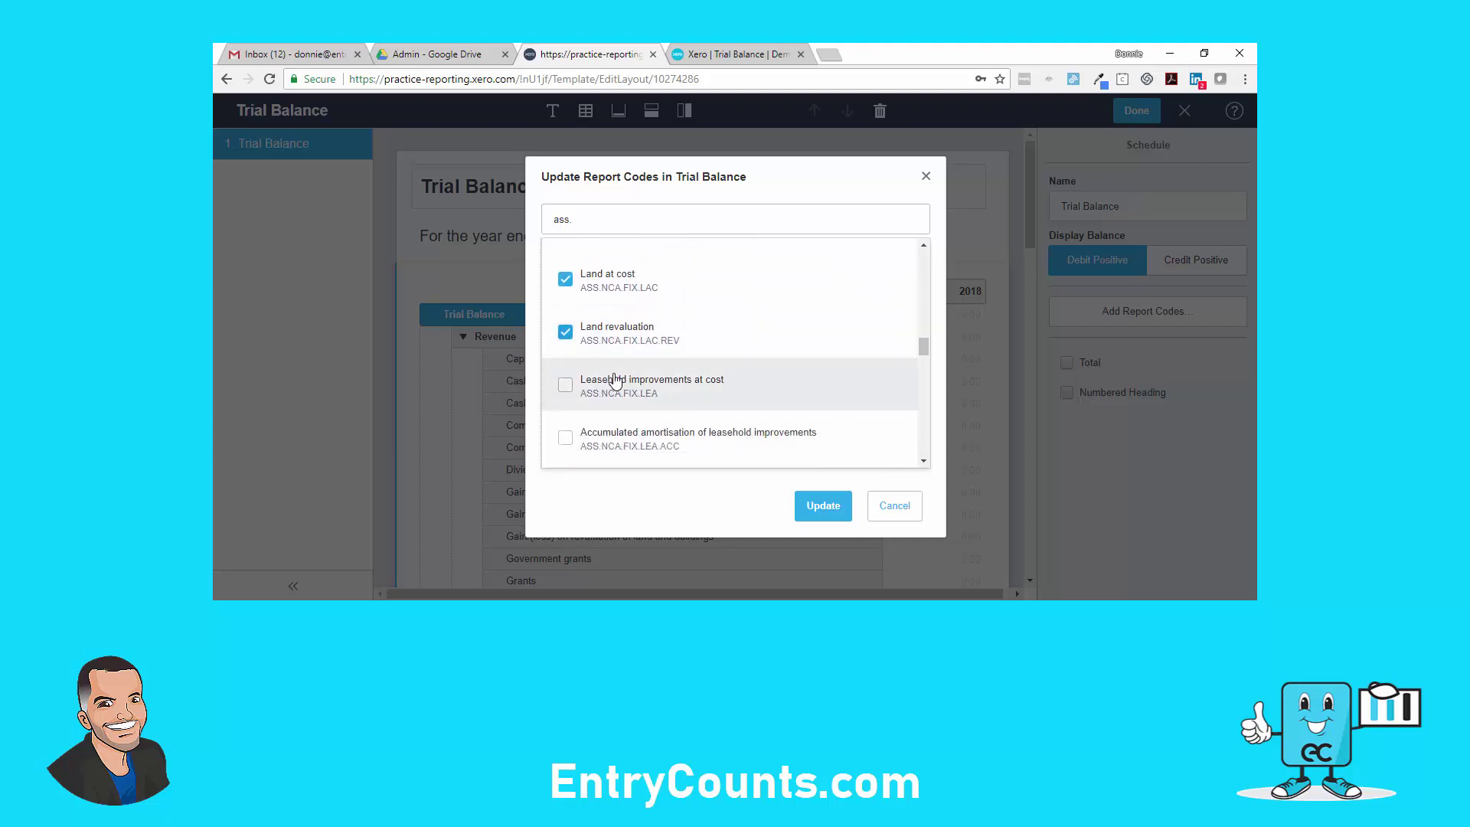
Select the leasehold improvements, plant and equipment, buildings revaluation and vehicles codes, including their accumulated amortisation and depreciation.
{"action": "left_click", "coordinate": [615, 381]}
{"action": "scroll", "coordinate": [613, 406], "scroll_direction": "down", "scroll_amount": 1}
{"action": "left_click", "coordinate": [614, 367]}
{"action": "left_click", "coordinate": [614, 417]}
{"action": "scroll", "coordinate": [613, 421], "scroll_direction": "down", "scroll_amount": 2}
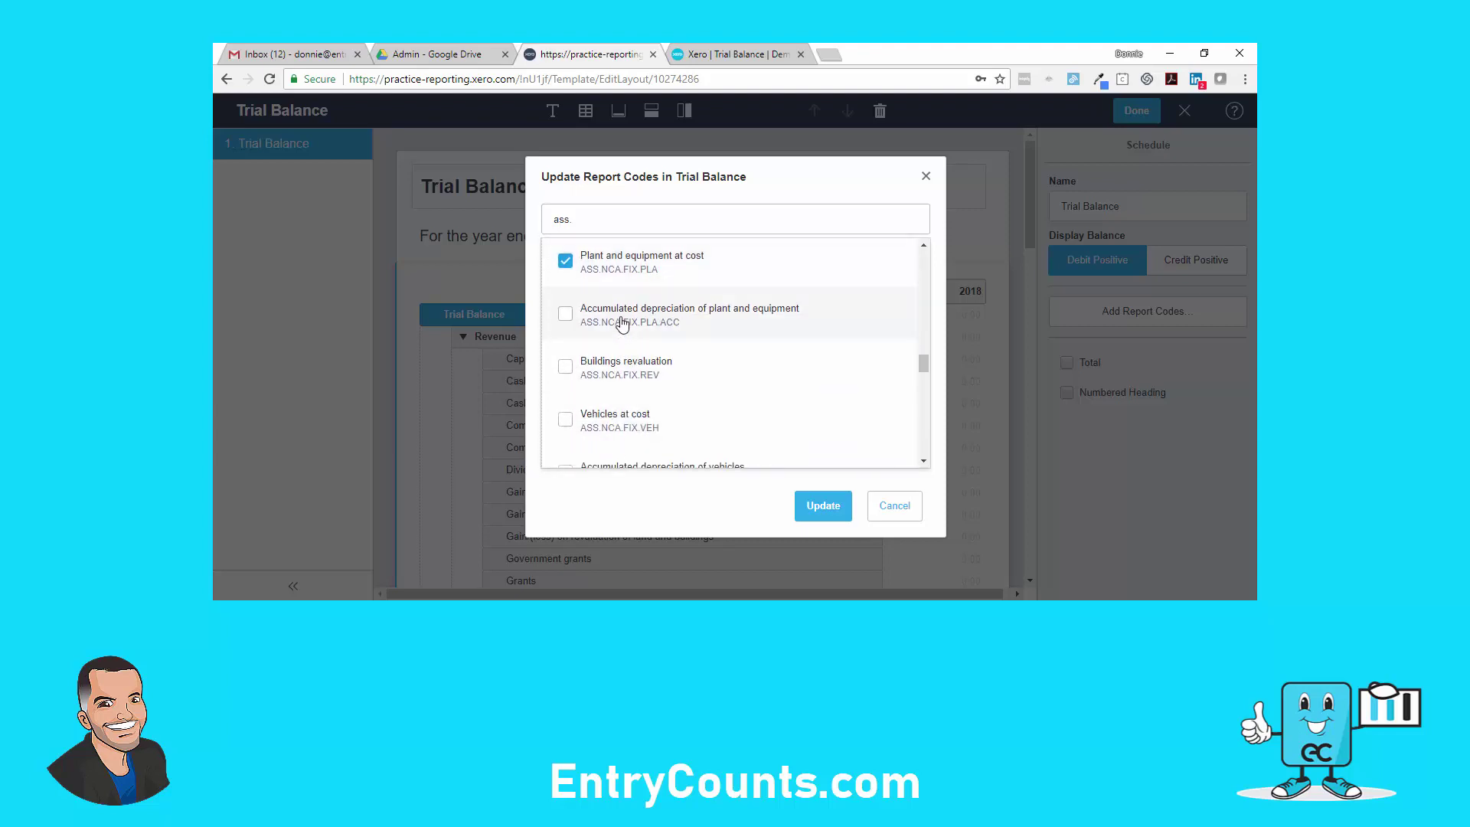
{"action": "left_click", "coordinate": [622, 323]}
{"action": "scroll", "coordinate": [621, 414], "scroll_direction": "down", "scroll_amount": 1}
{"action": "left_click", "coordinate": [623, 387]}
{"action": "scroll", "coordinate": [623, 398], "scroll_direction": "down", "scroll_amount": 2}
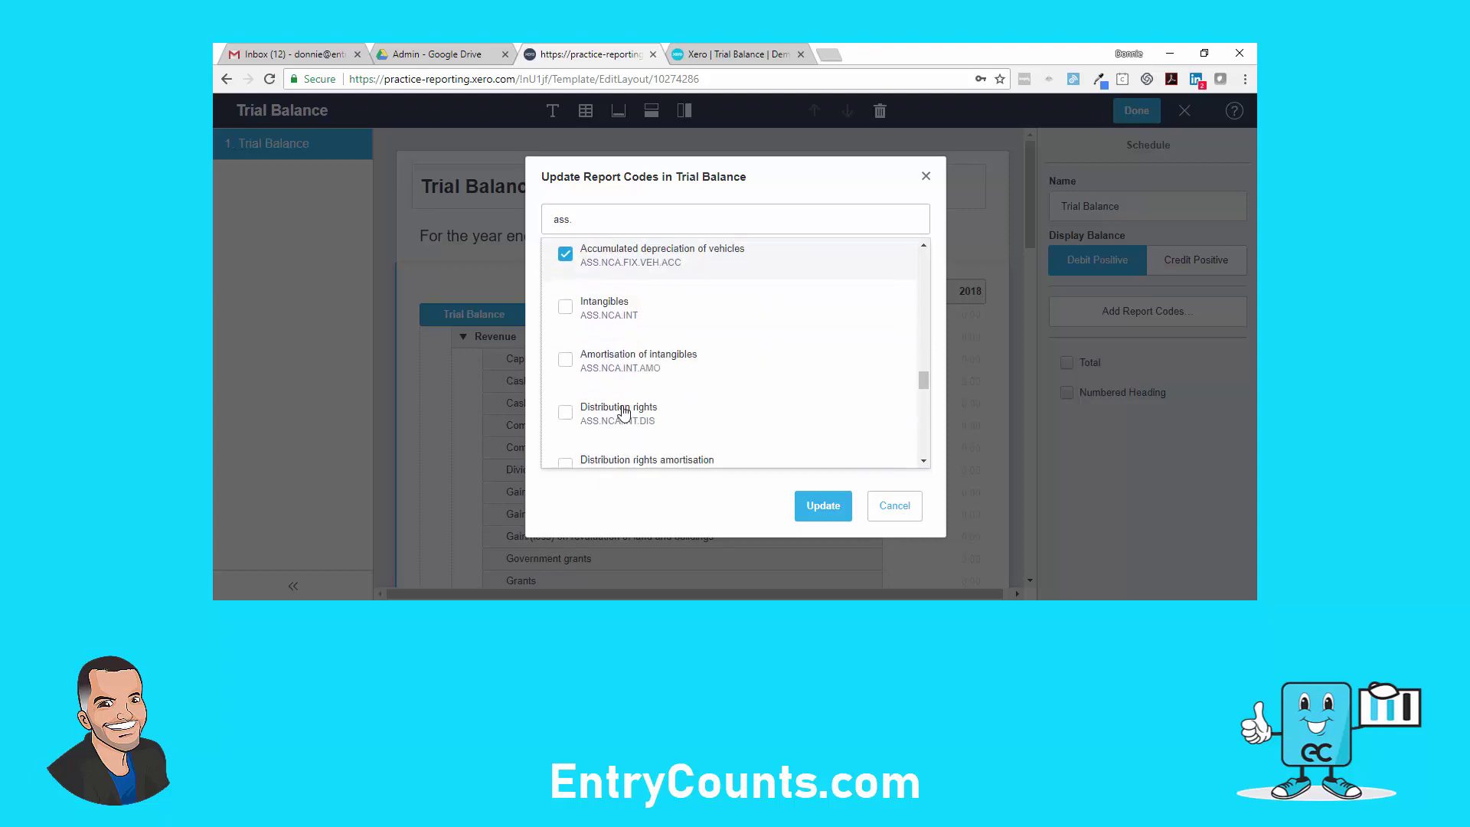
Select Intangibles, Amortisation of intangibles, and Distribution rights with its amortisation and impairment codes.
{"action": "left_click", "coordinate": [622, 295]}
{"action": "left_click", "coordinate": [622, 348]}
{"action": "left_click", "coordinate": [620, 435]}
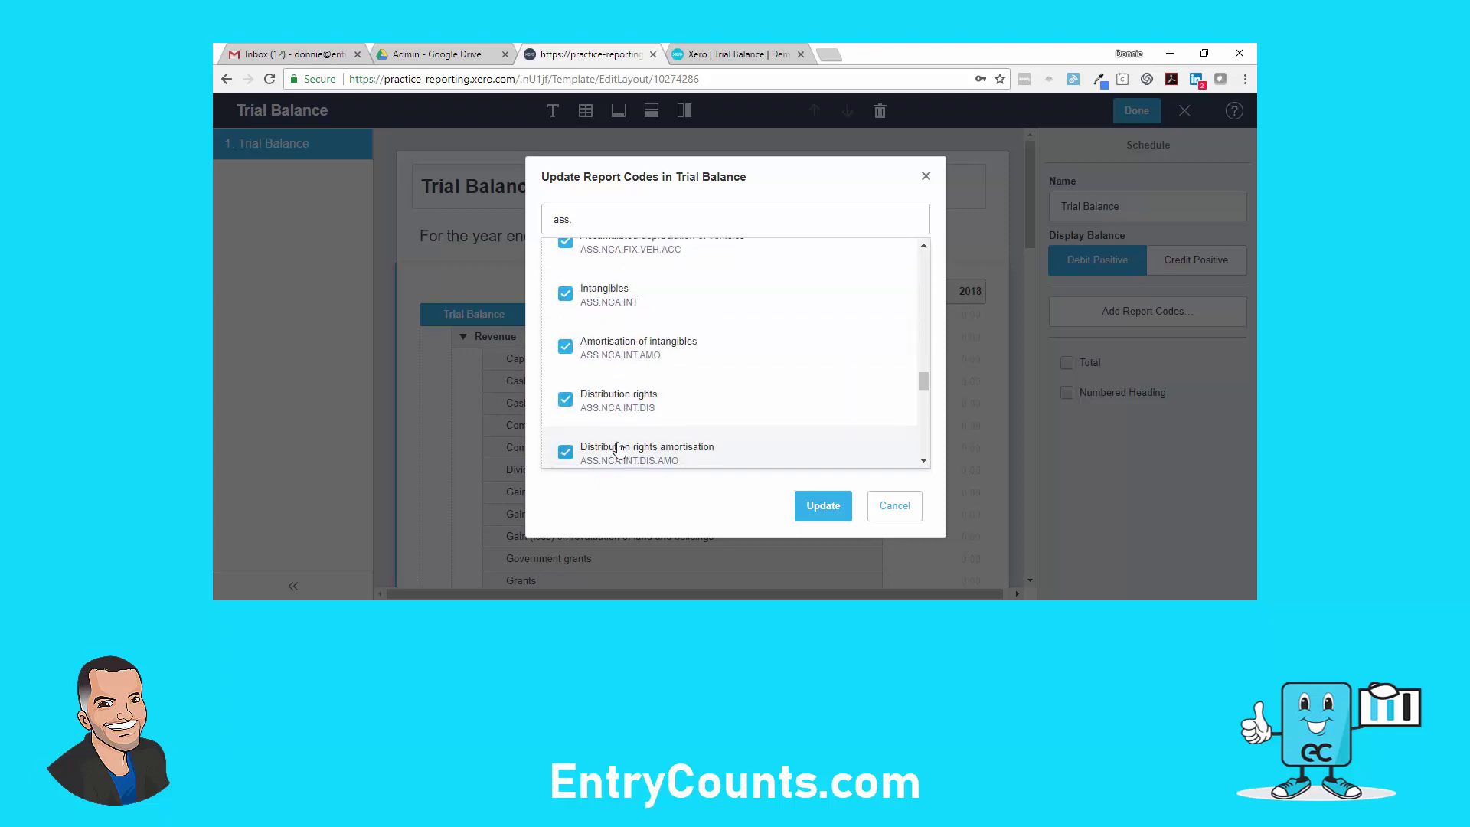
{"action": "scroll", "coordinate": [618, 429], "scroll_direction": "down", "scroll_amount": 1}
{"action": "left_click", "coordinate": [619, 427]}
Select Goodwill, Goodwill impairment, Impairment of intangibles and Financial assets.
{"action": "scroll", "coordinate": [619, 425], "scroll_direction": "down", "scroll_amount": 2}
{"action": "left_click", "coordinate": [618, 345]}
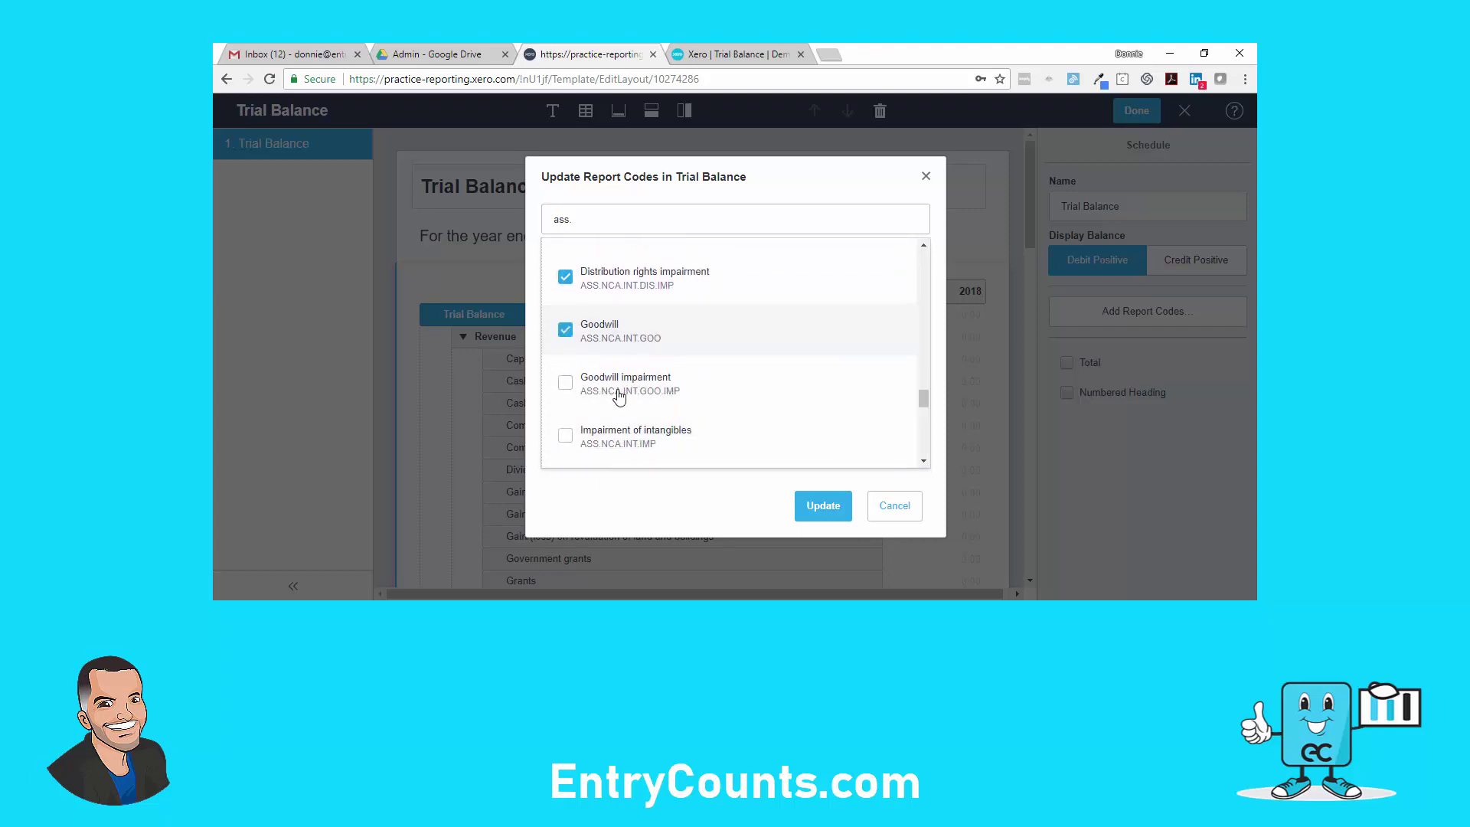
{"action": "left_click", "coordinate": [617, 390]}
{"action": "left_click", "coordinate": [623, 429]}
{"action": "scroll", "coordinate": [620, 420], "scroll_direction": "down", "scroll_amount": 1}
{"action": "left_click", "coordinate": [620, 419]}
Select Preference shares, Shares and debentures, Term deposits, and Research and development.
{"action": "scroll", "coordinate": [622, 414], "scroll_direction": "down", "scroll_amount": 2}
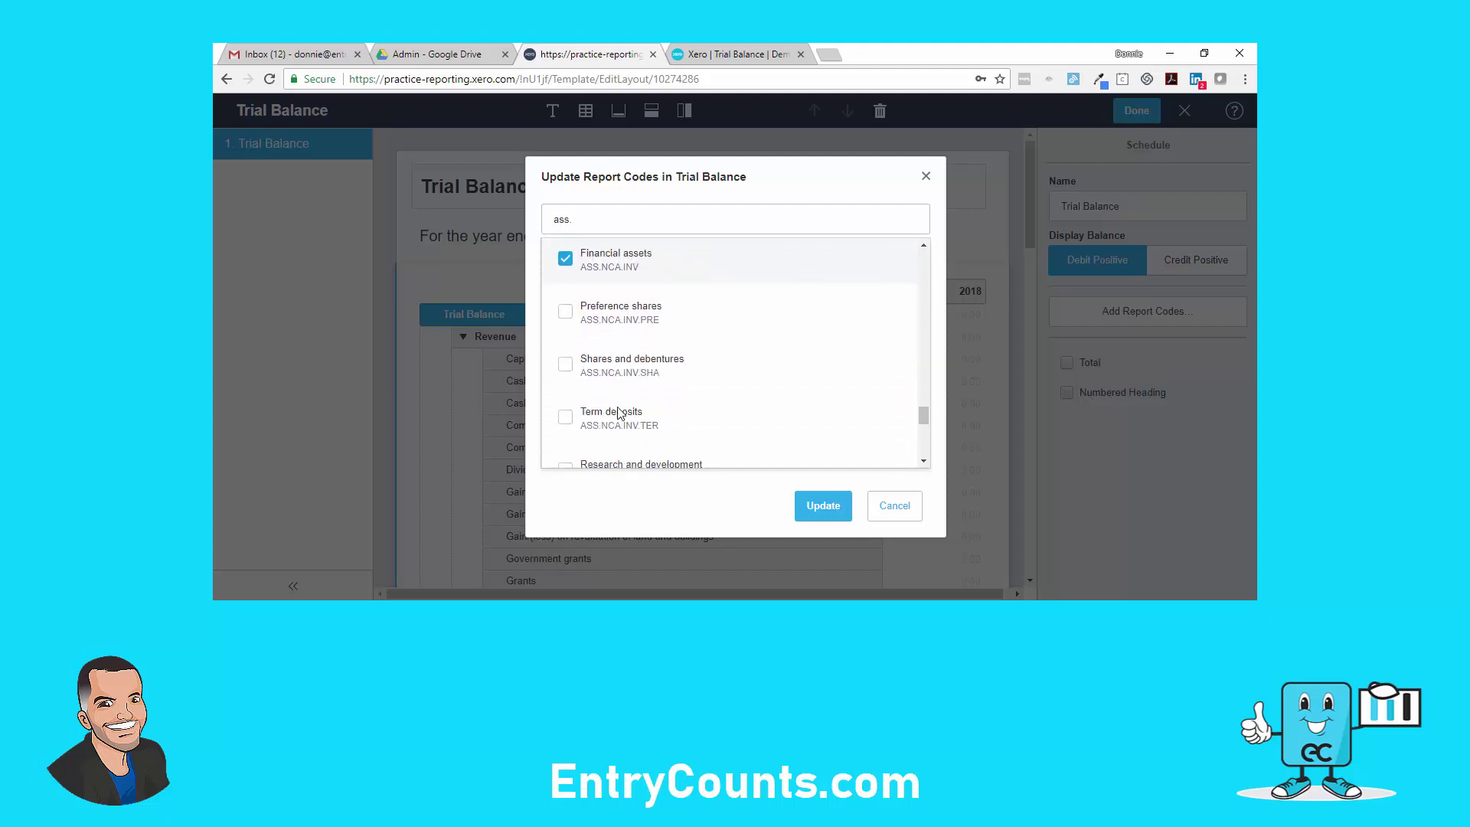
{"action": "left_click", "coordinate": [621, 329]}
{"action": "left_click", "coordinate": [624, 364]}
{"action": "left_click", "coordinate": [625, 417]}
{"action": "scroll", "coordinate": [625, 418], "scroll_direction": "down", "scroll_amount": 1}
{"action": "left_click", "coordinate": [624, 417]}
{"action": "scroll", "coordinate": [623, 427], "scroll_direction": "down", "scroll_amount": 1}
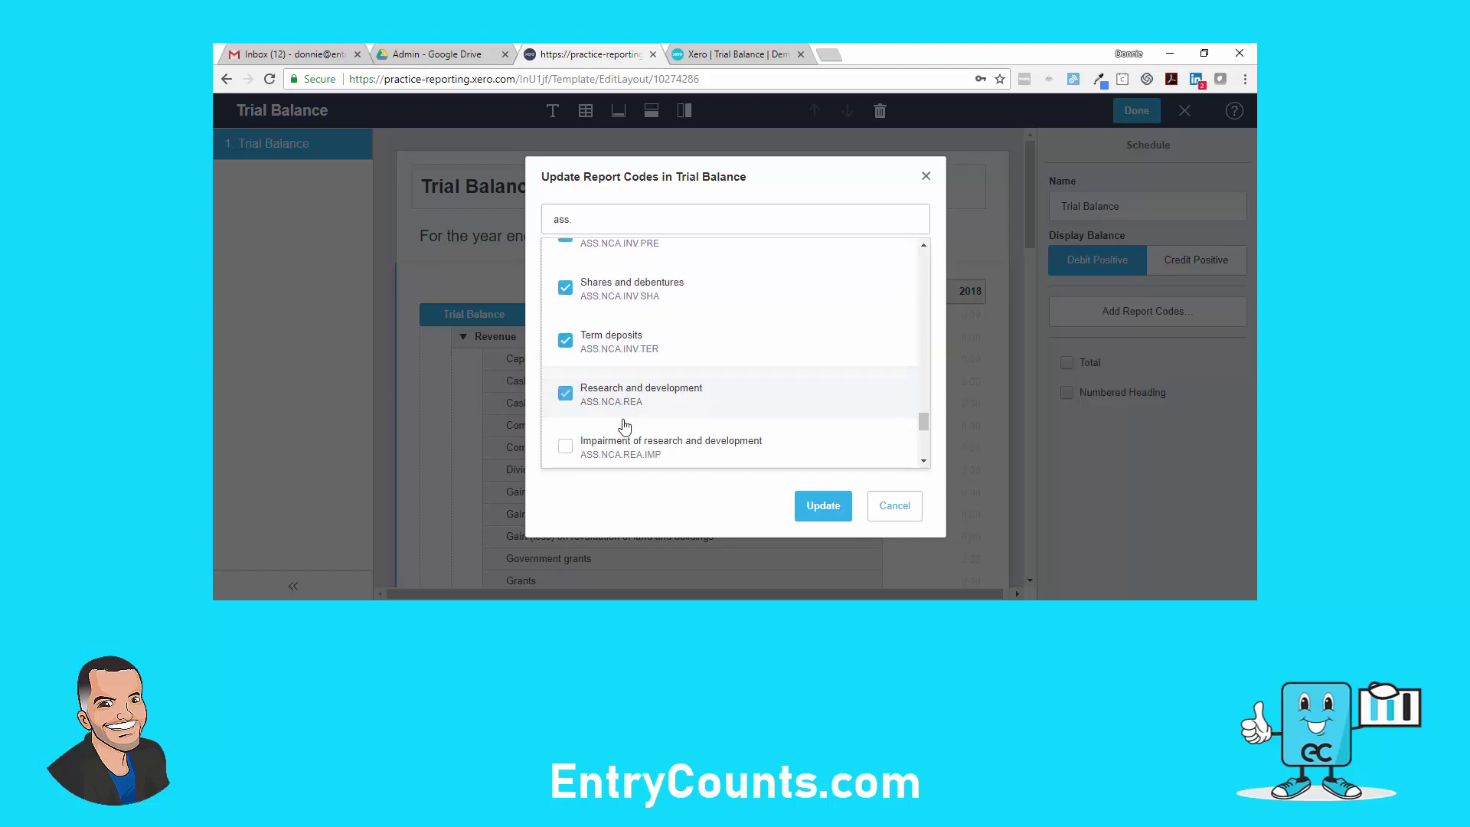
Select Impairment of research and development, Related party receivables - non current, and User defined non current asset including numbers 1 to 3.
{"action": "left_click", "coordinate": [623, 444]}
{"action": "scroll", "coordinate": [623, 429], "scroll_direction": "down", "scroll_amount": 1}
{"action": "left_click", "coordinate": [624, 426]}
{"action": "scroll", "coordinate": [623, 429], "scroll_direction": "down", "scroll_amount": 1}
{"action": "left_click", "coordinate": [623, 417]}
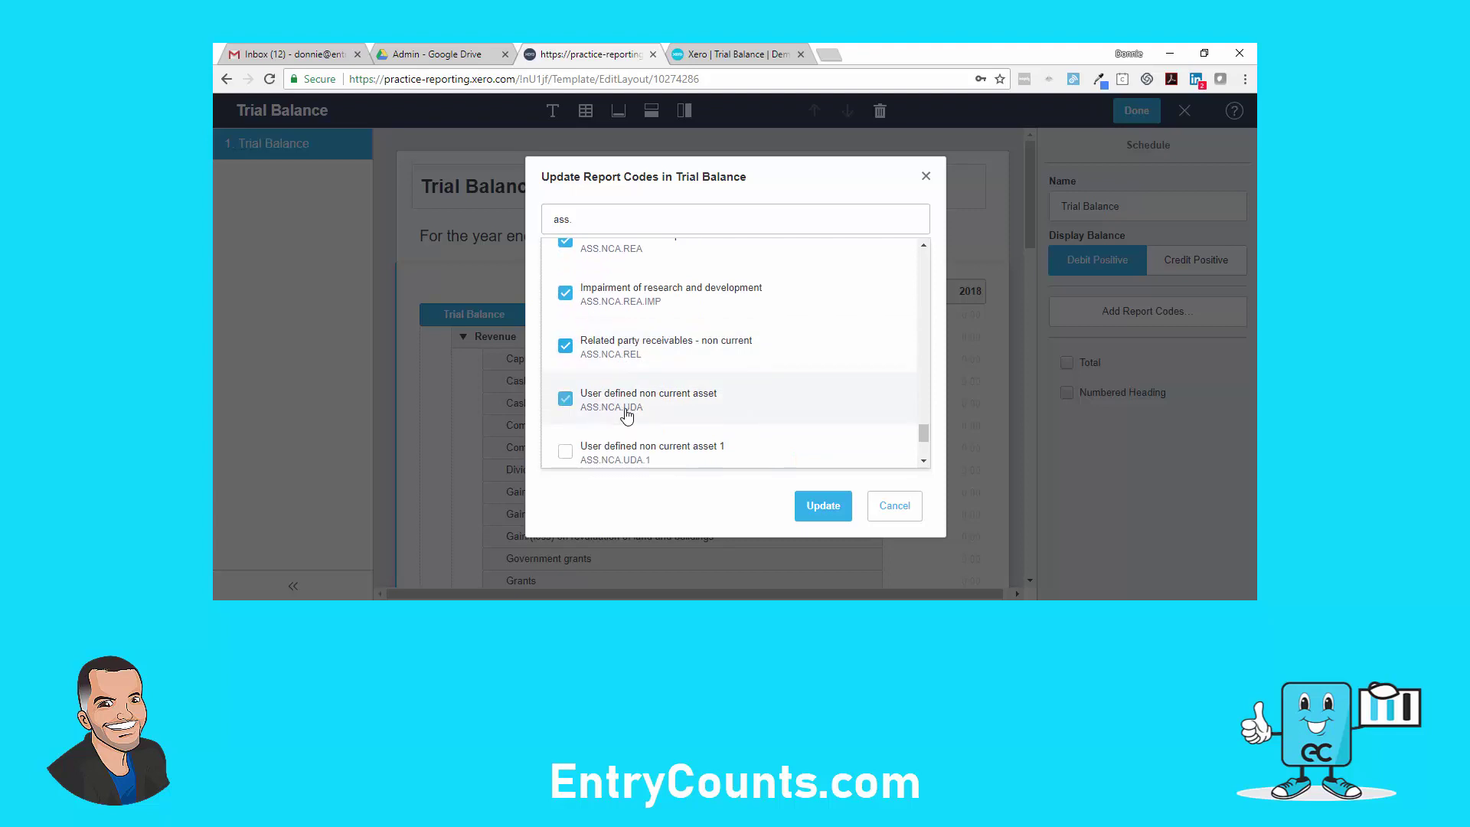
{"action": "scroll", "coordinate": [623, 414], "scroll_direction": "down", "scroll_amount": 1}
{"action": "left_click", "coordinate": [626, 398]}
{"action": "scroll", "coordinate": [628, 430], "scroll_direction": "down", "scroll_amount": 1}
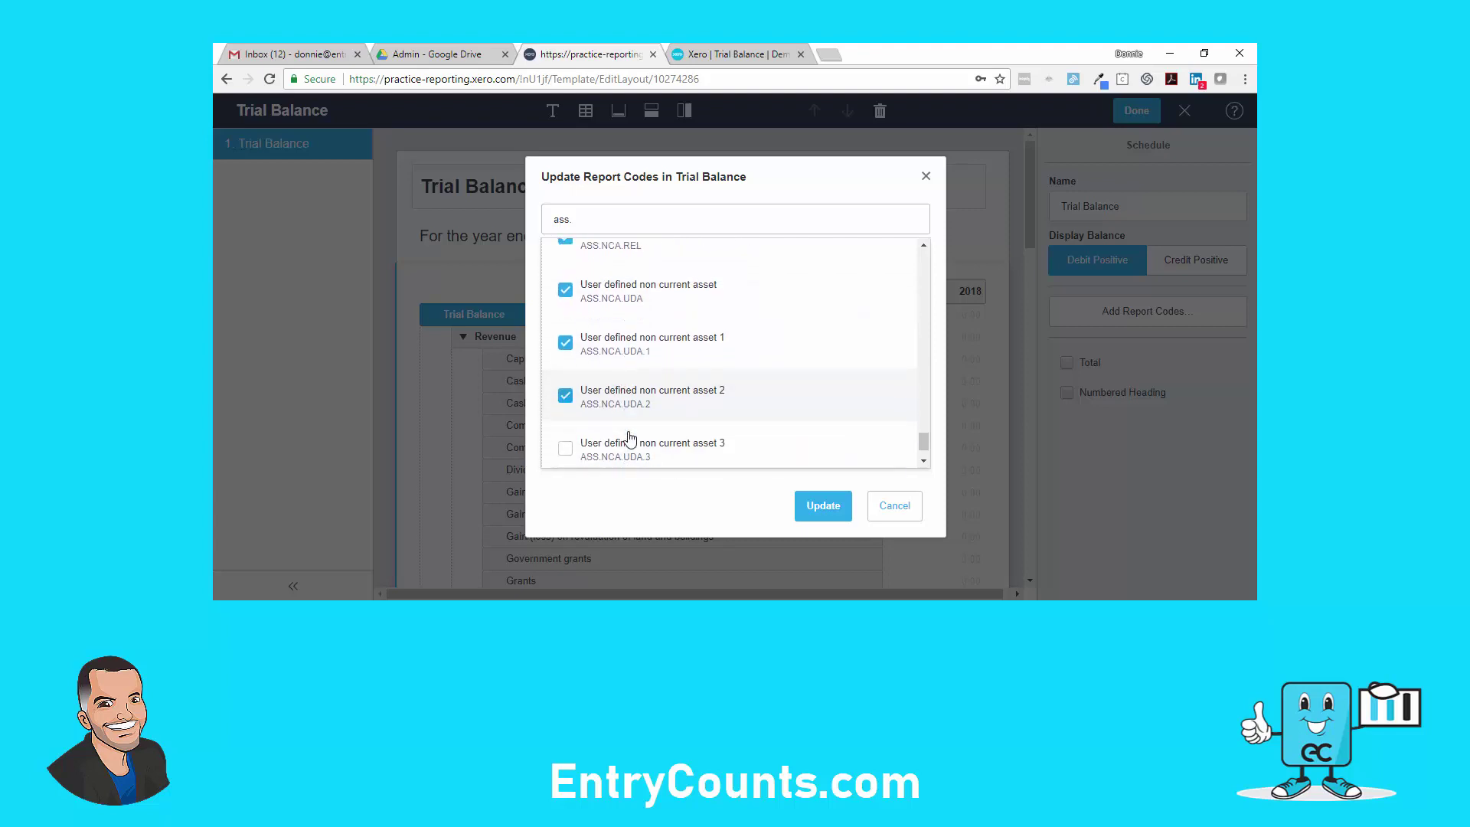
{"action": "left_click", "coordinate": [627, 430]}
Leave Capital gain on disposal of asset unselected and add the selected asset codes to the Trial Balance schedule.
{"action": "scroll", "coordinate": [623, 401], "scroll_direction": "down", "scroll_amount": 1}
{"action": "left_click", "coordinate": [627, 443]}
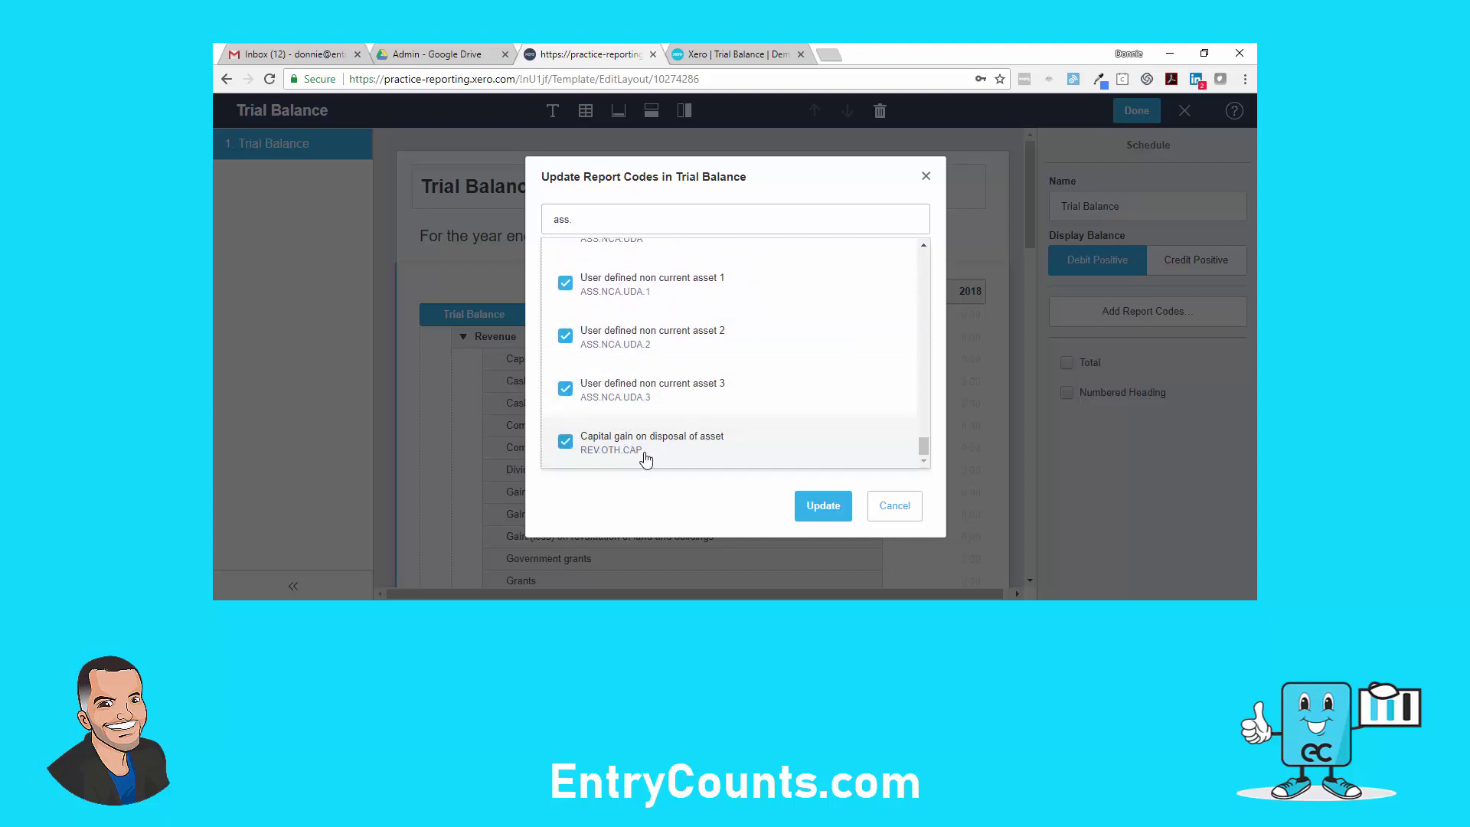
{"action": "left_click", "coordinate": [573, 446]}
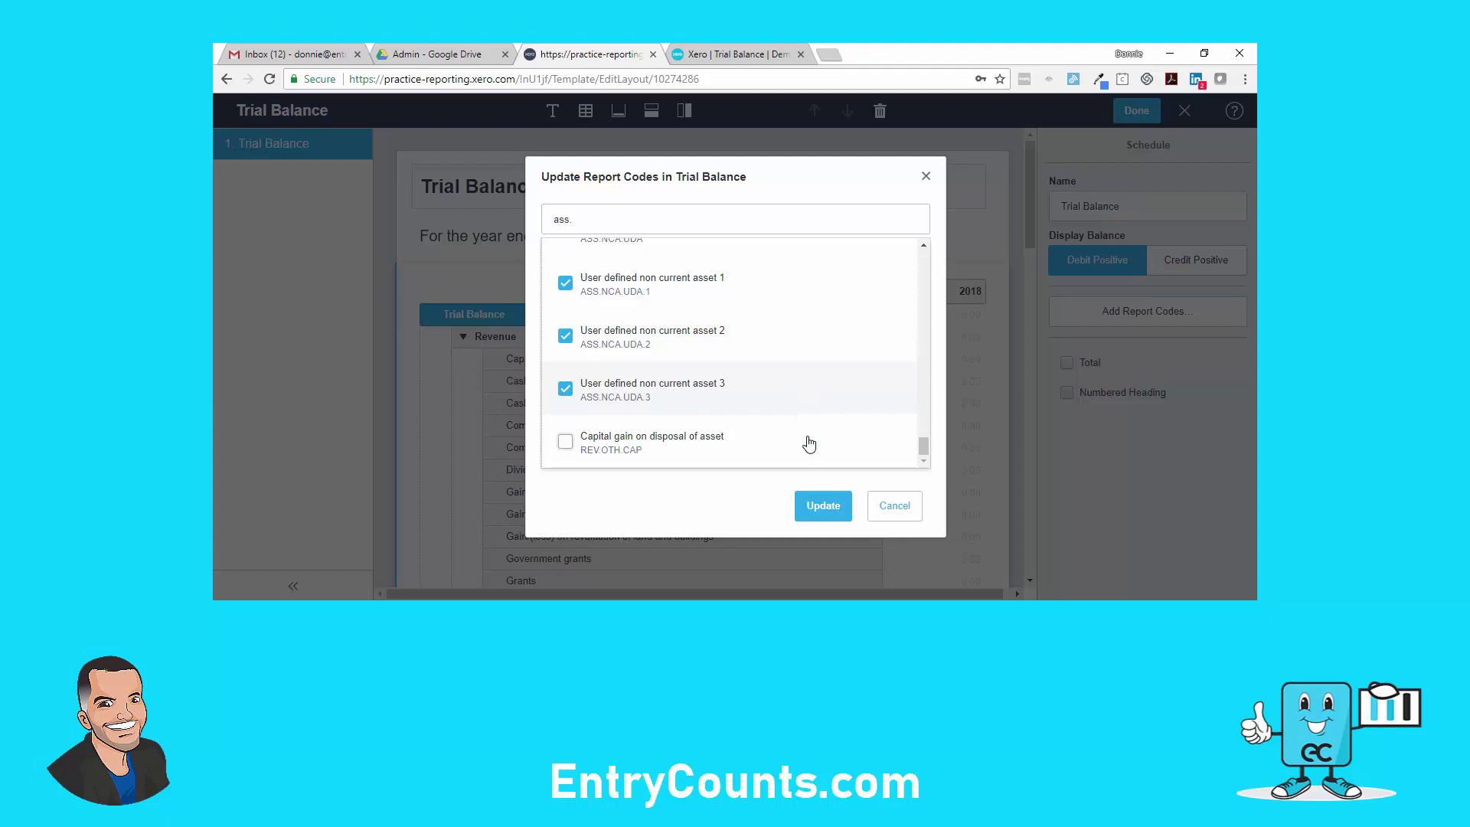
{"action": "left_click", "coordinate": [821, 505]}
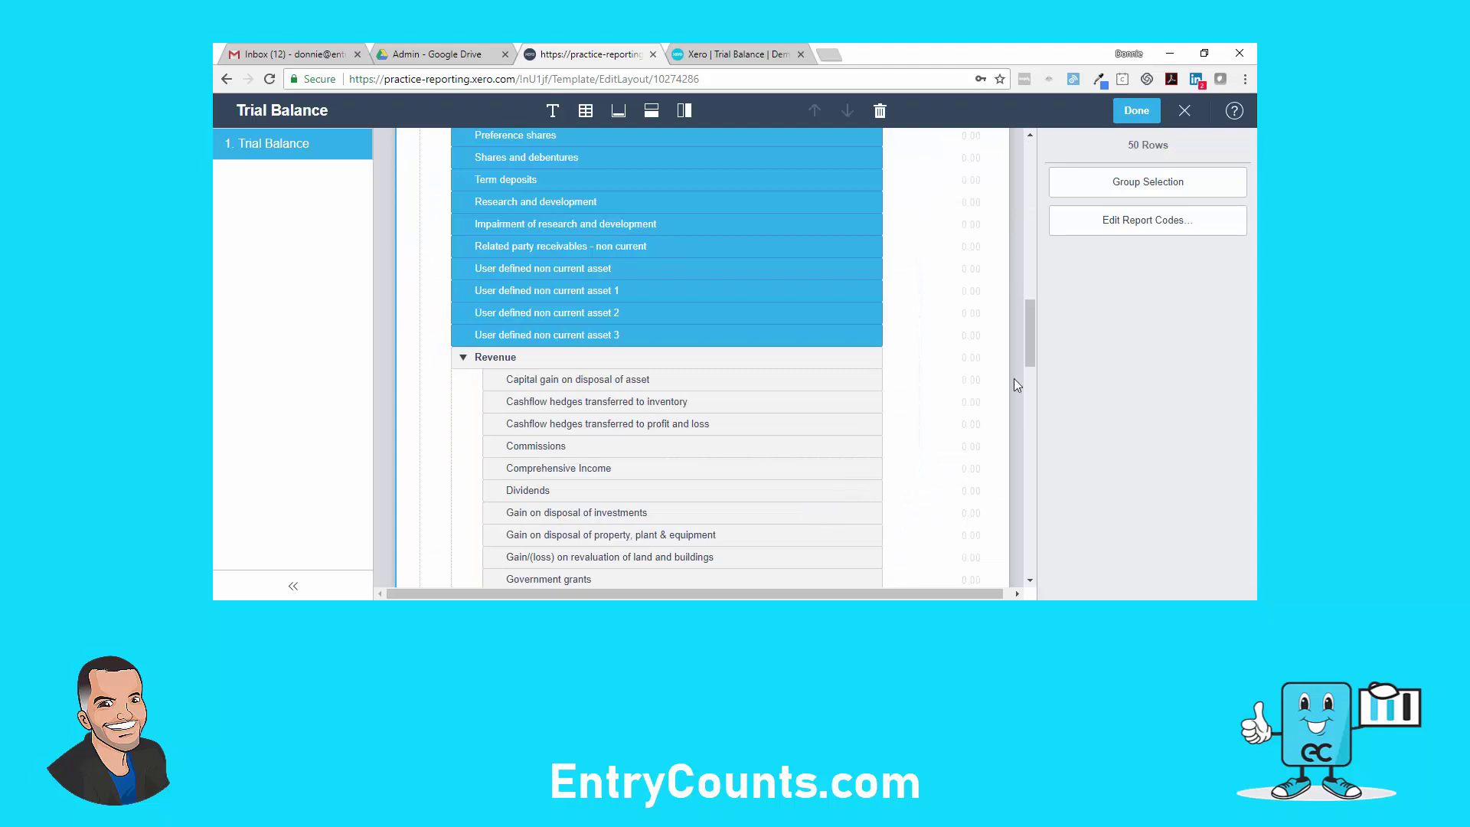
Group the newly added asset rows and name the group Assets.
{"action": "left_click", "coordinate": [1127, 184]}
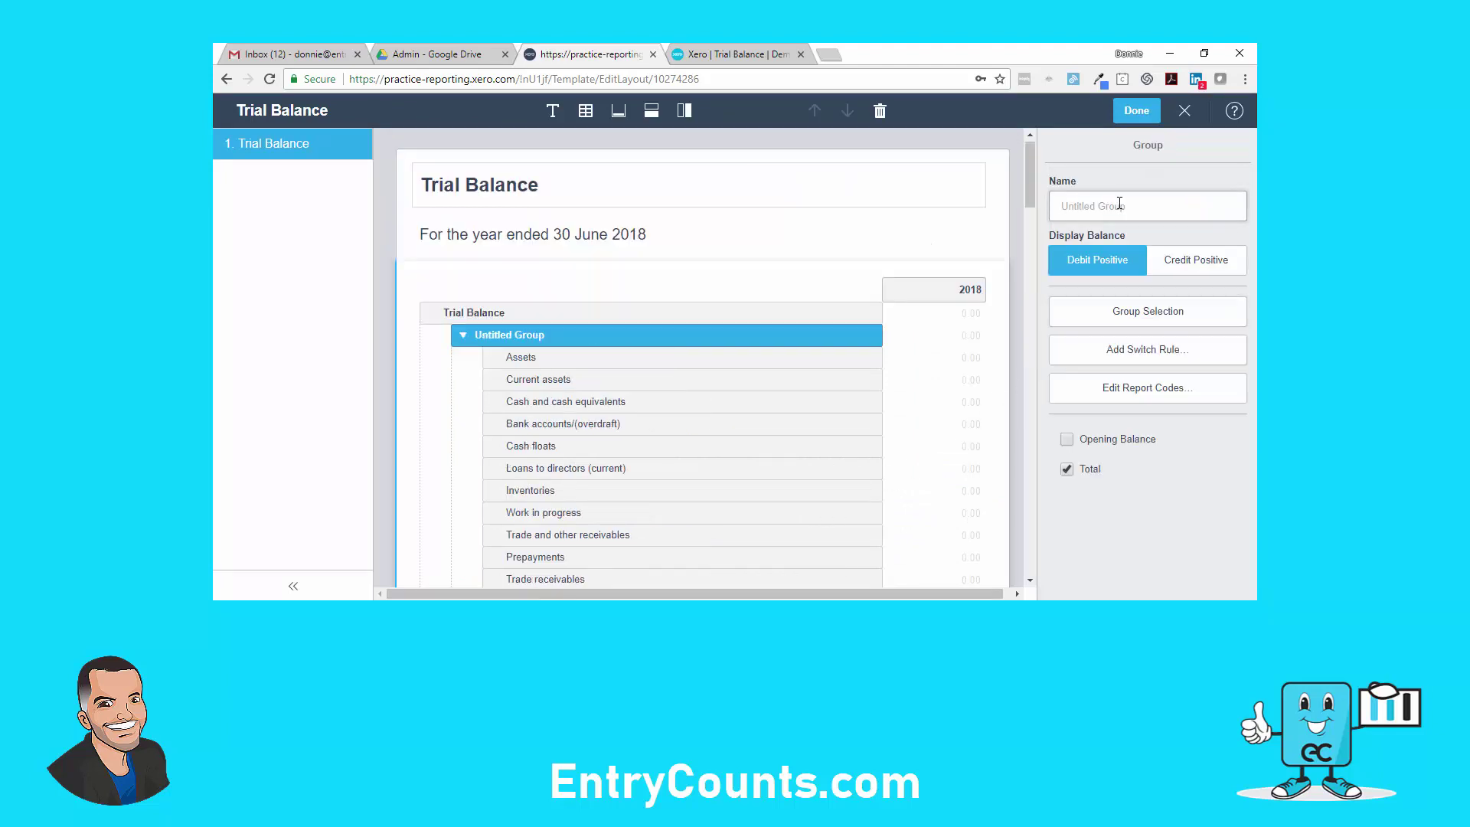
{"action": "type", "text": "Assets"}
{"action": "key", "text": "Tab"}
Filter the Trial Balance schedule's report codes by "lia." and select Liabilities, Current Liabilities, Deferred income, Deferred government grants income and Deferred lease incentives.
{"action": "left_click", "coordinate": [722, 307]}
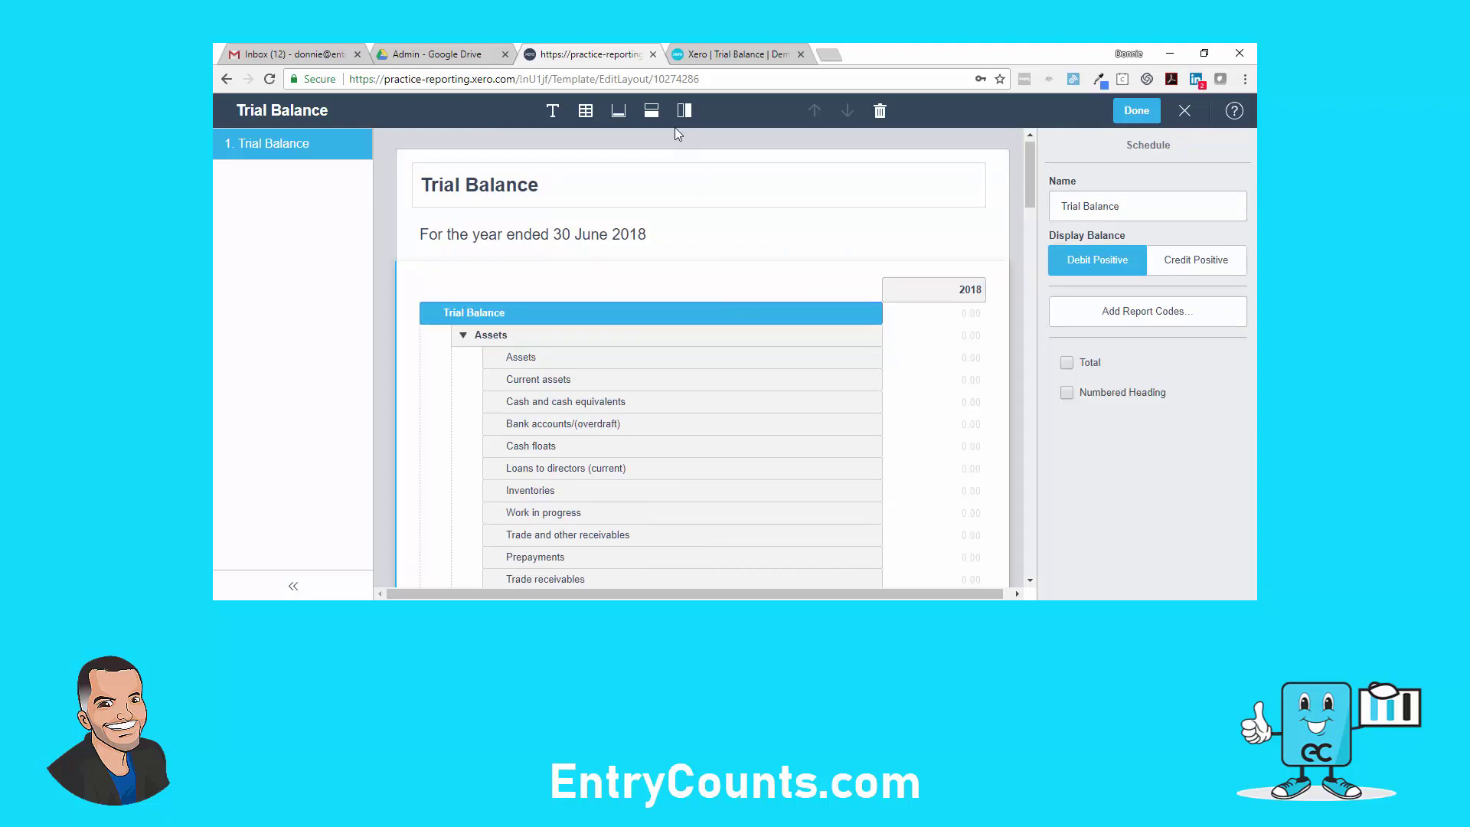
{"action": "left_click", "coordinate": [651, 111]}
{"action": "left_click", "coordinate": [672, 217]}
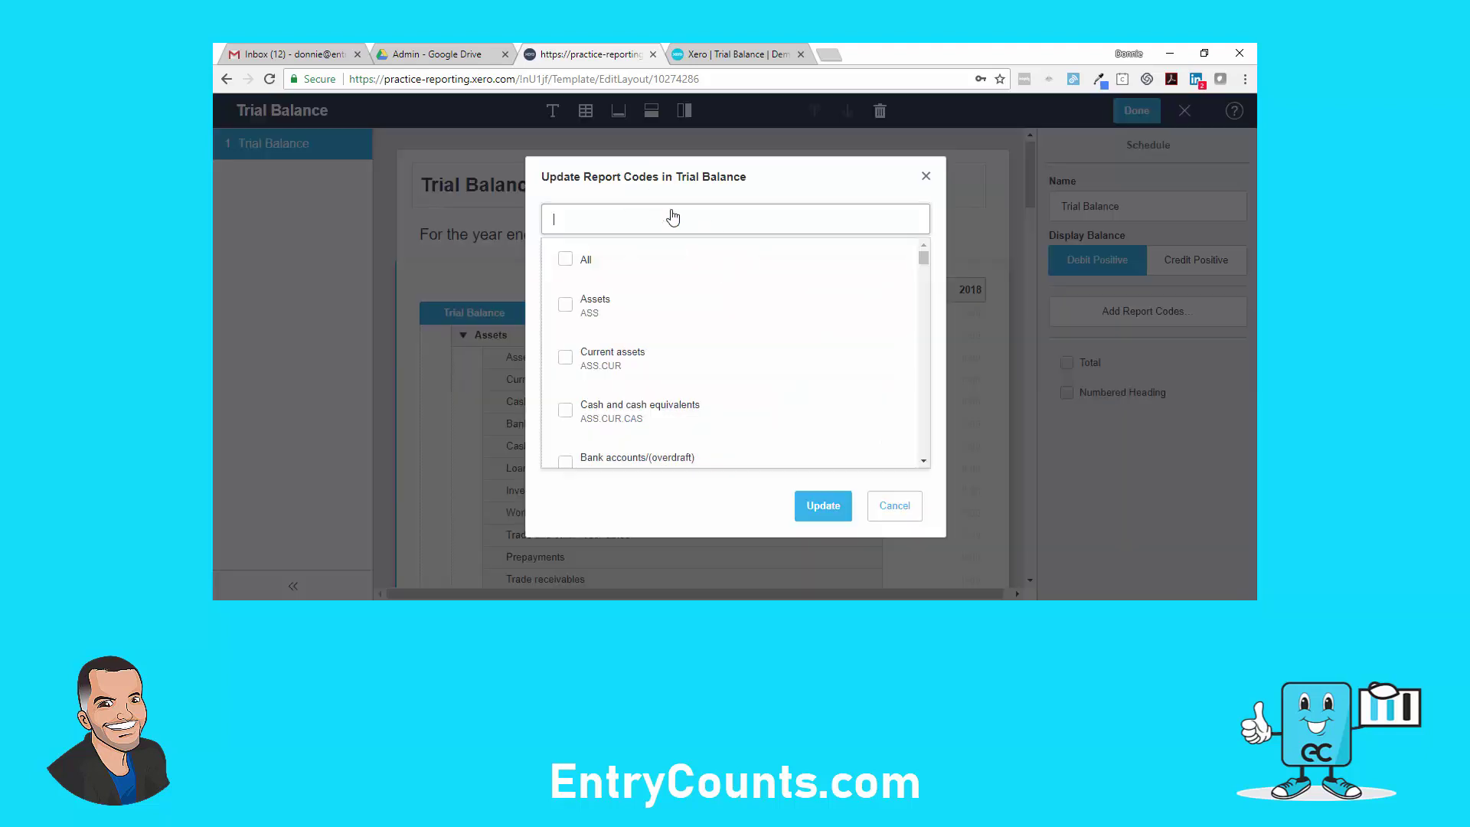
{"action": "type", "text": "lia"}
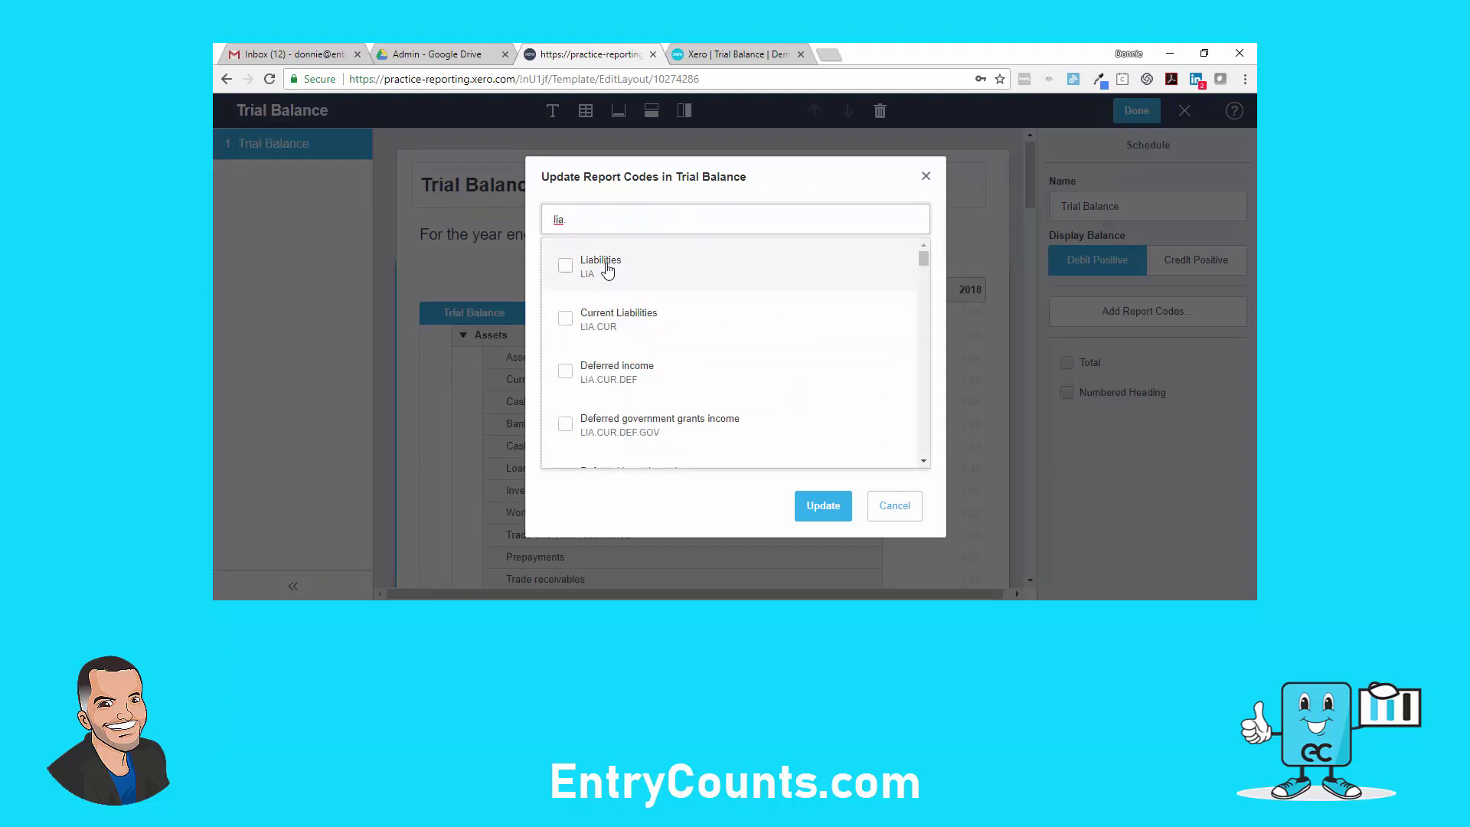
{"action": "left_click", "coordinate": [607, 268]}
{"action": "left_click", "coordinate": [610, 319]}
{"action": "left_click", "coordinate": [617, 373]}
{"action": "left_click", "coordinate": [621, 424]}
{"action": "scroll", "coordinate": [621, 424], "scroll_direction": "down", "scroll_amount": 1}
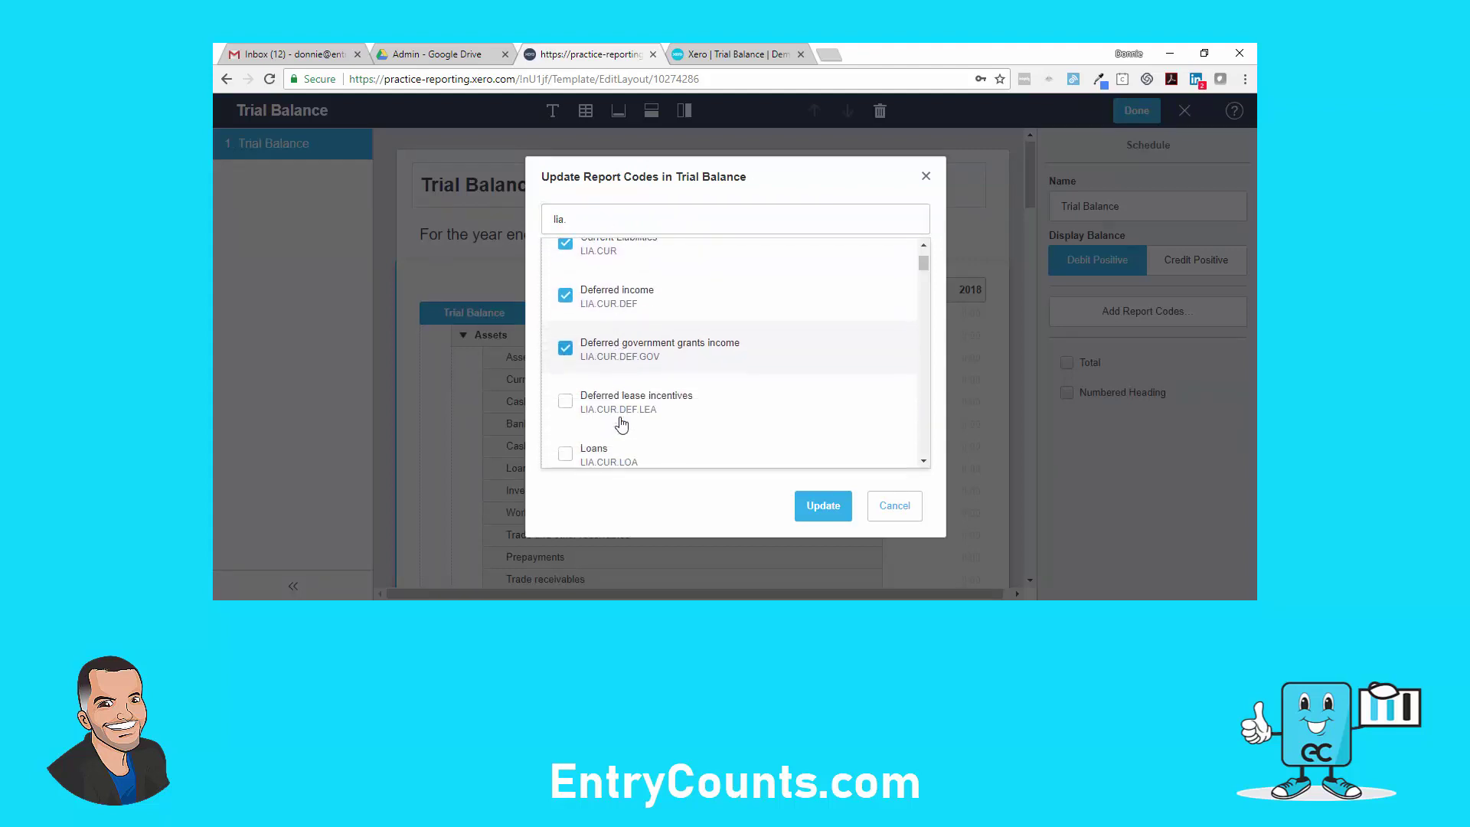
{"action": "left_click", "coordinate": [620, 413]}
Select Loans and the current loan codes for directors, secured, beneficiaries/settlors and unsecured loans.
{"action": "scroll", "coordinate": [620, 413], "scroll_direction": "down", "scroll_amount": 1}
{"action": "left_click", "coordinate": [613, 385]}
{"action": "left_click", "coordinate": [620, 429]}
{"action": "scroll", "coordinate": [620, 417], "scroll_direction": "down", "scroll_amount": 1}
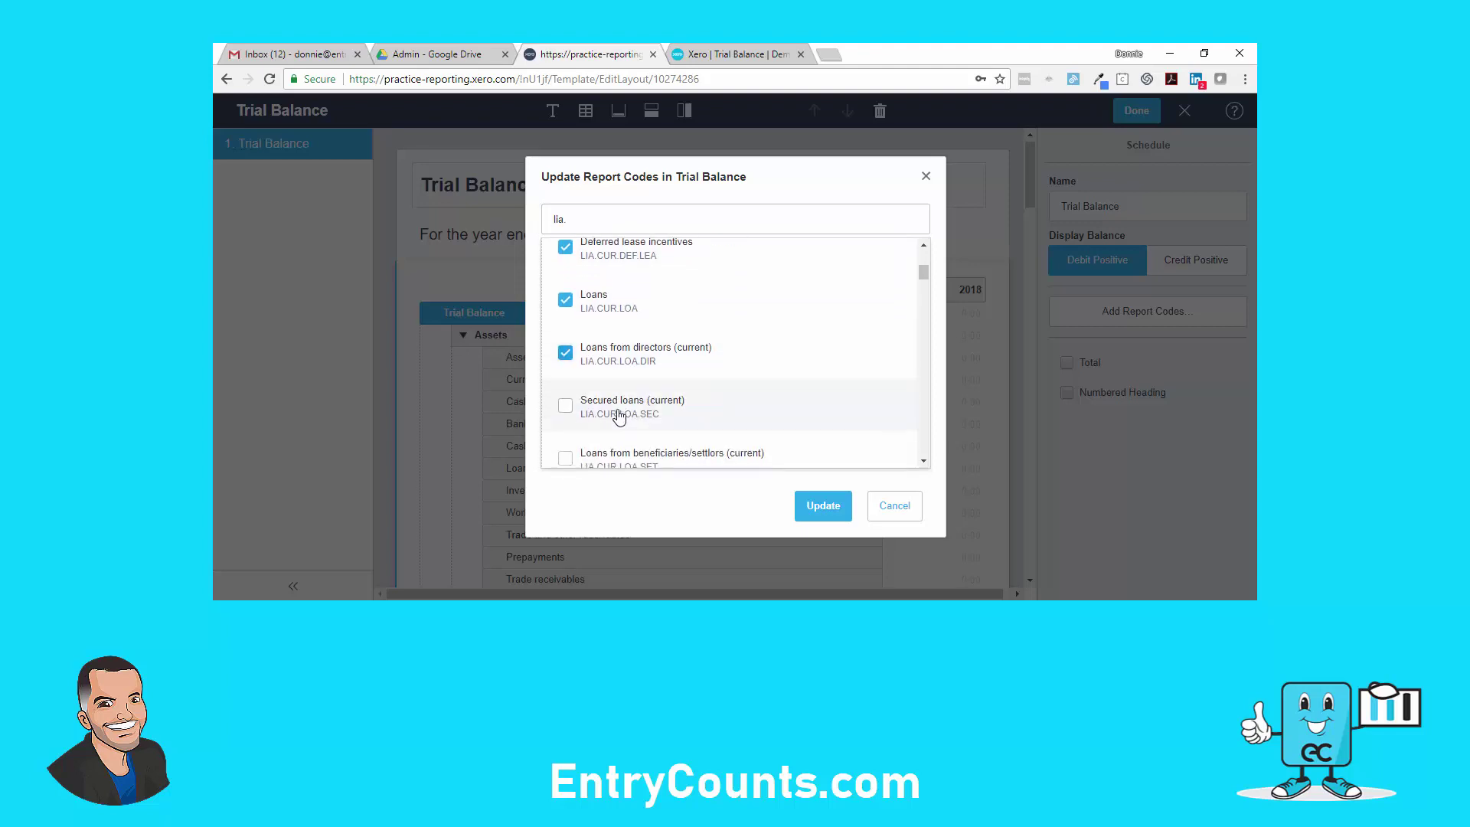
{"action": "left_click", "coordinate": [620, 416]}
{"action": "scroll", "coordinate": [617, 423], "scroll_direction": "down", "scroll_amount": 2}
{"action": "left_click", "coordinate": [612, 310]}
{"action": "left_click", "coordinate": [616, 360]}
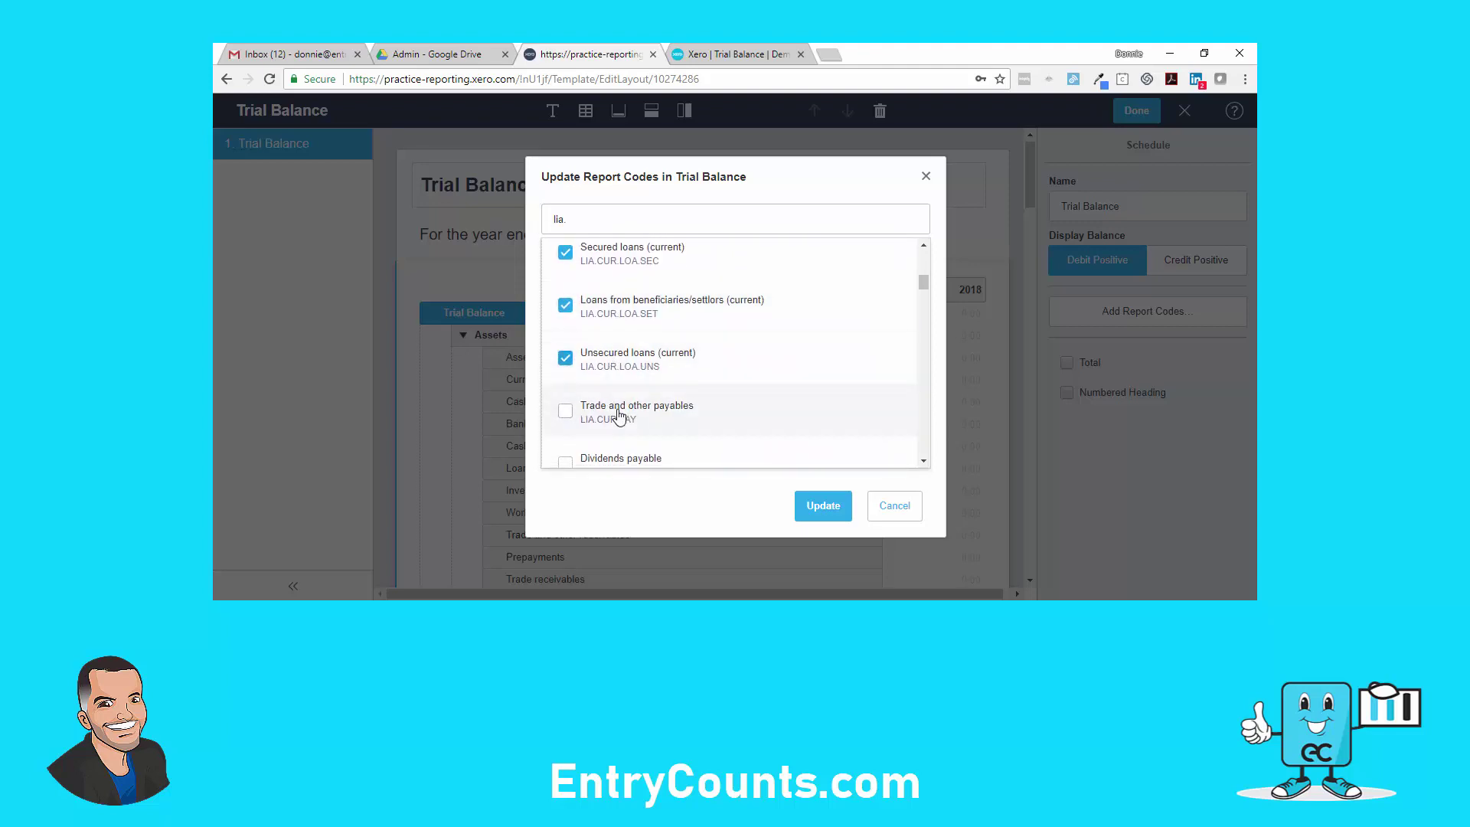
Select Trade and other payables, Dividends payable, Employee entitlements and PAYG.
{"action": "left_click", "coordinate": [620, 416]}
{"action": "scroll", "coordinate": [619, 417], "scroll_direction": "down", "scroll_amount": 1}
{"action": "left_click", "coordinate": [617, 419]}
{"action": "left_click", "coordinate": [616, 435]}
{"action": "scroll", "coordinate": [617, 436], "scroll_direction": "down", "scroll_amount": 1}
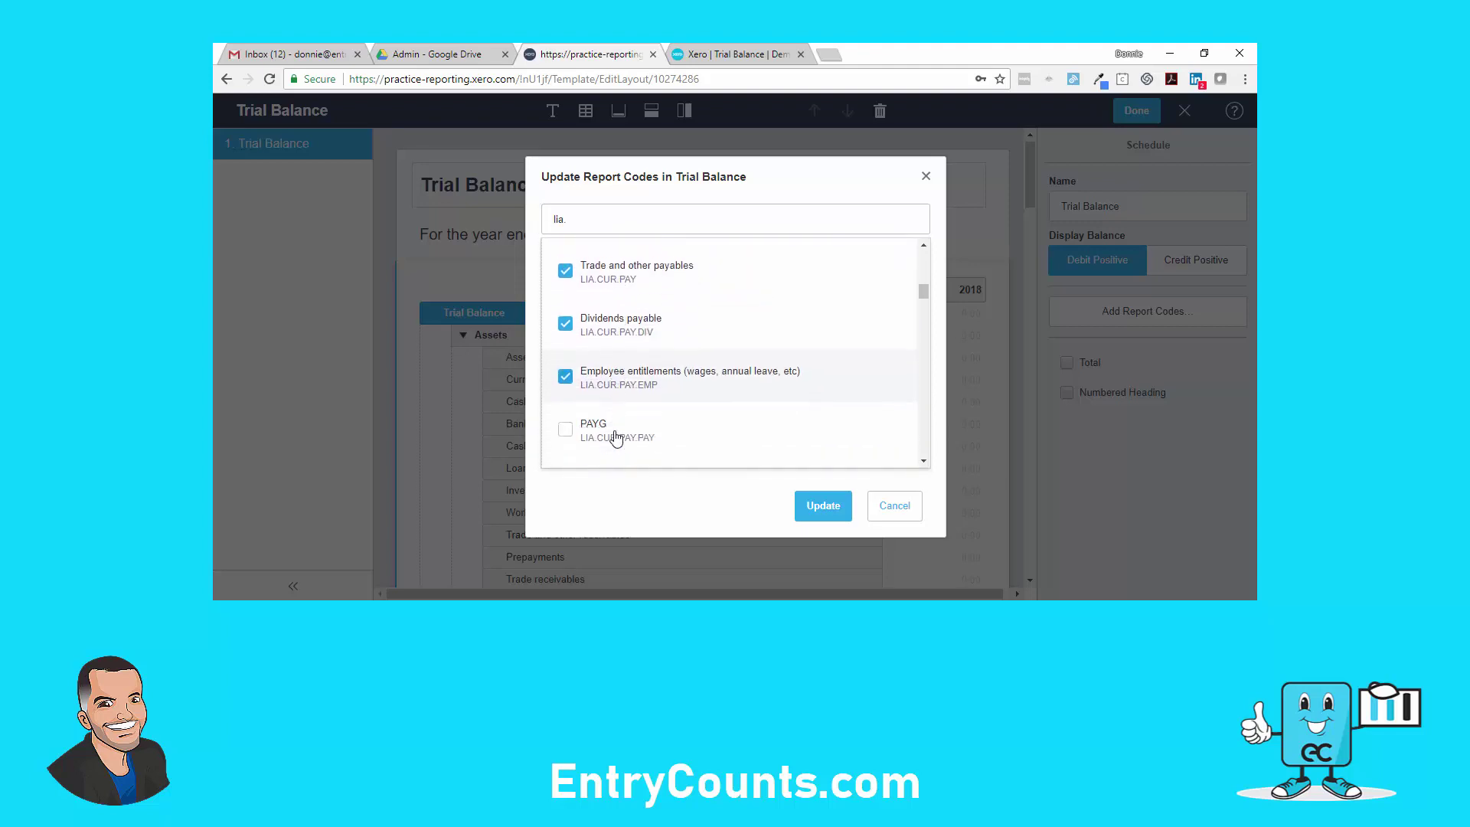
{"action": "left_click", "coordinate": [616, 432]}
Select the current liability codes following PAYG, including Tax, Deferred tax and Goods and services tax.
{"action": "scroll", "coordinate": [614, 418], "scroll_direction": "down", "scroll_amount": 1}
{"action": "left_click", "coordinate": [613, 405]}
{"action": "left_click", "coordinate": [613, 442]}
{"action": "scroll", "coordinate": [615, 445], "scroll_direction": "down", "scroll_amount": 2}
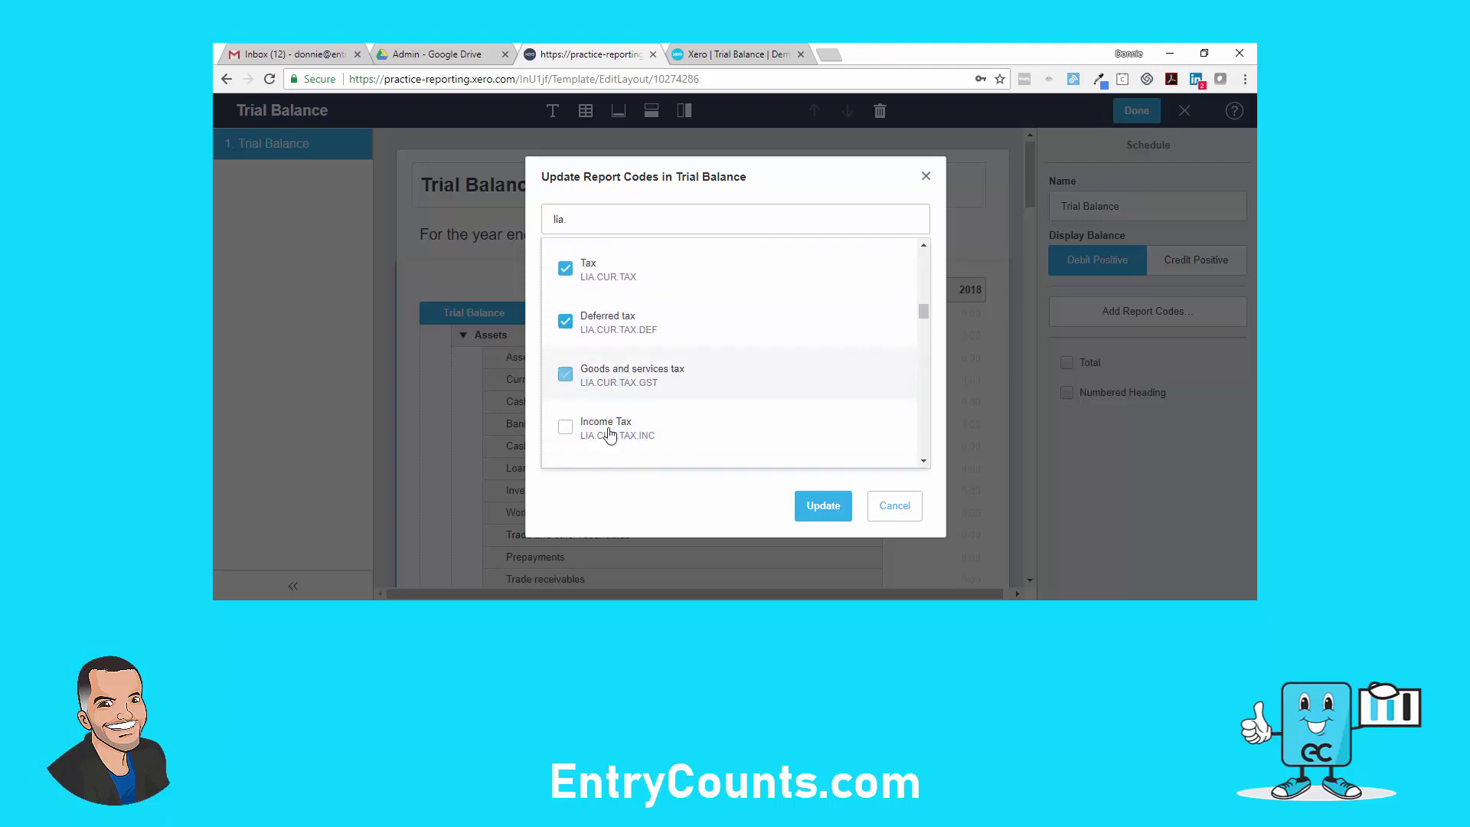
Select Income Tax and its codes from franking and imputation credits through income tax paid, income tax refunded, tax credits and Witholding tax paid.
{"action": "scroll", "coordinate": [609, 429], "scroll_direction": "down", "scroll_amount": 1}
{"action": "left_click", "coordinate": [610, 409]}
{"action": "scroll", "coordinate": [621, 418], "scroll_direction": "down", "scroll_amount": 2}
{"action": "left_click", "coordinate": [623, 313]}
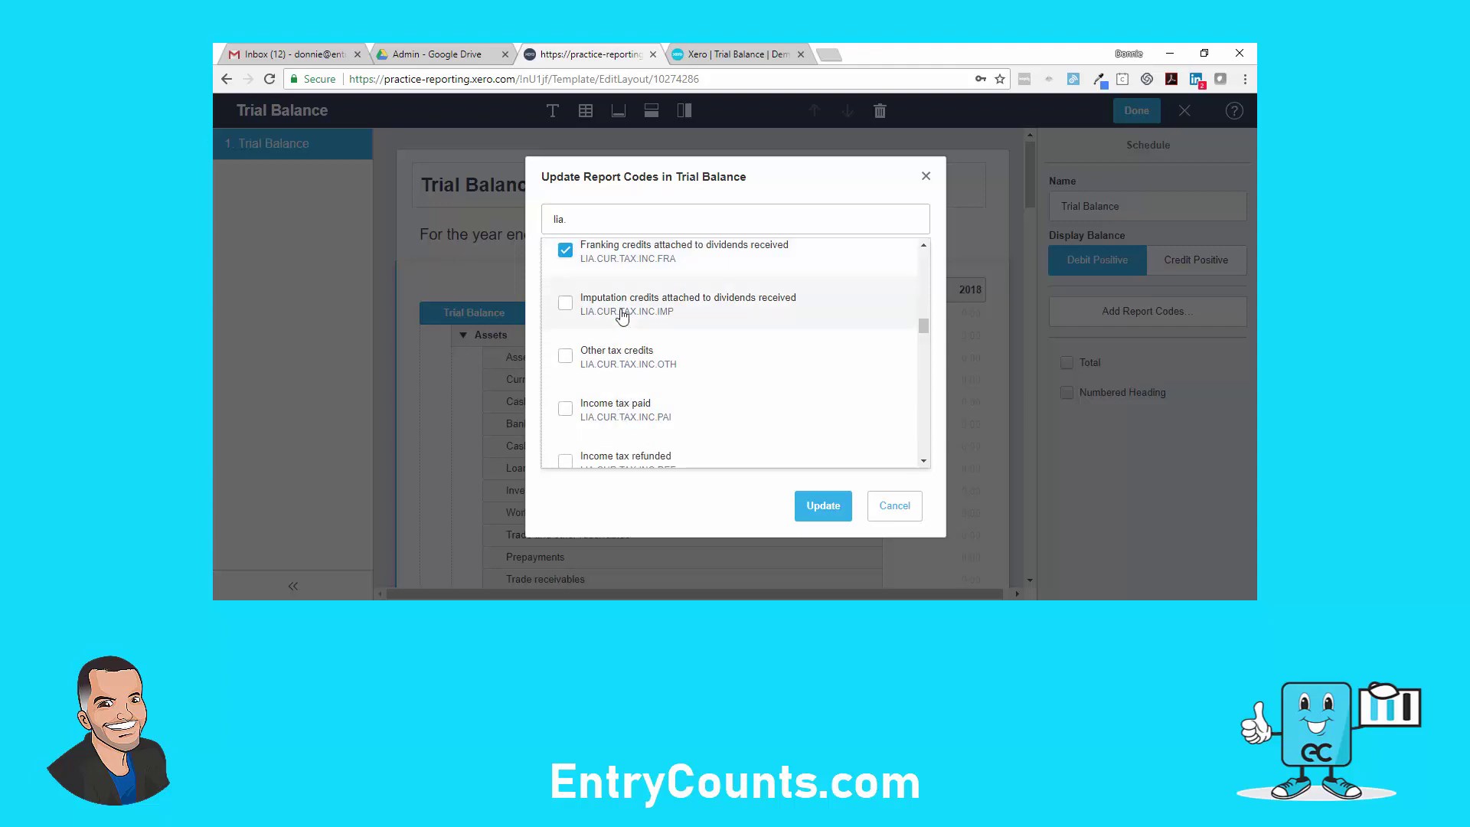
{"action": "scroll", "coordinate": [623, 426], "scroll_direction": "down", "scroll_amount": 1}
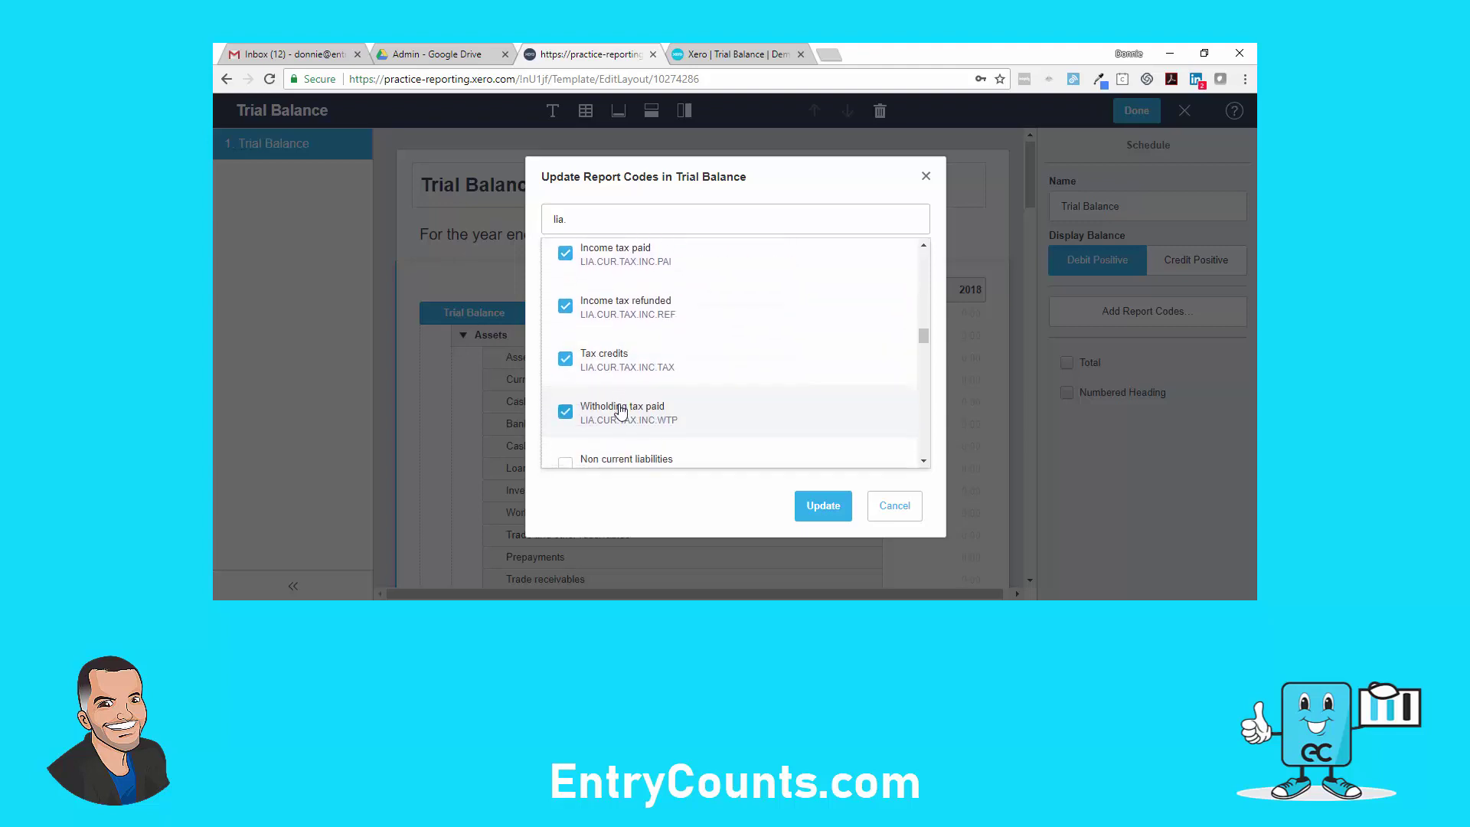
Select Non current liabilities, Beneficiary/shareholder advance accounts and drawings, Loans, and the director, secured, beneficiaries/settlors and unsecured non current loan codes.
{"action": "scroll", "coordinate": [620, 405], "scroll_direction": "down", "scroll_amount": 1}
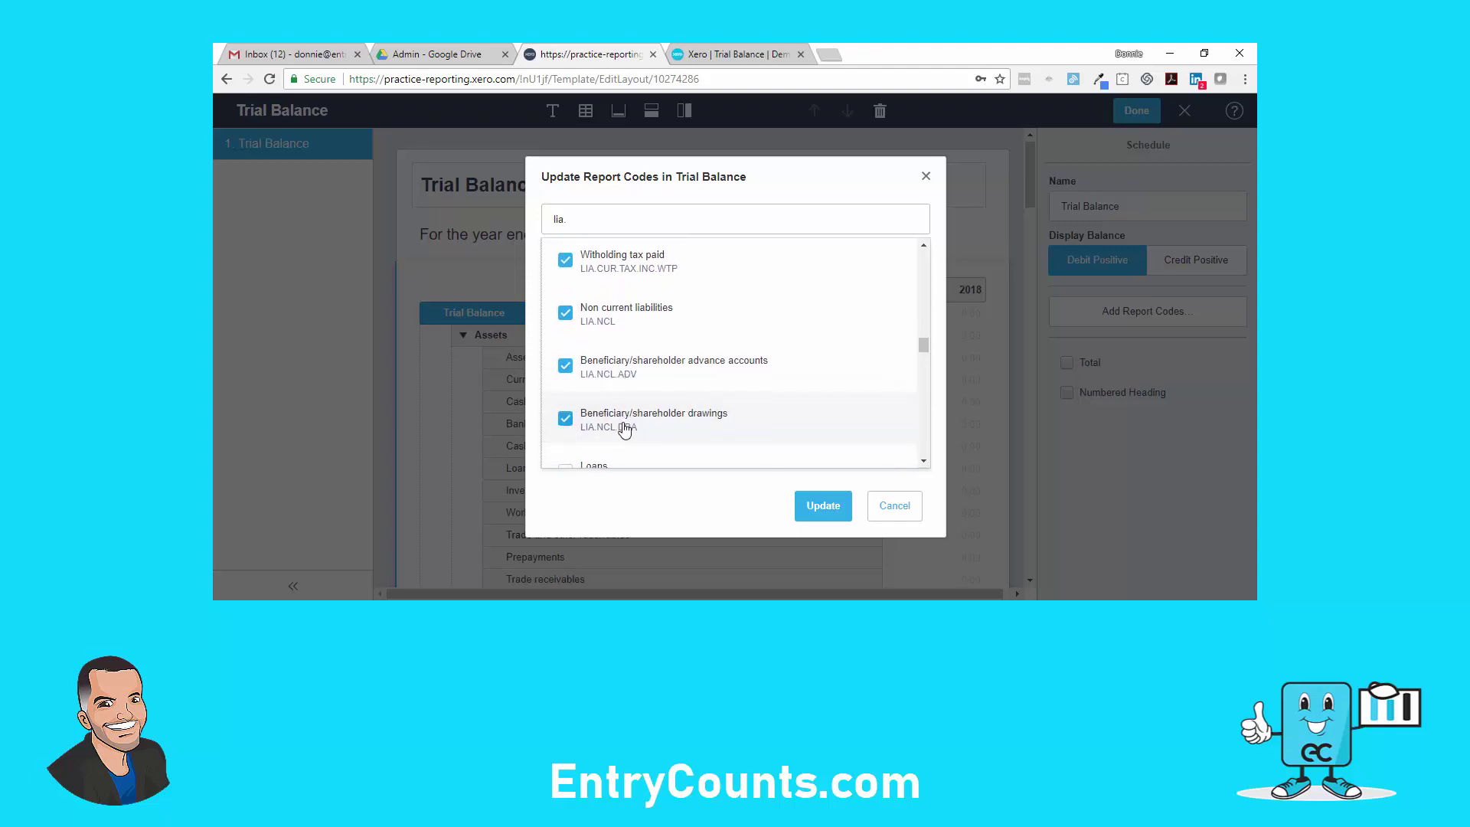
{"action": "scroll", "coordinate": [624, 428], "scroll_direction": "down", "scroll_amount": 1}
{"action": "left_click", "coordinate": [617, 397]}
{"action": "scroll", "coordinate": [619, 417], "scroll_direction": "down", "scroll_amount": 1}
{"action": "left_click", "coordinate": [620, 430]}
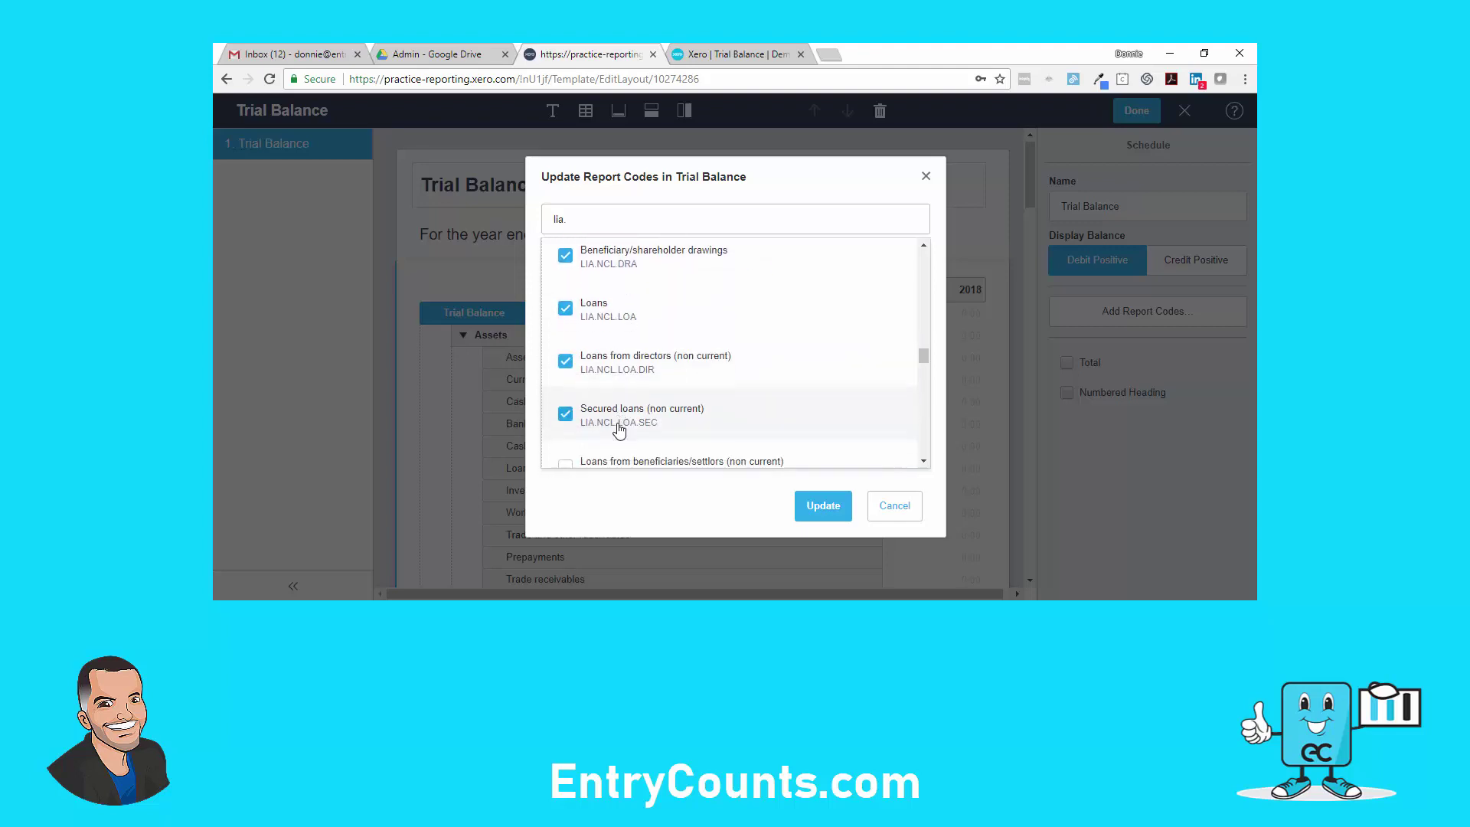
{"action": "scroll", "coordinate": [616, 383], "scroll_direction": "down", "scroll_amount": 2}
{"action": "left_click", "coordinate": [613, 335]}
Select User defined current liability and User defined current liability 1 to 3.
{"action": "left_click", "coordinate": [617, 429]}
{"action": "scroll", "coordinate": [615, 421], "scroll_direction": "down", "scroll_amount": 1}
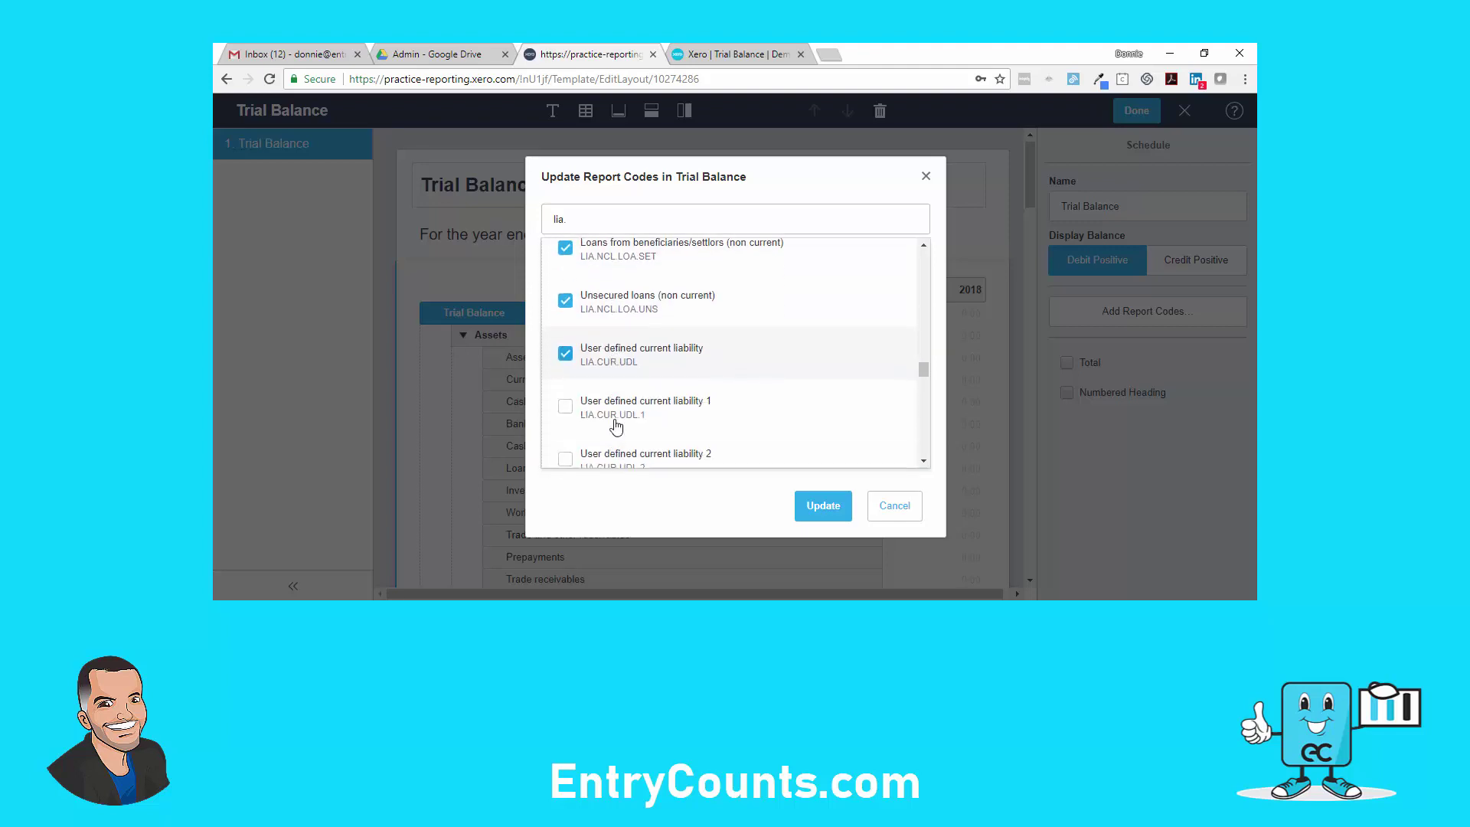
{"action": "left_click", "coordinate": [615, 421]}
{"action": "scroll", "coordinate": [618, 410], "scroll_direction": "down", "scroll_amount": 1}
{"action": "left_click", "coordinate": [621, 433]}
Select User defined non current liability and User defined non current liability 1 to 3.
{"action": "scroll", "coordinate": [621, 421], "scroll_direction": "down", "scroll_amount": 1}
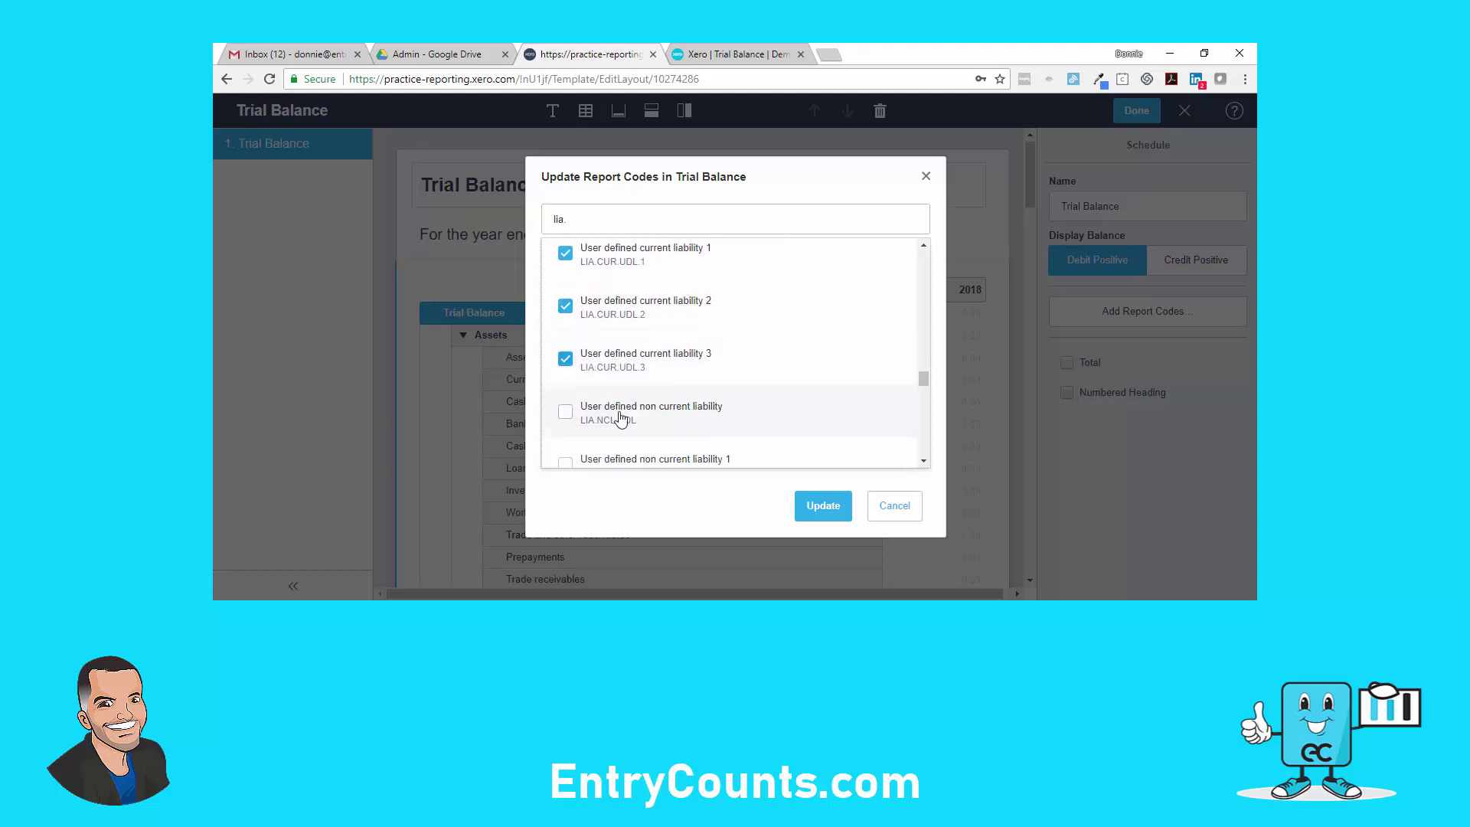
{"action": "left_click", "coordinate": [621, 417]}
{"action": "scroll", "coordinate": [617, 420], "scroll_direction": "down", "scroll_amount": 2}
{"action": "left_click", "coordinate": [625, 321]}
{"action": "left_click", "coordinate": [621, 373]}
{"action": "scroll", "coordinate": [620, 373], "scroll_direction": "down", "scroll_amount": 1}
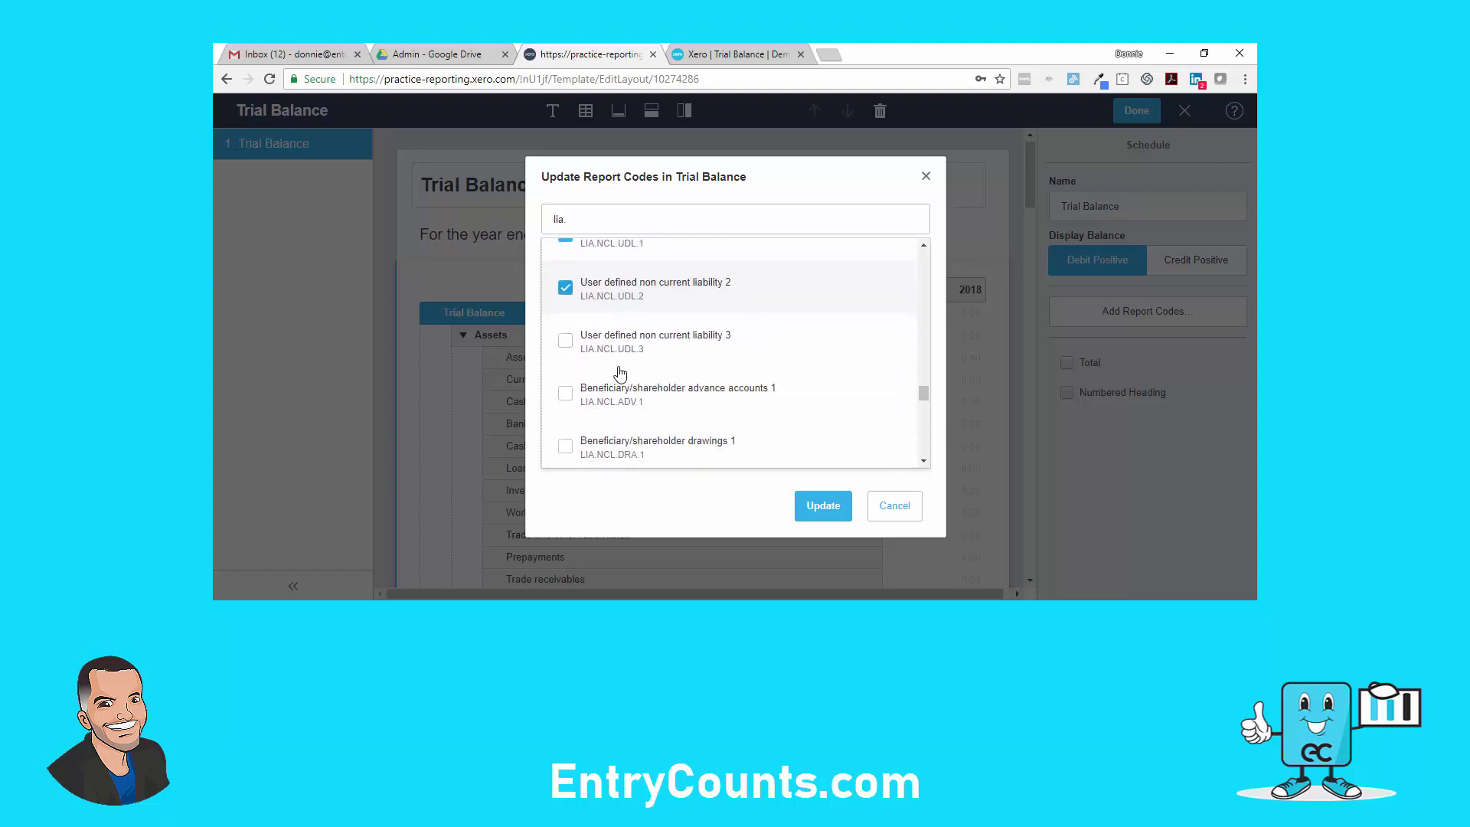
{"action": "left_click", "coordinate": [617, 352]}
Select Beneficiary/shareholder advance accounts 1 to 3 and Beneficiary/shareholder drawings 1 to 3.
{"action": "left_click", "coordinate": [615, 387]}
{"action": "scroll", "coordinate": [615, 388], "scroll_direction": "down", "scroll_amount": 1}
{"action": "left_click", "coordinate": [616, 379]}
{"action": "left_click", "coordinate": [617, 426]}
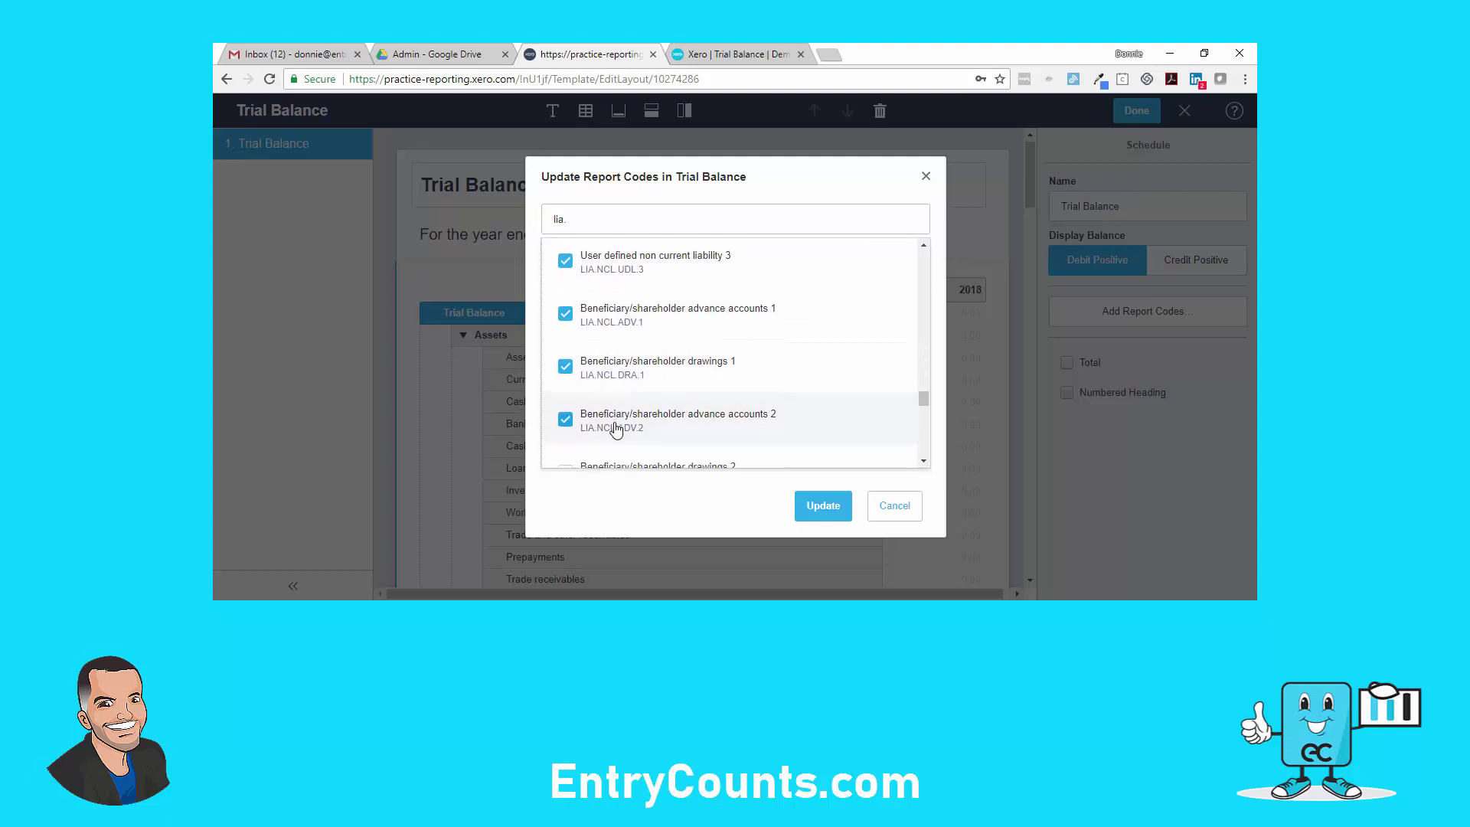
{"action": "scroll", "coordinate": [617, 421], "scroll_direction": "down", "scroll_amount": 1}
{"action": "left_click", "coordinate": [617, 411]}
{"action": "scroll", "coordinate": [619, 417], "scroll_direction": "down", "scroll_amount": 1}
{"action": "left_click", "coordinate": [622, 432]}
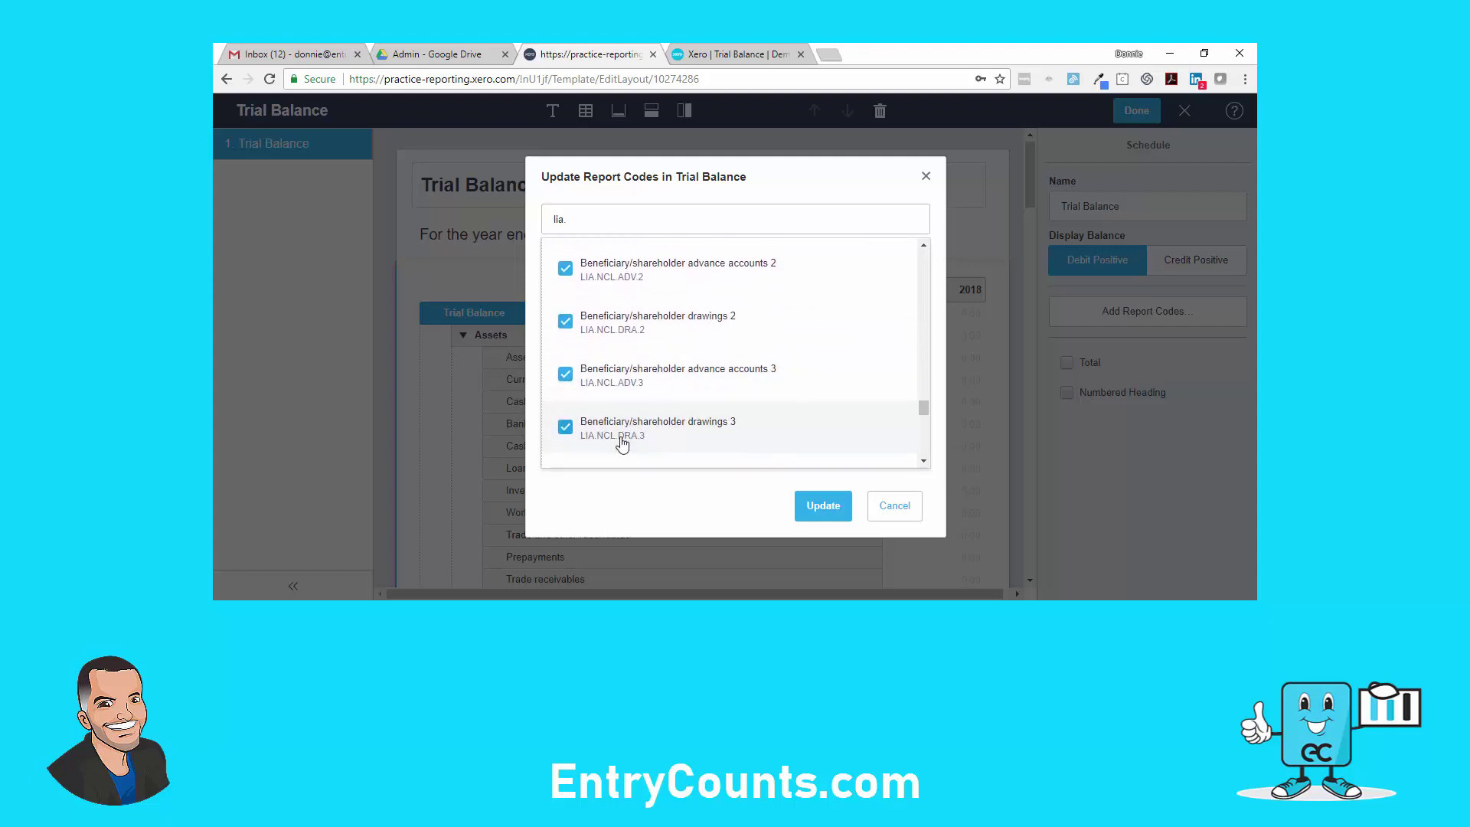
Select Beneficiary/shareholder advance accounts and drawings 4 and 5, plus the non current and current Related party payables.
{"action": "scroll", "coordinate": [622, 433], "scroll_direction": "down", "scroll_amount": 1}
{"action": "left_click", "coordinate": [623, 417]}
{"action": "scroll", "coordinate": [624, 413], "scroll_direction": "down", "scroll_amount": 1}
{"action": "left_click", "coordinate": [626, 391]}
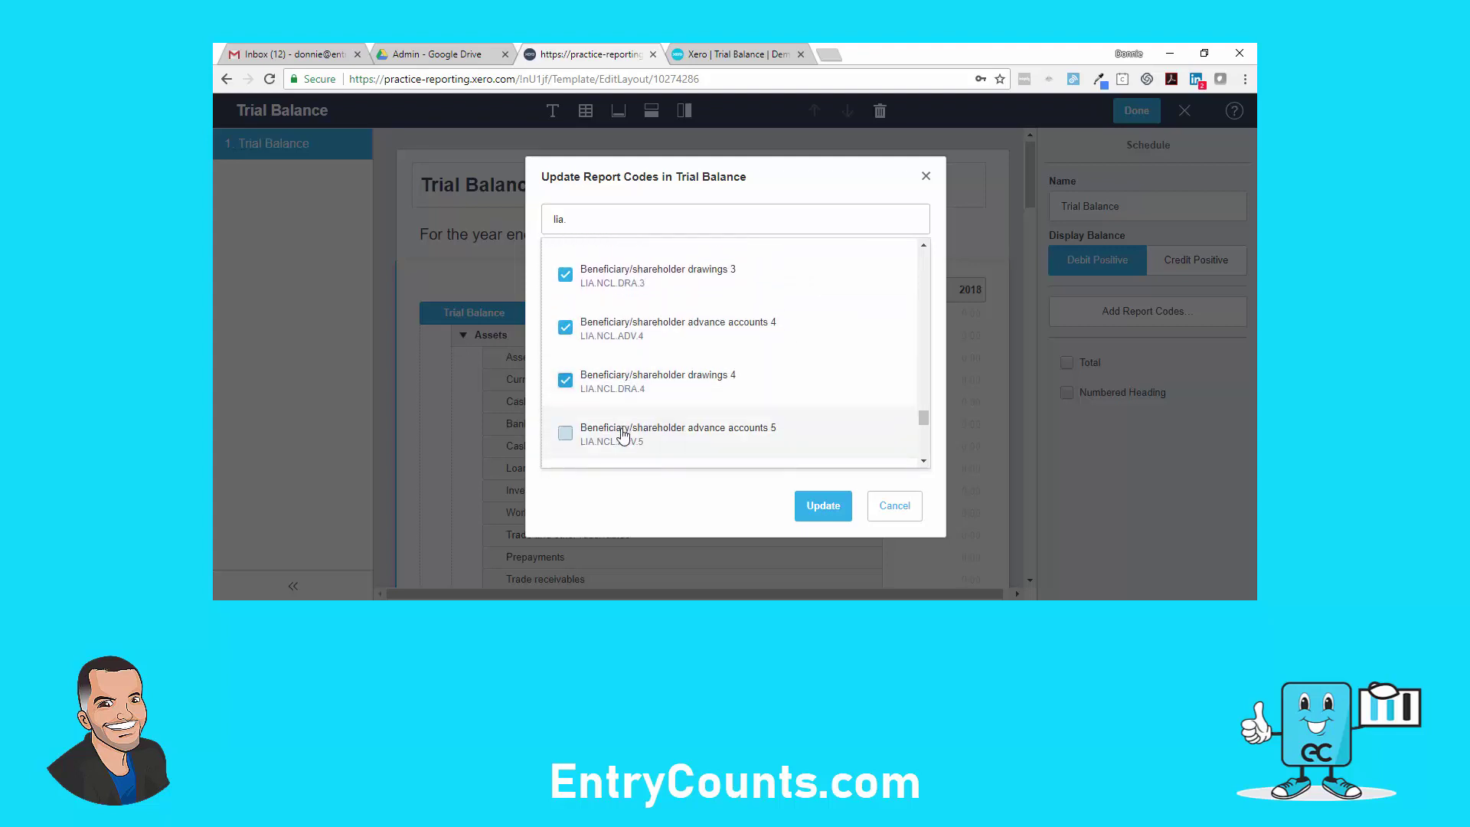
{"action": "left_click", "coordinate": [623, 428]}
{"action": "scroll", "coordinate": [623, 428], "scroll_direction": "down", "scroll_amount": 1}
{"action": "left_click", "coordinate": [623, 330]}
{"action": "left_click", "coordinate": [624, 383]}
{"action": "left_click", "coordinate": [621, 438]}
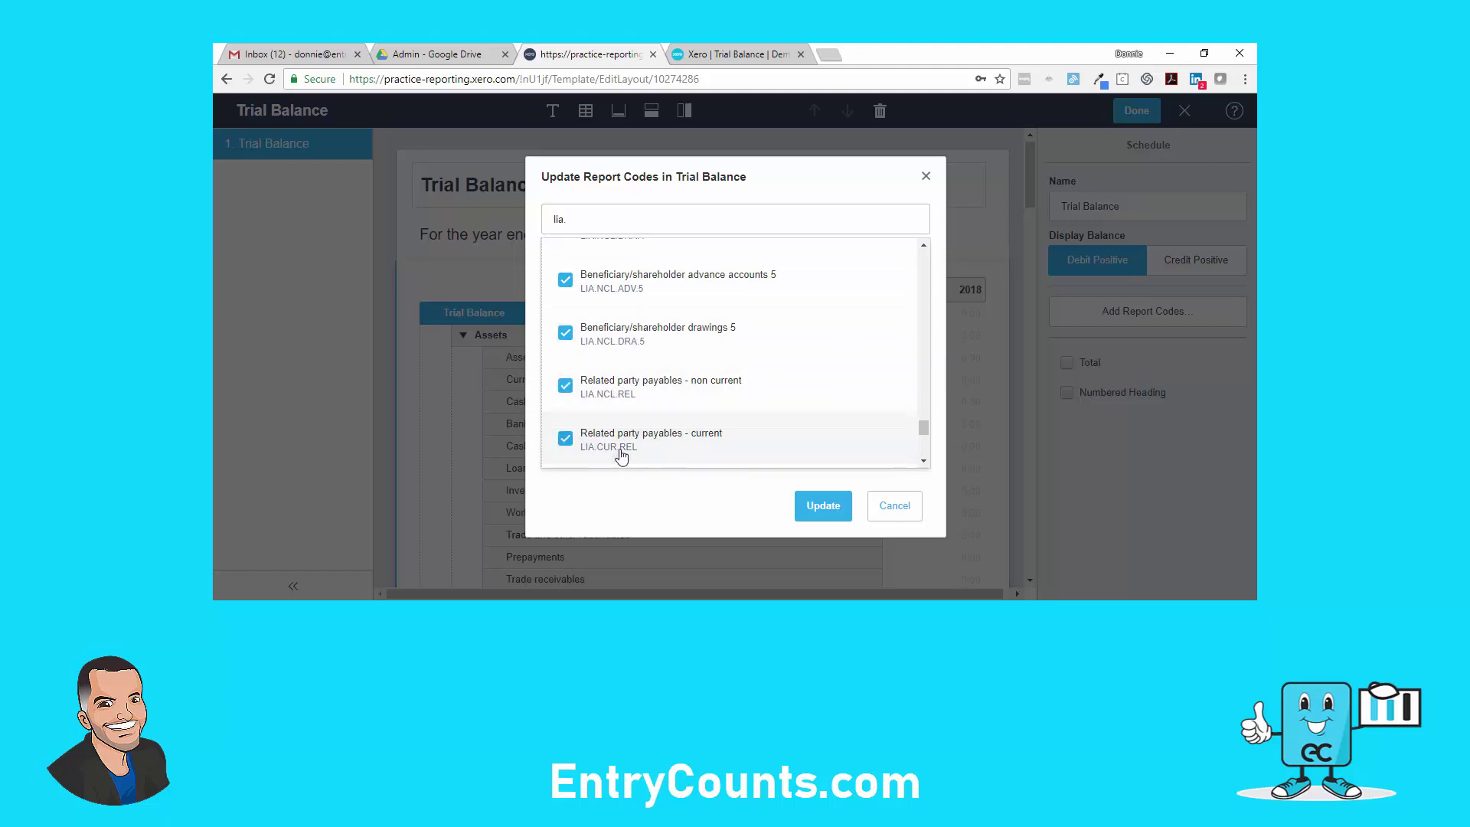
Select Beneficiary profit distribution and its numbers 1 to 5, and add the selected liability codes to the schedule.
{"action": "scroll", "coordinate": [617, 456], "scroll_direction": "down", "scroll_amount": 1}
{"action": "left_click", "coordinate": [617, 346]}
{"action": "left_click", "coordinate": [626, 398]}
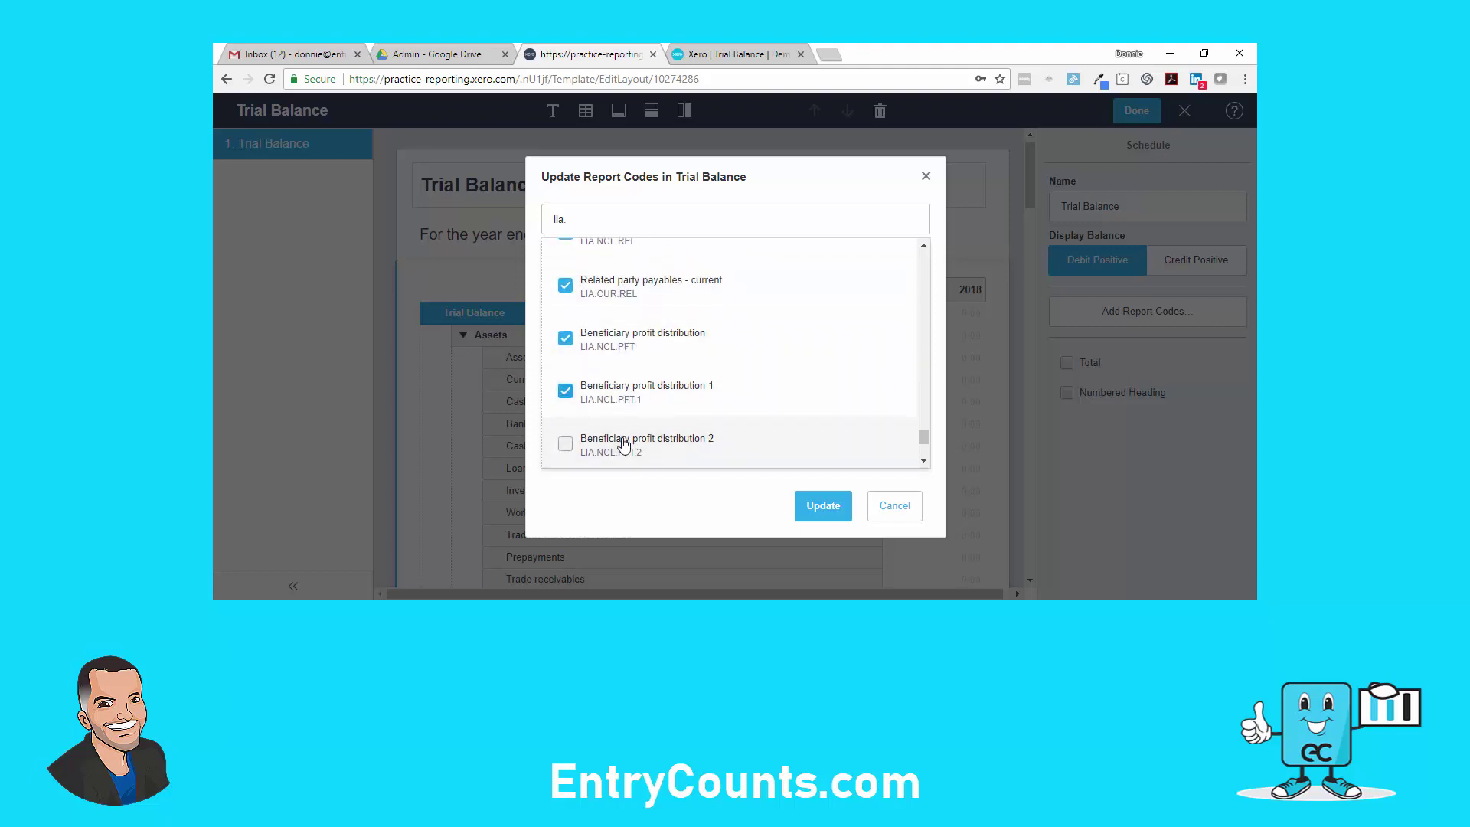
{"action": "left_click", "coordinate": [627, 437]}
{"action": "scroll", "coordinate": [627, 433], "scroll_direction": "down", "scroll_amount": 1}
{"action": "left_click", "coordinate": [626, 421]}
{"action": "scroll", "coordinate": [628, 417], "scroll_direction": "down", "scroll_amount": 1}
{"action": "left_click", "coordinate": [632, 406]}
{"action": "scroll", "coordinate": [628, 418], "scroll_direction": "down", "scroll_amount": 1}
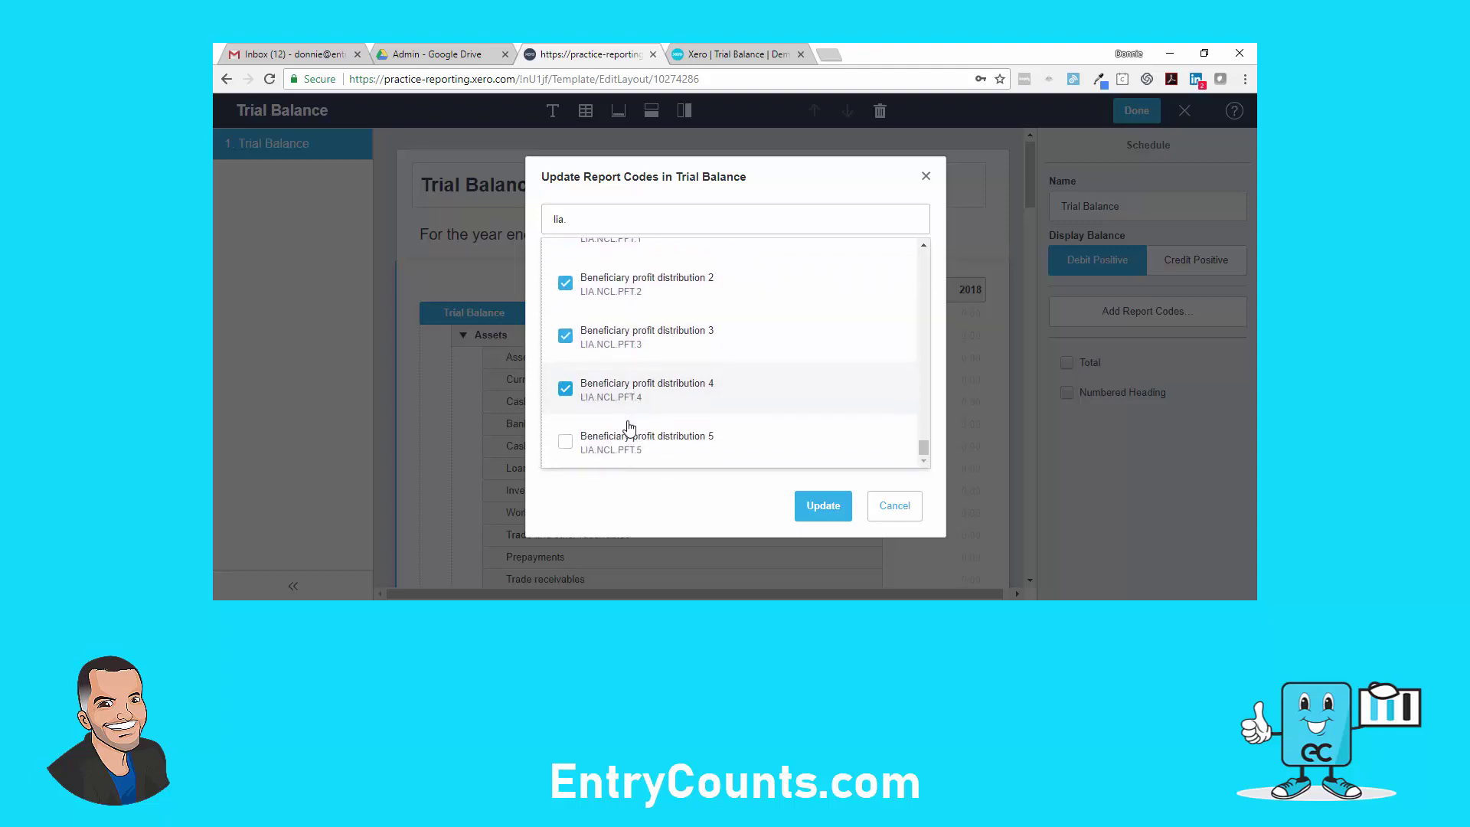
{"action": "left_click", "coordinate": [624, 444]}
{"action": "left_click", "coordinate": [824, 507]}
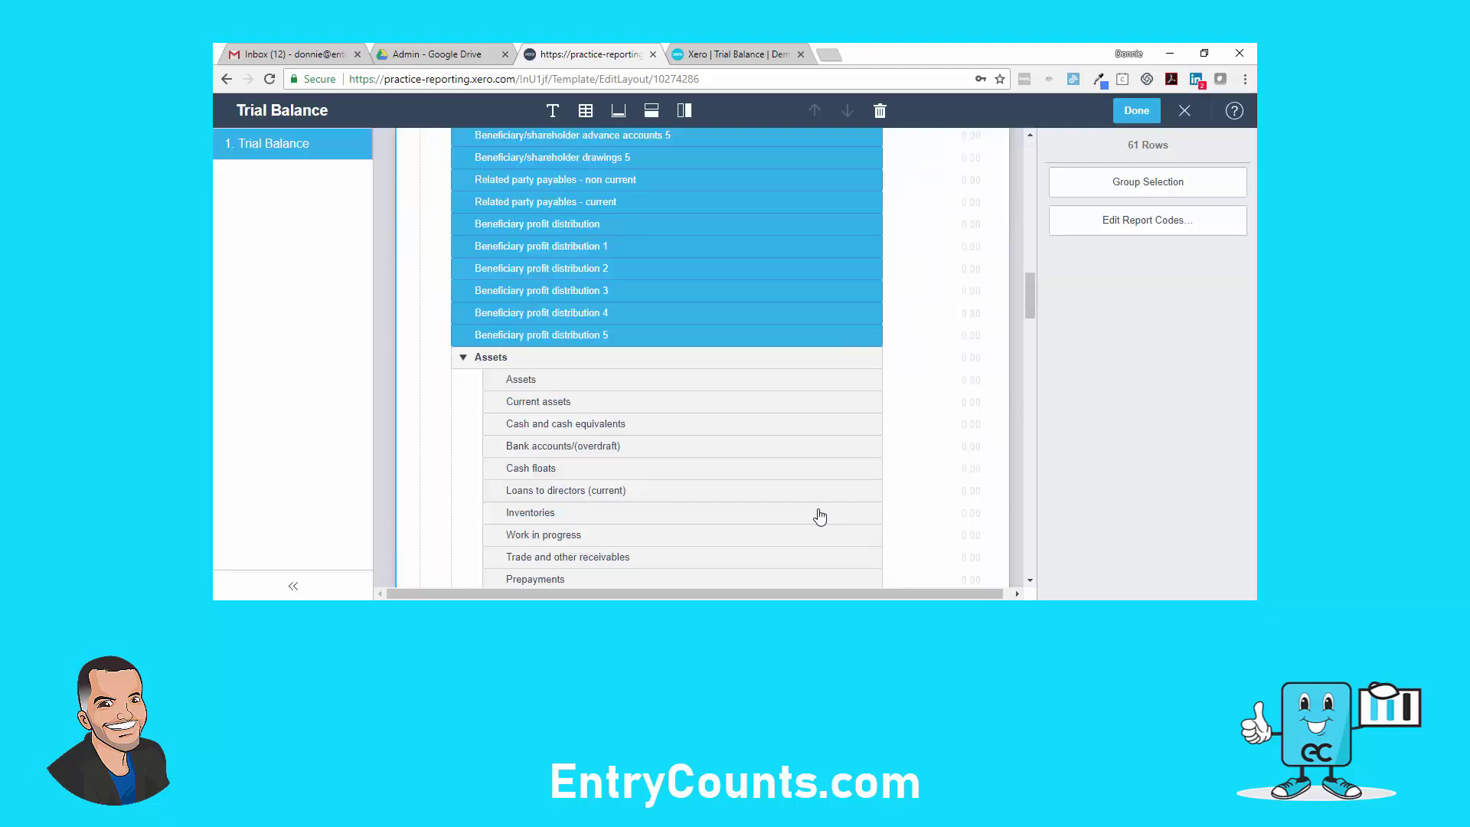
Group the newly added liability rows as Liabilities with a Credit Positive display balance.
{"action": "left_click", "coordinate": [1103, 187]}
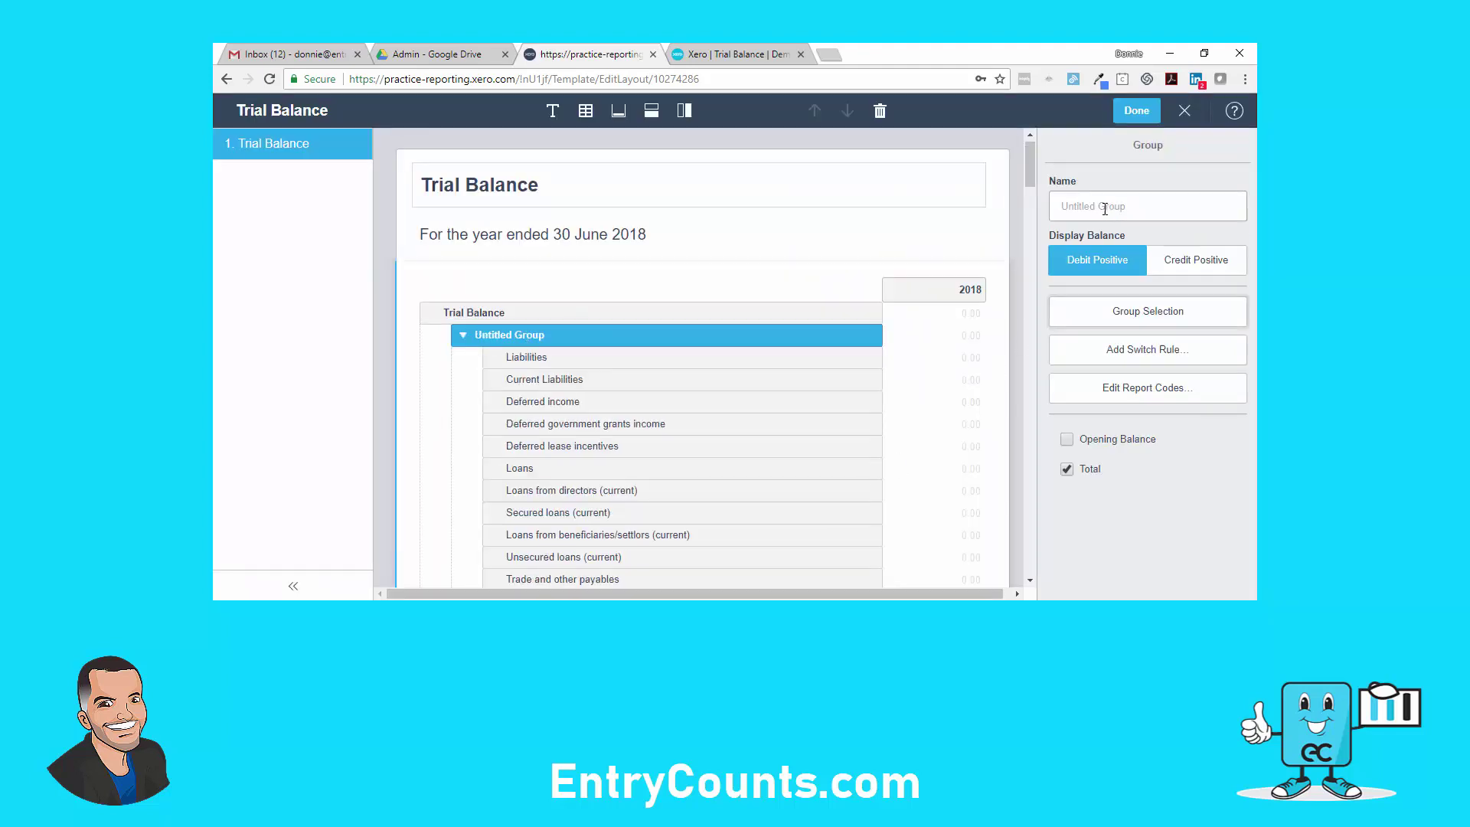
{"action": "left_click", "coordinate": [1185, 264]}
{"action": "left_click", "coordinate": [1155, 218]}
{"action": "type", "text": "Liab"}
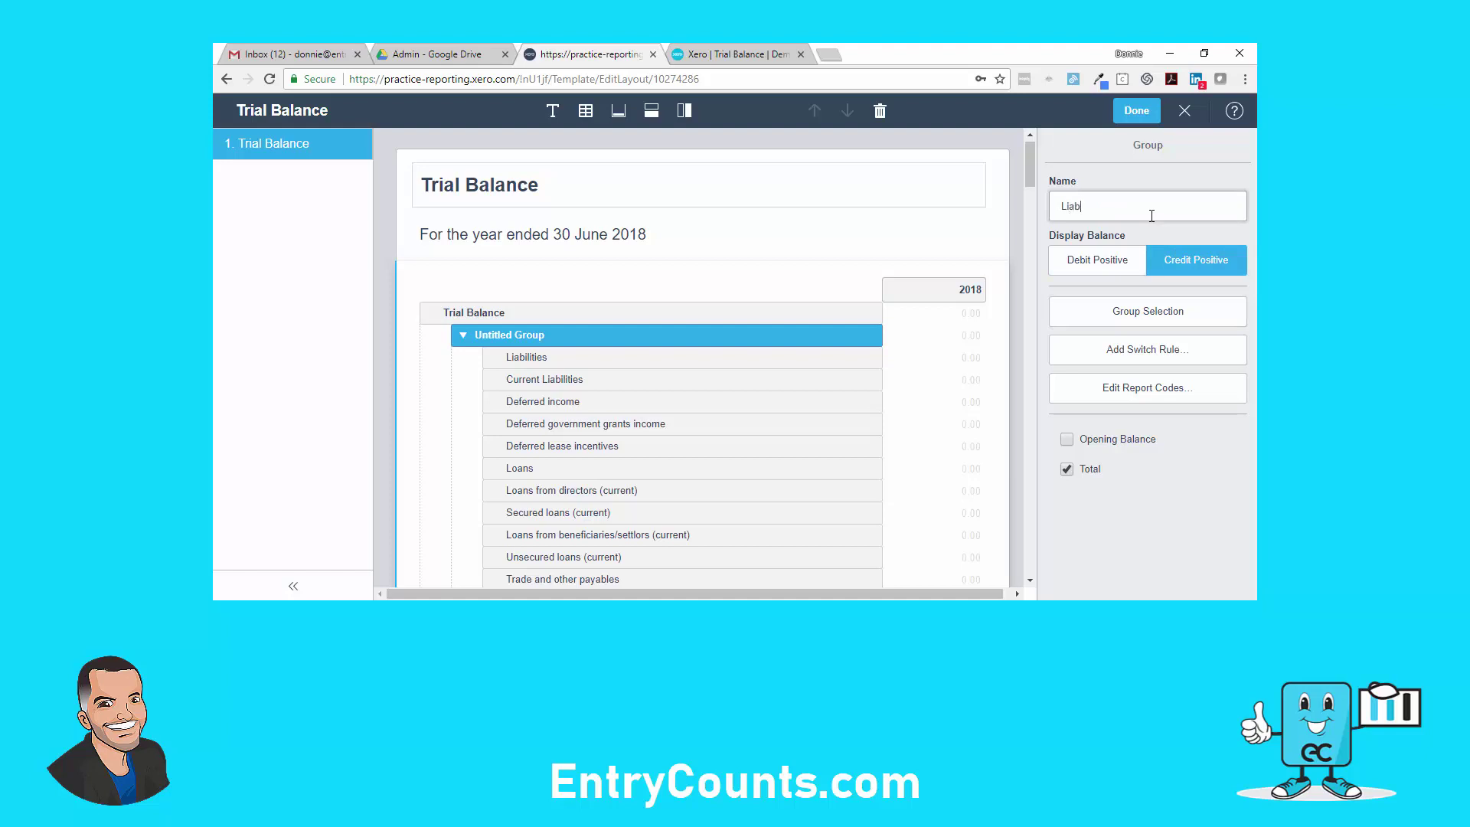
{"action": "type", "text": "ilities"}
{"action": "key", "text": "Tab"}
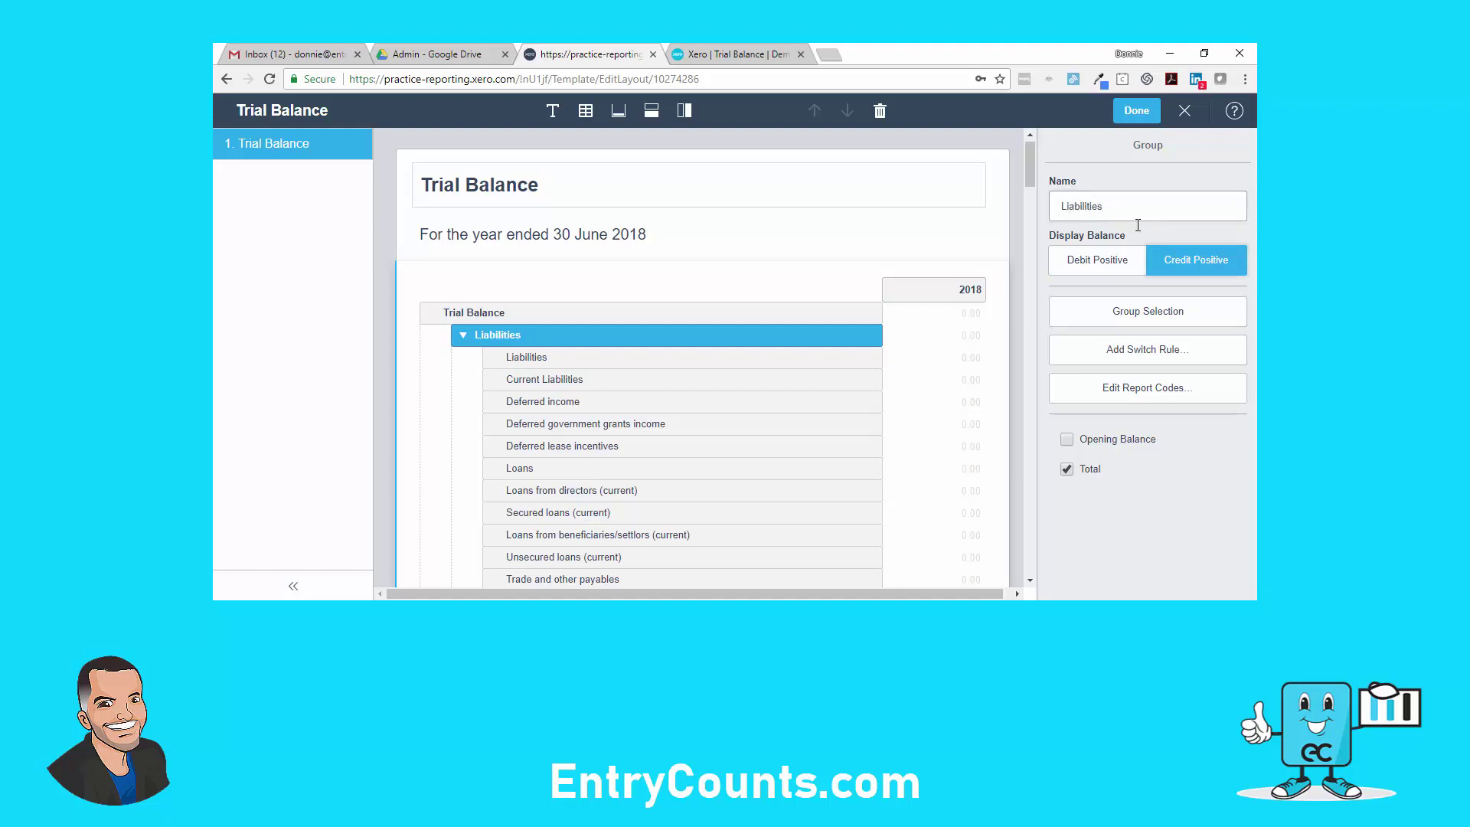
Finish the layout edits, save the template as a draft and check the grouped Trial Balance preview.
{"action": "left_click", "coordinate": [620, 313]}
{"action": "left_click", "coordinate": [1136, 112]}
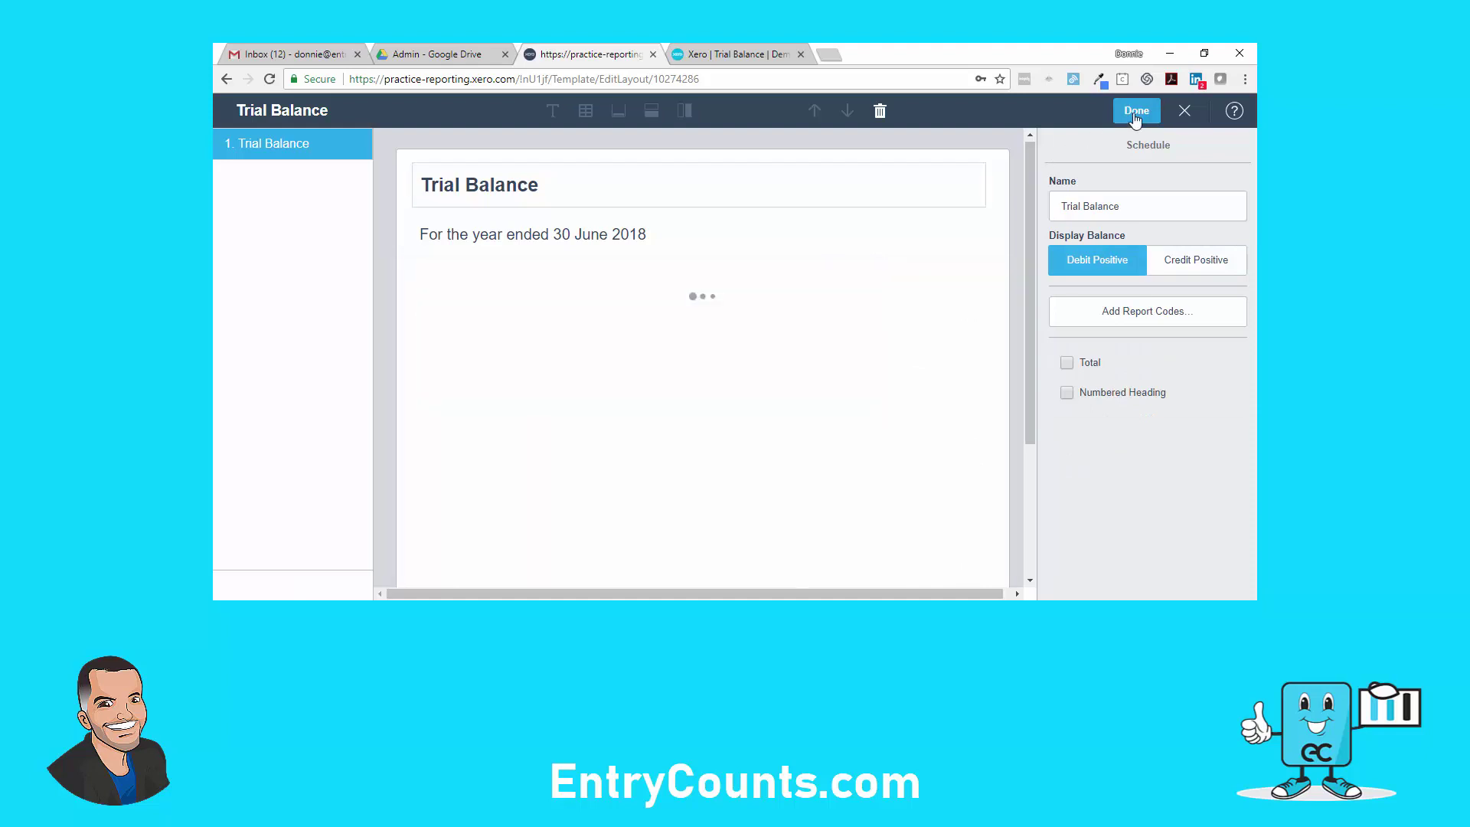
{"action": "scroll", "coordinate": [1164, 508], "scroll_direction": "down", "scroll_amount": 2}
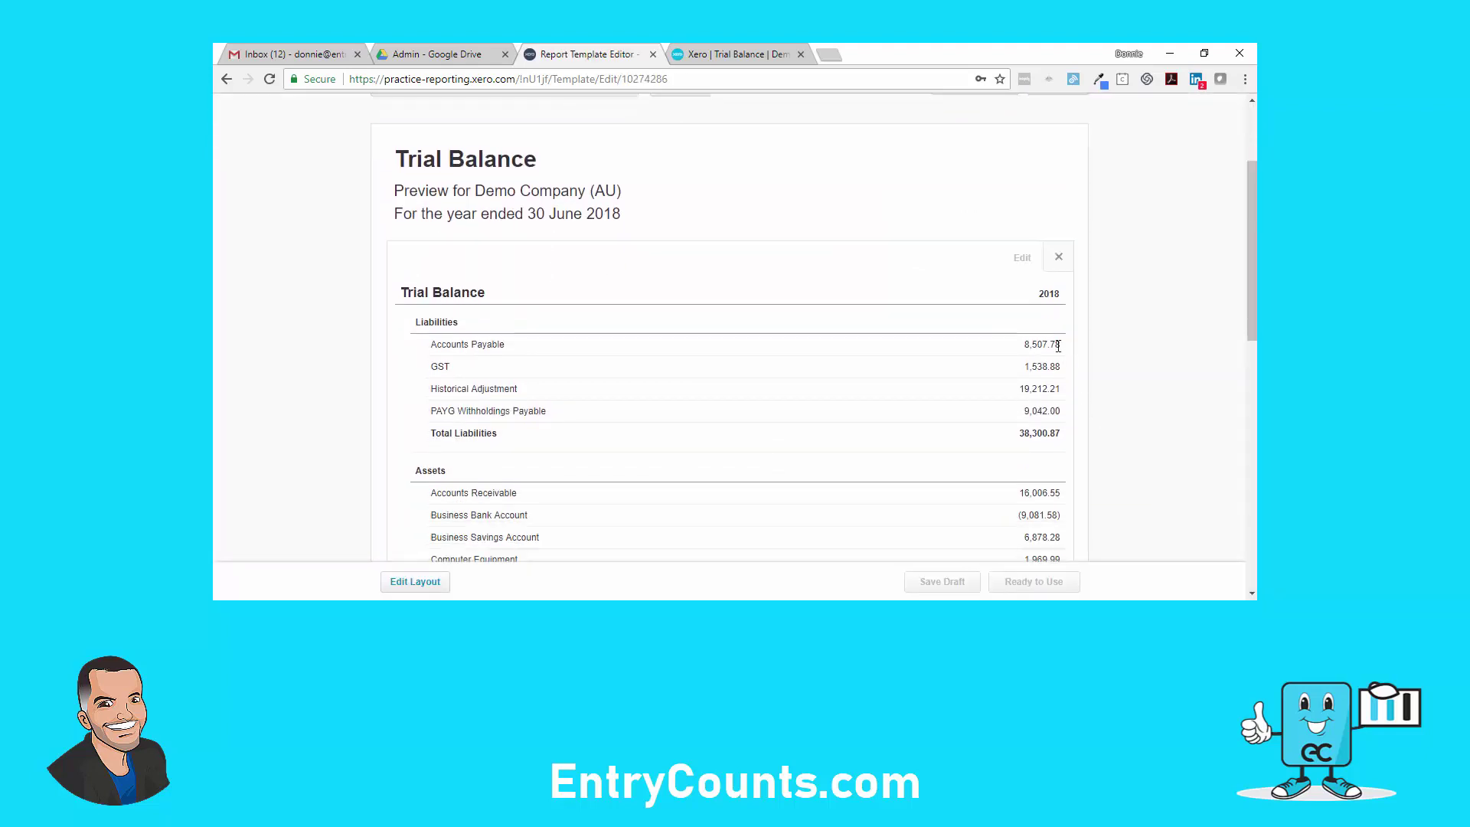
{"action": "scroll", "coordinate": [1146, 417], "scroll_direction": "down", "scroll_amount": 3}
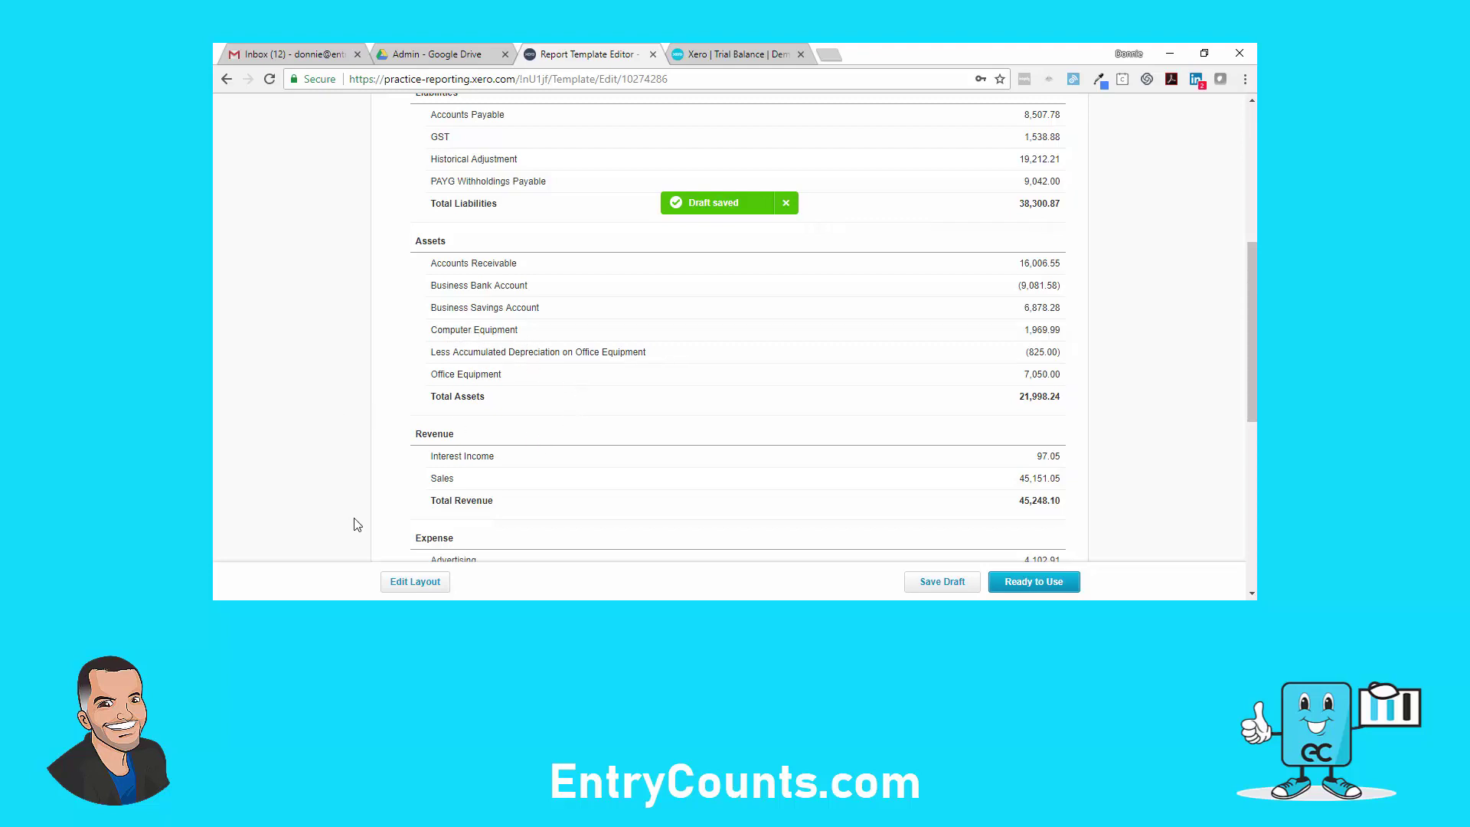
Reopen the template layout for editing and move the Assets group above Liabilities in the Trial Balance schedule.
{"action": "left_click", "coordinate": [409, 582]}
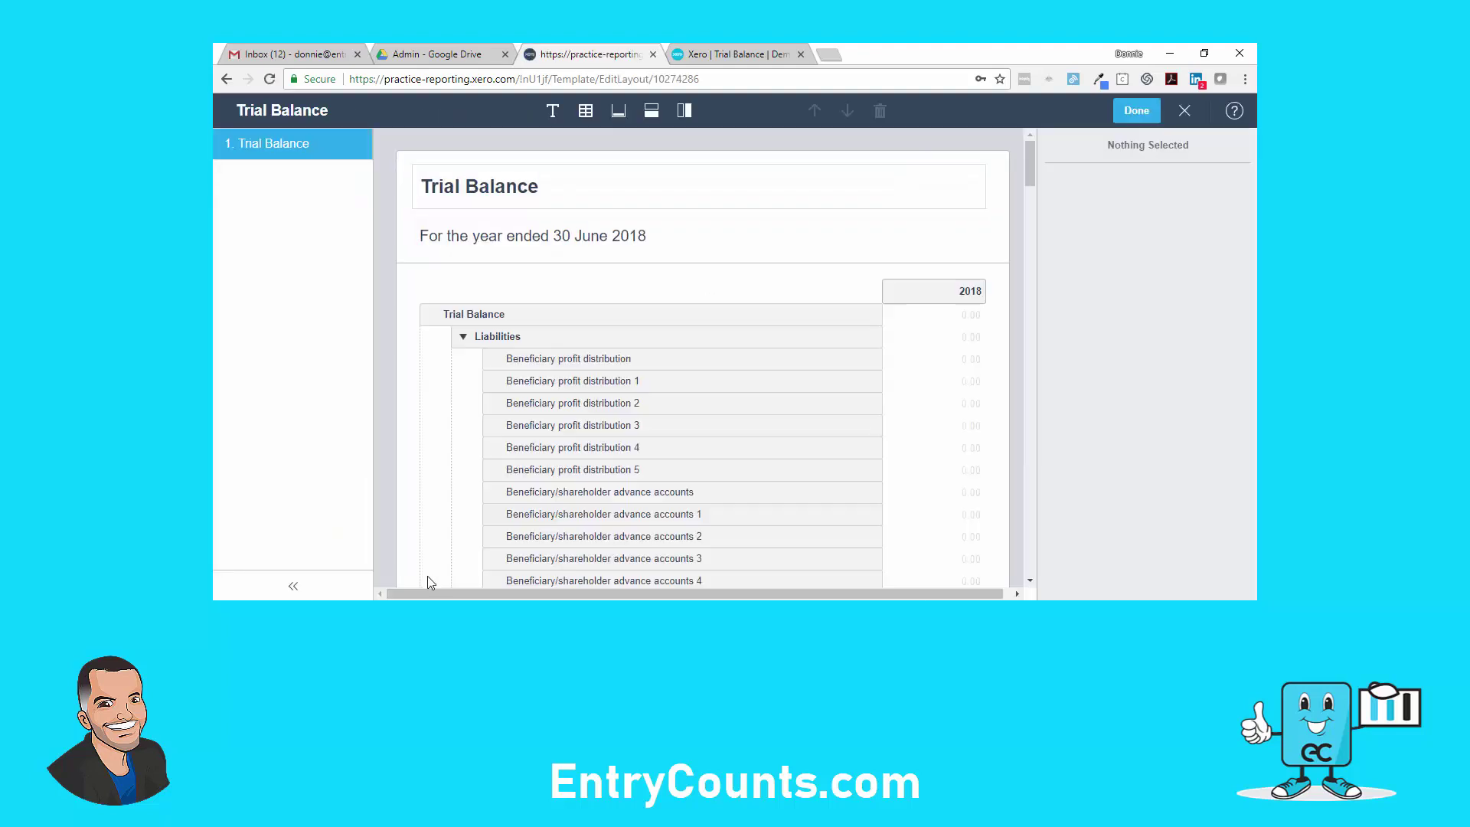
{"action": "scroll", "coordinate": [701, 429], "scroll_direction": "down", "scroll_amount": 4}
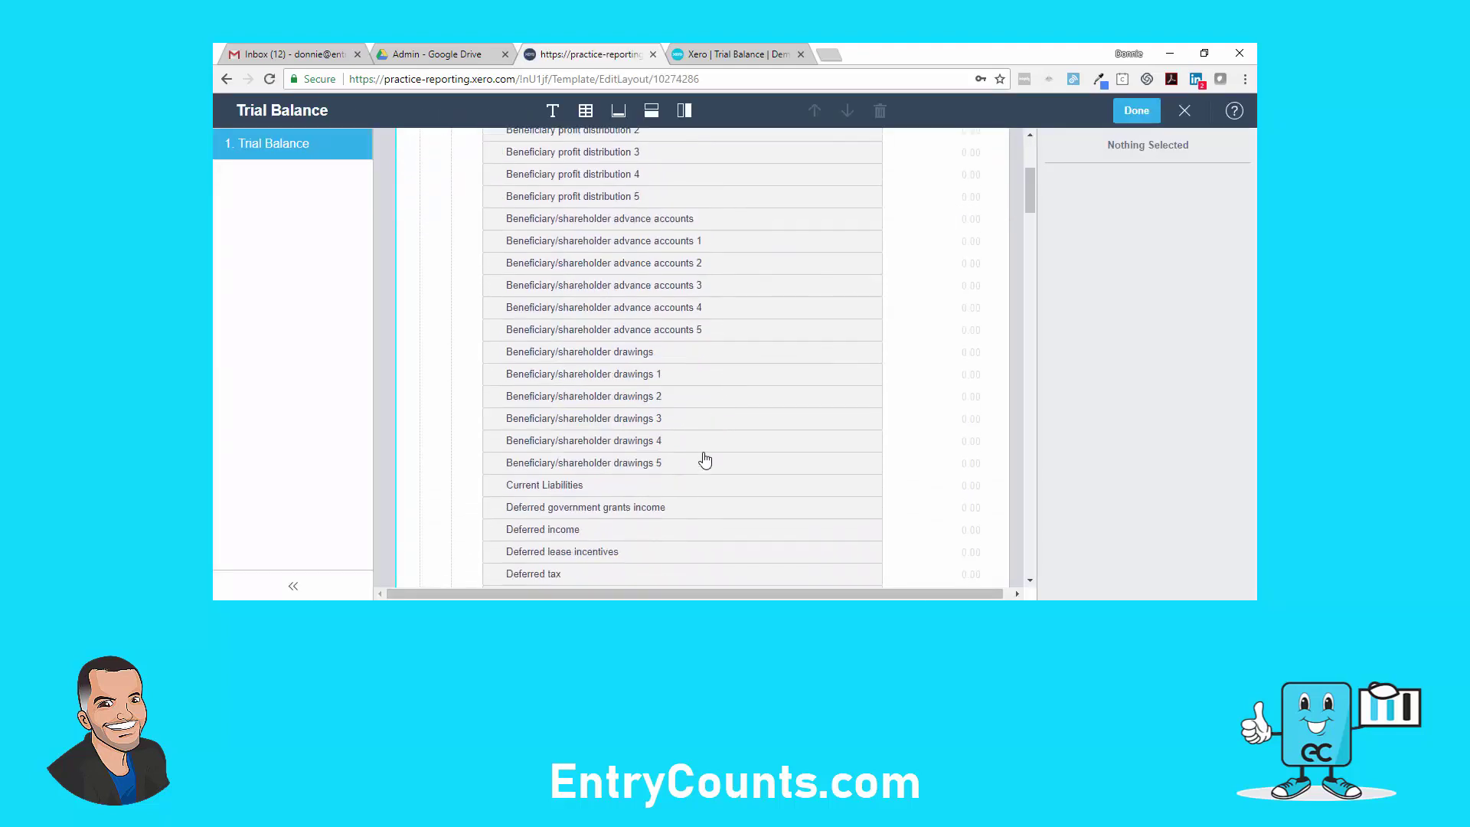
{"action": "scroll", "coordinate": [705, 458], "scroll_direction": "down", "scroll_amount": 7}
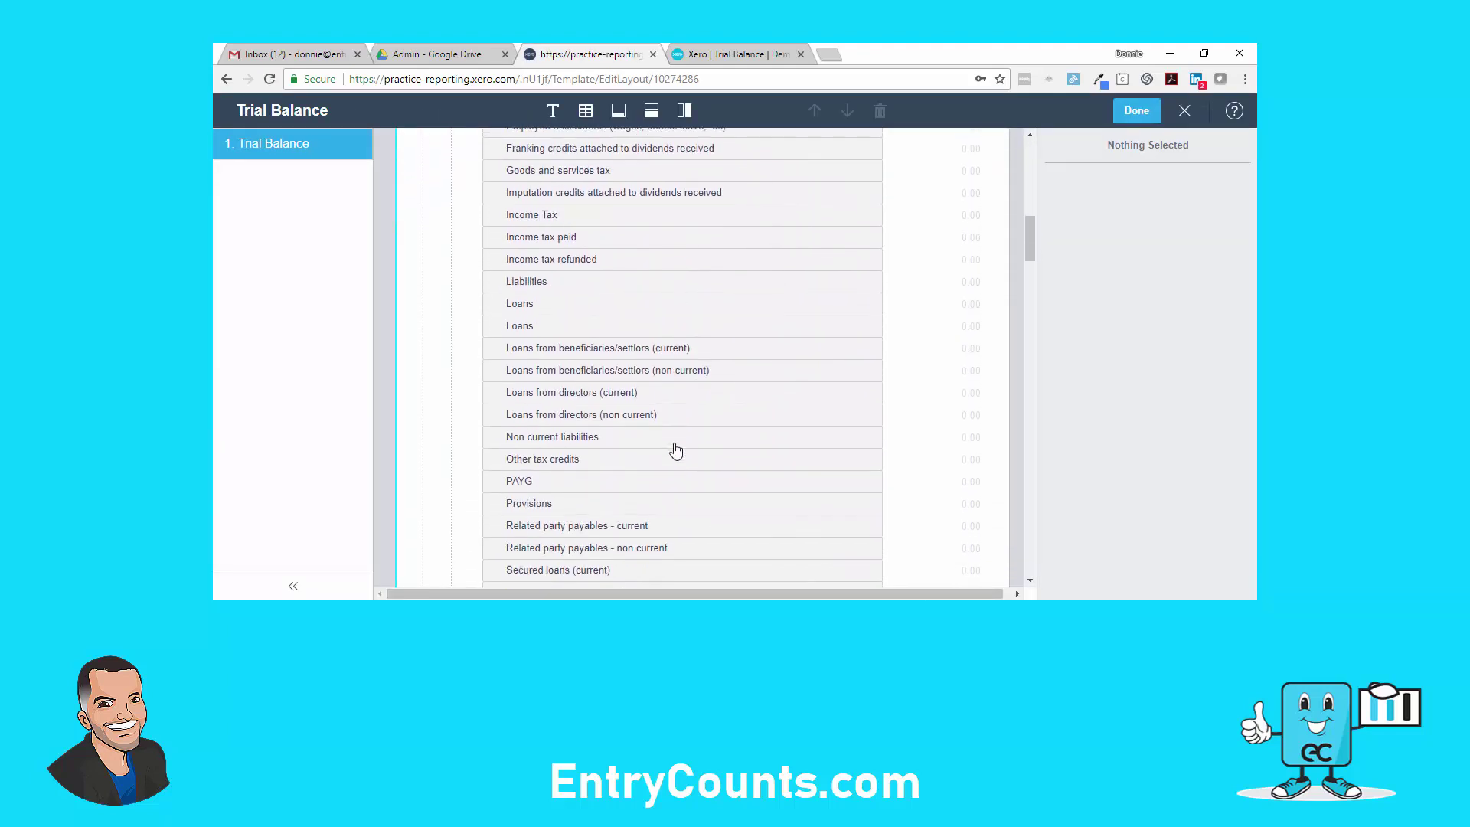
{"action": "scroll", "coordinate": [676, 451], "scroll_direction": "down", "scroll_amount": 9}
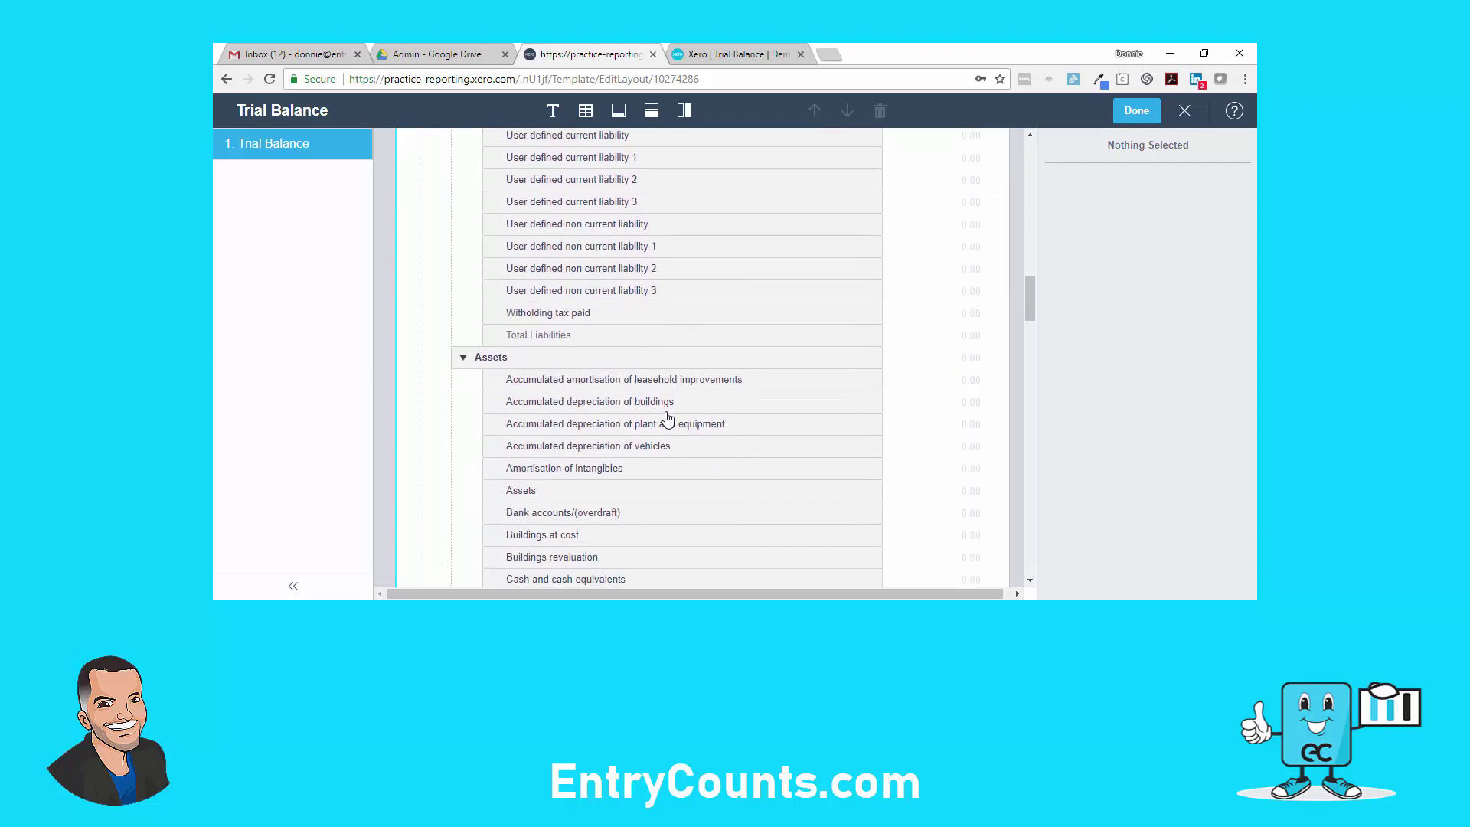
{"action": "scroll", "coordinate": [668, 417], "scroll_direction": "down", "scroll_amount": 1}
{"action": "left_click_drag", "start_coordinate": [650, 282], "coordinate": [766, 337]}
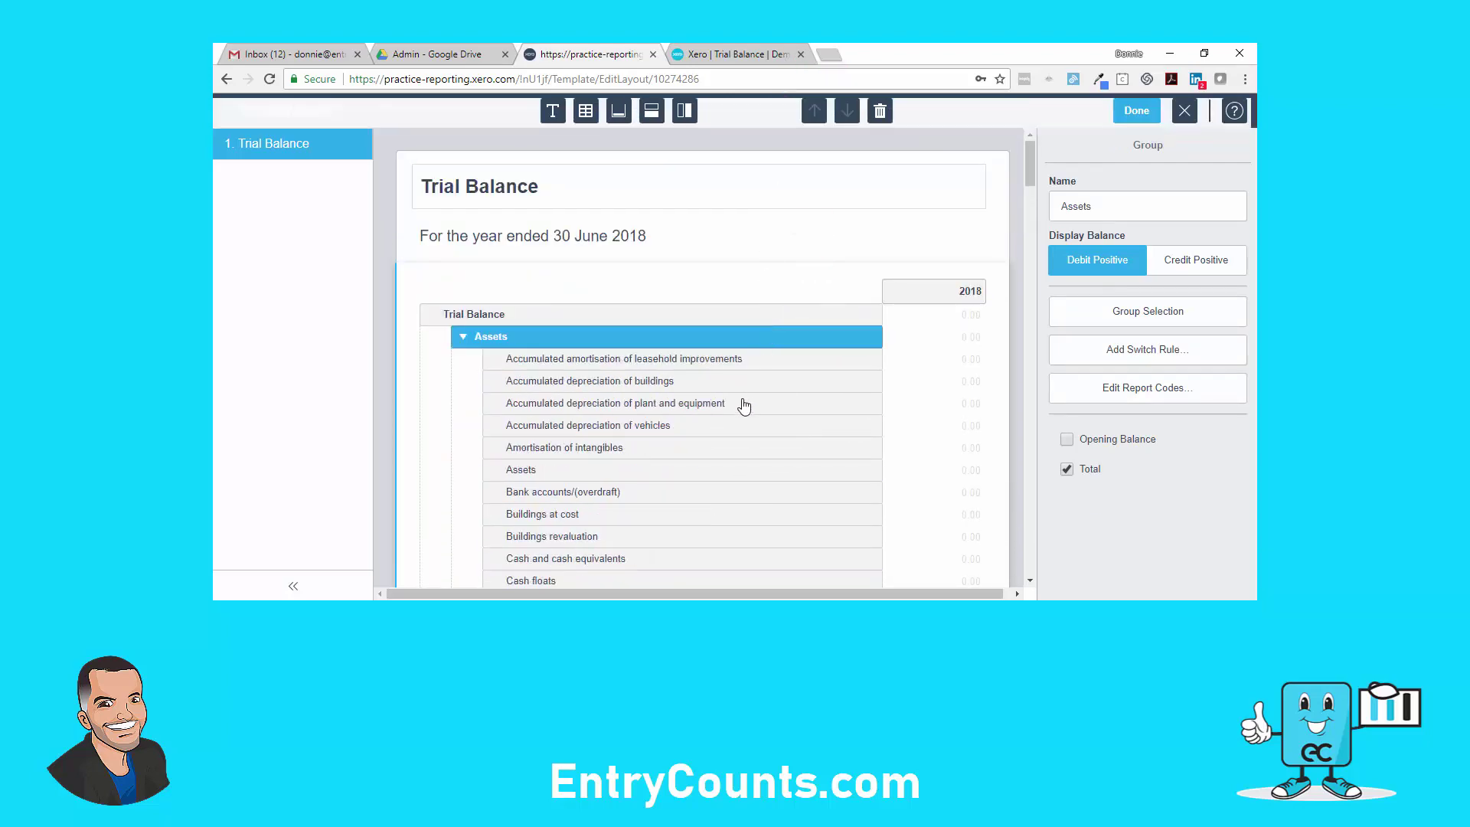
Move the Revenue group to the start of the Trial Balance schedule, above Assets and Liabilities.
{"action": "scroll", "coordinate": [748, 446], "scroll_direction": "down", "scroll_amount": 15}
{"action": "scroll", "coordinate": [748, 450], "scroll_direction": "down", "scroll_amount": 15}
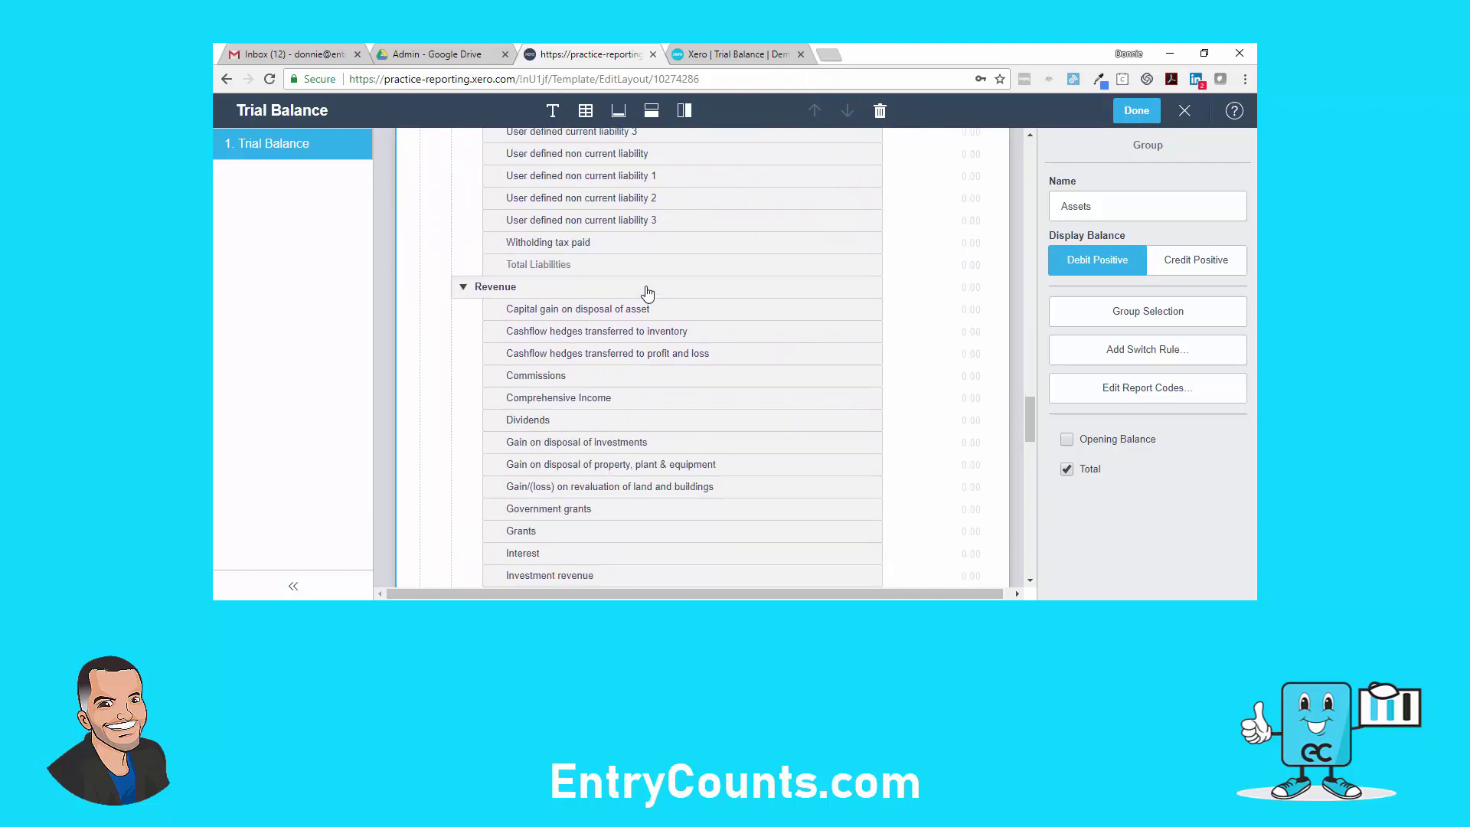
{"action": "left_click", "coordinate": [689, 288]}
{"action": "left_click", "coordinate": [698, 286]}
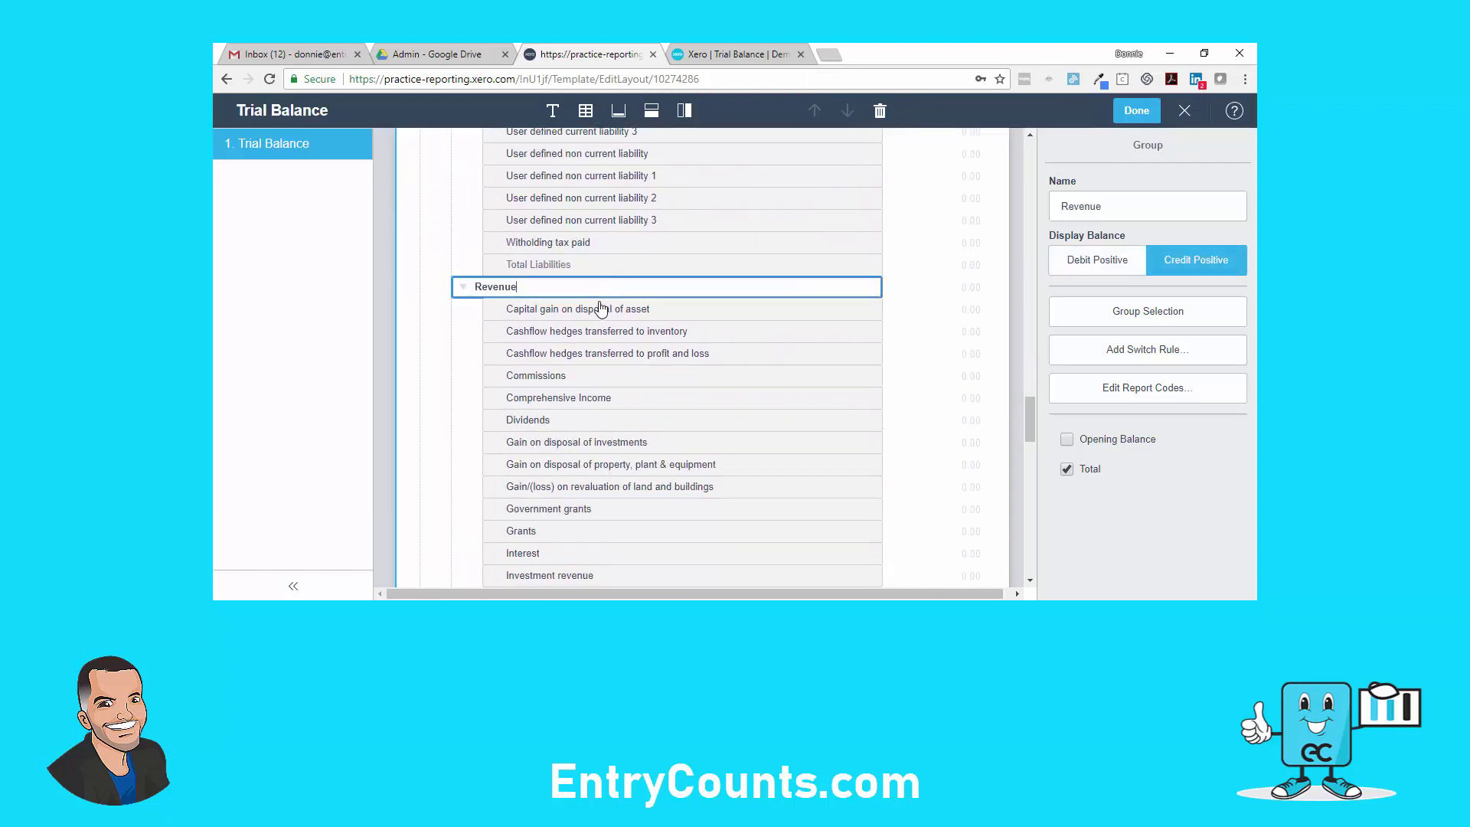
{"action": "left_click", "coordinate": [601, 308]}
{"action": "left_click", "coordinate": [562, 288]}
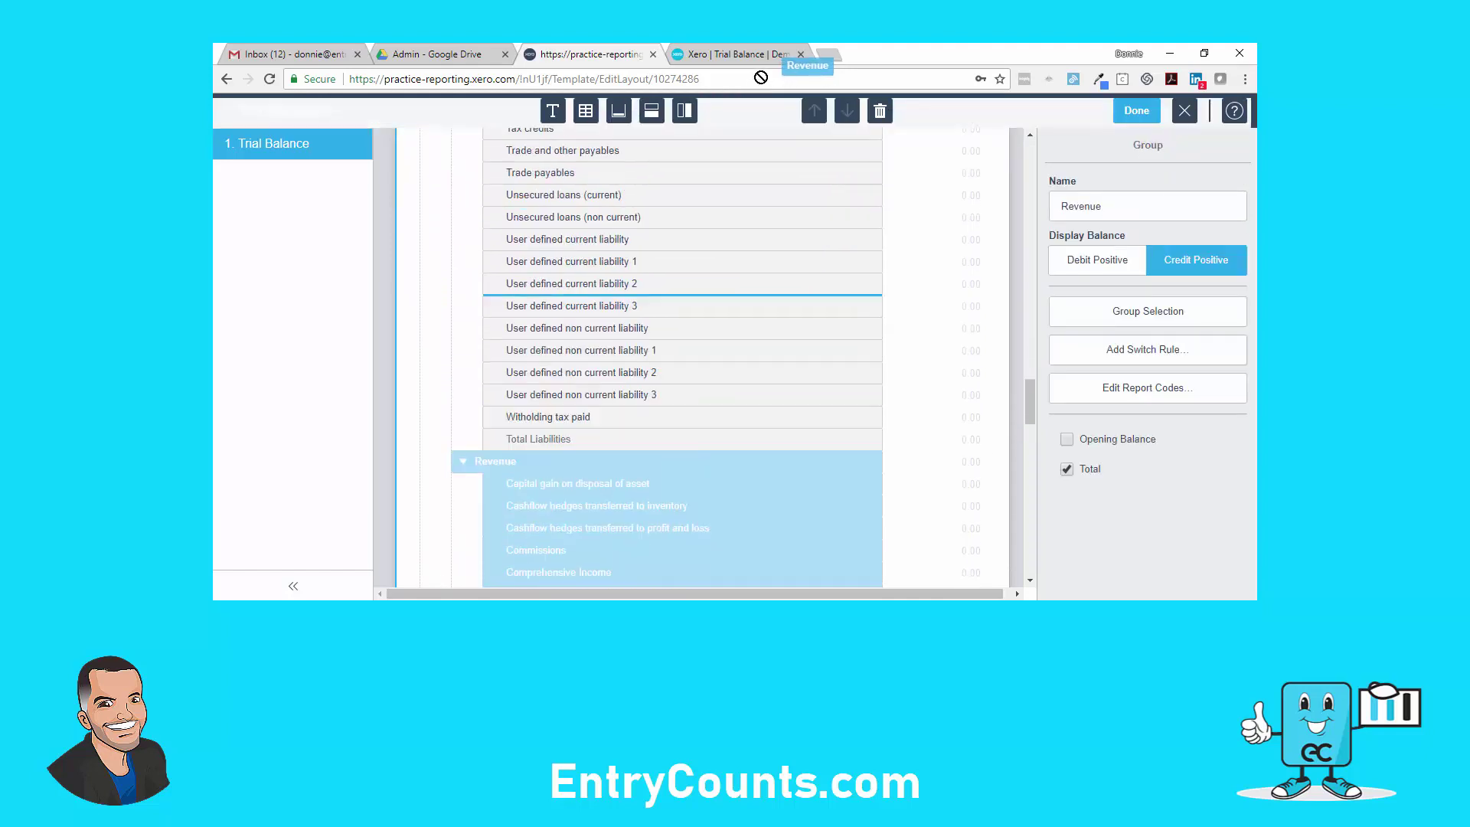
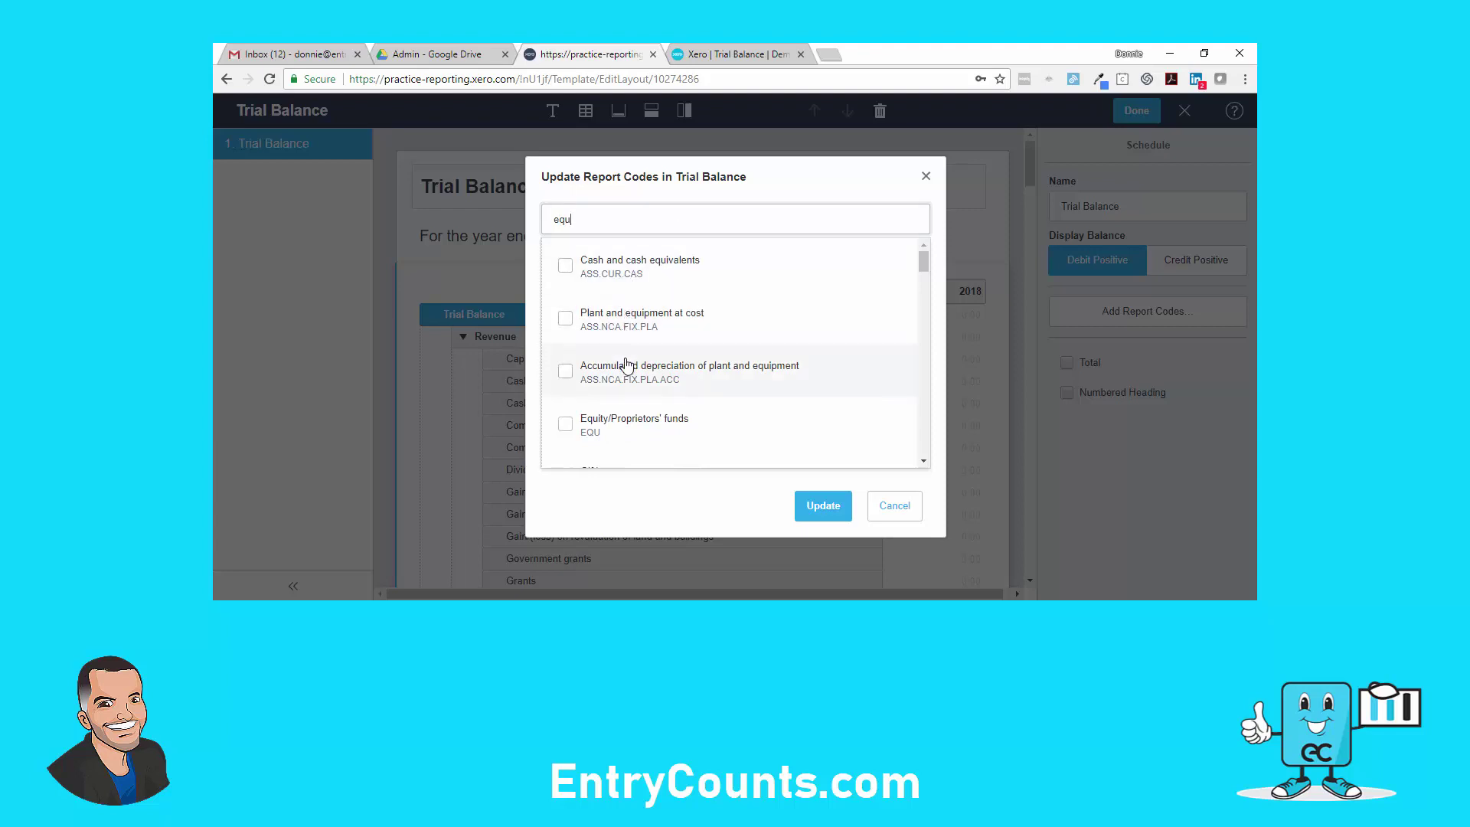
Select the report codes Equity/Proprietors' funds, Gifting, Owners/Partners funds introduced and Owners/Partners drawings.
{"action": "left_click", "coordinate": [623, 427]}
{"action": "scroll", "coordinate": [622, 425], "scroll_direction": "down", "scroll_amount": 1}
{"action": "left_click", "coordinate": [611, 415]}
{"action": "scroll", "coordinate": [611, 416], "scroll_direction": "down", "scroll_amount": 1}
{"action": "left_click", "coordinate": [614, 382]}
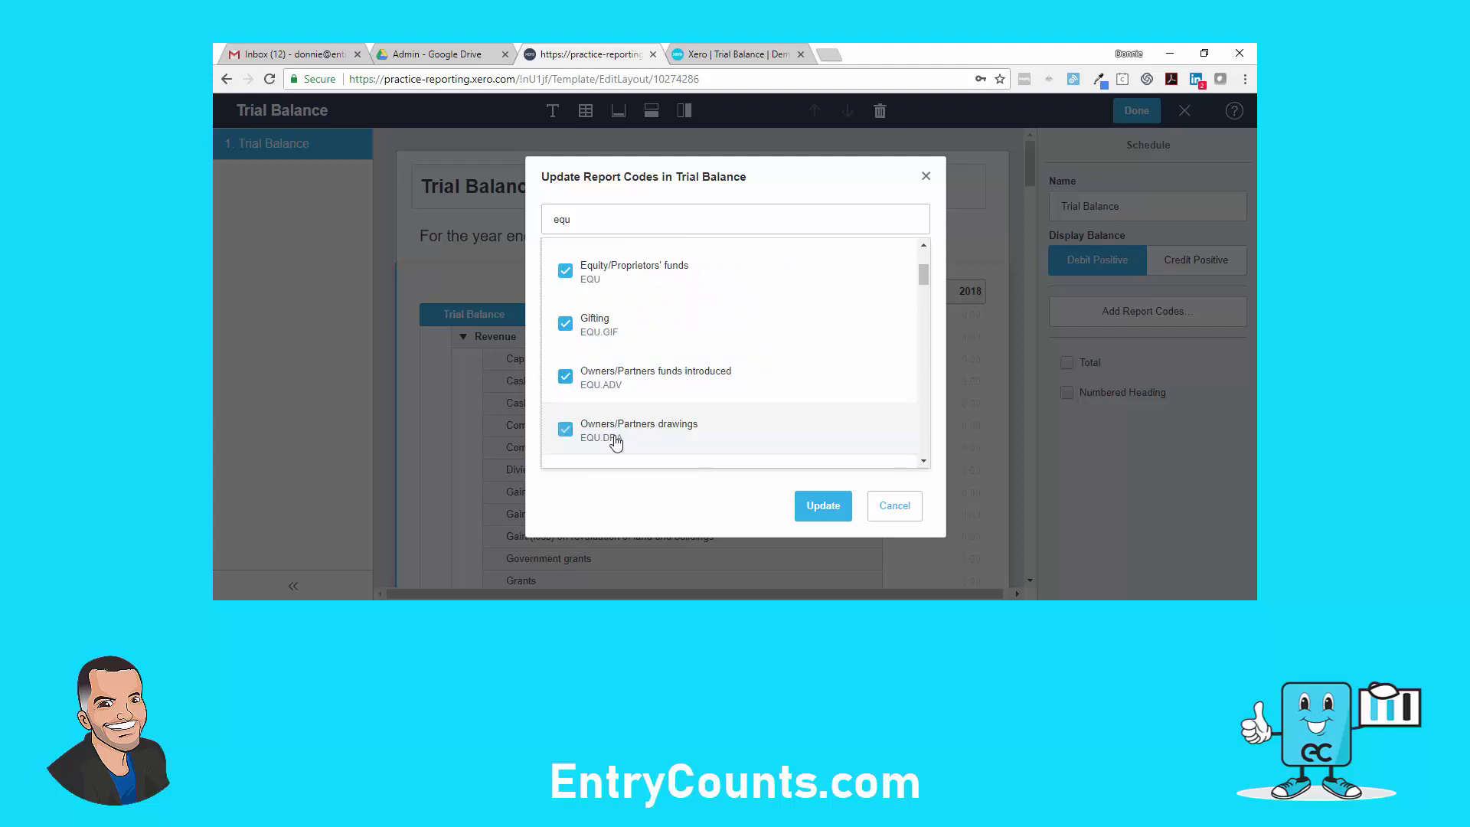
{"action": "left_click", "coordinate": [616, 441]}
Select the Reserves, Foreign currency translation reserve, Revaluation reserves and Retained earnings/Accumulated funds codes.
{"action": "scroll", "coordinate": [615, 436], "scroll_direction": "down", "scroll_amount": 1}
{"action": "scroll", "coordinate": [620, 426], "scroll_direction": "down", "scroll_amount": 1}
{"action": "scroll", "coordinate": [621, 413], "scroll_direction": "down", "scroll_amount": 1}
{"action": "left_click", "coordinate": [623, 389]}
{"action": "left_click", "coordinate": [630, 437]}
{"action": "scroll", "coordinate": [630, 441], "scroll_direction": "down", "scroll_amount": 1}
{"action": "left_click", "coordinate": [621, 423]}
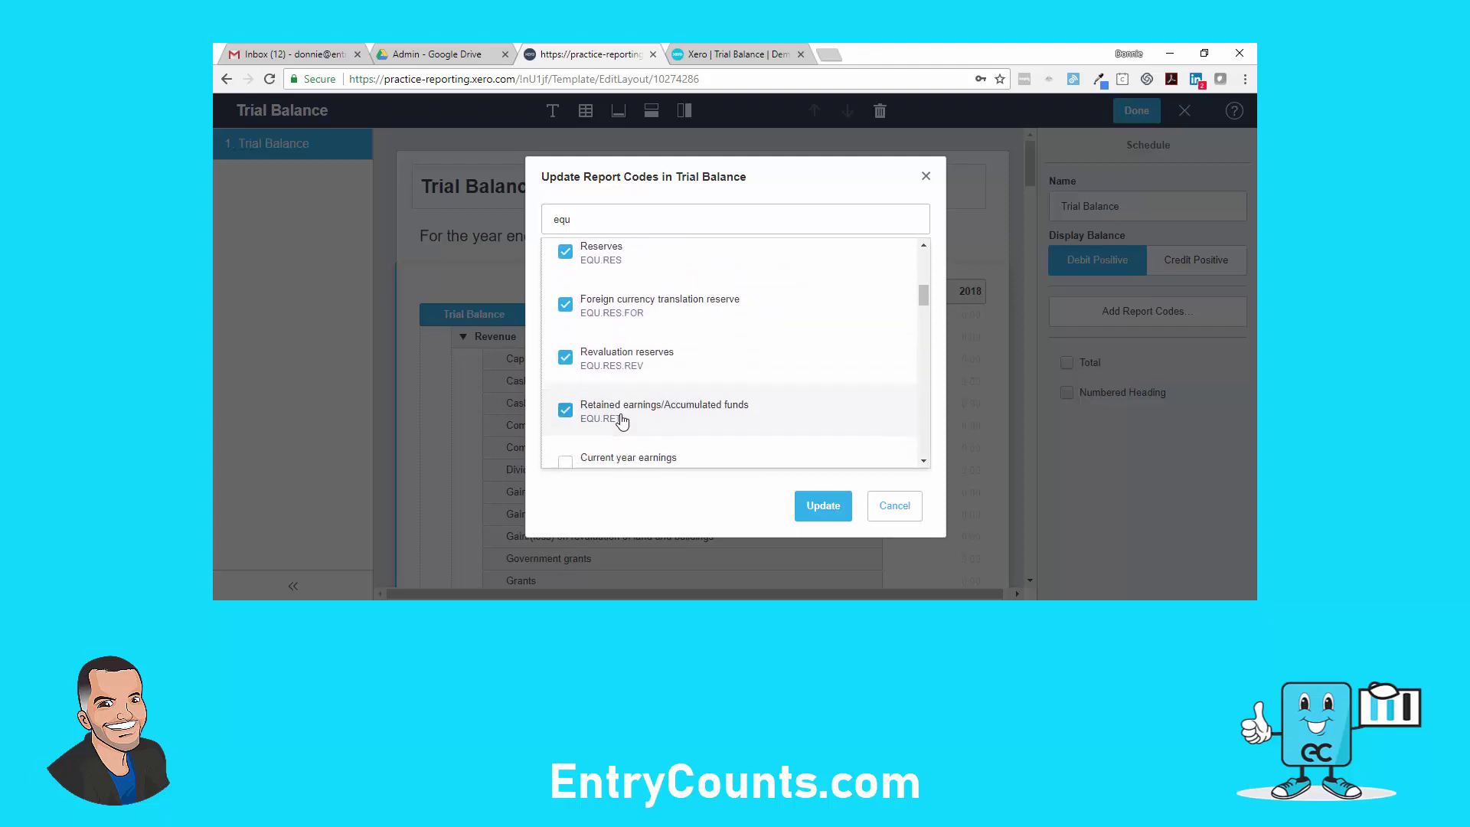
Select Current year earnings, Dividends paid, and Dividends paid on ordinary shares and on preference shares.
{"action": "scroll", "coordinate": [617, 421], "scroll_direction": "down", "scroll_amount": 1}
{"action": "left_click", "coordinate": [617, 402]}
{"action": "left_click", "coordinate": [615, 432]}
{"action": "scroll", "coordinate": [622, 440], "scroll_direction": "down", "scroll_amount": 1}
{"action": "left_click", "coordinate": [623, 440]}
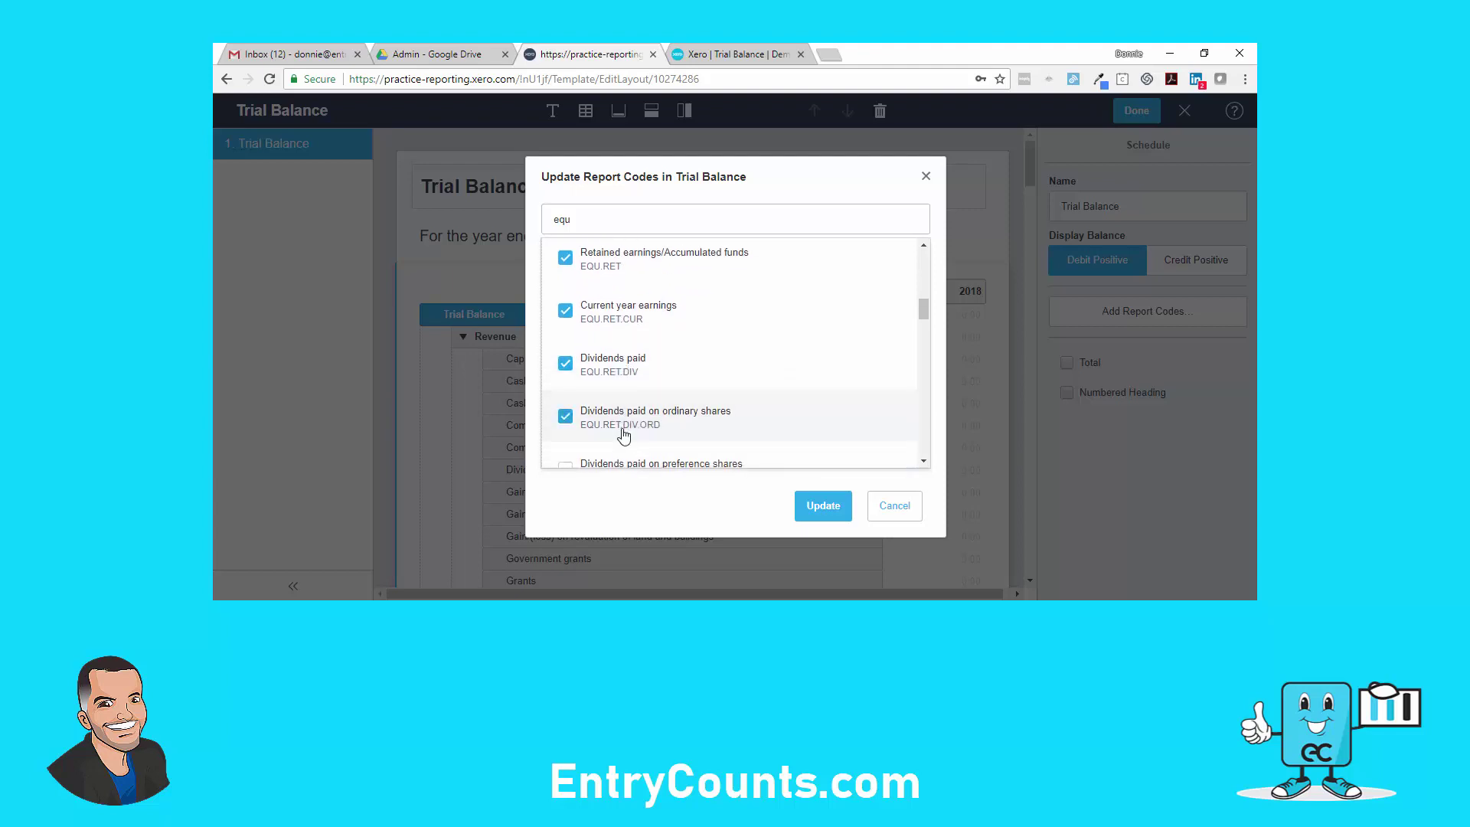
{"action": "scroll", "coordinate": [623, 429], "scroll_direction": "down", "scroll_amount": 1}
{"action": "left_click", "coordinate": [622, 421]}
Select Settlement sum, Share capital, Ordinary shares, Share buy-back (at nominal value) and Convertible redeemable preference shares.
{"action": "left_click", "coordinate": [616, 437]}
{"action": "scroll", "coordinate": [625, 444], "scroll_direction": "down", "scroll_amount": 1}
{"action": "left_click", "coordinate": [626, 444]}
{"action": "scroll", "coordinate": [622, 426], "scroll_direction": "down", "scroll_amount": 1}
{"action": "left_click", "coordinate": [622, 421]}
{"action": "scroll", "coordinate": [620, 410], "scroll_direction": "down", "scroll_amount": 1}
{"action": "left_click", "coordinate": [618, 437]}
{"action": "scroll", "coordinate": [620, 417], "scroll_direction": "down", "scroll_amount": 1}
{"action": "left_click", "coordinate": [620, 413]}
Select User defined equity and its numbers 1 to 3.
{"action": "scroll", "coordinate": [617, 421], "scroll_direction": "down", "scroll_amount": 2}
{"action": "left_click", "coordinate": [623, 327]}
{"action": "left_click", "coordinate": [618, 410]}
{"action": "scroll", "coordinate": [612, 404], "scroll_direction": "down", "scroll_amount": 1}
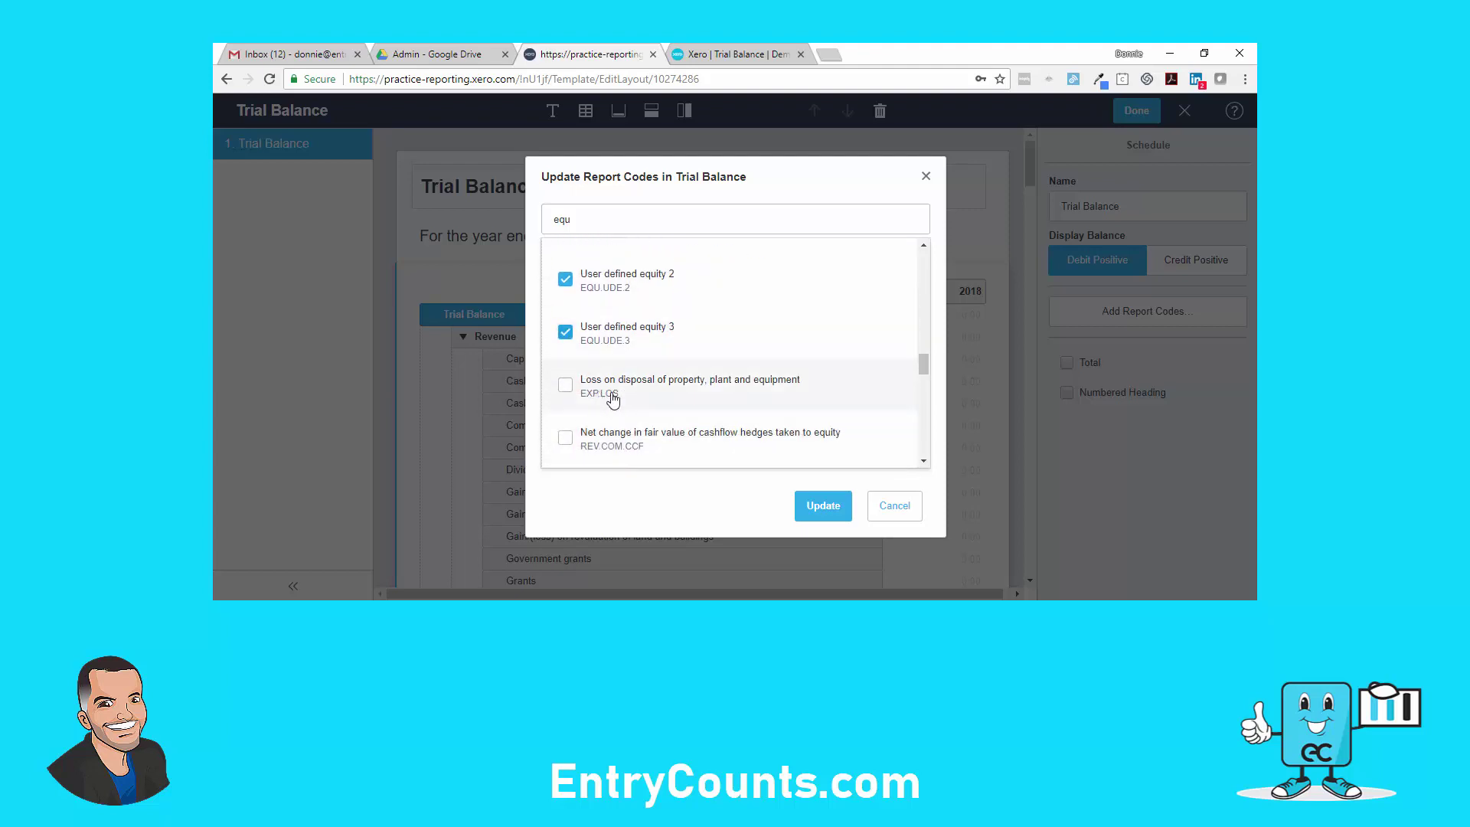
Select Owners/Partners drawings 1 to 4 and Owners/Partners funds introduced 1 to 3.
{"action": "scroll", "coordinate": [672, 447], "scroll_direction": "down", "scroll_amount": 1}
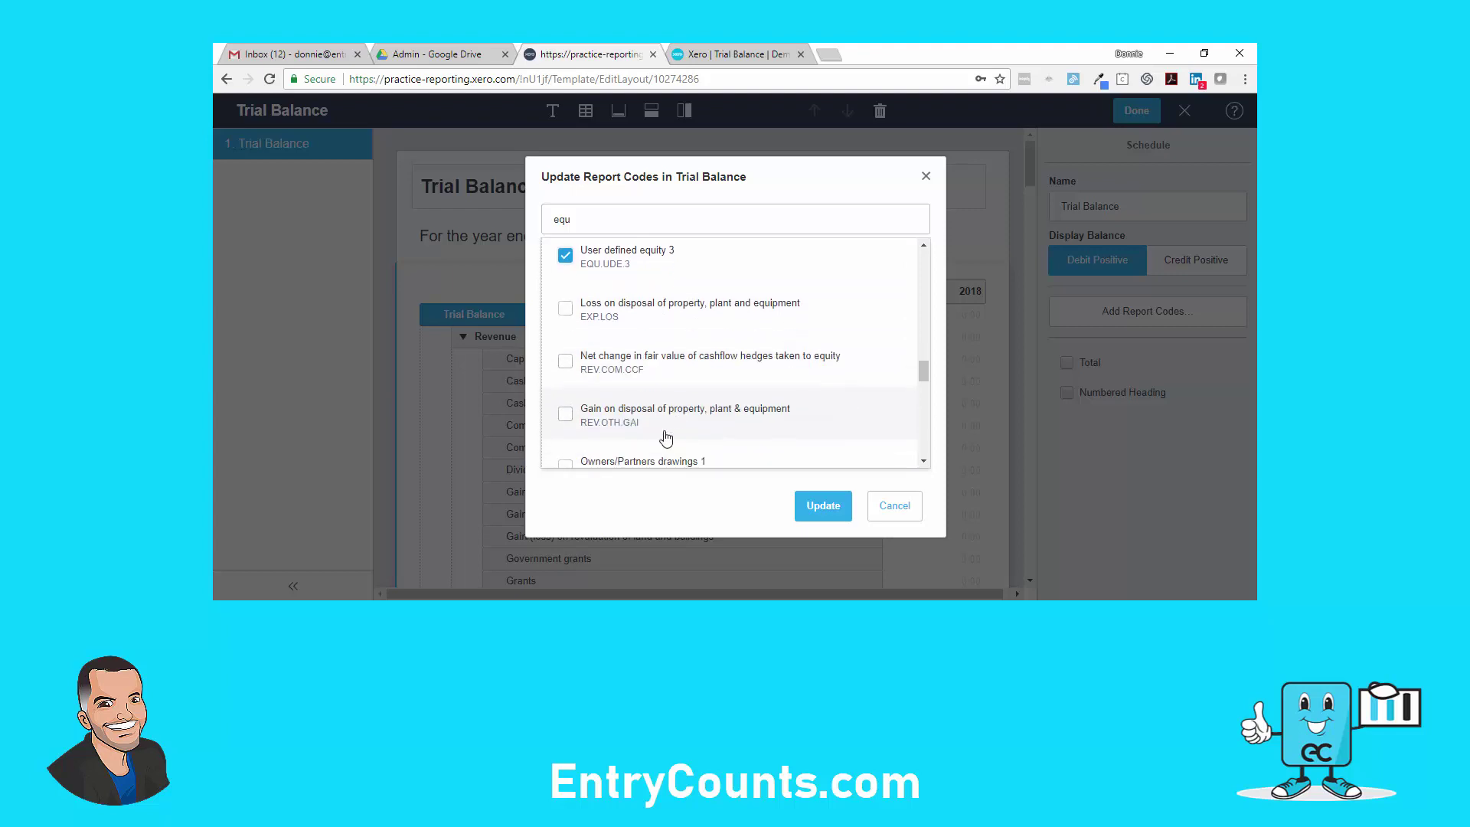
{"action": "scroll", "coordinate": [672, 433], "scroll_direction": "down", "scroll_amount": 2}
{"action": "left_click", "coordinate": [656, 310]}
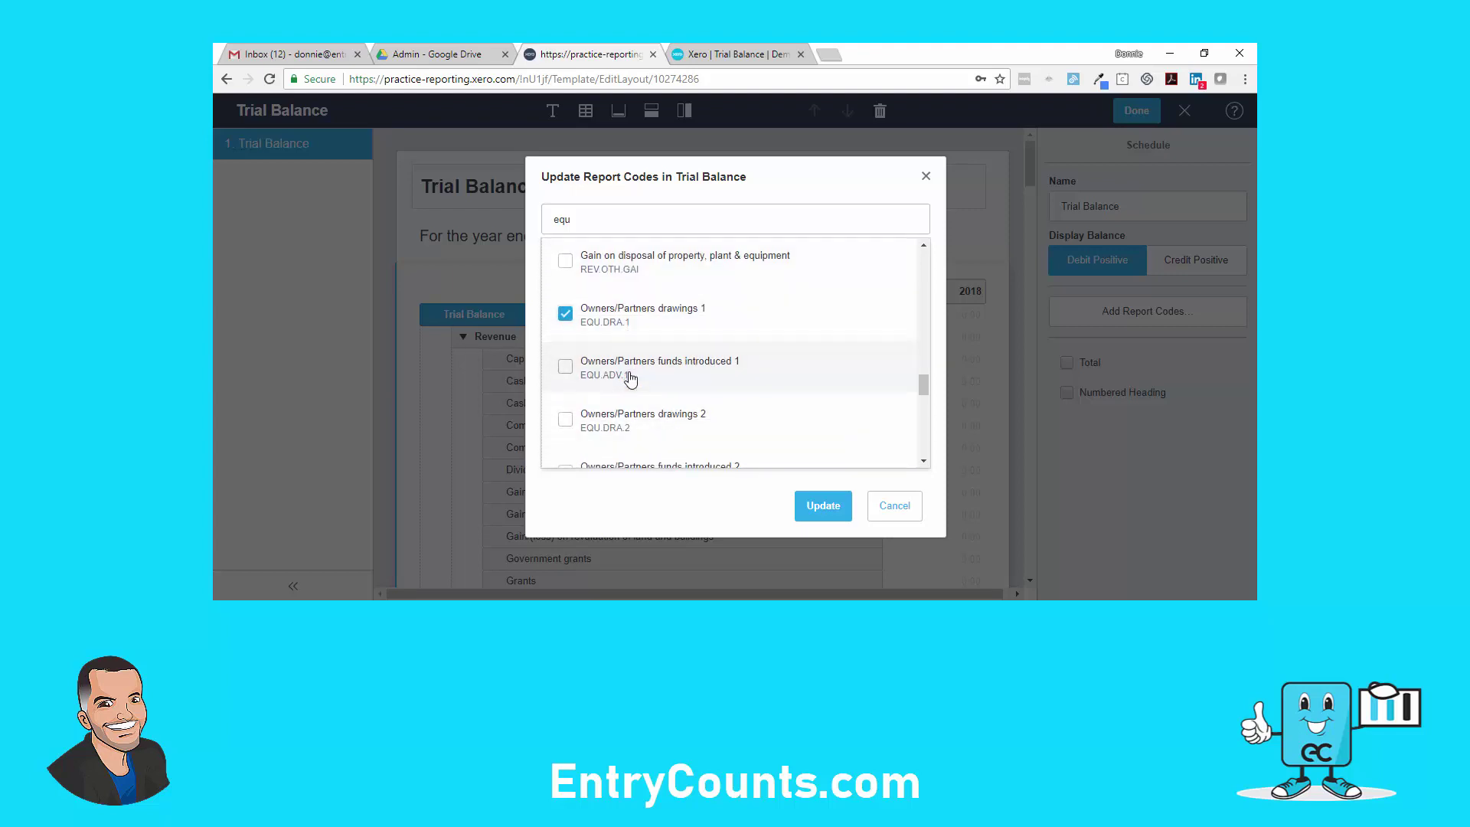
{"action": "scroll", "coordinate": [630, 417], "scroll_direction": "down", "scroll_amount": 1}
{"action": "left_click", "coordinate": [636, 413]}
{"action": "scroll", "coordinate": [636, 414], "scroll_direction": "down", "scroll_amount": 2}
{"action": "left_click", "coordinate": [624, 314]}
{"action": "left_click", "coordinate": [621, 336]}
{"action": "left_click", "coordinate": [624, 394]}
Select Owners/Partners funds introduced 4 and 5, plus Owners/Partners drawings 5.
{"action": "scroll", "coordinate": [624, 440], "scroll_direction": "down", "scroll_amount": 1}
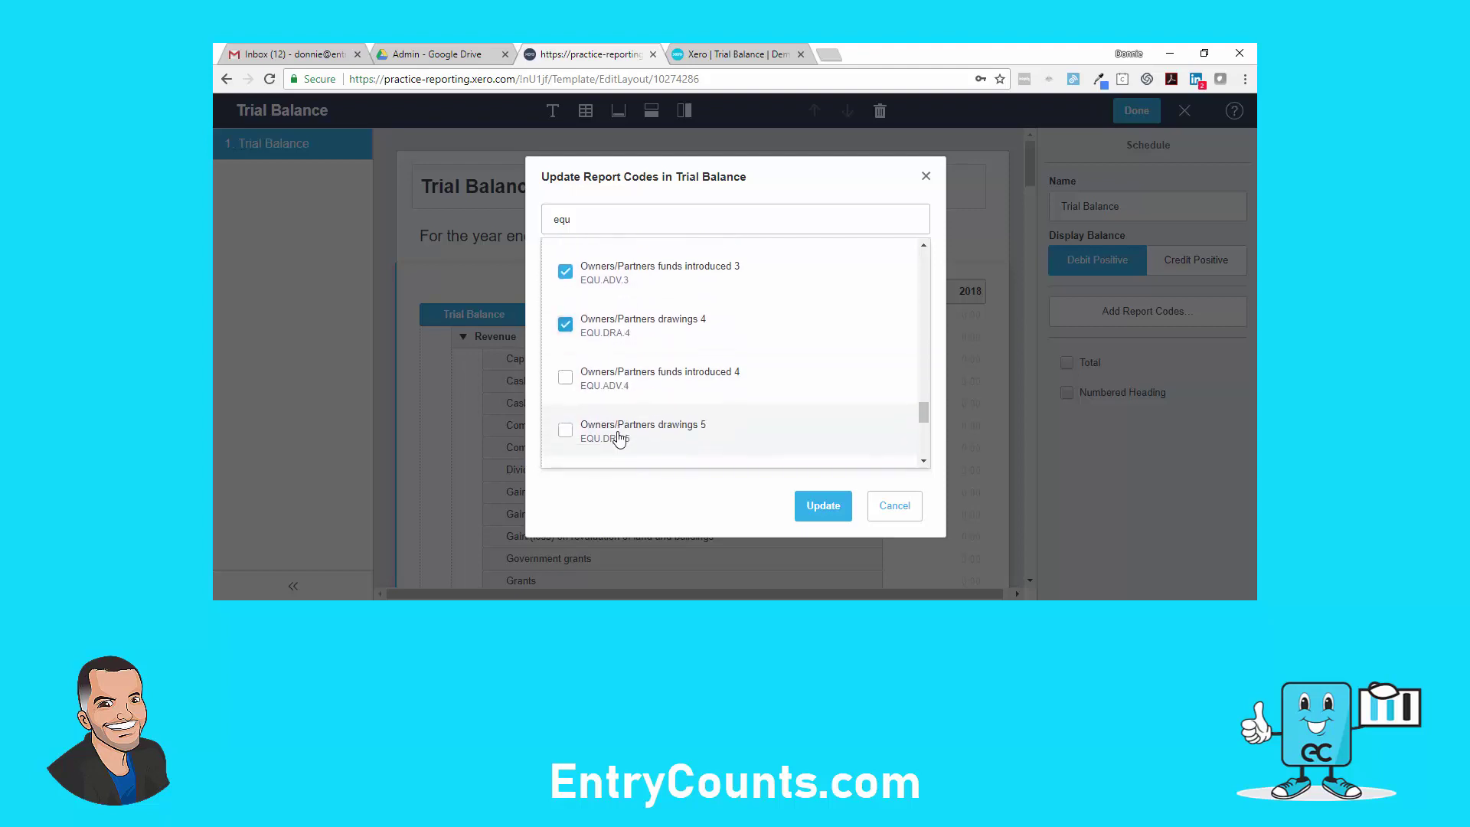
{"action": "left_click", "coordinate": [617, 398]}
{"action": "left_click", "coordinate": [615, 435]}
{"action": "scroll", "coordinate": [614, 421], "scroll_direction": "down", "scroll_amount": 1}
{"action": "left_click", "coordinate": [616, 418]}
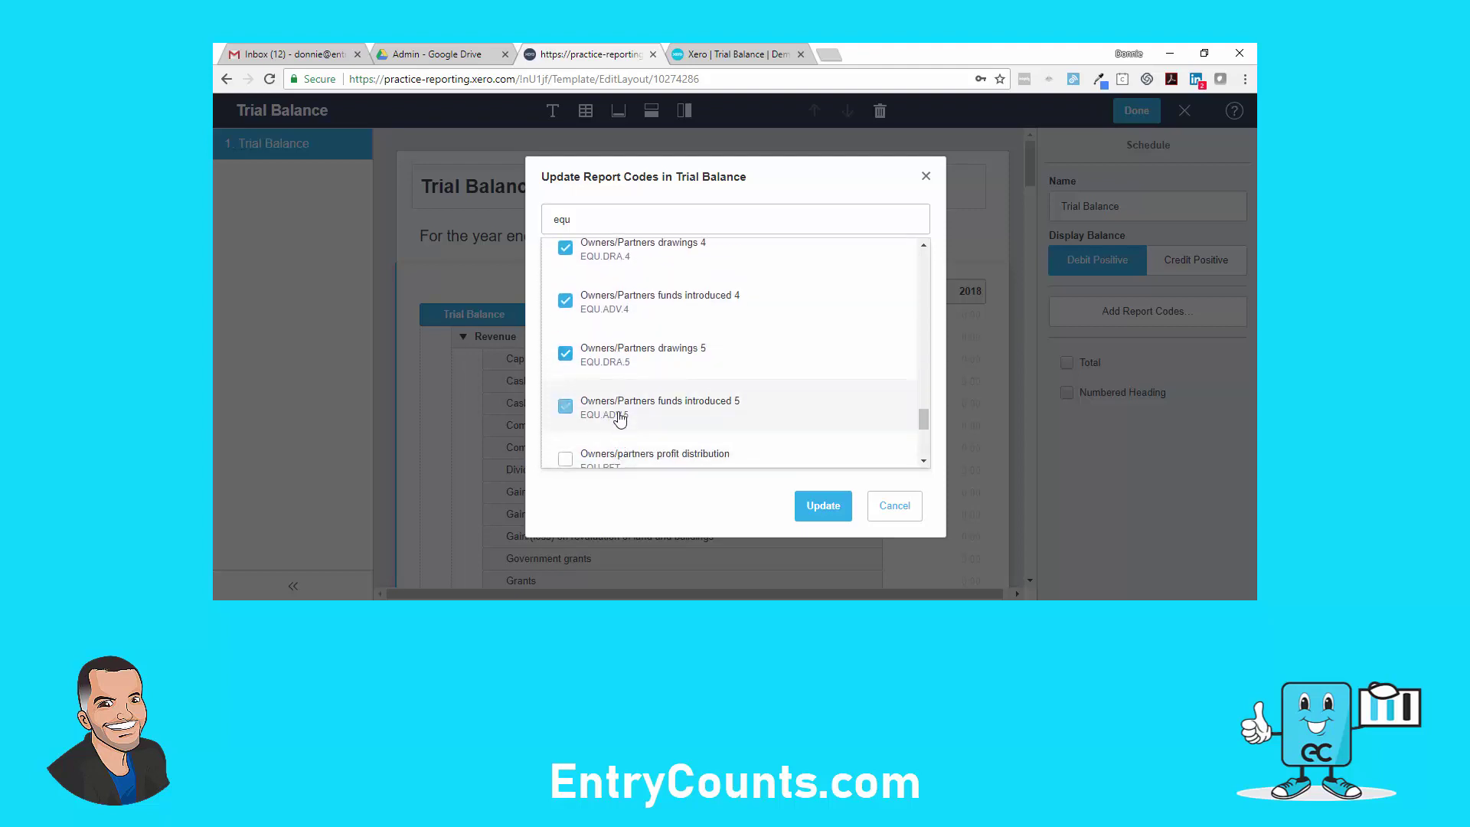
Select Owners/partners profit distribution and its numbers 1 to 5.
{"action": "scroll", "coordinate": [619, 419], "scroll_direction": "down", "scroll_amount": 1}
{"action": "left_click", "coordinate": [615, 397]}
{"action": "scroll", "coordinate": [621, 444], "scroll_direction": "down", "scroll_amount": 1}
{"action": "left_click", "coordinate": [617, 375]}
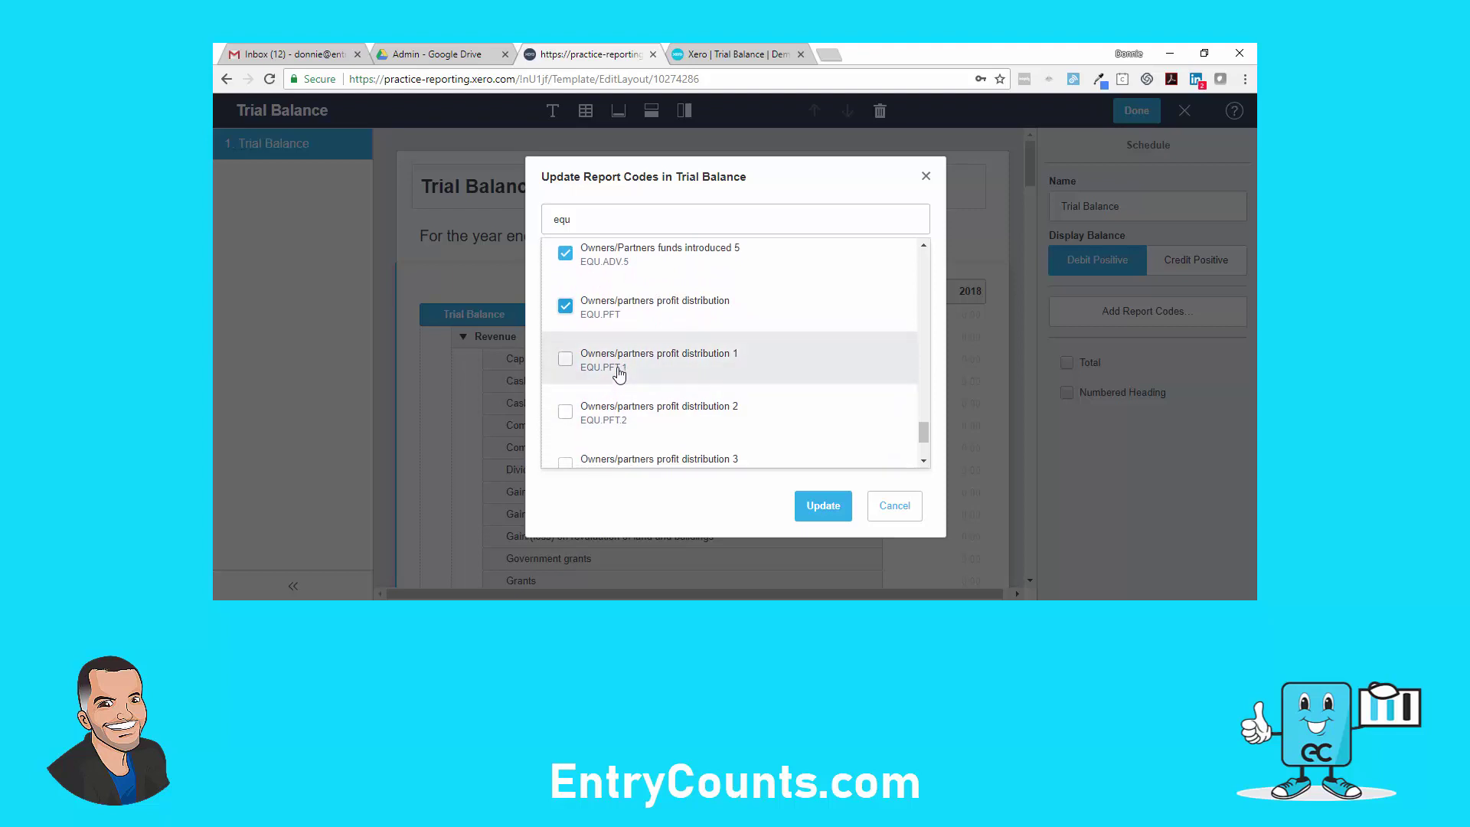
{"action": "left_click", "coordinate": [623, 426]}
{"action": "scroll", "coordinate": [624, 413], "scroll_direction": "down", "scroll_amount": 2}
{"action": "left_click", "coordinate": [626, 398]}
{"action": "left_click", "coordinate": [626, 444]}
{"action": "scroll", "coordinate": [624, 447], "scroll_direction": "down", "scroll_amount": 1}
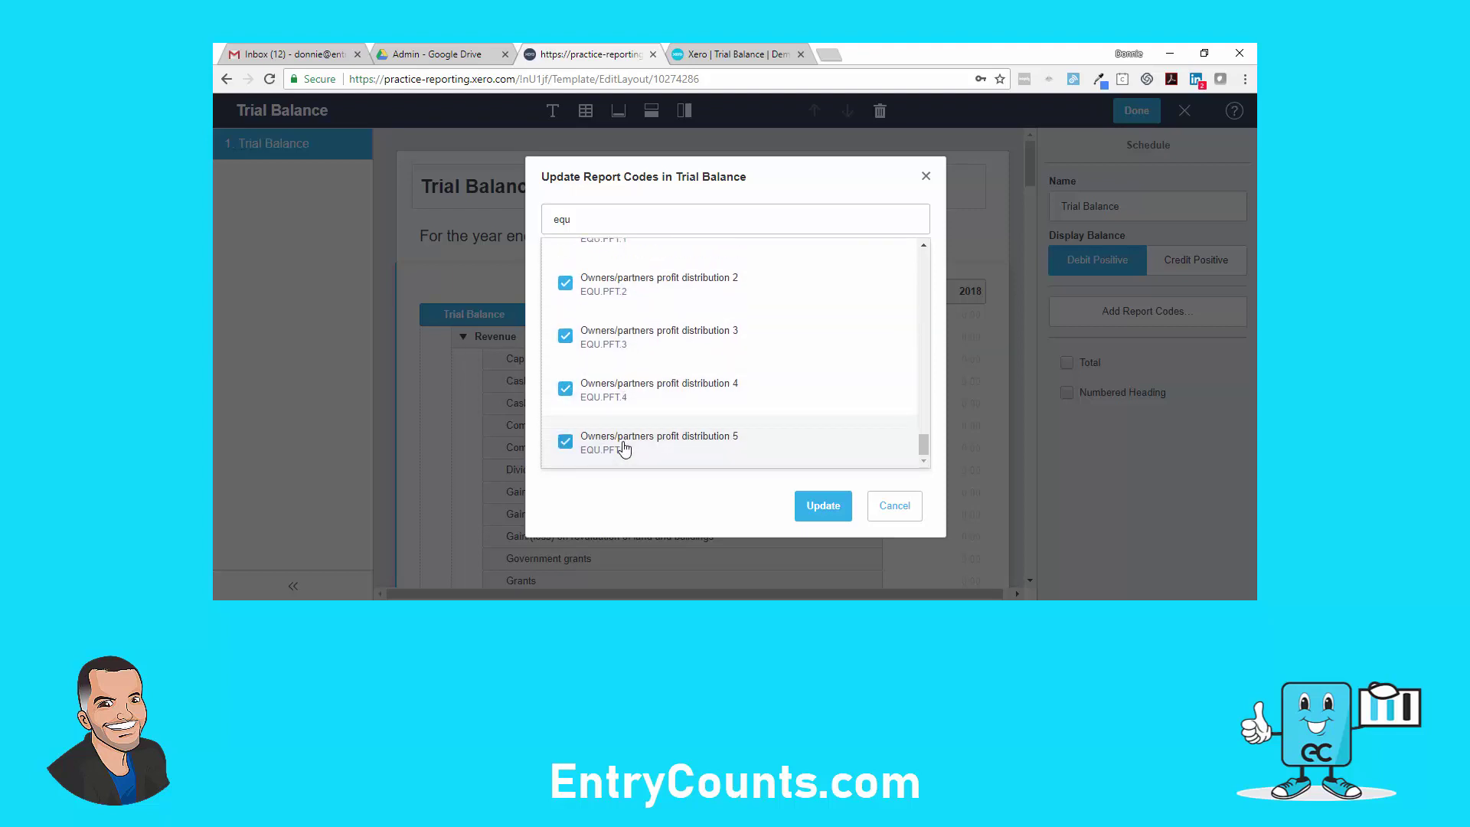
Review the whole list of equity report codes to check that every EQU code is selected.
{"action": "scroll", "coordinate": [624, 448], "scroll_direction": "up", "scroll_amount": 5}
{"action": "scroll", "coordinate": [622, 448], "scroll_direction": "up", "scroll_amount": 3}
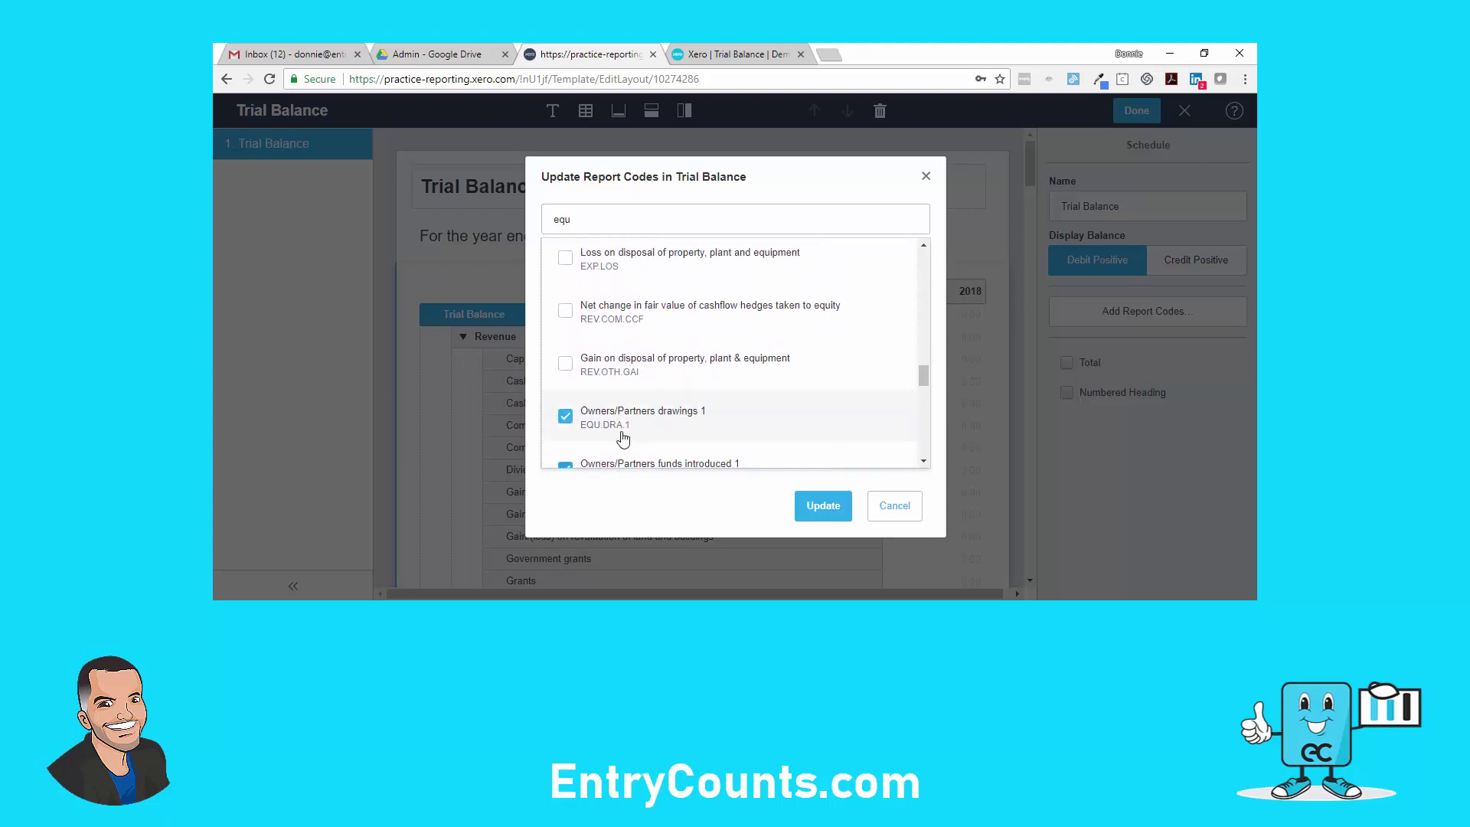
{"action": "scroll", "coordinate": [621, 360], "scroll_direction": "up", "scroll_amount": 1}
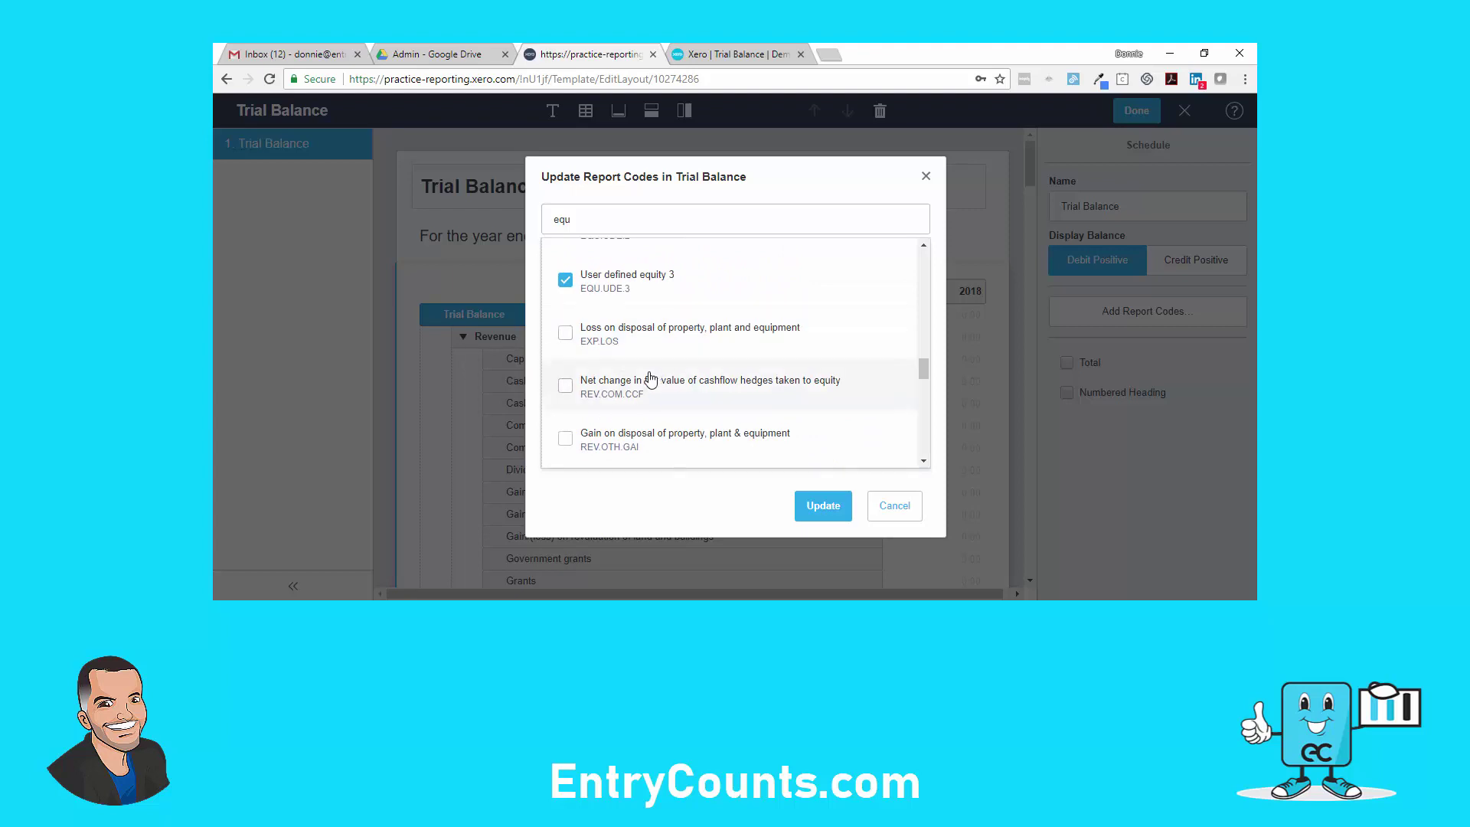
{"action": "scroll", "coordinate": [650, 379], "scroll_direction": "up", "scroll_amount": 3}
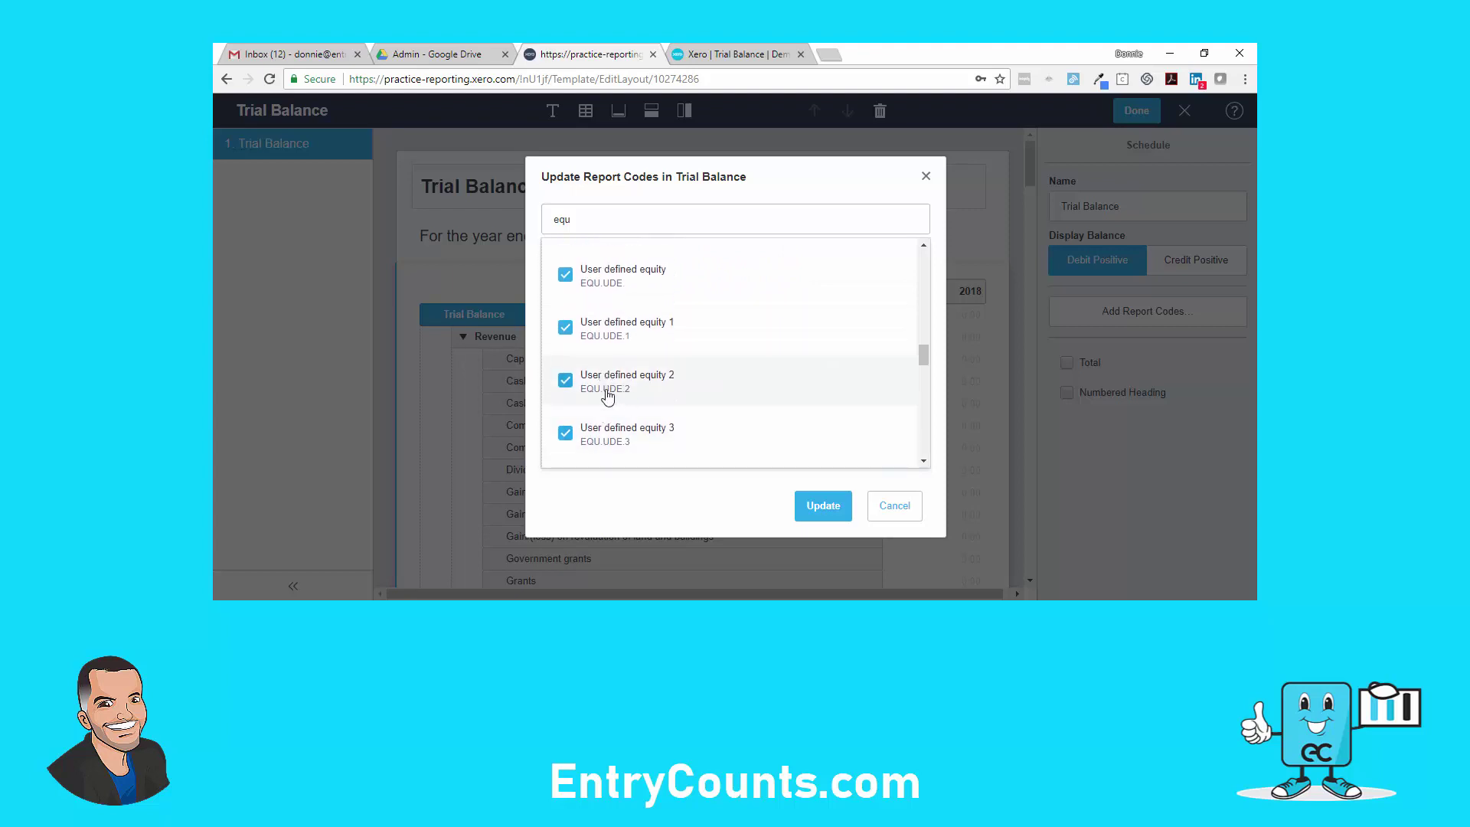
{"action": "scroll", "coordinate": [620, 368], "scroll_direction": "up", "scroll_amount": 1}
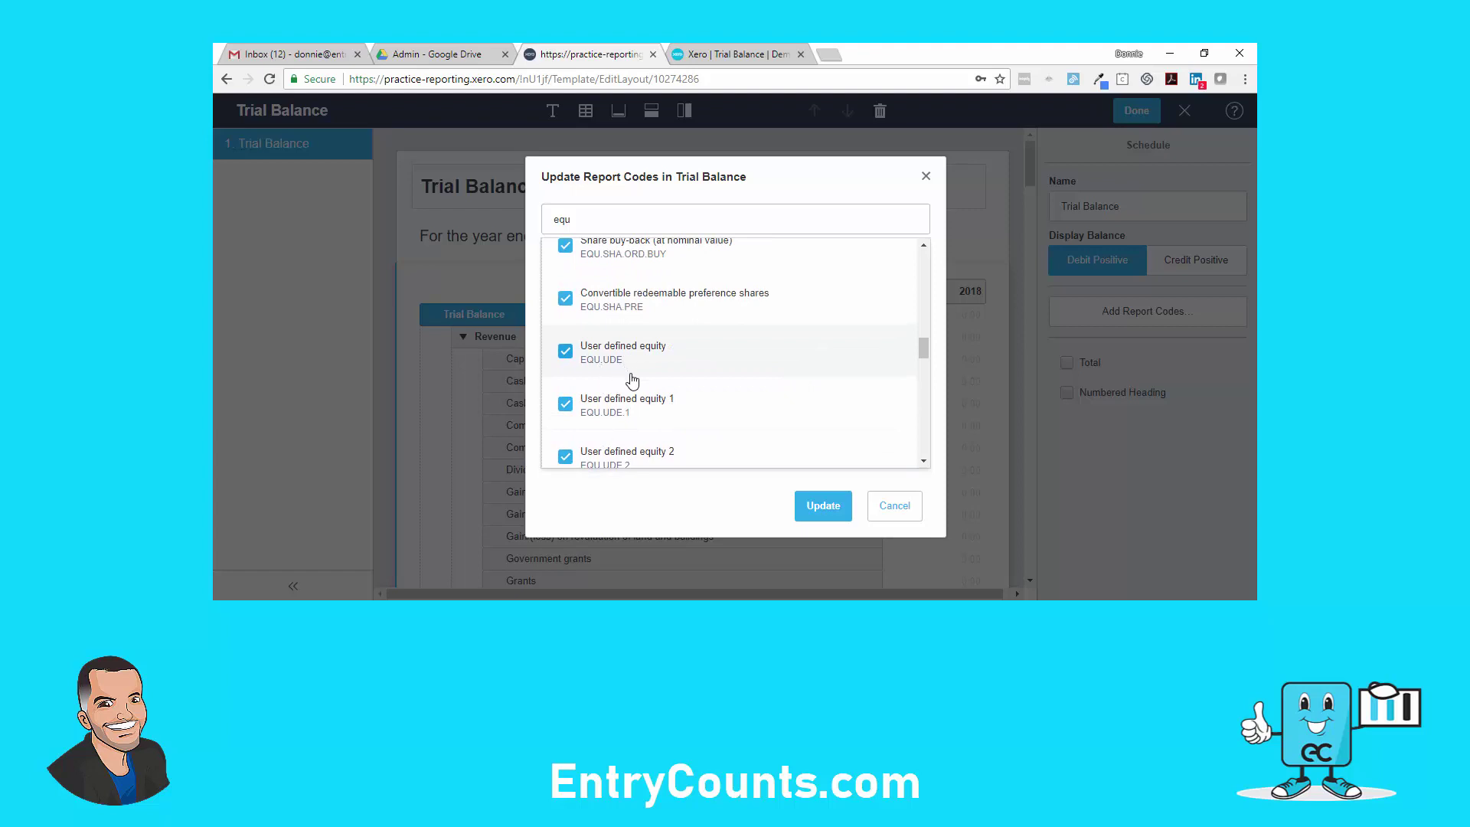
{"action": "scroll", "coordinate": [634, 383], "scroll_direction": "up", "scroll_amount": 3}
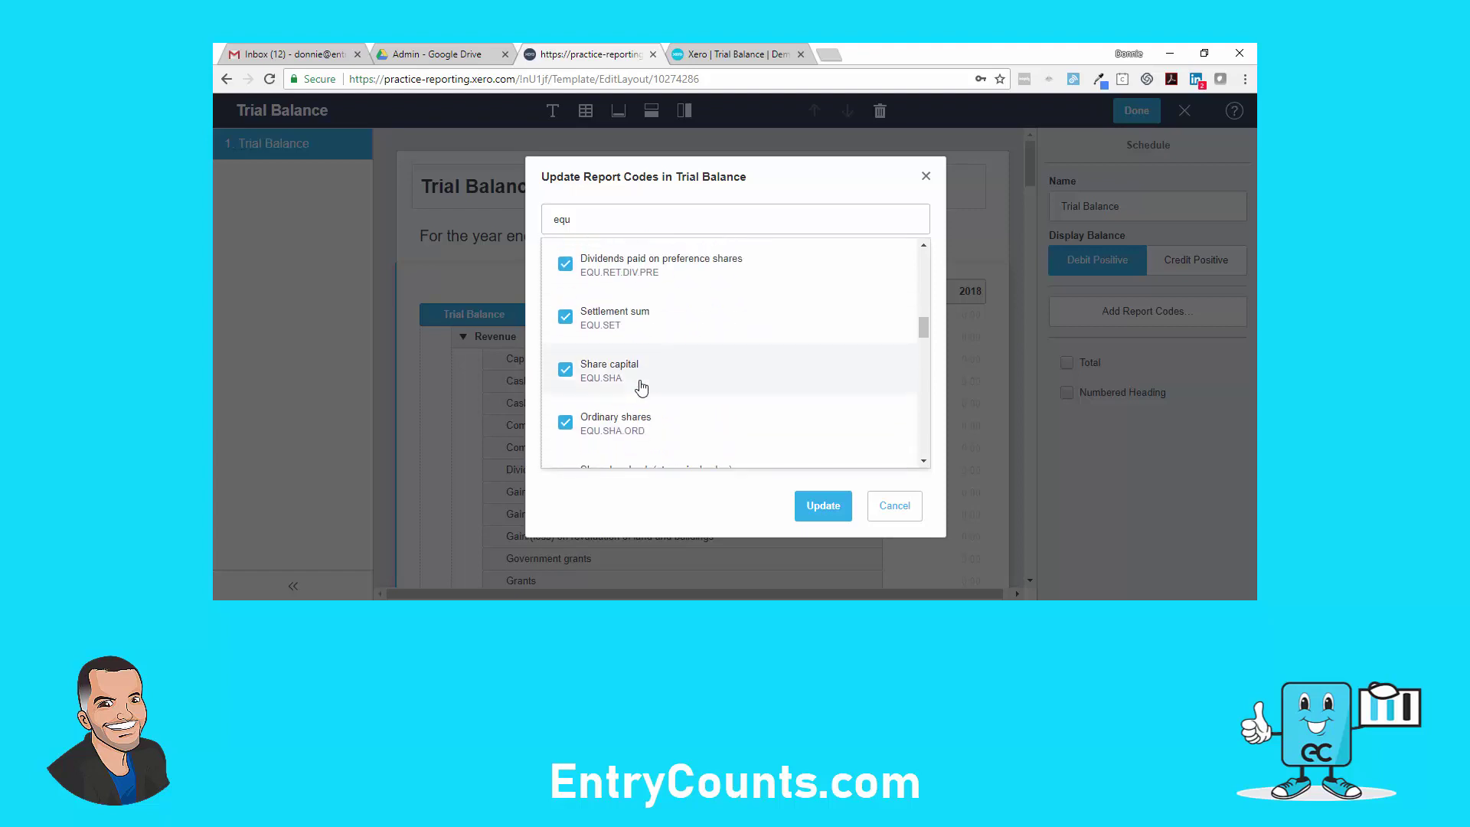
{"action": "scroll", "coordinate": [627, 423], "scroll_direction": "up", "scroll_amount": 3}
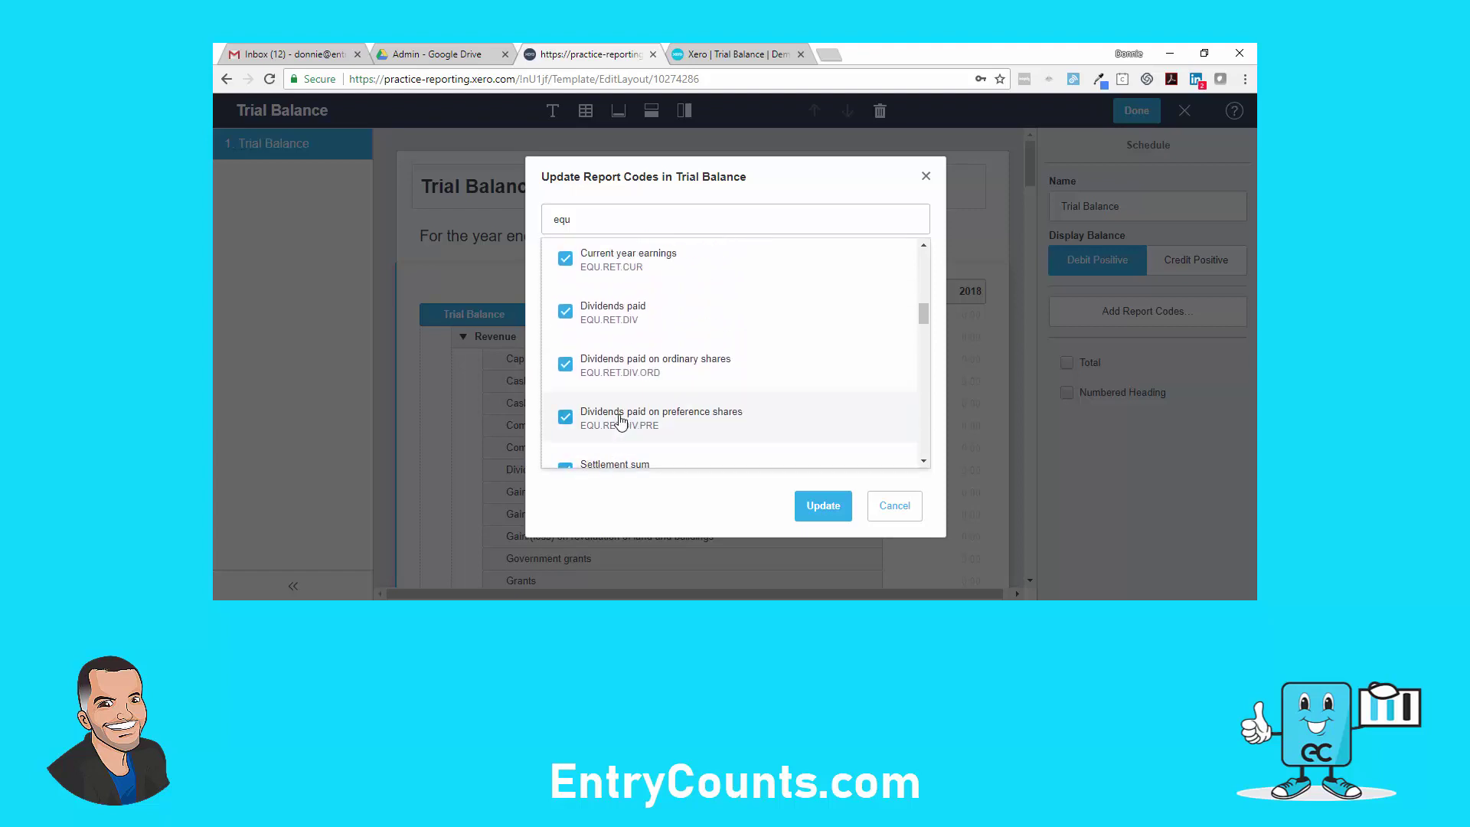
{"action": "scroll", "coordinate": [621, 423], "scroll_direction": "up", "scroll_amount": 4}
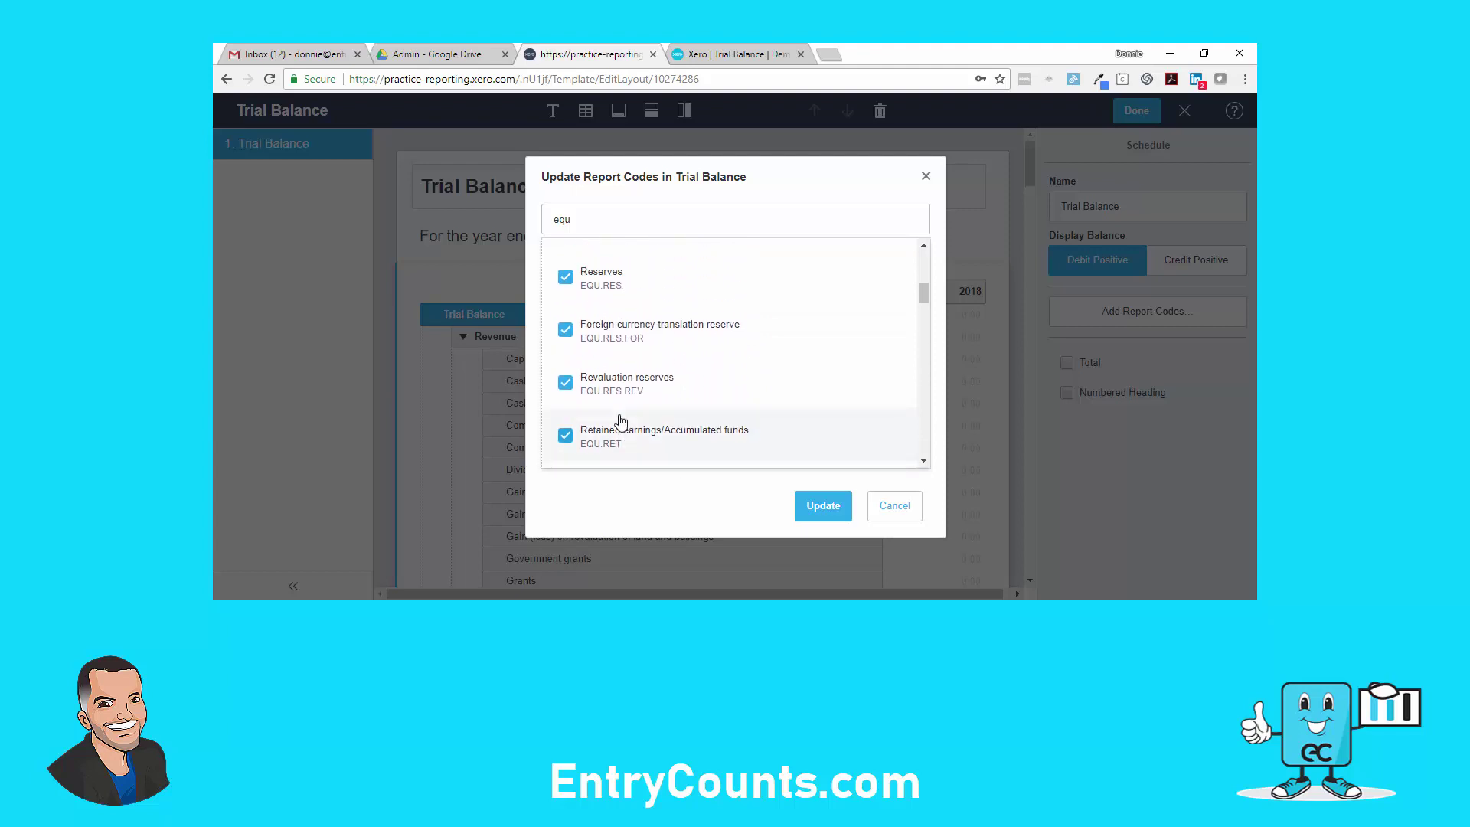
{"action": "scroll", "coordinate": [621, 423], "scroll_direction": "up", "scroll_amount": 5}
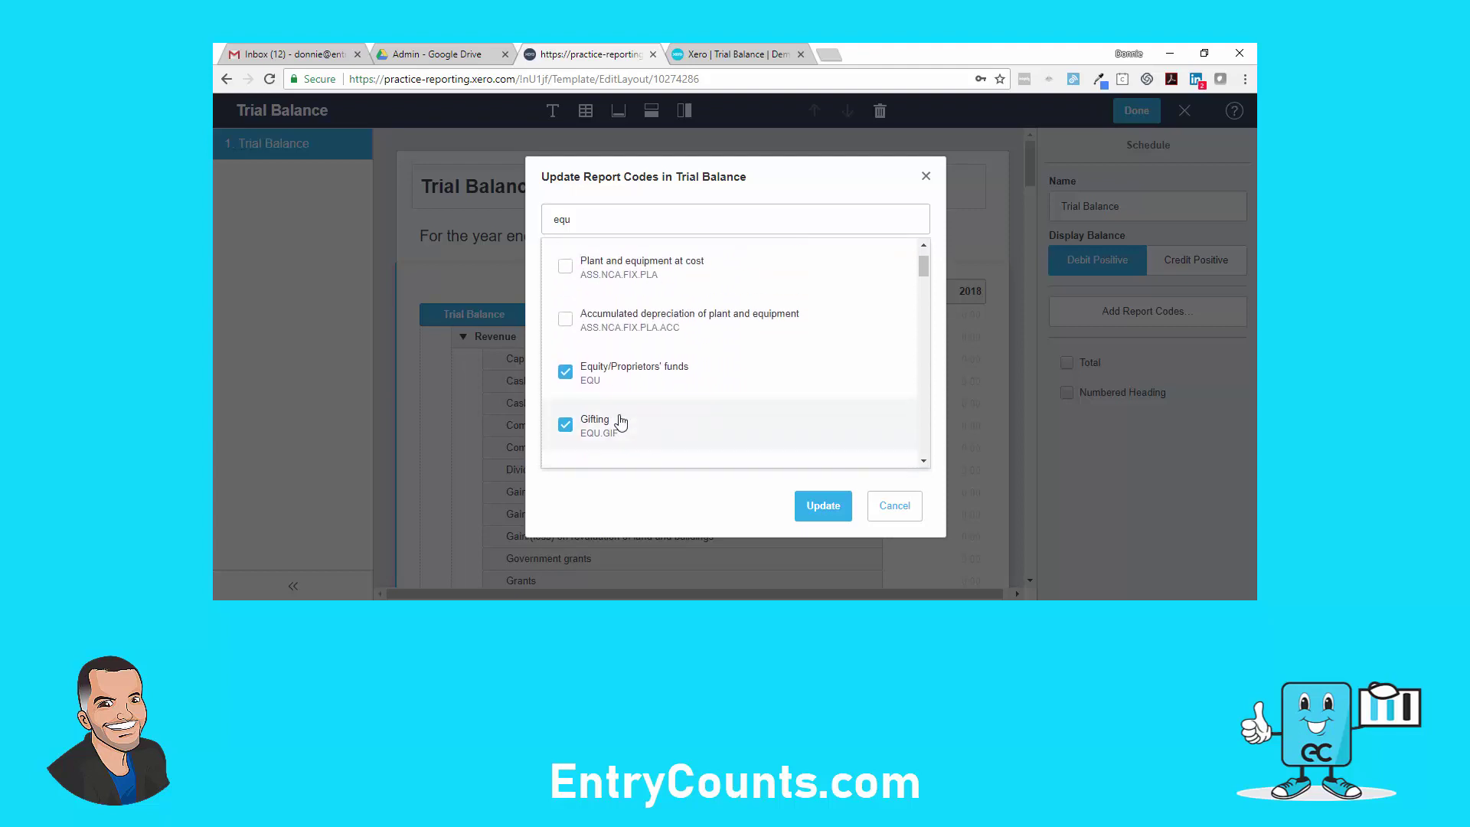
{"action": "scroll", "coordinate": [620, 423], "scroll_direction": "up", "scroll_amount": 1}
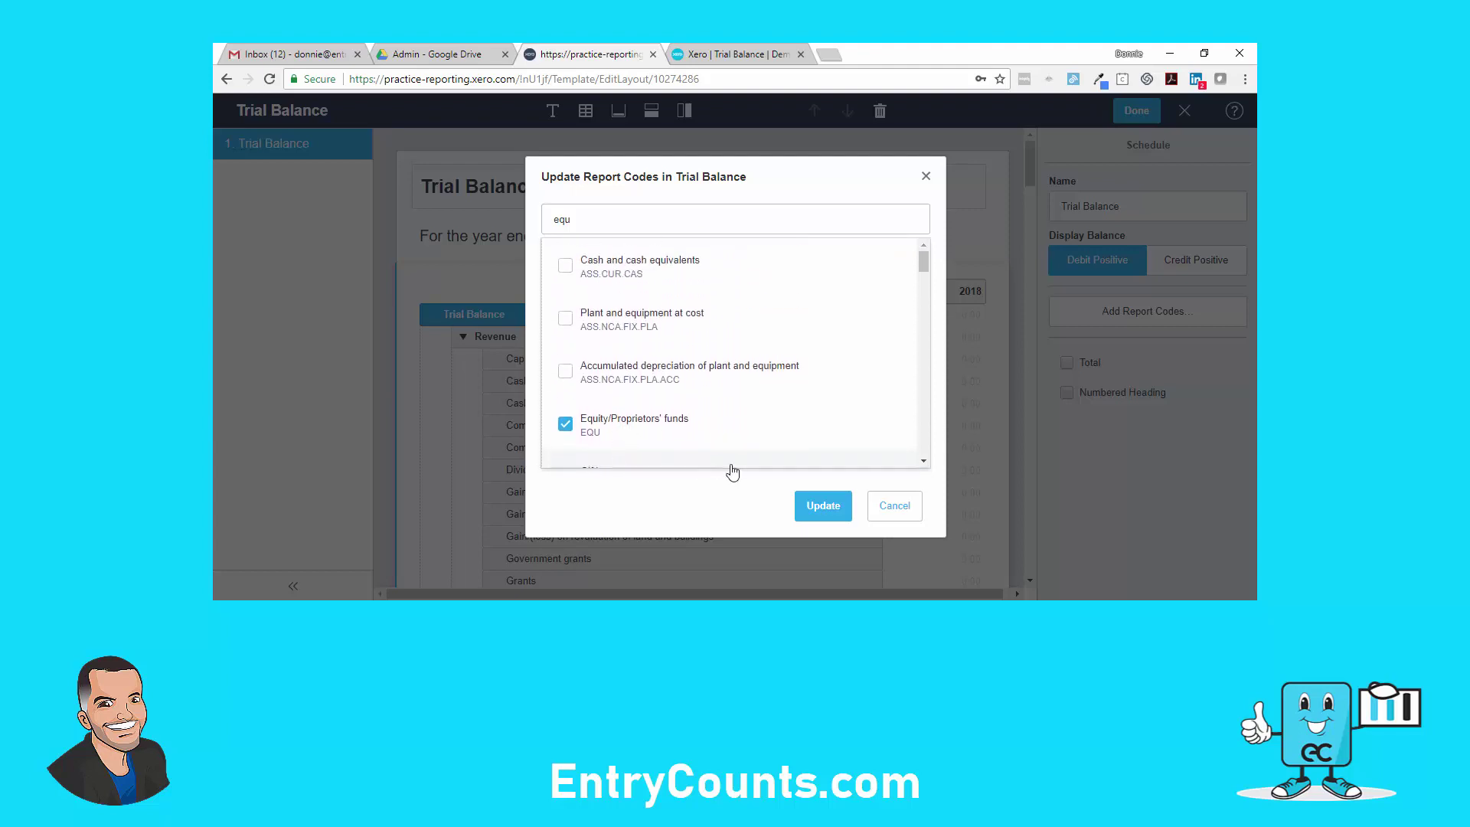
Add the selected equity codes to the schedule and group them as Equity with a Credit Positive display balance.
{"action": "left_click", "coordinate": [825, 507]}
{"action": "left_click", "coordinate": [1133, 188]}
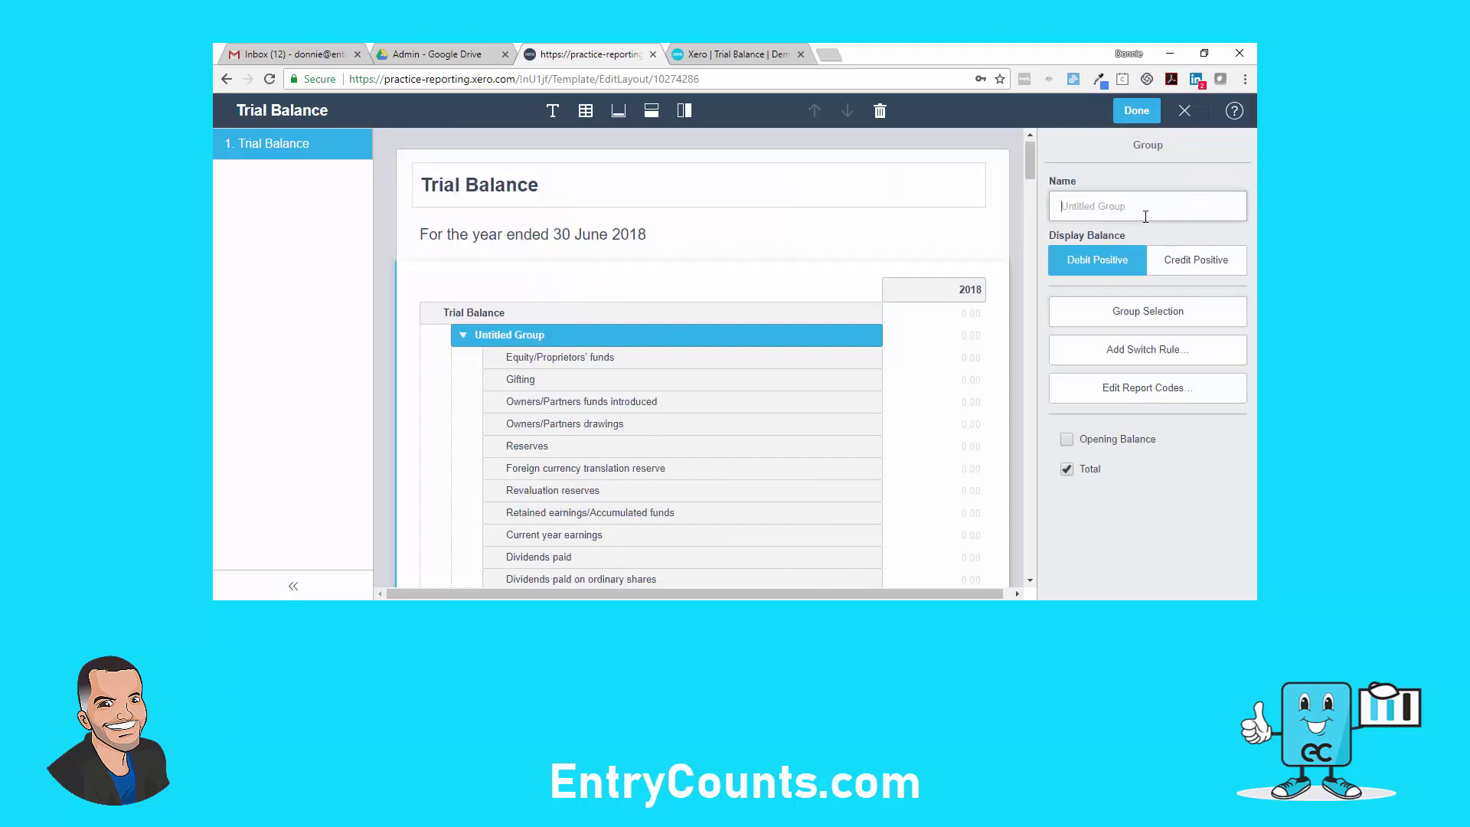
{"action": "left_click", "coordinate": [1146, 216]}
{"action": "type", "text": "Equity"}
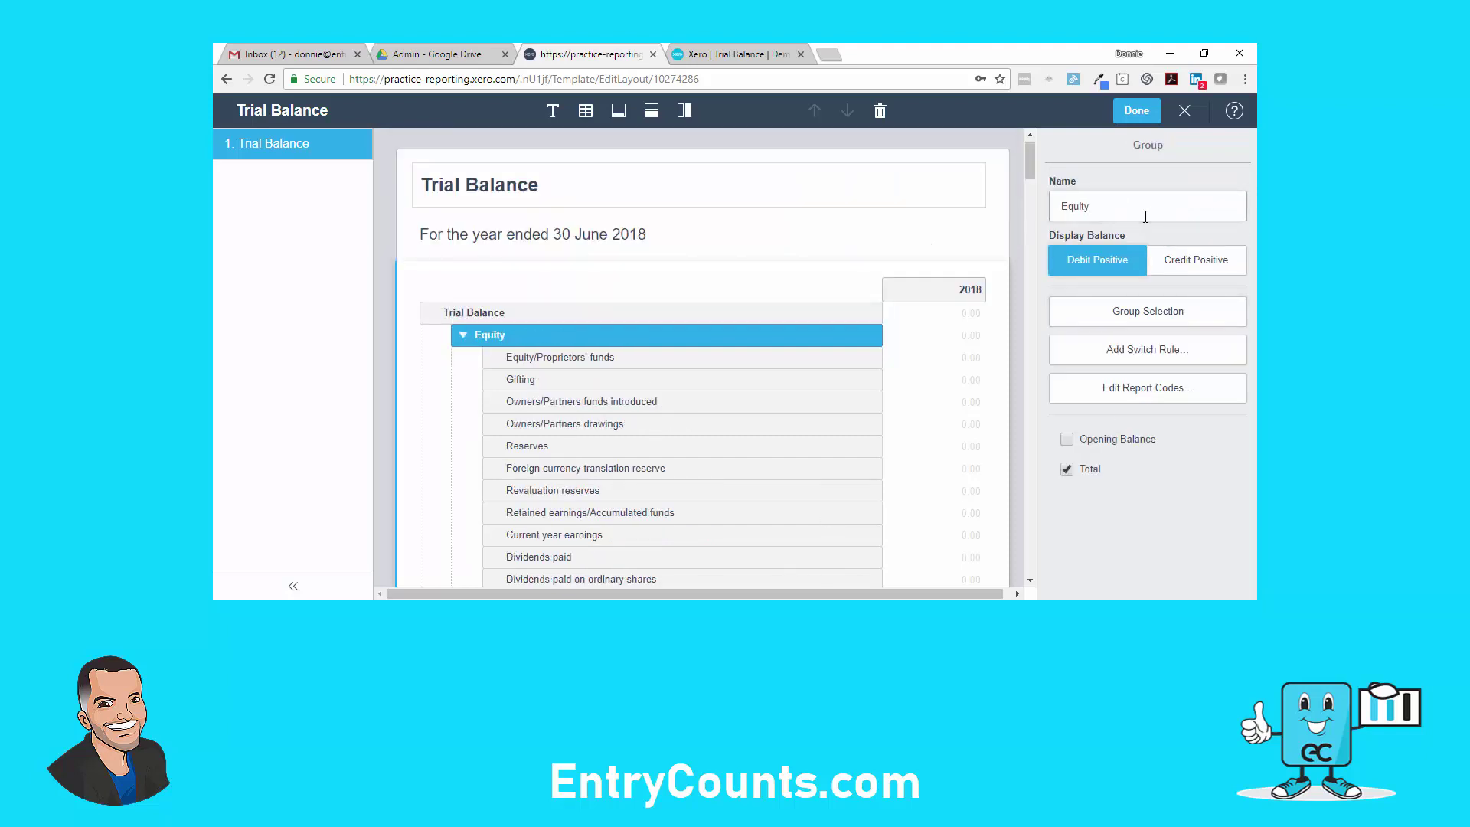
{"action": "left_click", "coordinate": [1183, 267]}
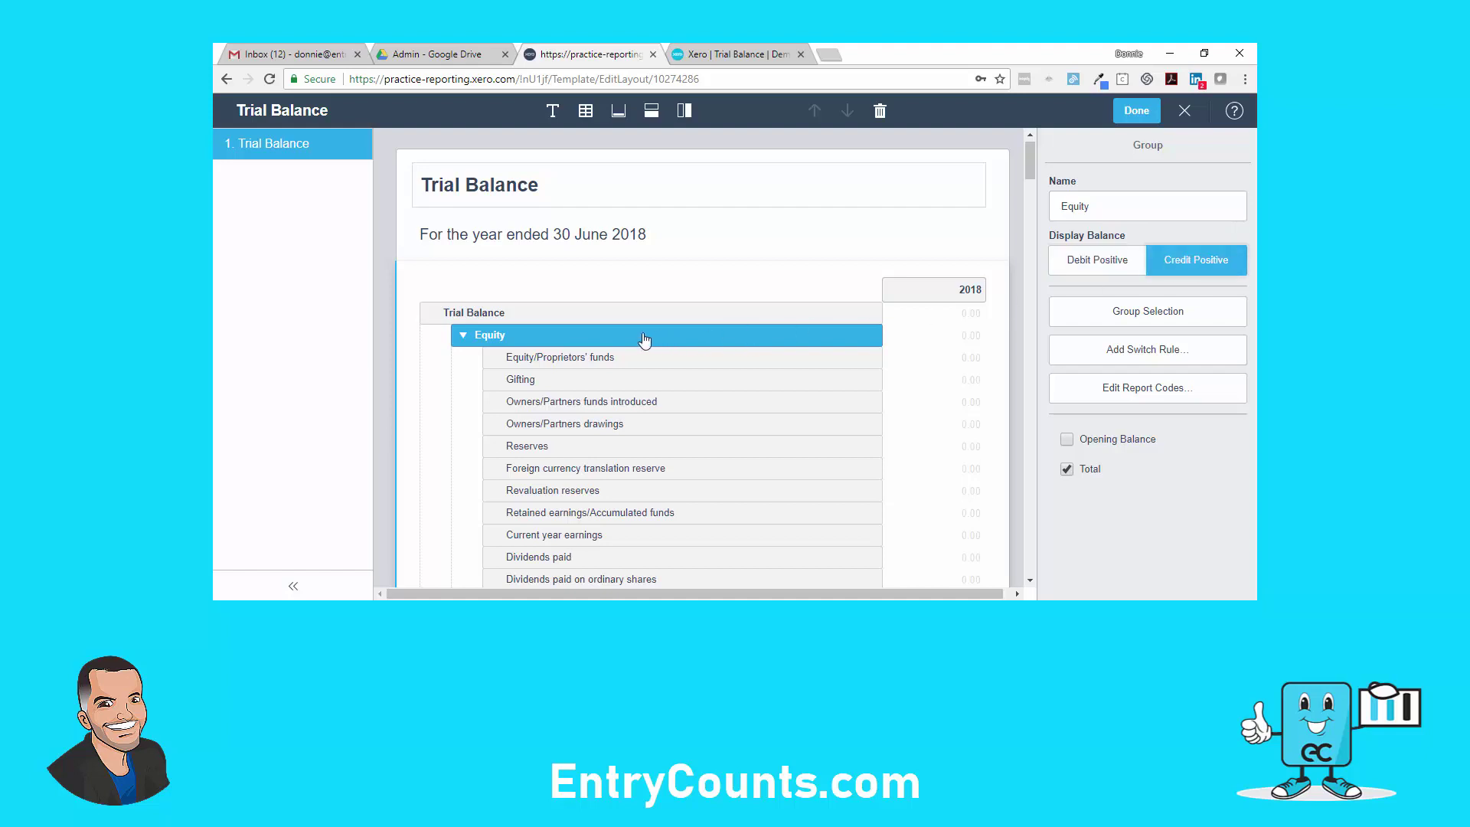
Move the Equity group to the end of the schedule, directly after Total Liabilities.
{"action": "left_click_drag", "start_coordinate": [617, 341], "coordinate": [756, 546]}
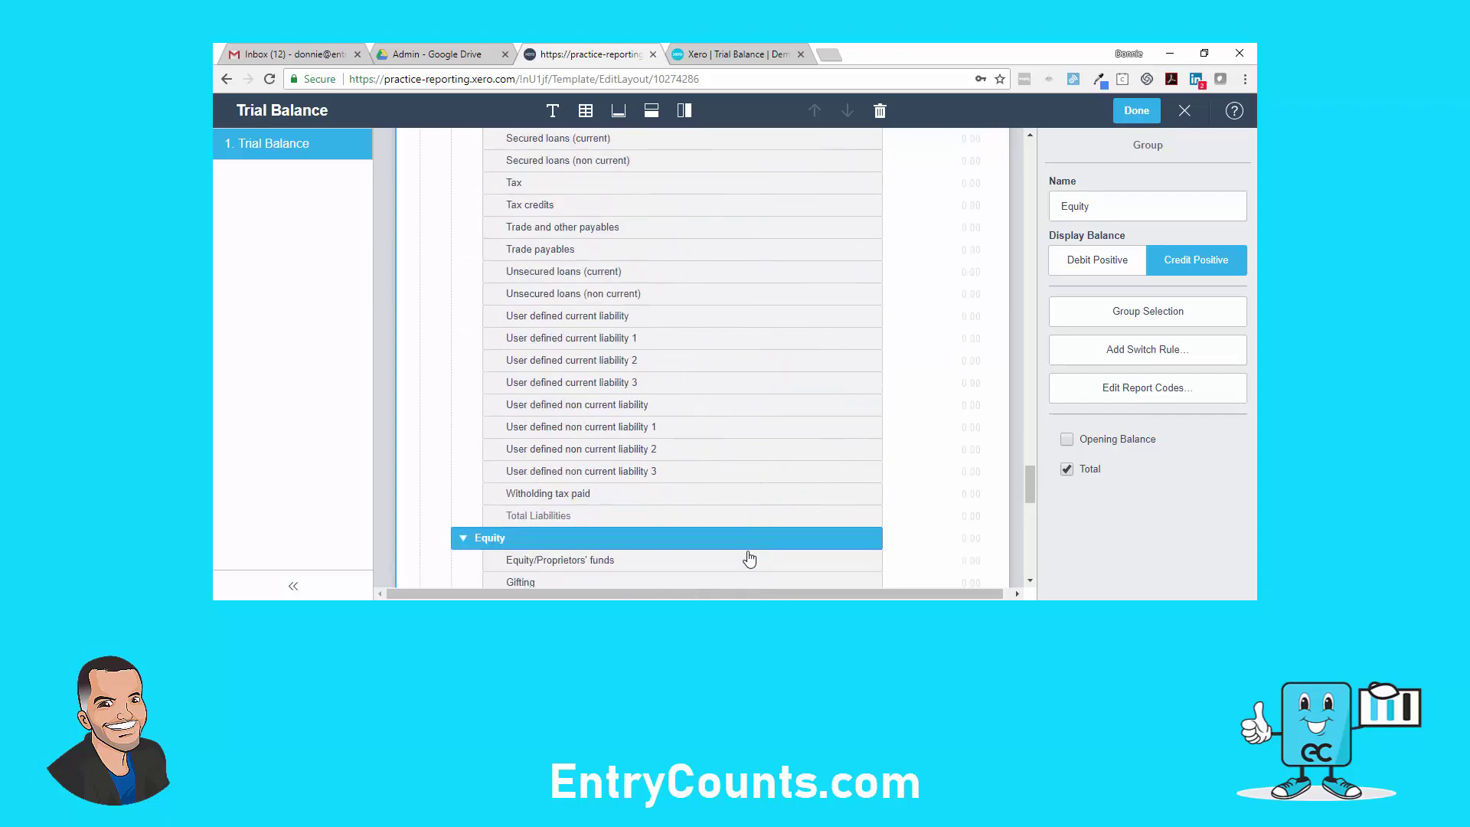
{"action": "left_click", "coordinate": [748, 560]}
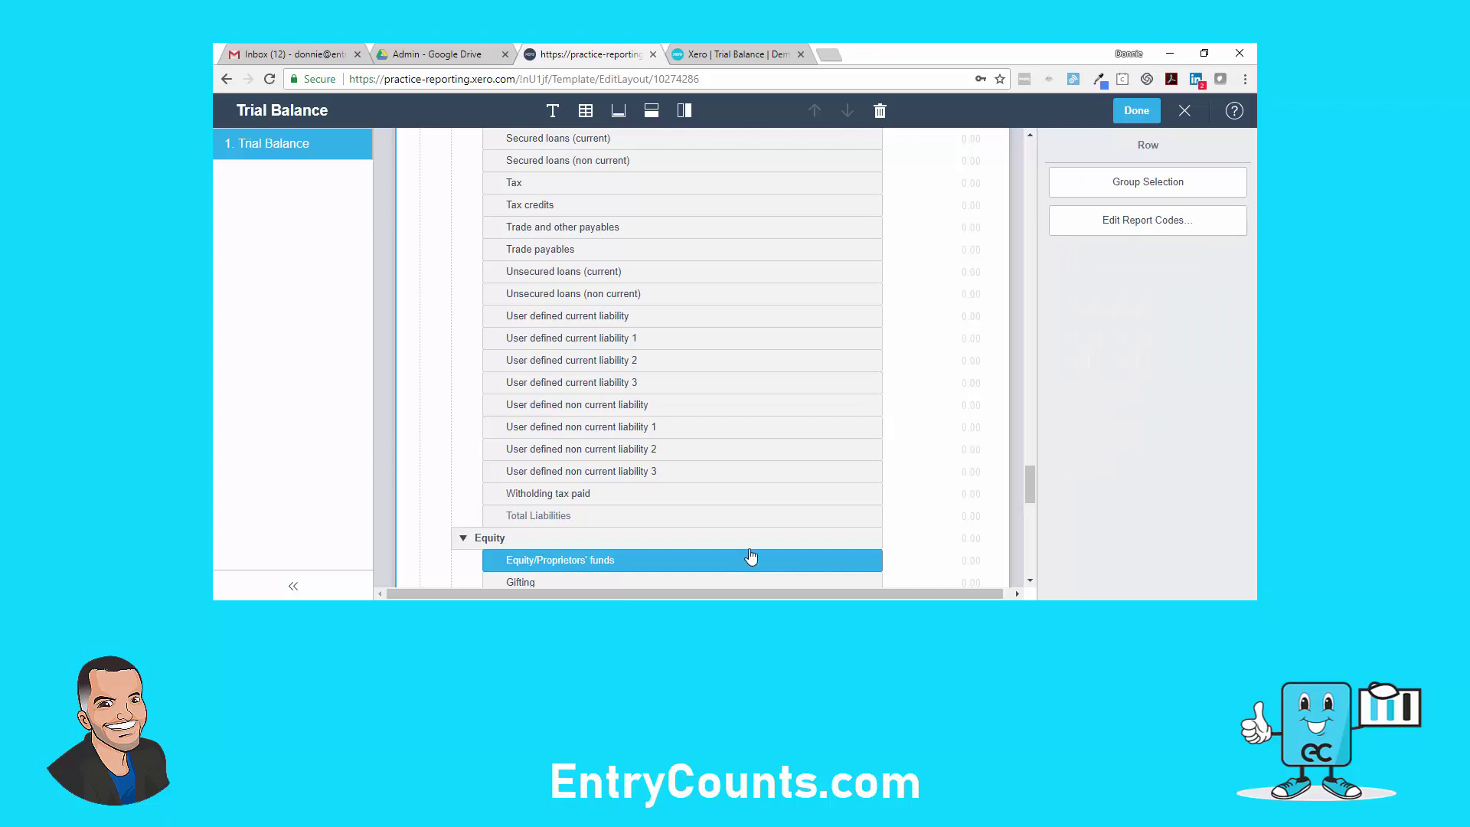
Check the display balance and total settings of the Trial Balance schedule and its Revenue group.
{"action": "left_click_drag", "start_coordinate": [1035, 484], "coordinate": [1030, 149]}
{"action": "left_click", "coordinate": [765, 322]}
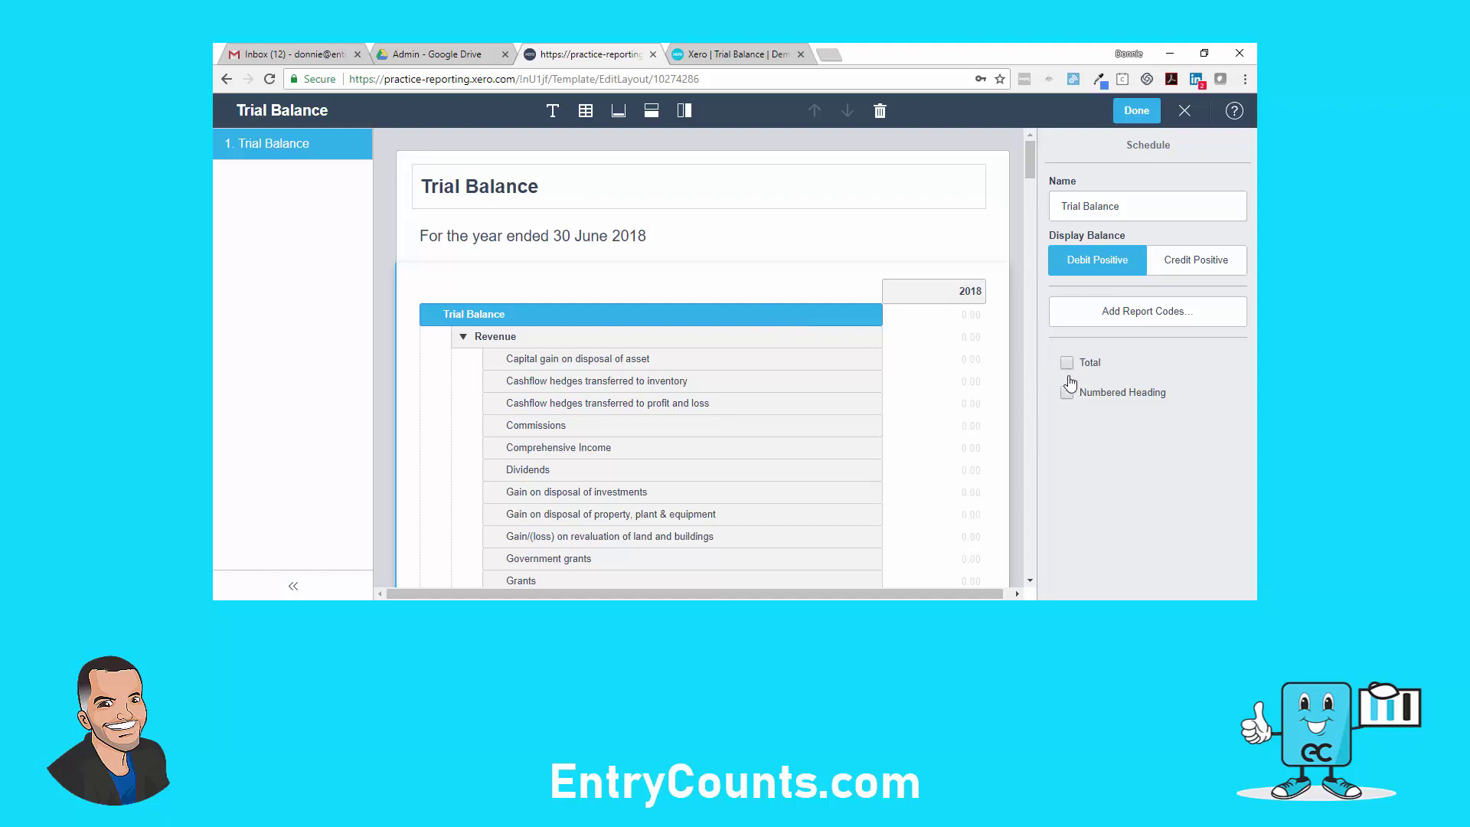
{"action": "left_click", "coordinate": [780, 346]}
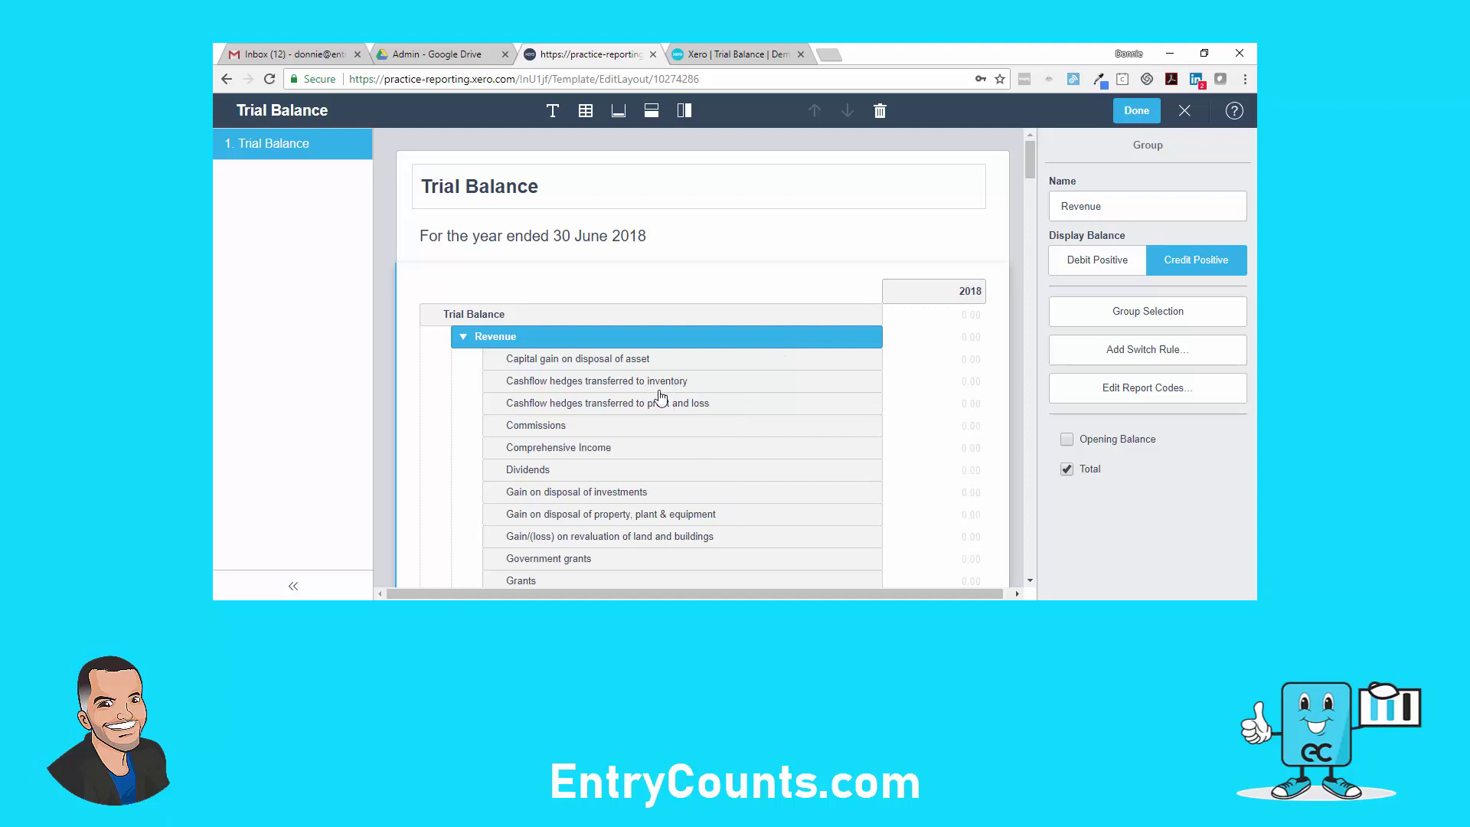
Group the Government grants and Grants rows within Revenue as a subgroup named Grants.
{"action": "scroll", "coordinate": [670, 434], "scroll_direction": "down", "scroll_amount": 1}
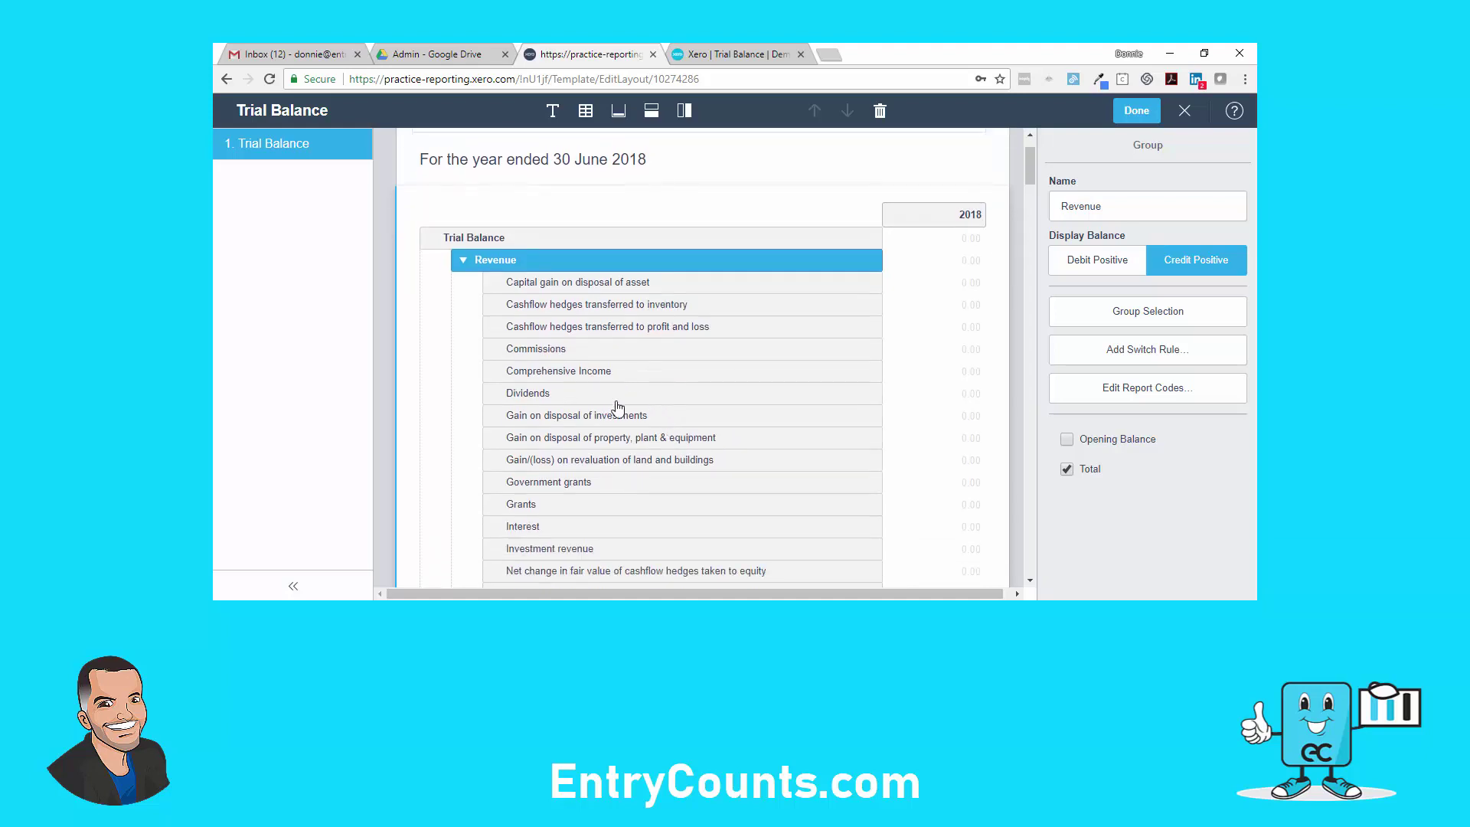
{"action": "scroll", "coordinate": [631, 416], "scroll_direction": "down", "scroll_amount": 1}
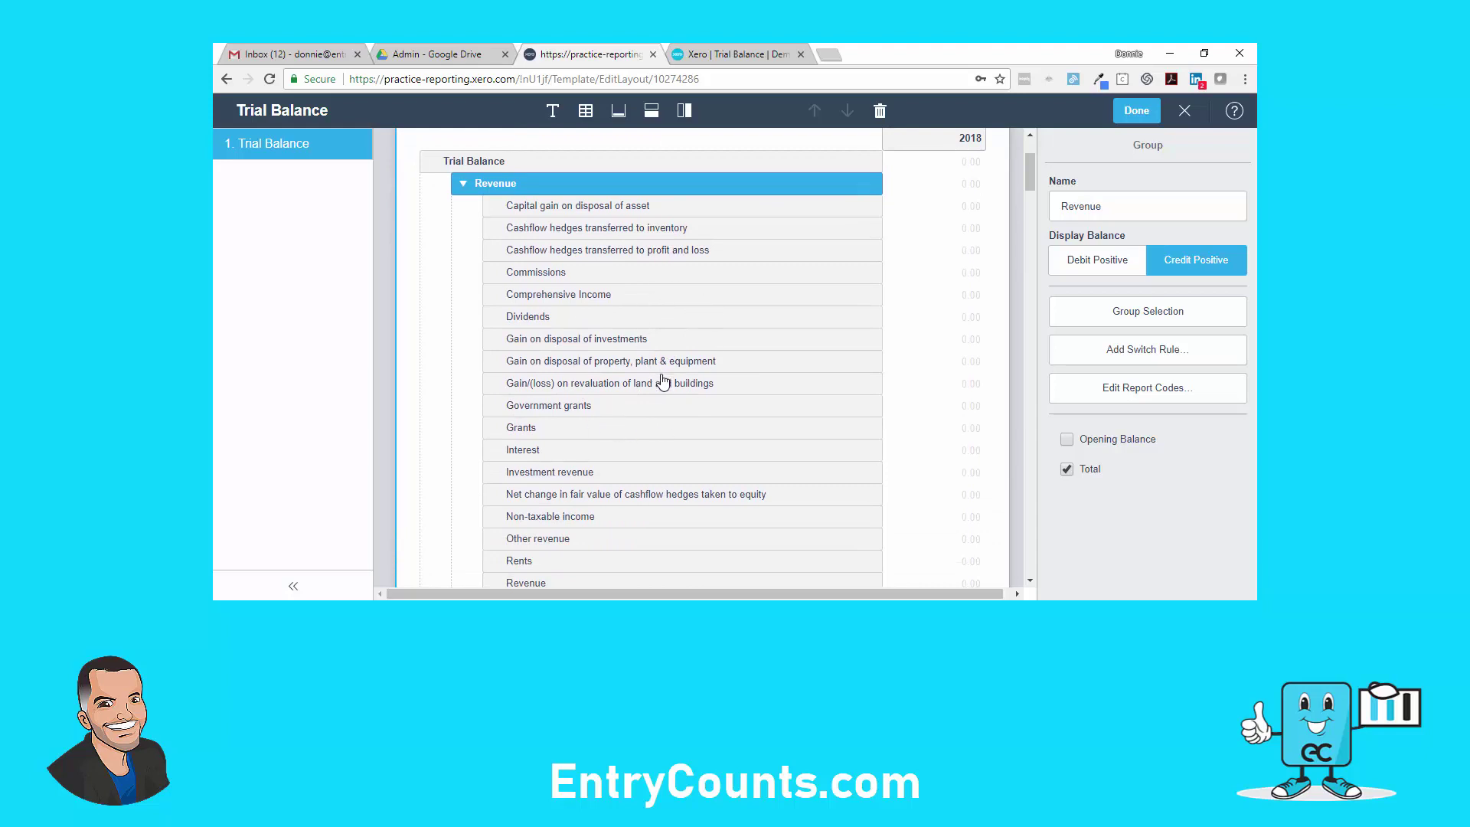
{"action": "left_click", "coordinate": [679, 418]}
{"action": "left_click", "coordinate": [679, 431], "text": "shift"}
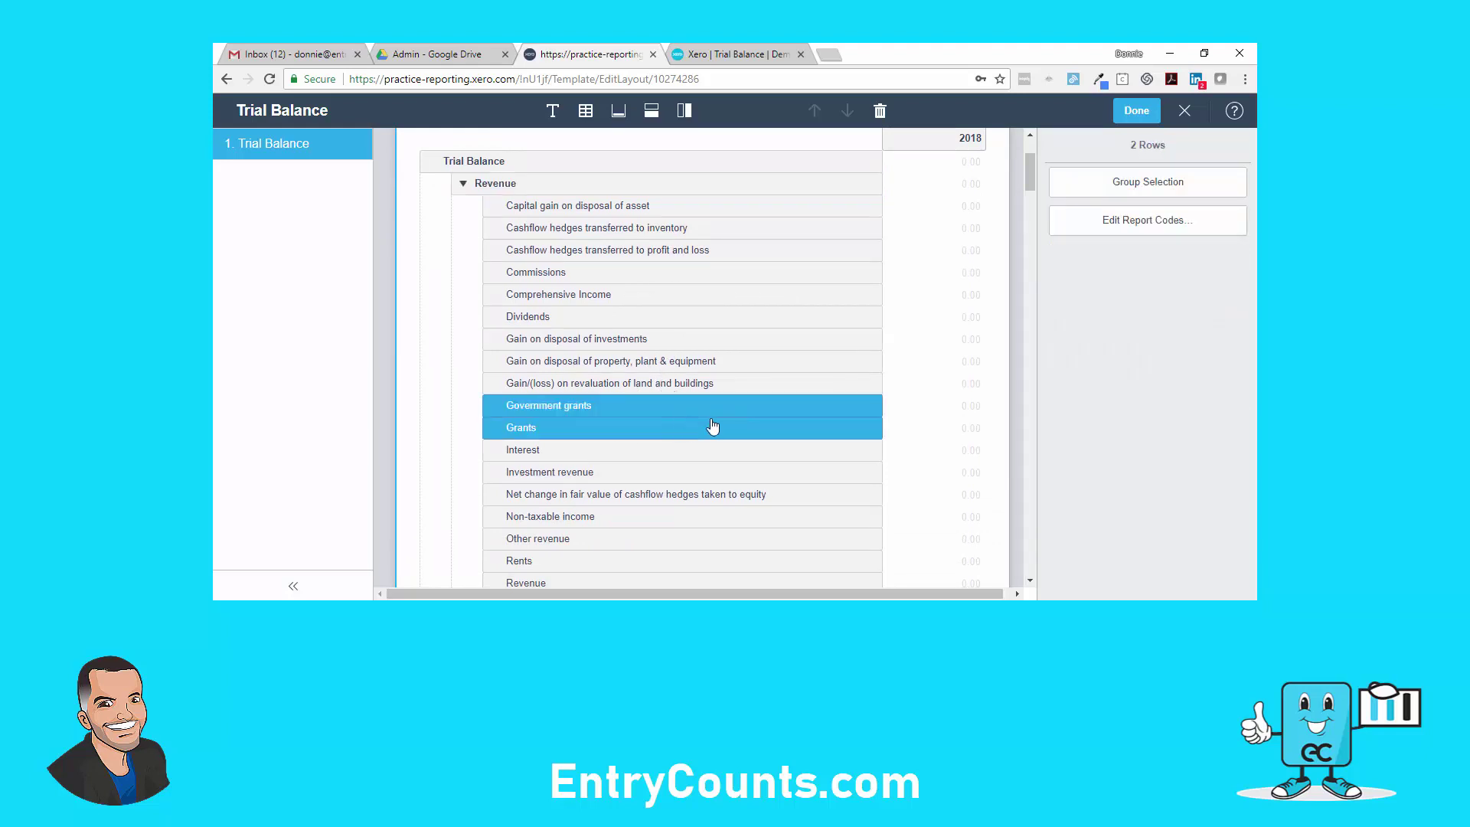
{"action": "left_click", "coordinate": [1122, 188]}
{"action": "type", "text": "Grants"}
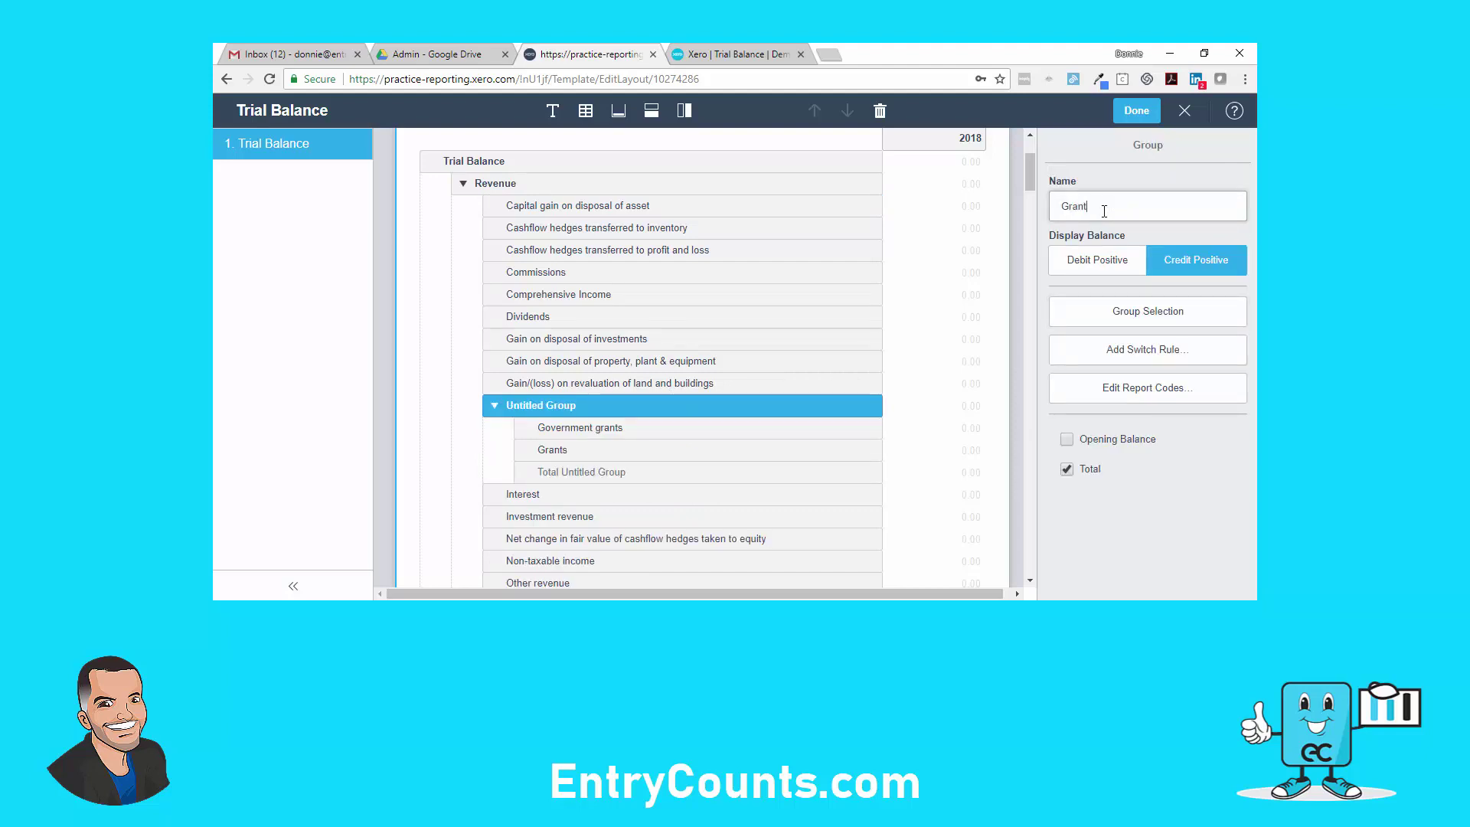
Remove the Grants subgroup while leaving its rows in the Revenue group.
{"action": "left_click", "coordinate": [657, 383]}
{"action": "left_click", "coordinate": [657, 363], "text": "shift"}
{"action": "left_click", "coordinate": [656, 345], "text": "shift"}
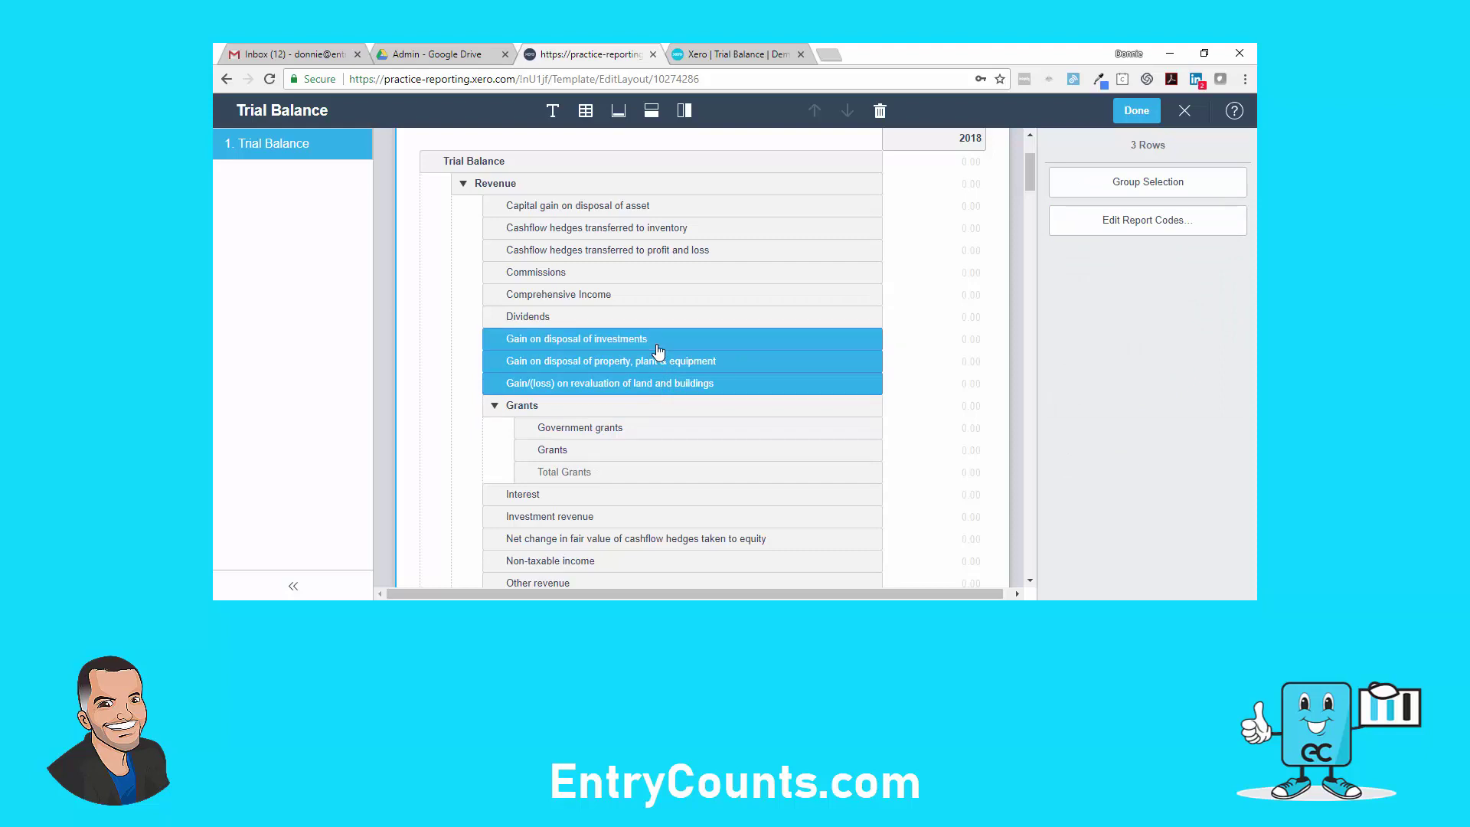
{"action": "left_click", "coordinate": [674, 409]}
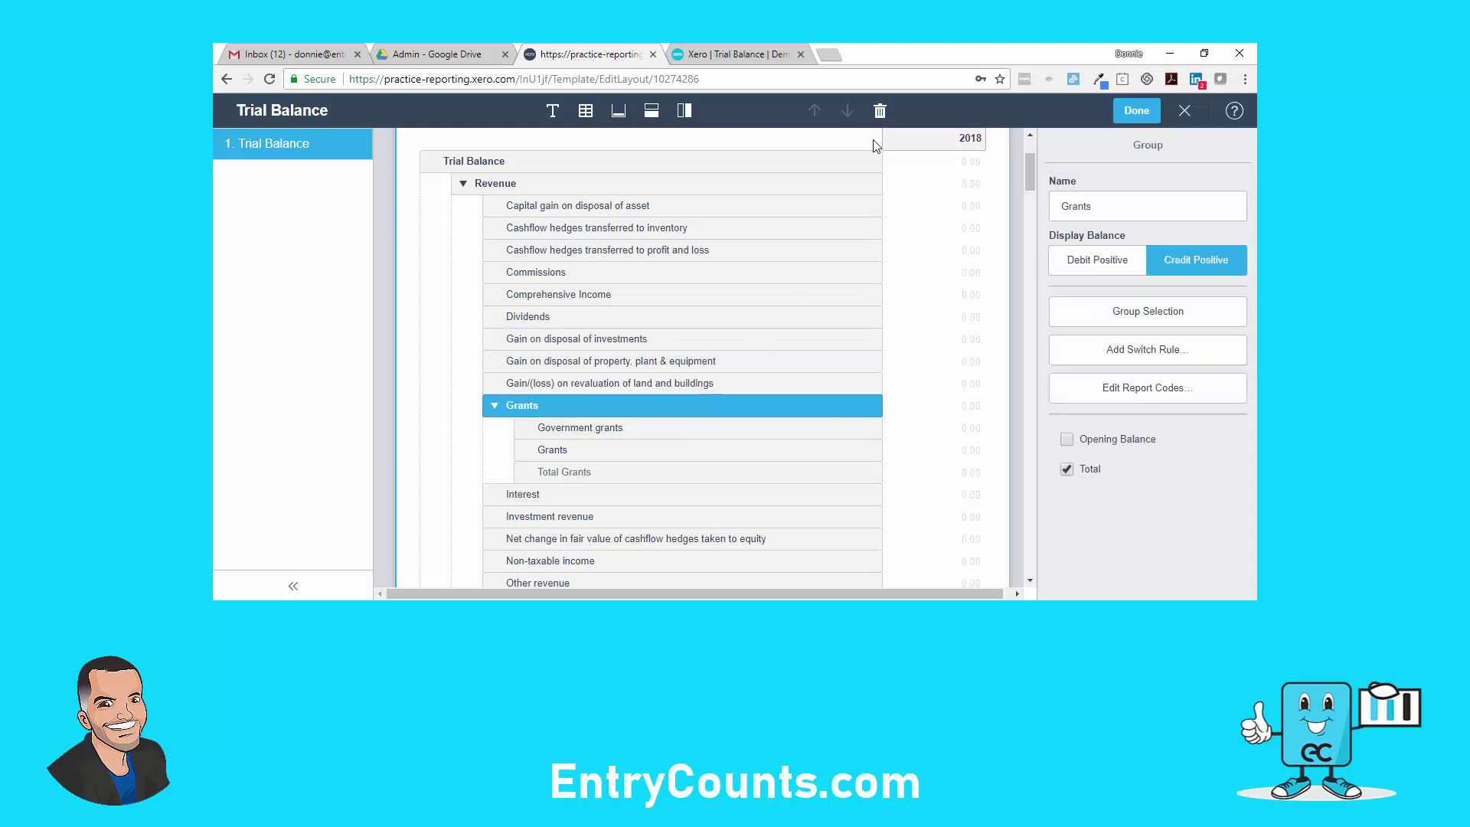
{"action": "left_click", "coordinate": [880, 112]}
{"action": "left_click", "coordinate": [714, 320]}
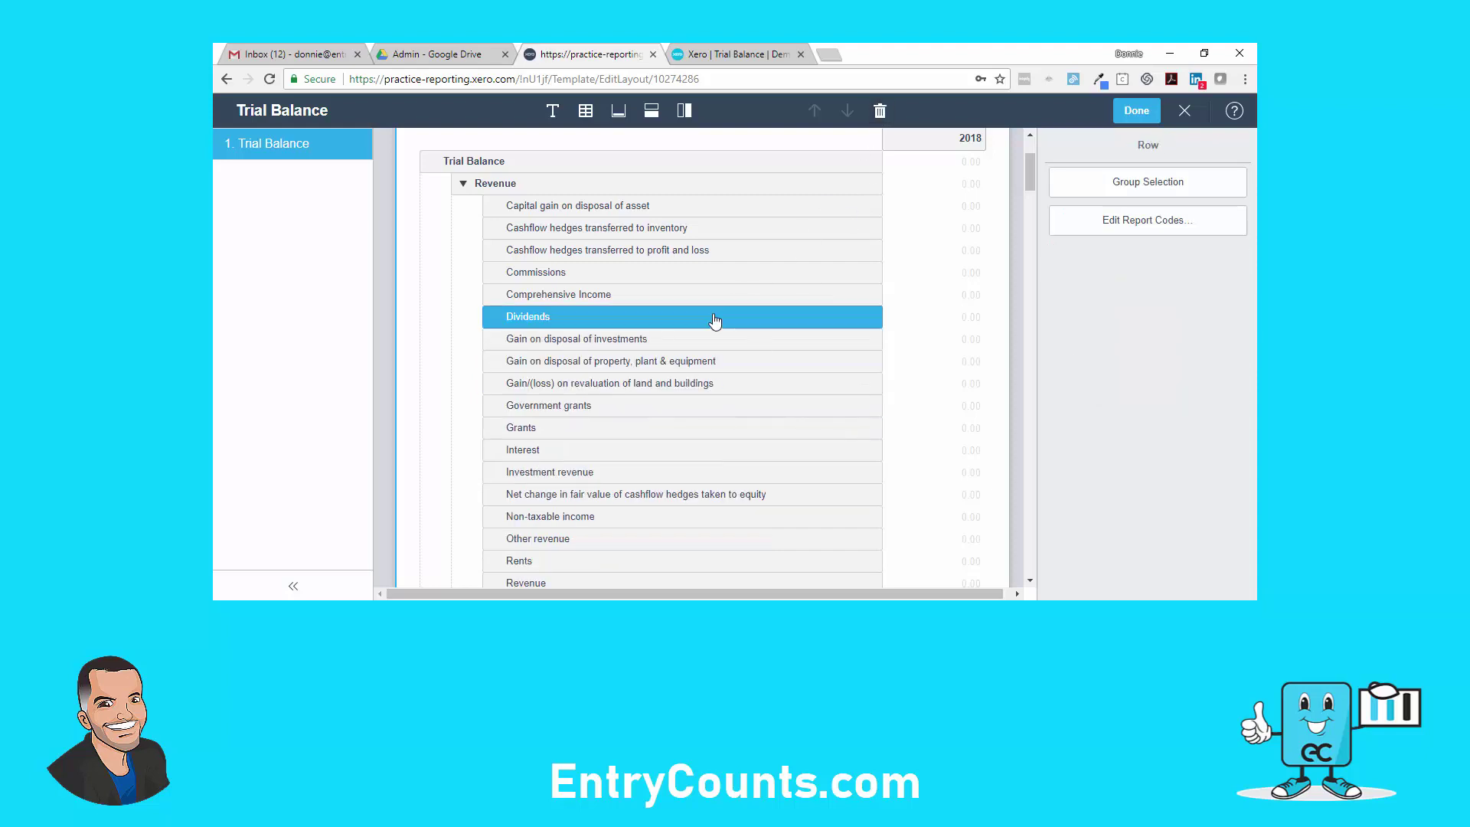
Examine the rows and the display balance and total settings of the Revenue group.
{"action": "scroll", "coordinate": [711, 366], "scroll_direction": "down", "scroll_amount": 2}
{"action": "left_click", "coordinate": [706, 365]}
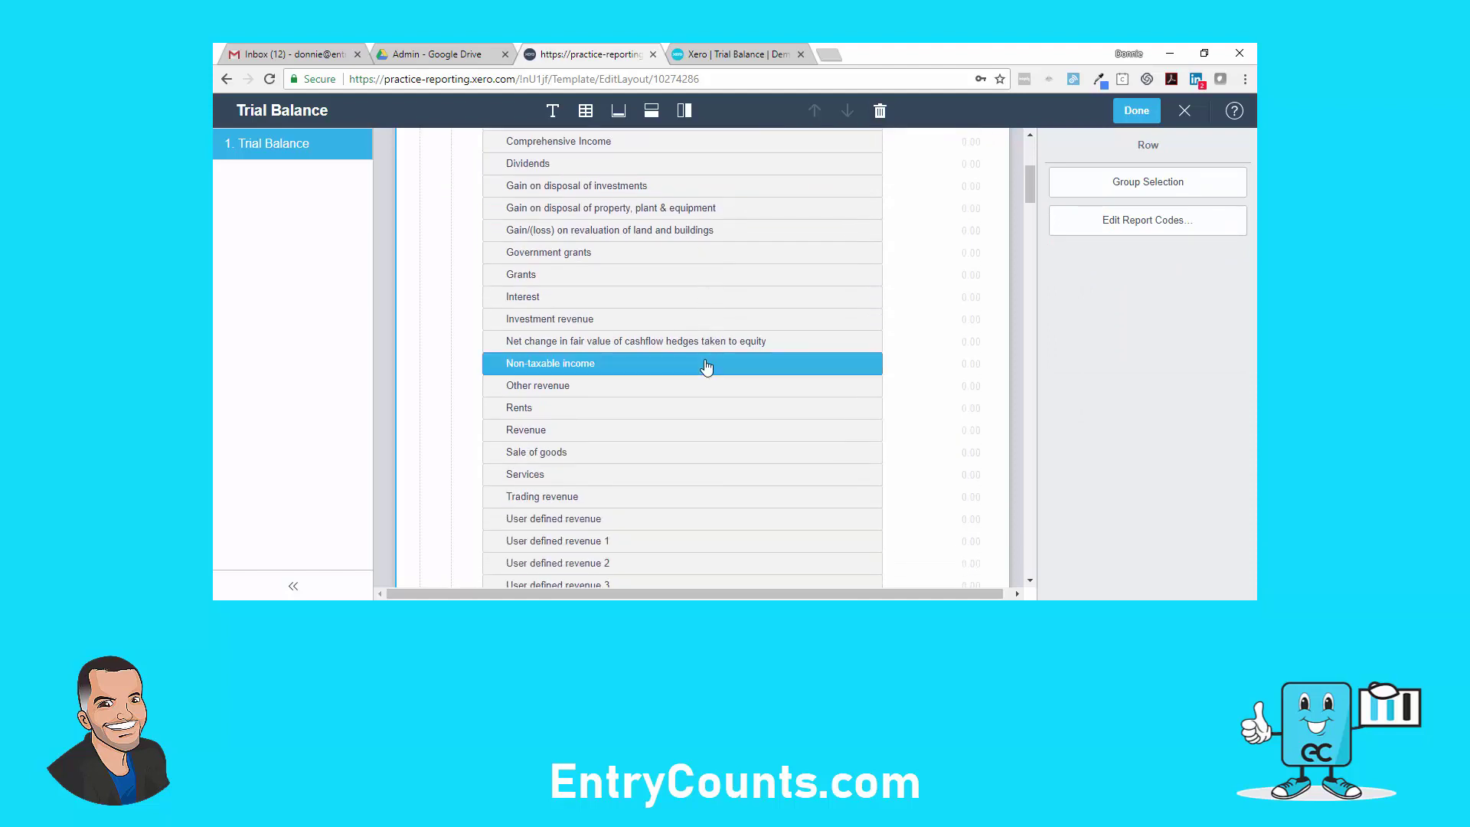
{"action": "scroll", "coordinate": [705, 367], "scroll_direction": "up", "scroll_amount": 3}
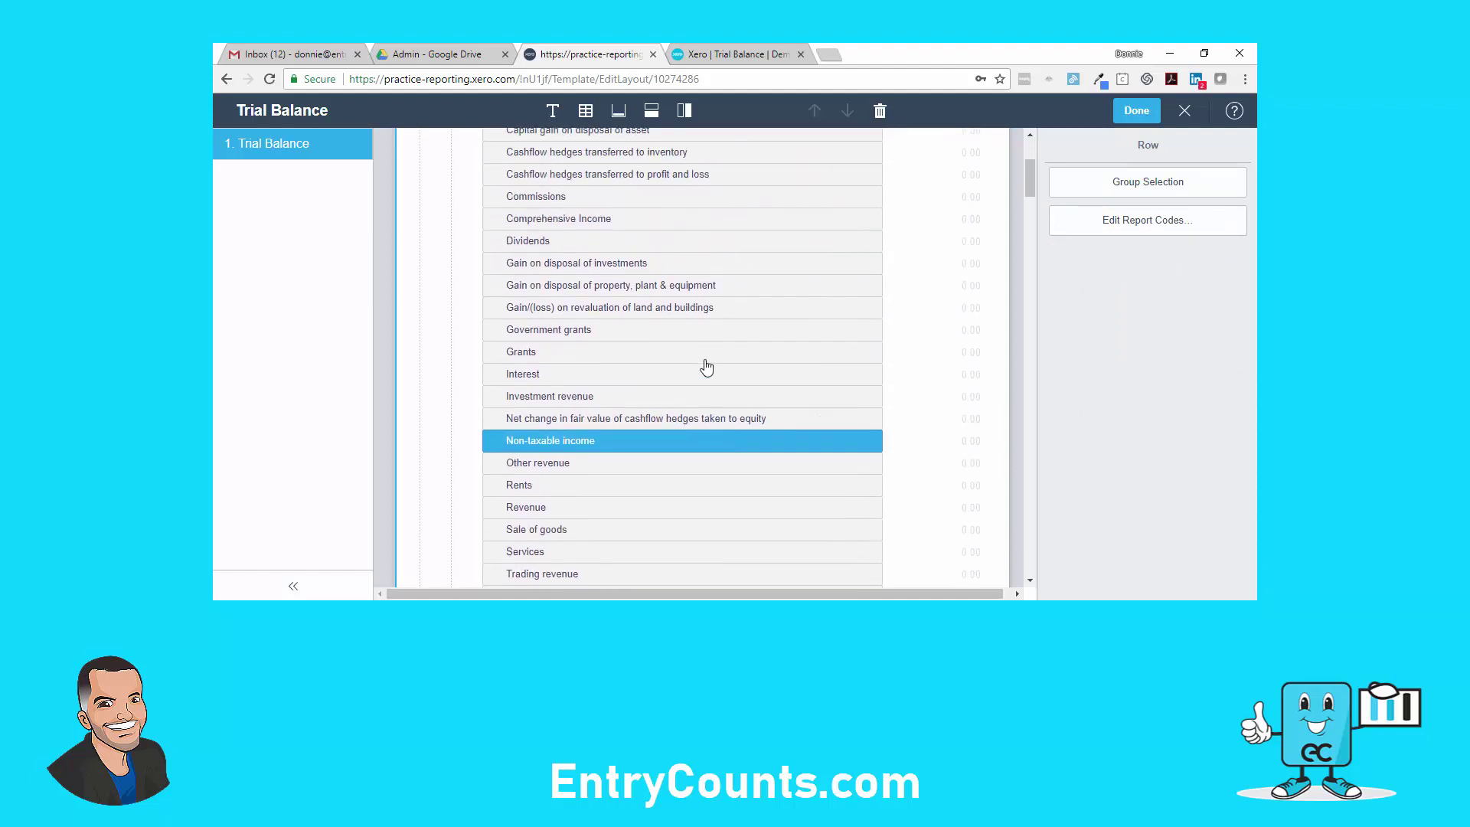
{"action": "left_click", "coordinate": [662, 259]}
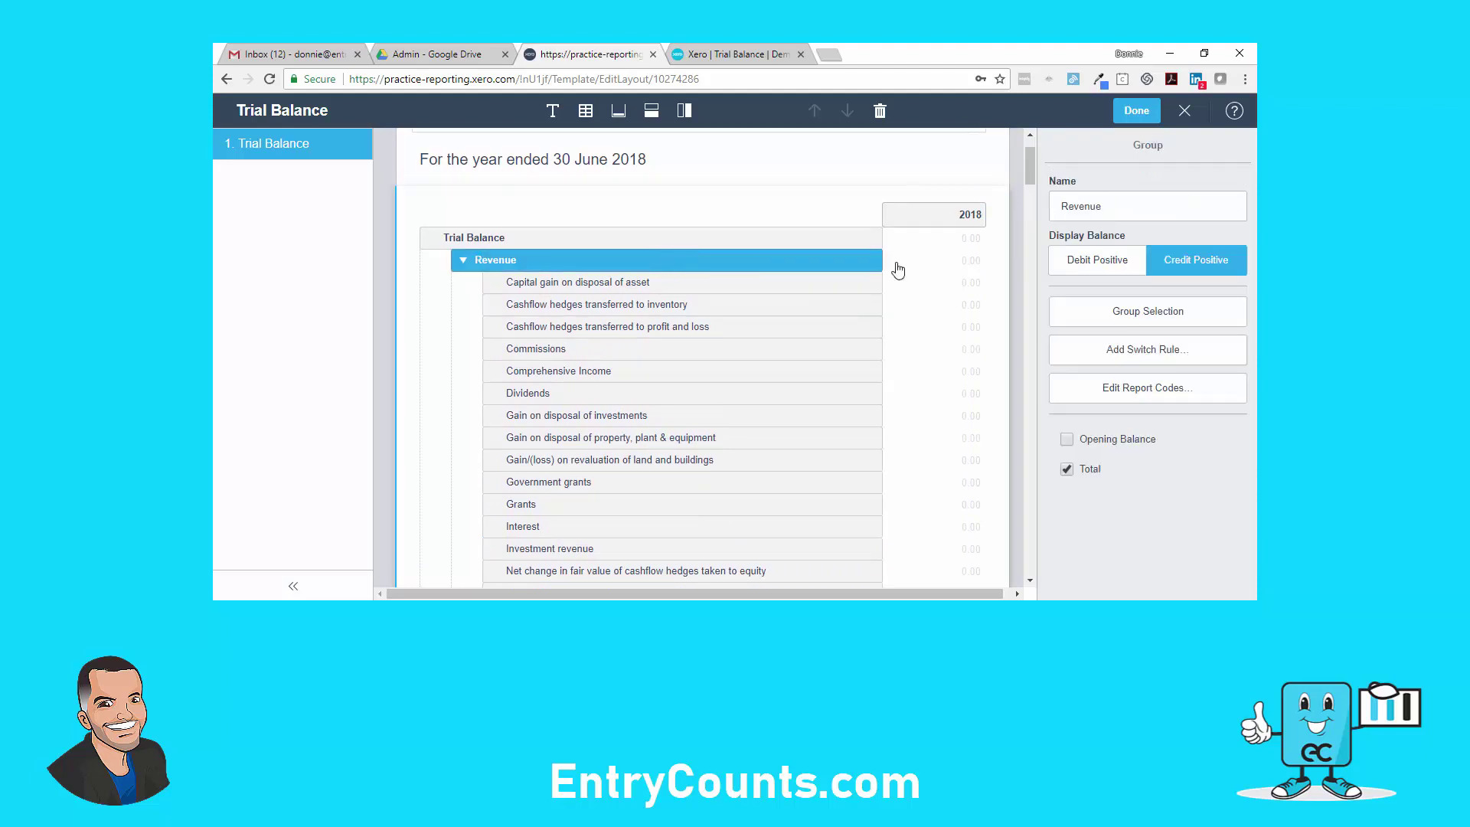
{"action": "scroll", "coordinate": [738, 356], "scroll_direction": "down", "scroll_amount": 4}
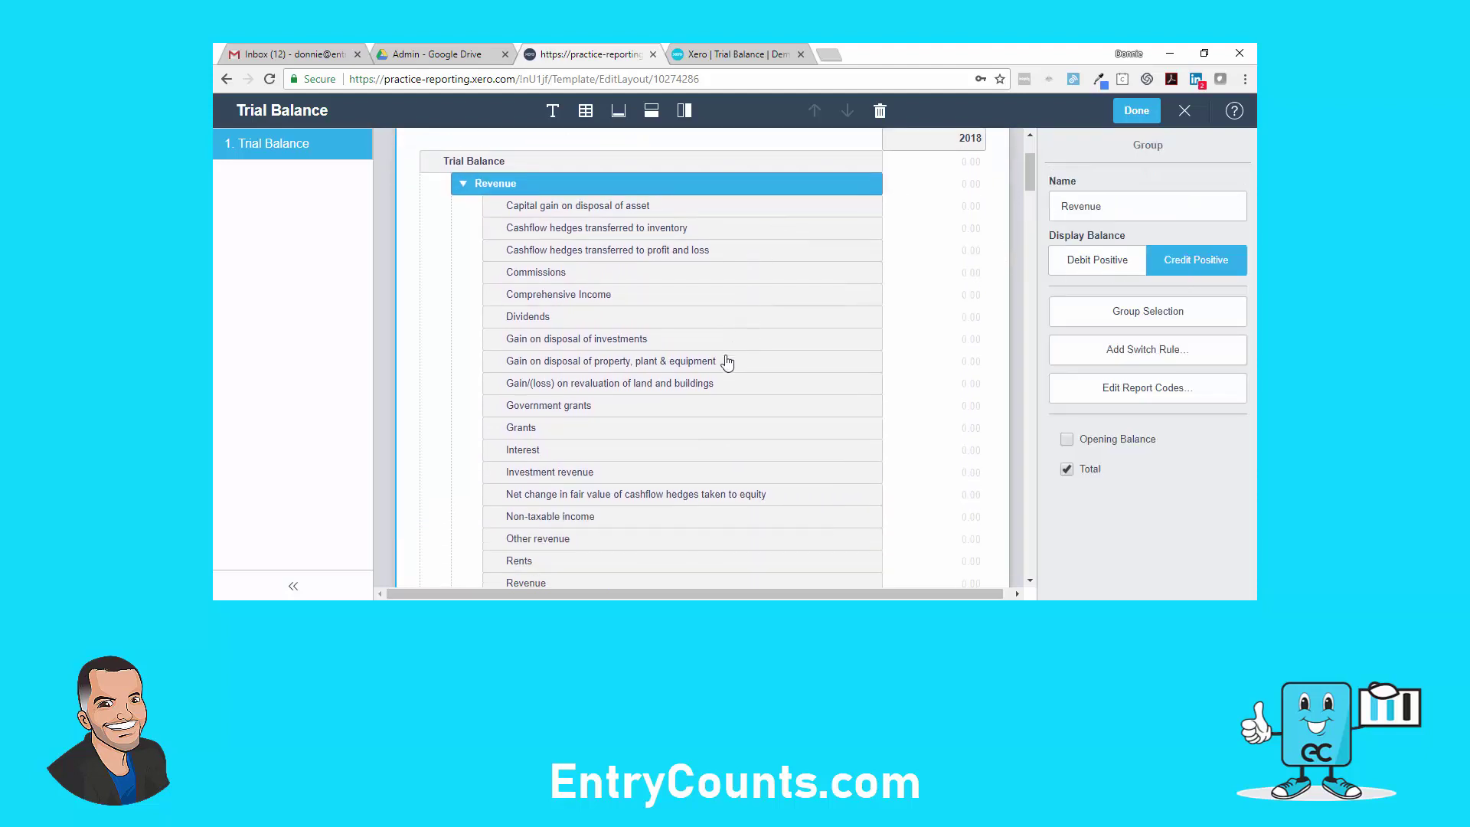
{"action": "scroll", "coordinate": [674, 406], "scroll_direction": "down", "scroll_amount": 2}
Check the display balance and total settings of the Expense and Assets groups and look through their rows.
{"action": "left_click", "coordinate": [683, 404]}
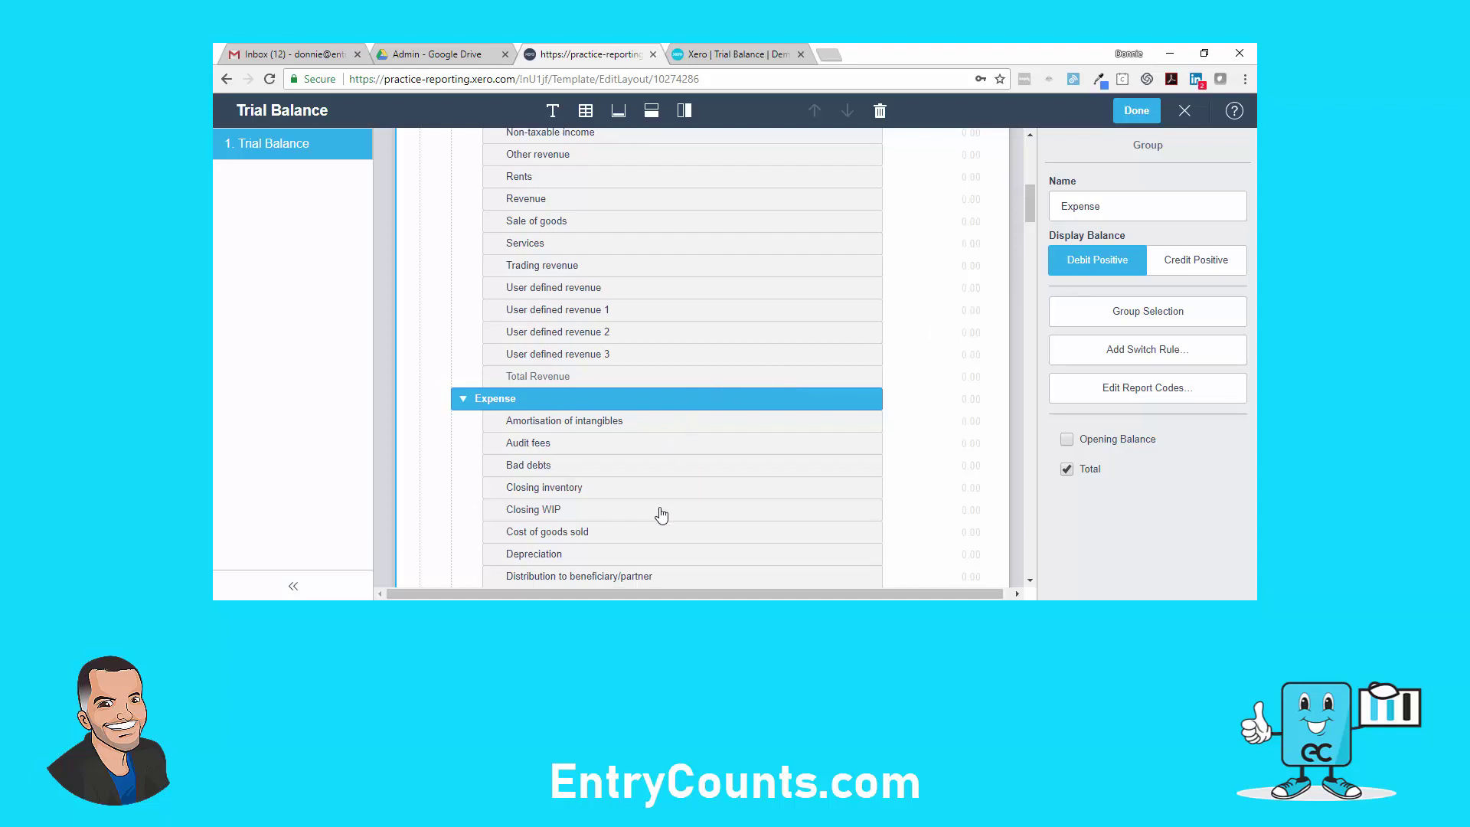
{"action": "scroll", "coordinate": [658, 511], "scroll_direction": "down", "scroll_amount": 1}
{"action": "scroll", "coordinate": [648, 518], "scroll_direction": "down", "scroll_amount": 9}
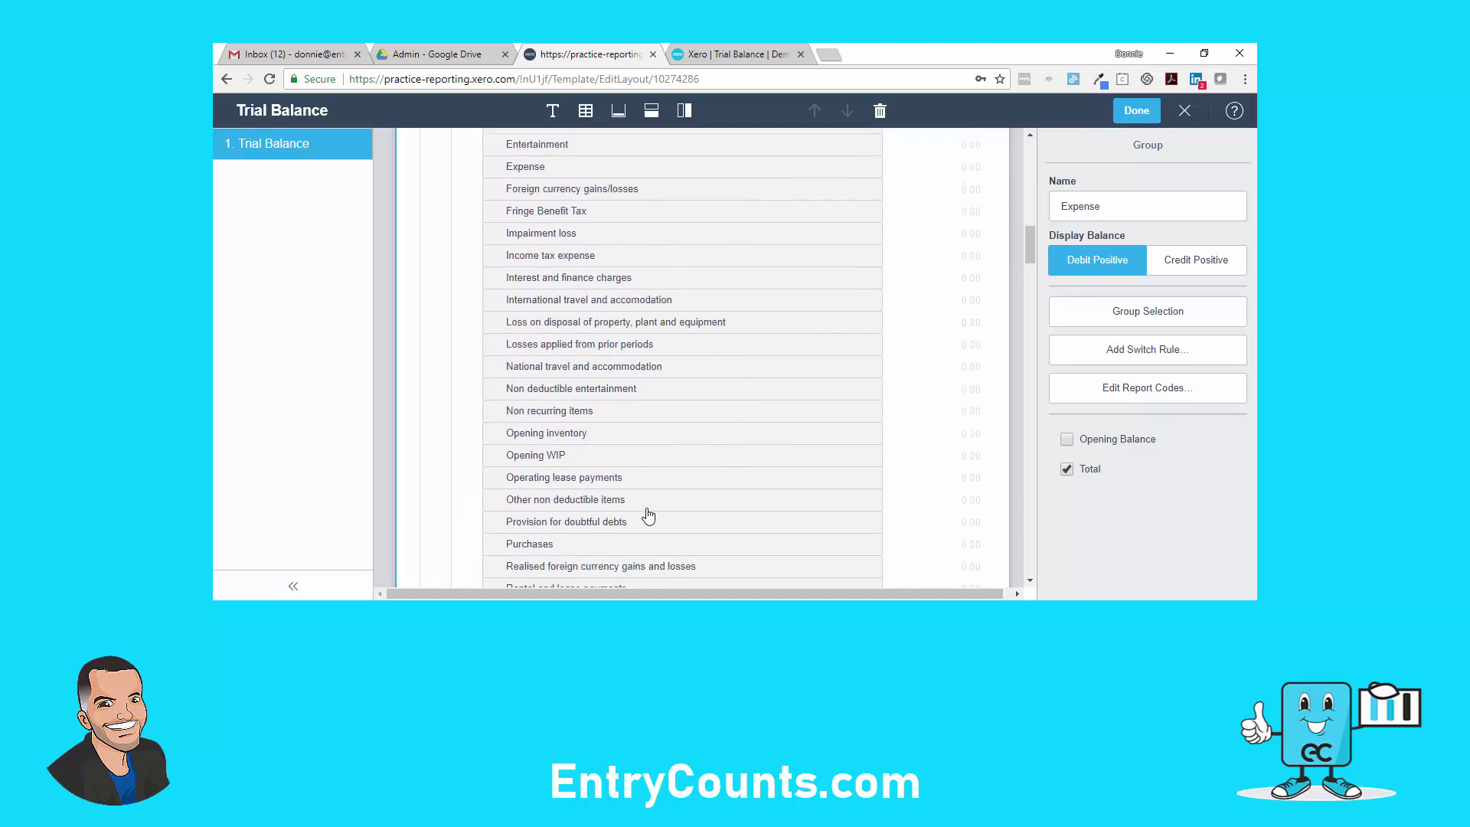
{"action": "scroll", "coordinate": [648, 512], "scroll_direction": "down", "scroll_amount": 4}
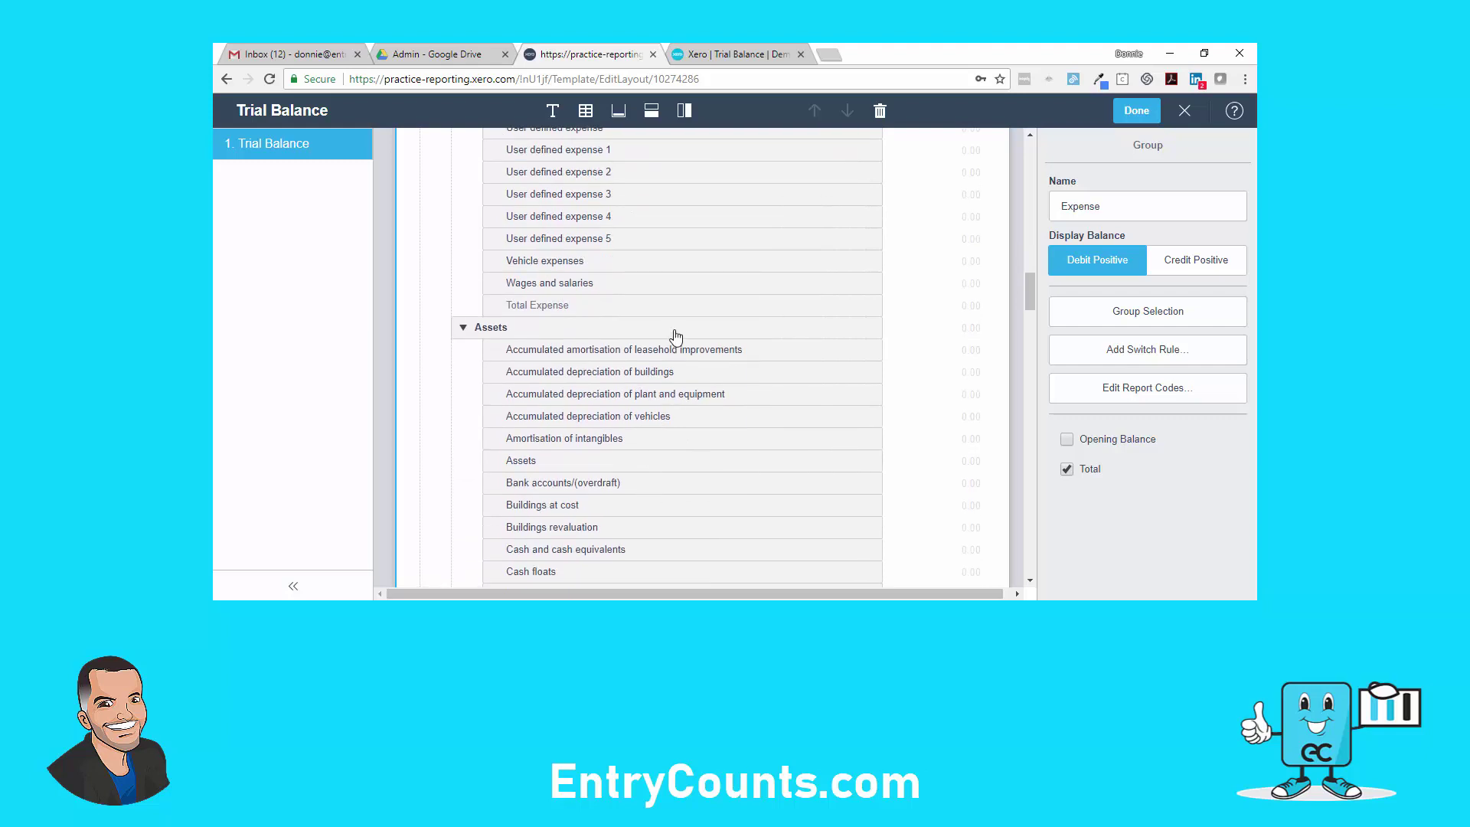
{"action": "left_click", "coordinate": [676, 336]}
{"action": "scroll", "coordinate": [666, 352], "scroll_direction": "down", "scroll_amount": 1}
{"action": "scroll", "coordinate": [666, 430], "scroll_direction": "down", "scroll_amount": 3}
{"action": "scroll", "coordinate": [663, 435], "scroll_direction": "down", "scroll_amount": 9}
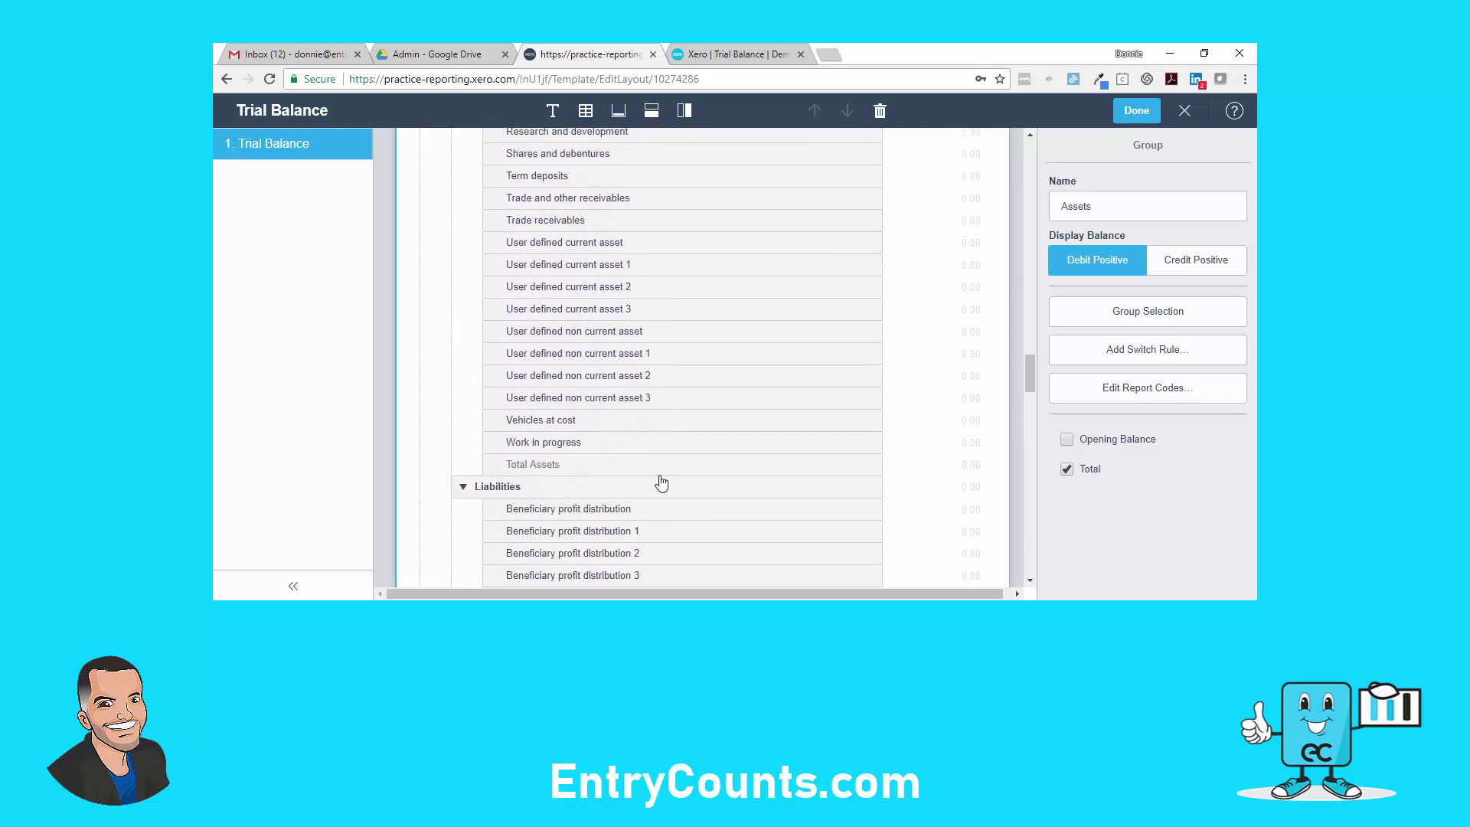
Check the Liabilities group's display balance and total settings and look through all of its rows.
{"action": "left_click", "coordinate": [658, 489]}
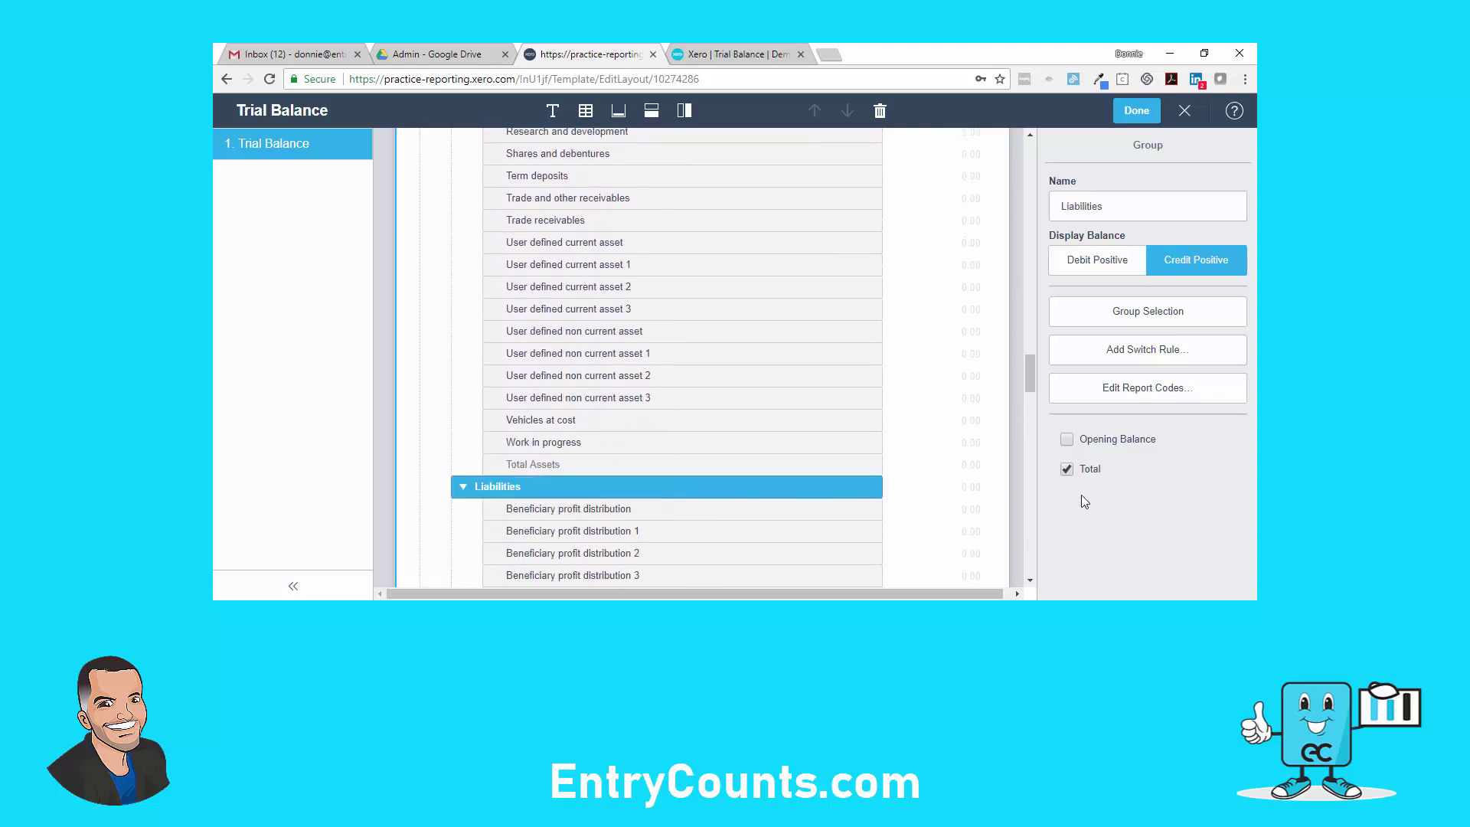
{"action": "scroll", "coordinate": [686, 468], "scroll_direction": "down", "scroll_amount": 3}
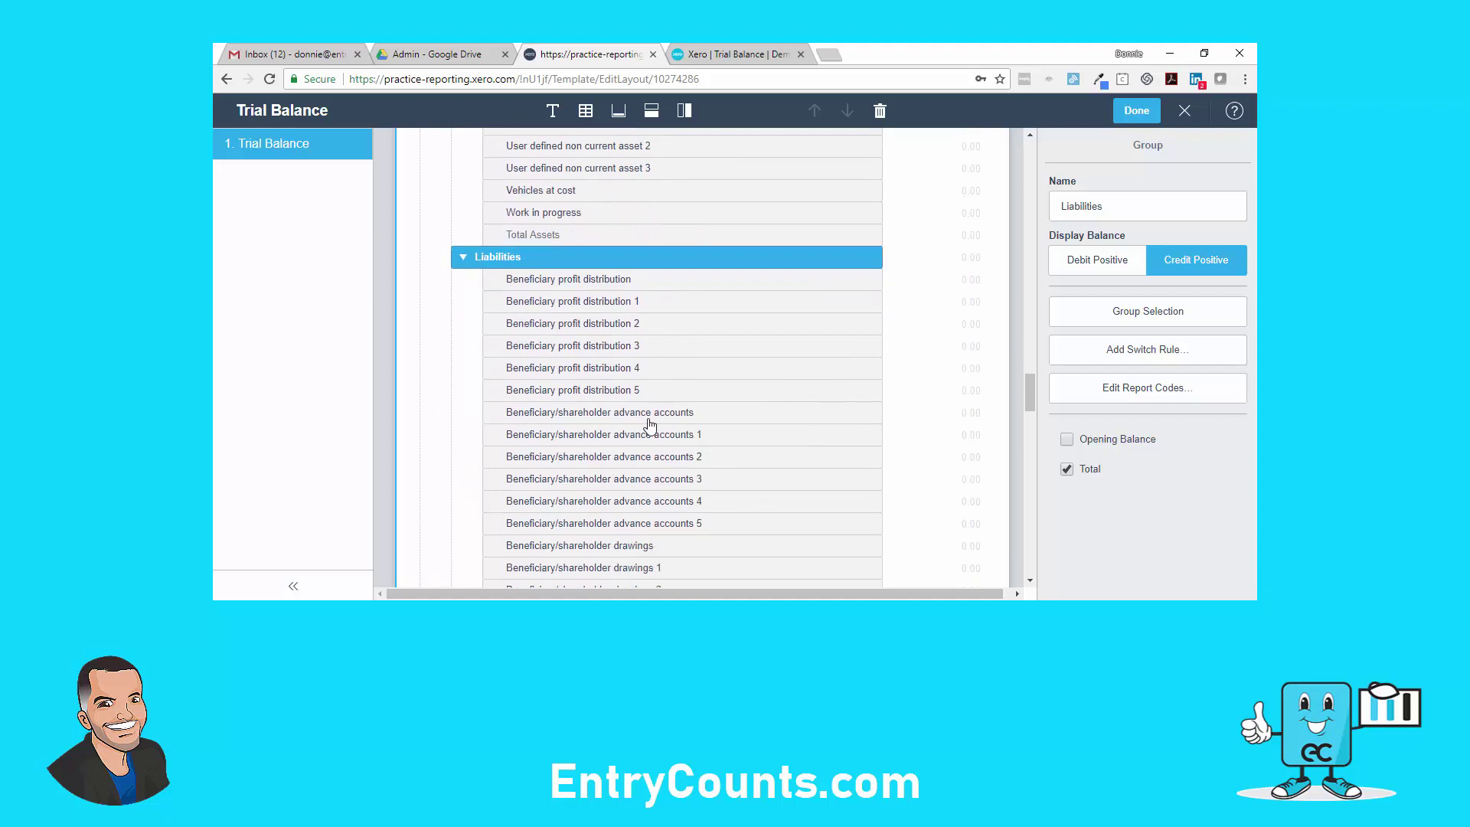
{"action": "scroll", "coordinate": [649, 425], "scroll_direction": "down", "scroll_amount": 2}
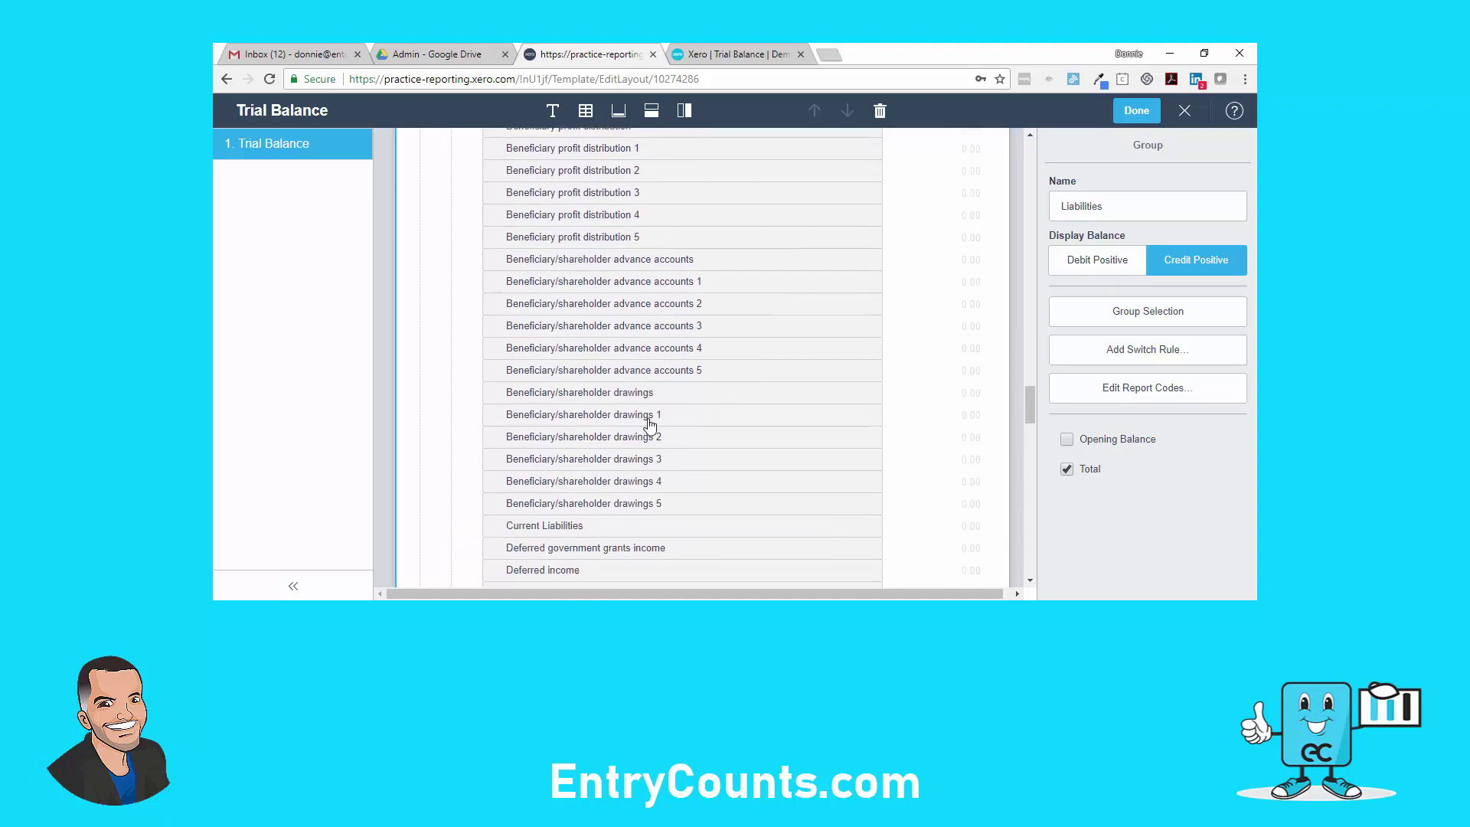
{"action": "scroll", "coordinate": [650, 425], "scroll_direction": "down", "scroll_amount": 3}
{"action": "scroll", "coordinate": [649, 425], "scroll_direction": "down", "scroll_amount": 5}
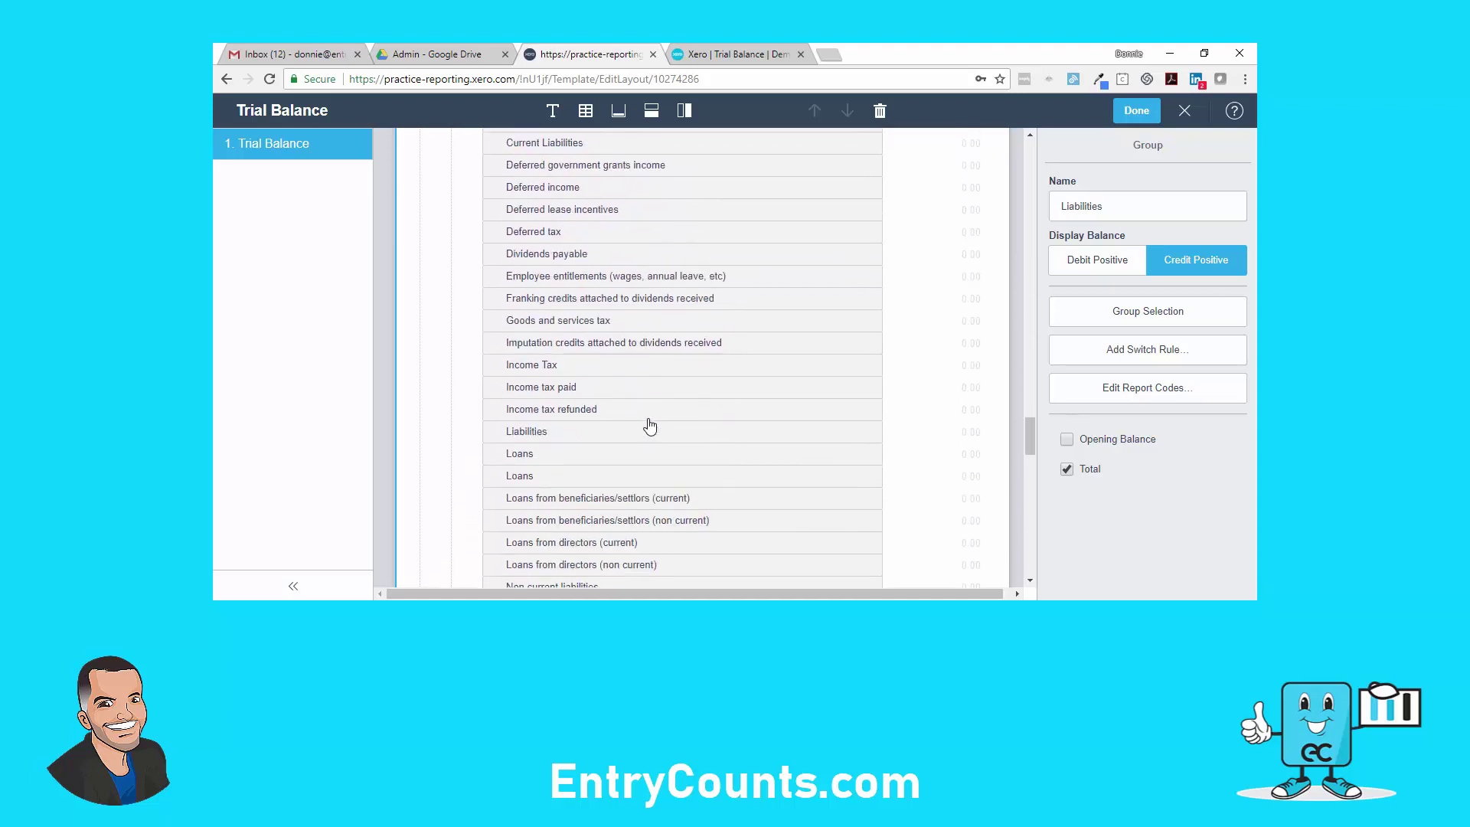
{"action": "scroll", "coordinate": [649, 425], "scroll_direction": "down", "scroll_amount": 5}
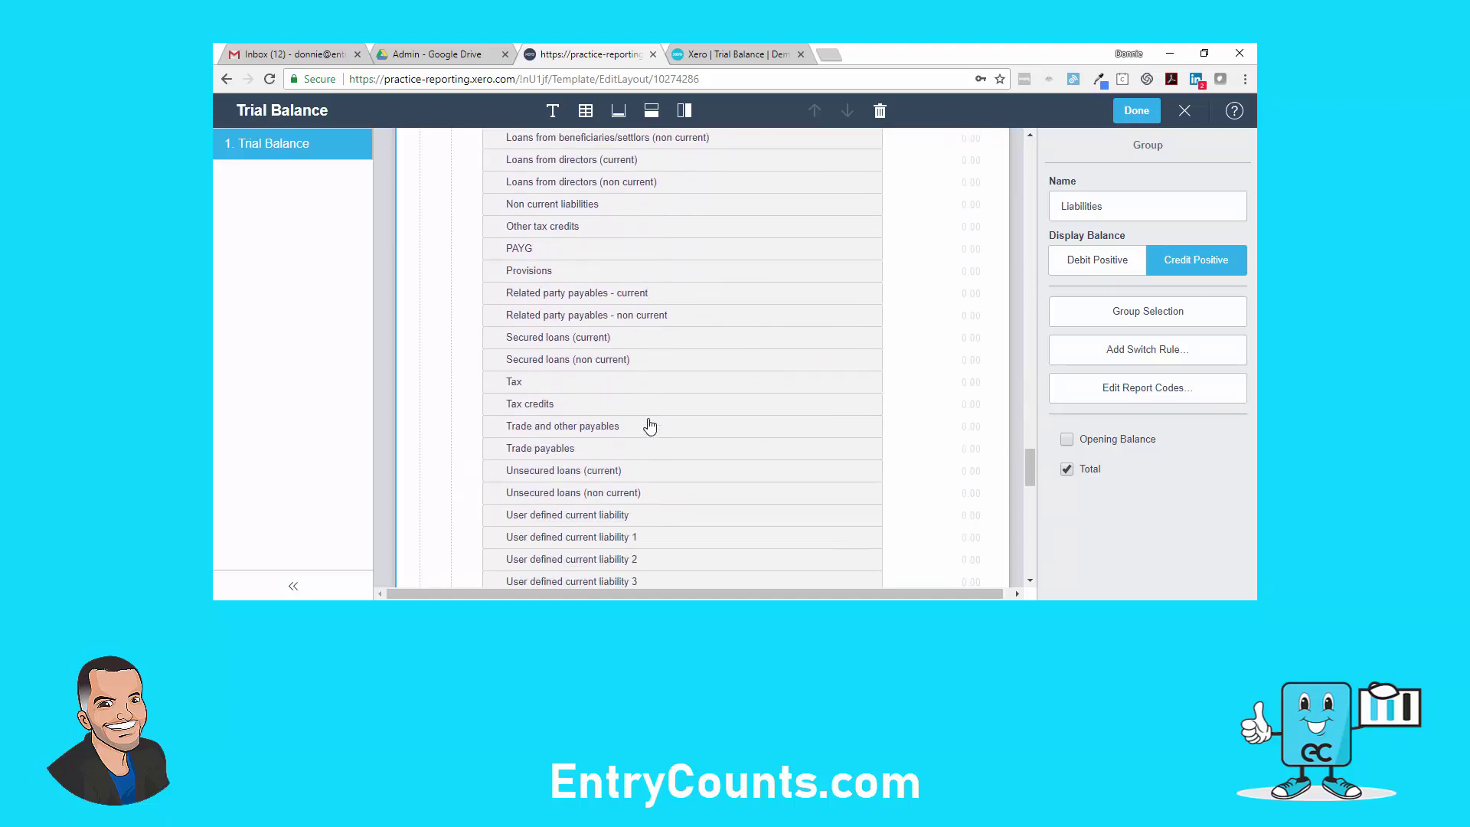
{"action": "scroll", "coordinate": [649, 425], "scroll_direction": "down", "scroll_amount": 3}
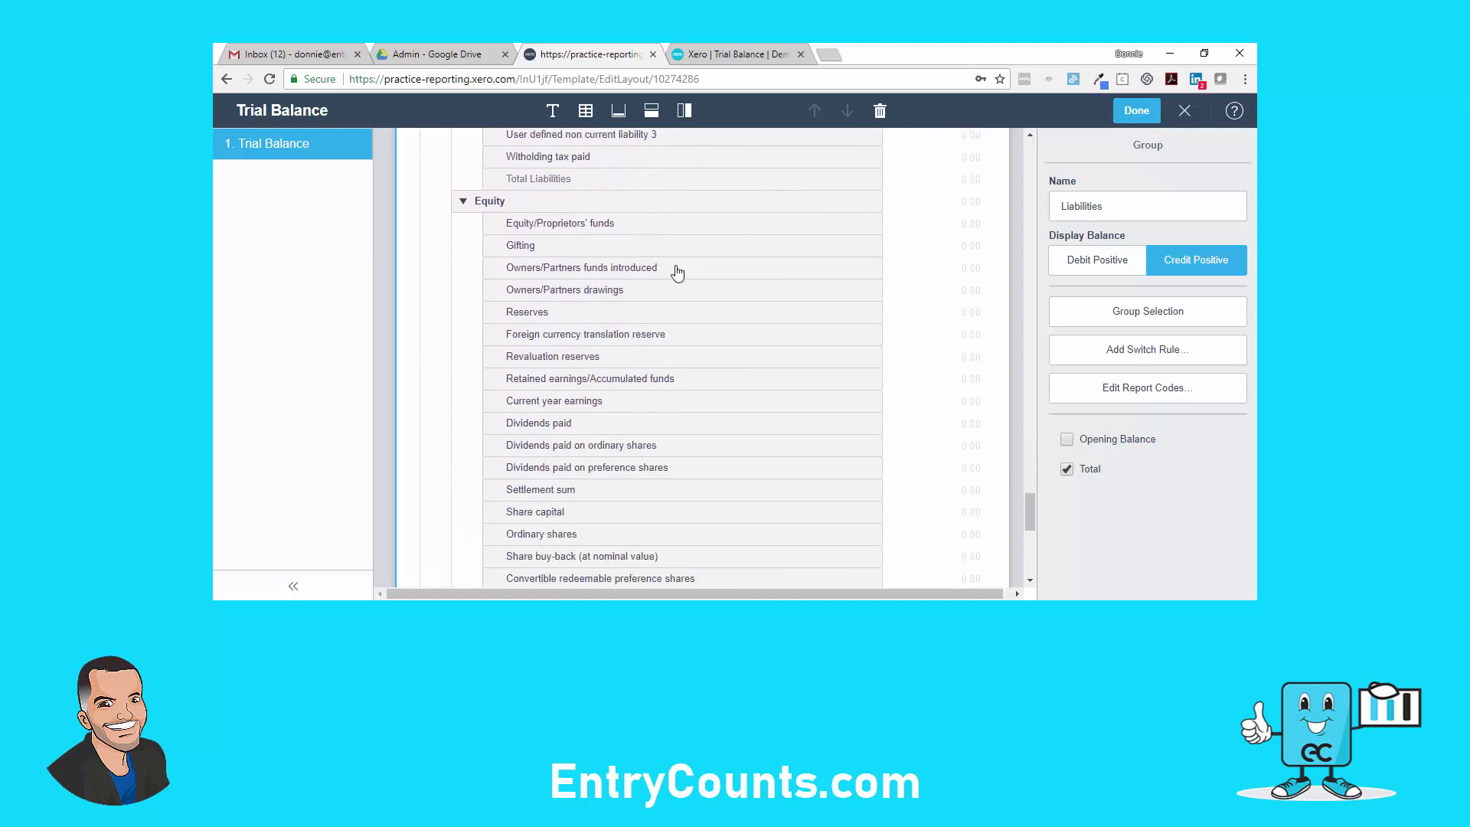
Check the Equity group's display balance and total settings and its rows through to Total Equity.
{"action": "left_click", "coordinate": [668, 206]}
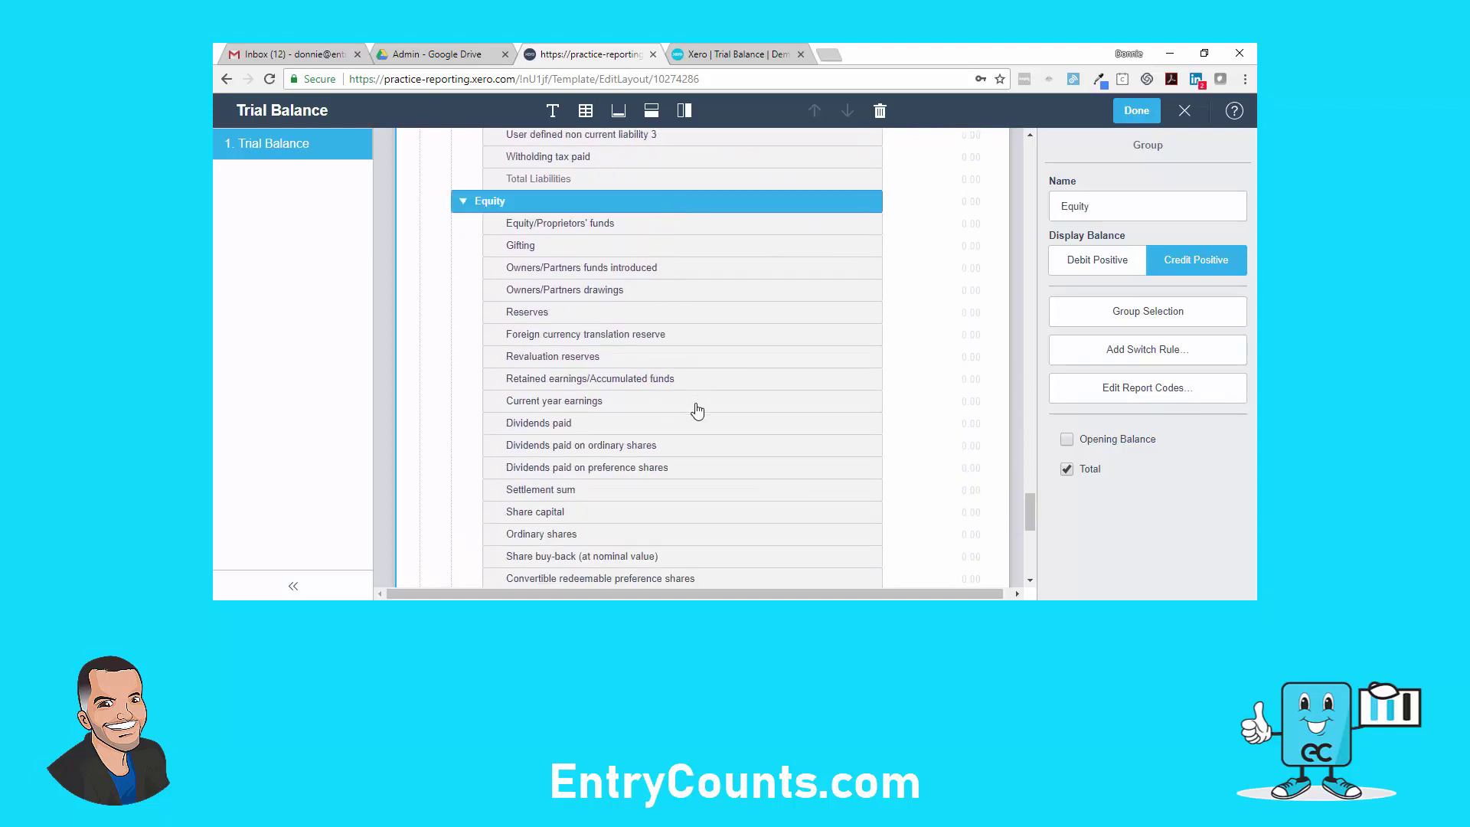
{"action": "scroll", "coordinate": [697, 411], "scroll_direction": "down", "scroll_amount": 1}
{"action": "scroll", "coordinate": [697, 411], "scroll_direction": "down", "scroll_amount": 5}
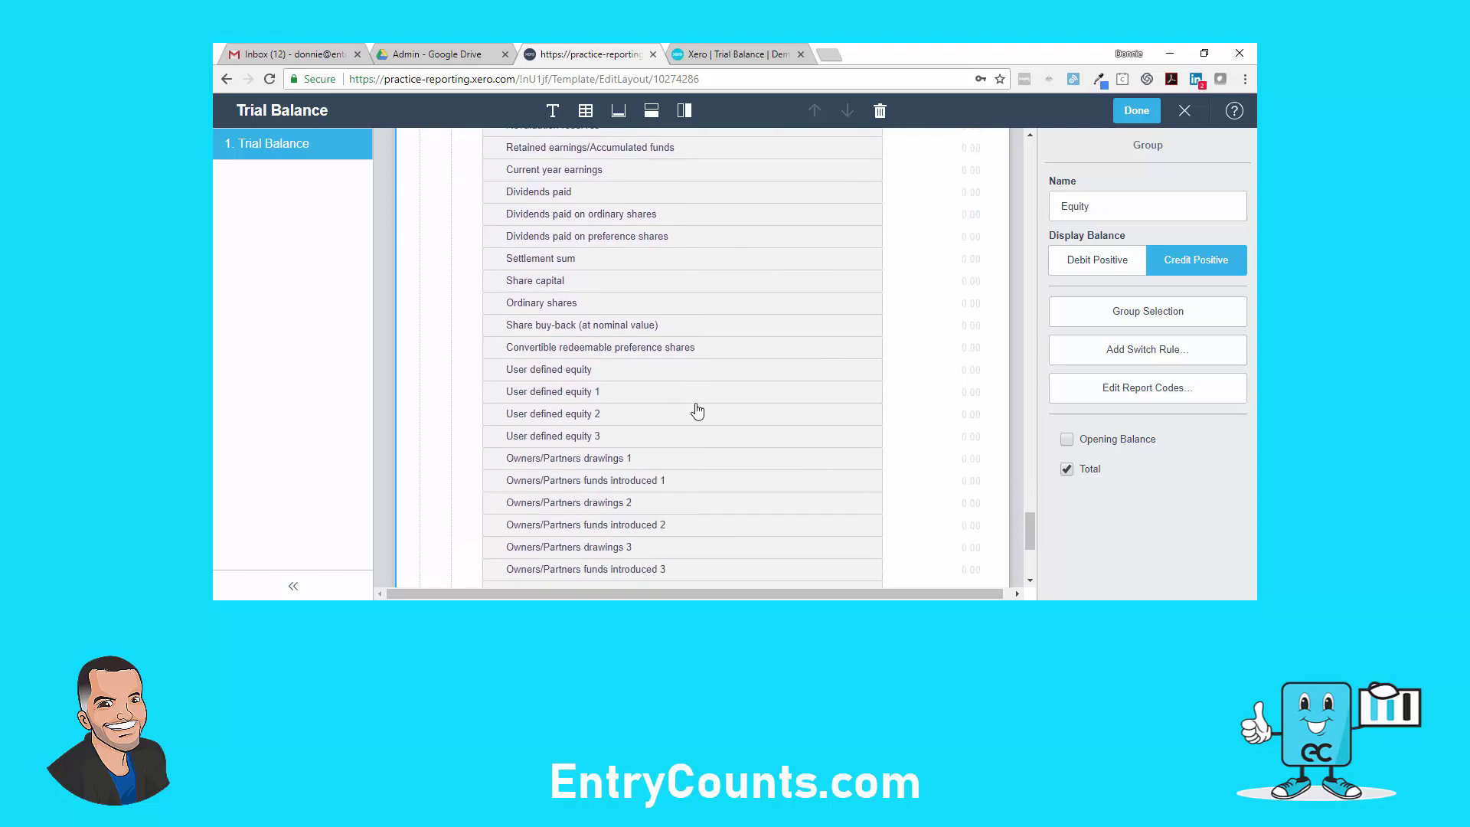
{"action": "scroll", "coordinate": [698, 411], "scroll_direction": "down", "scroll_amount": 1}
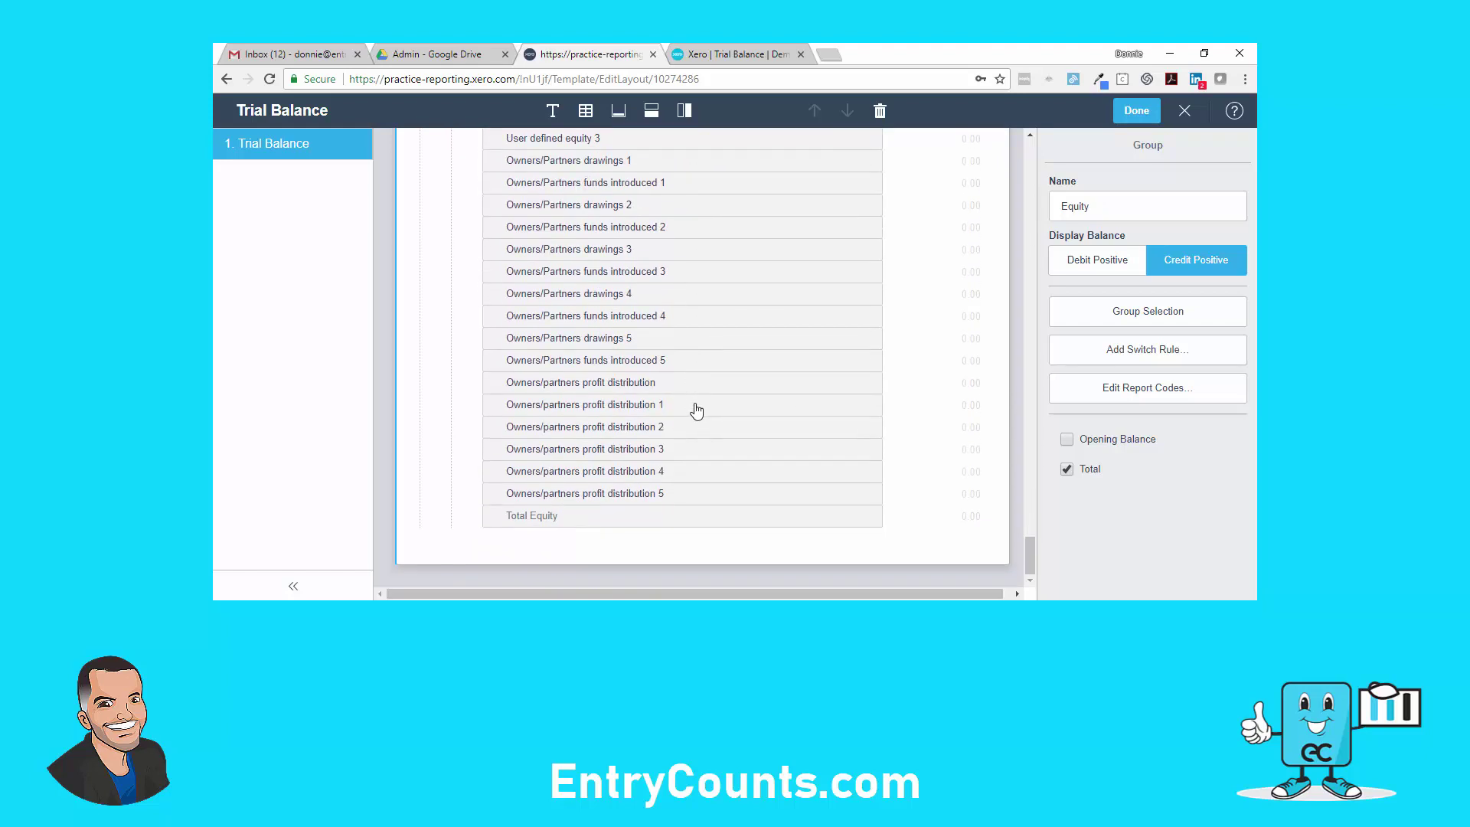
Finish editing the Trial Balance layout and save the template as a draft.
{"action": "left_click", "coordinate": [1135, 112]}
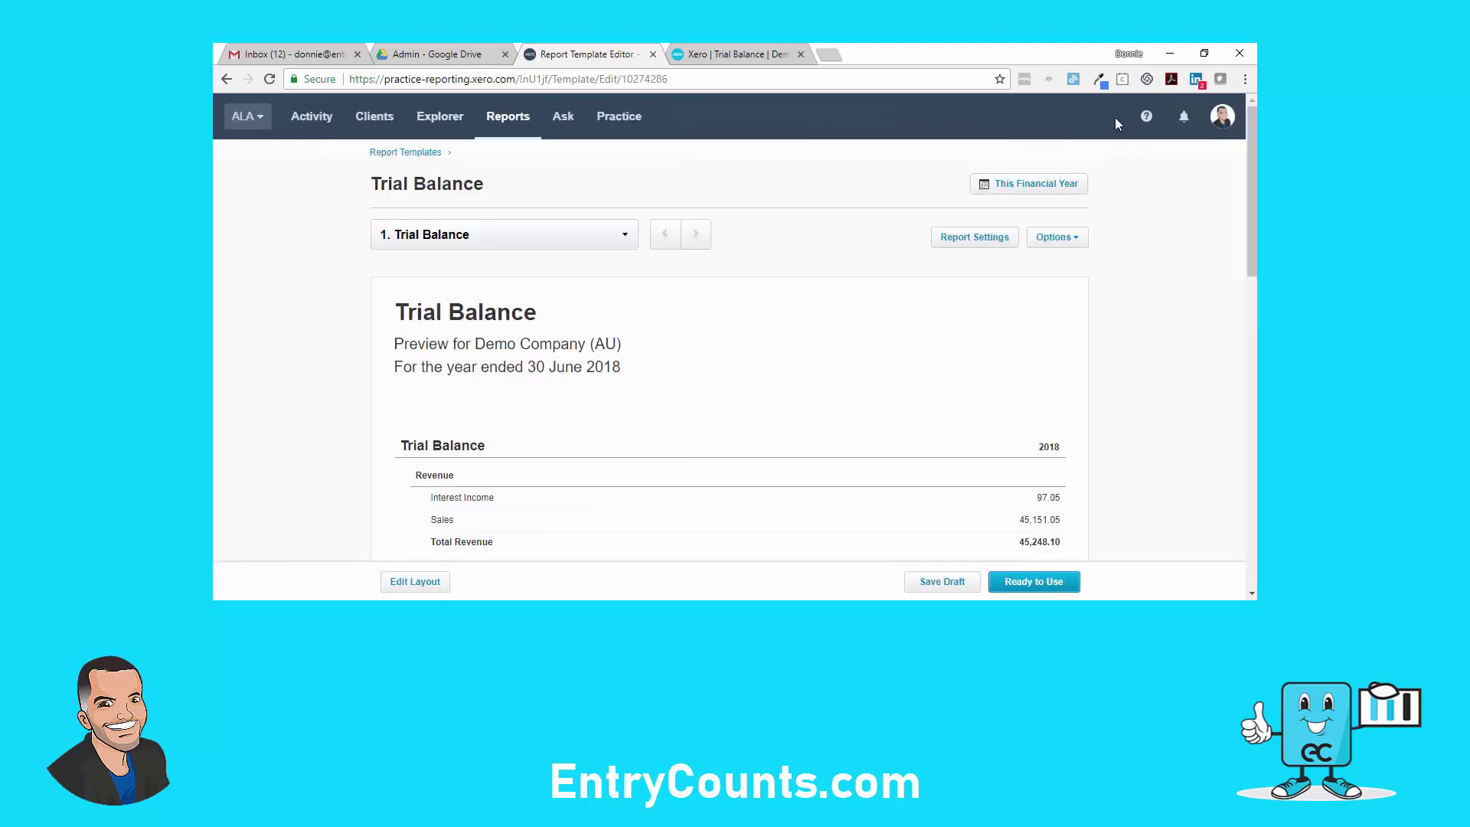
{"action": "left_click", "coordinate": [948, 583]}
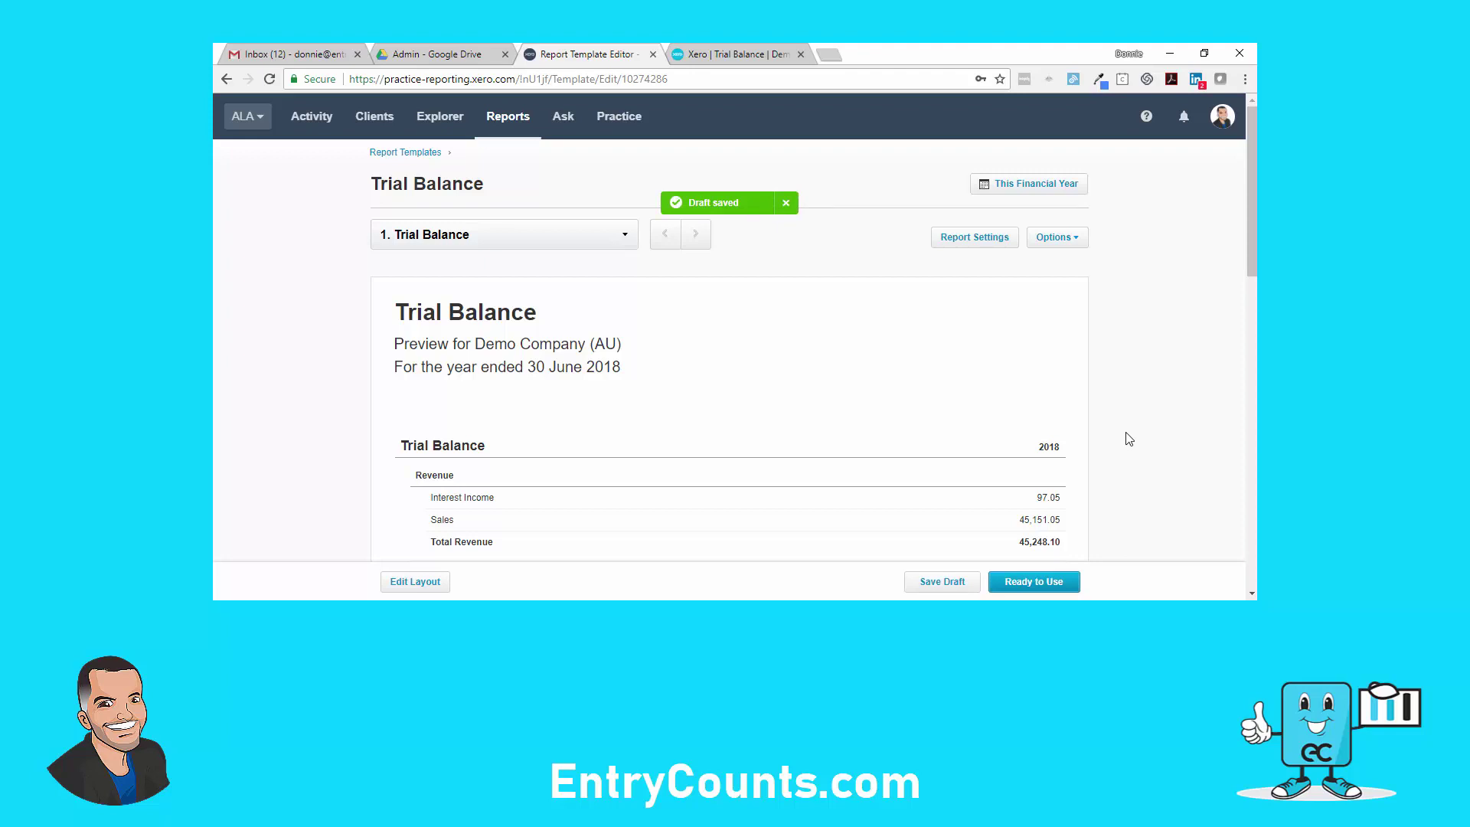
Rename the template to Trial Balance Template and look at the list of reports it contains.
{"action": "left_click", "coordinate": [474, 185]}
{"action": "left_click", "coordinate": [710, 316]}
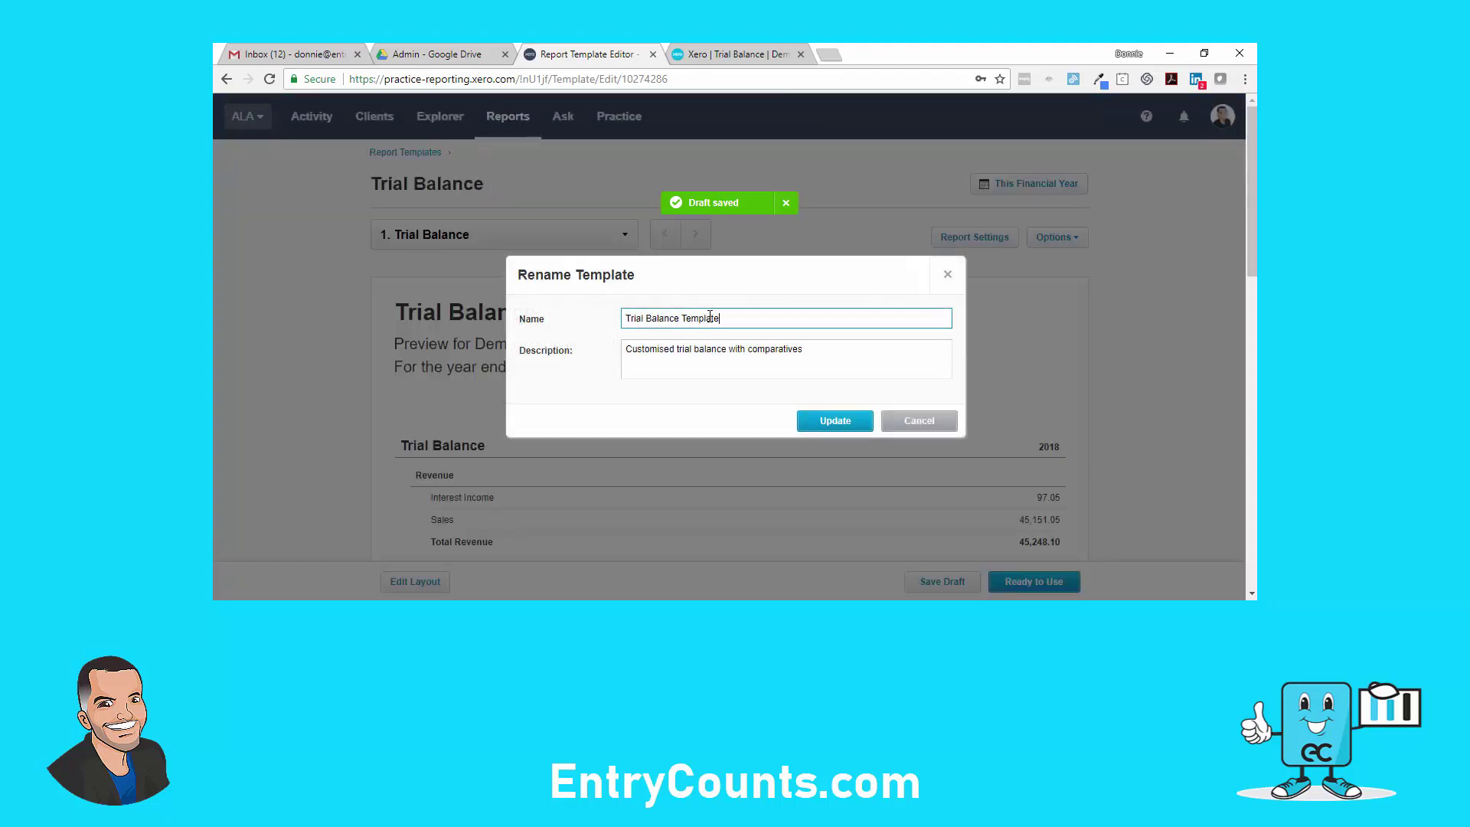
{"action": "left_click", "coordinate": [824, 426]}
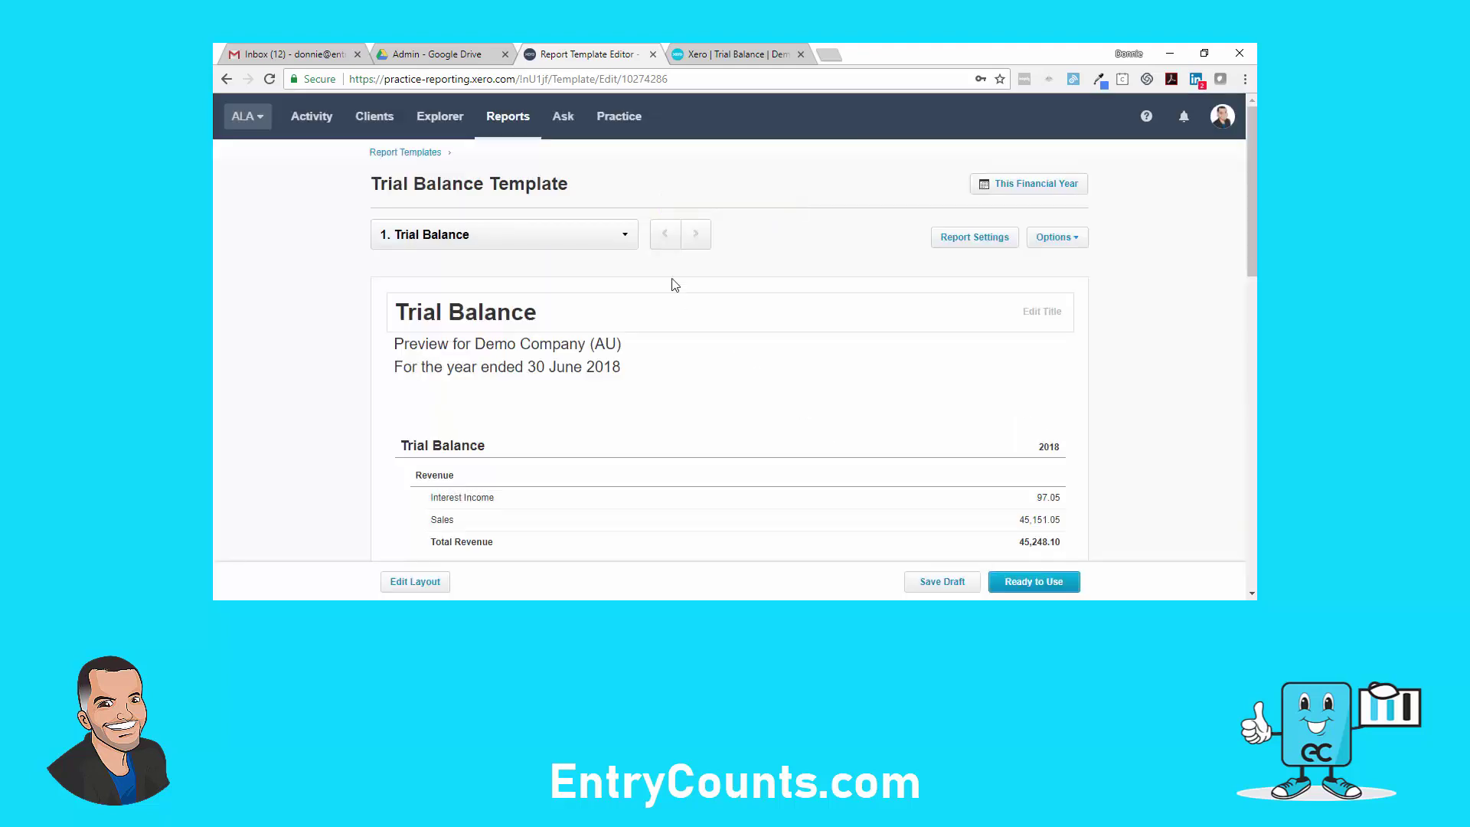
{"action": "left_click", "coordinate": [626, 238]}
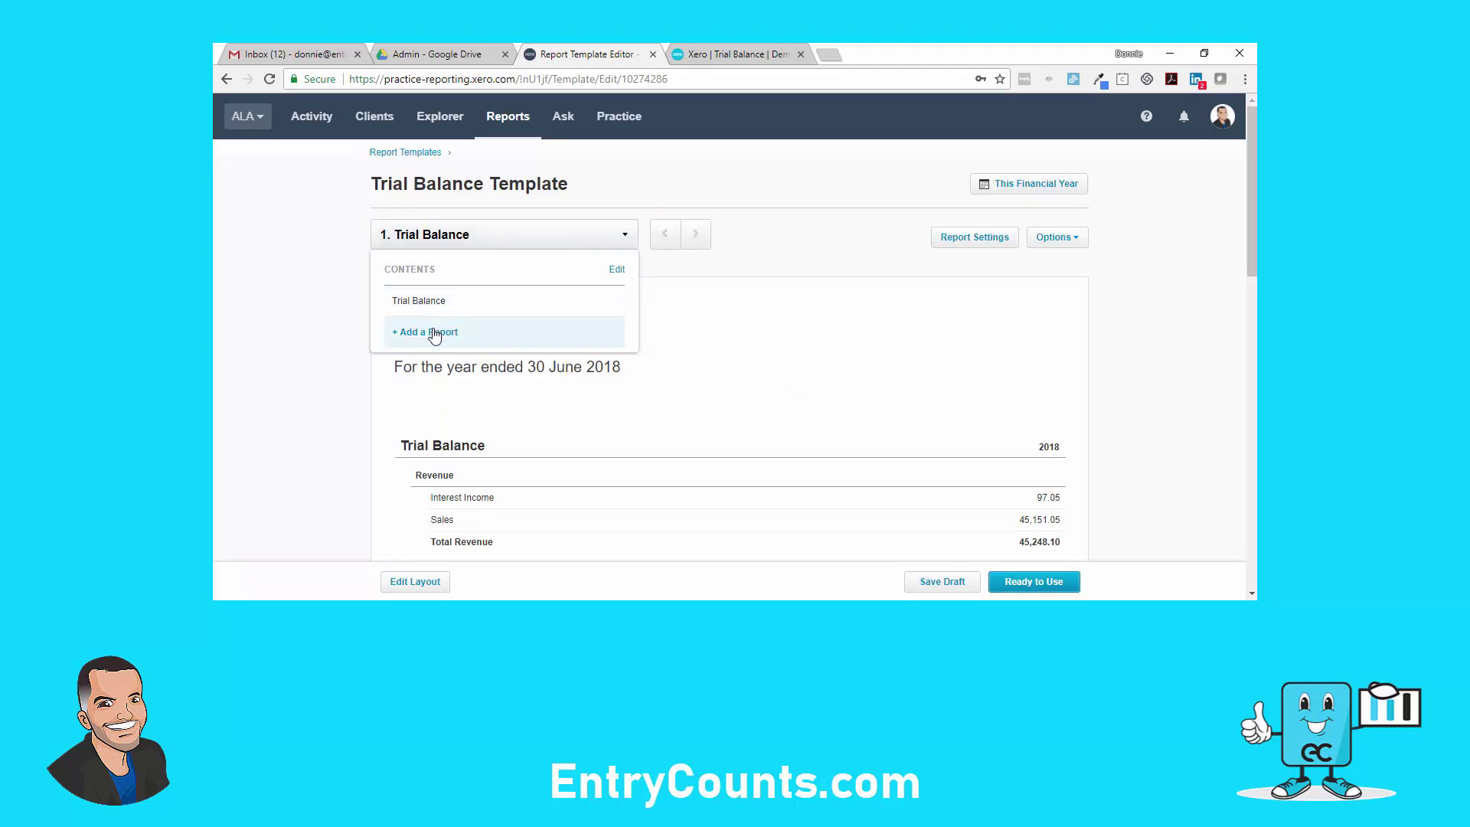
{"action": "left_click", "coordinate": [343, 345]}
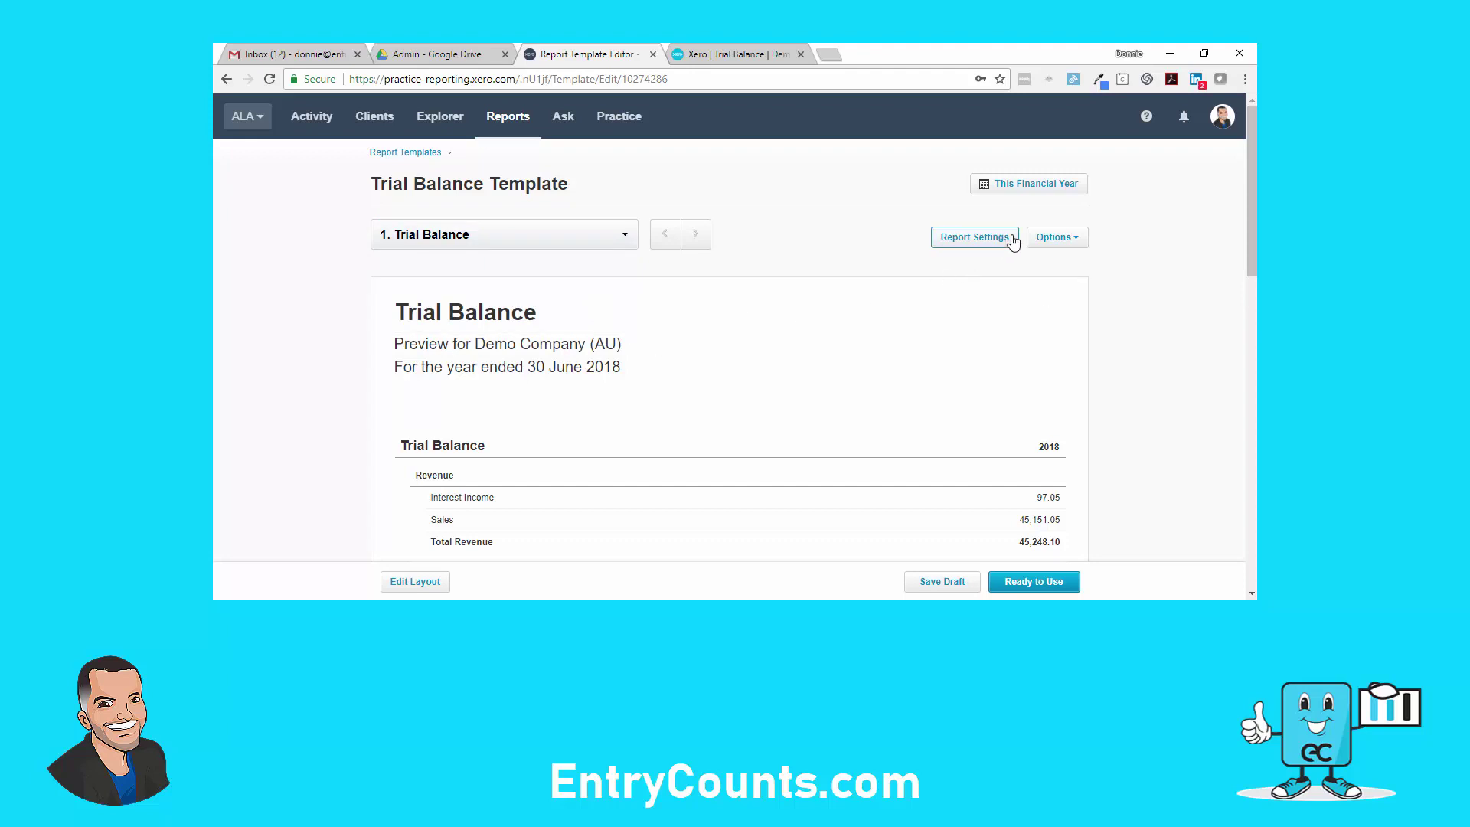
Set the template's date range to This Month, 1 May 2018 to 31 May 2018.
{"action": "left_click", "coordinate": [1060, 190]}
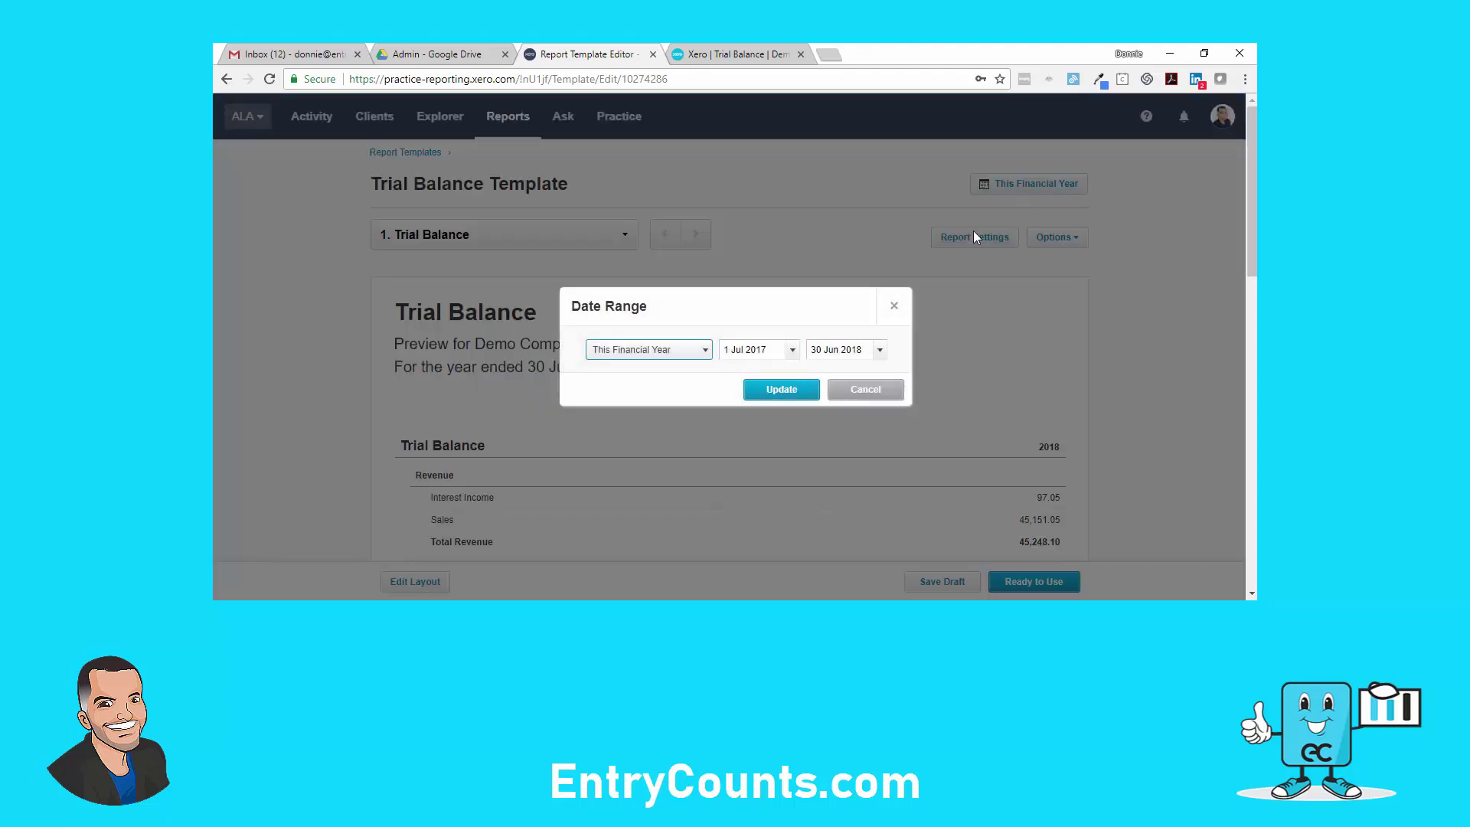
{"action": "left_click", "coordinate": [702, 353]}
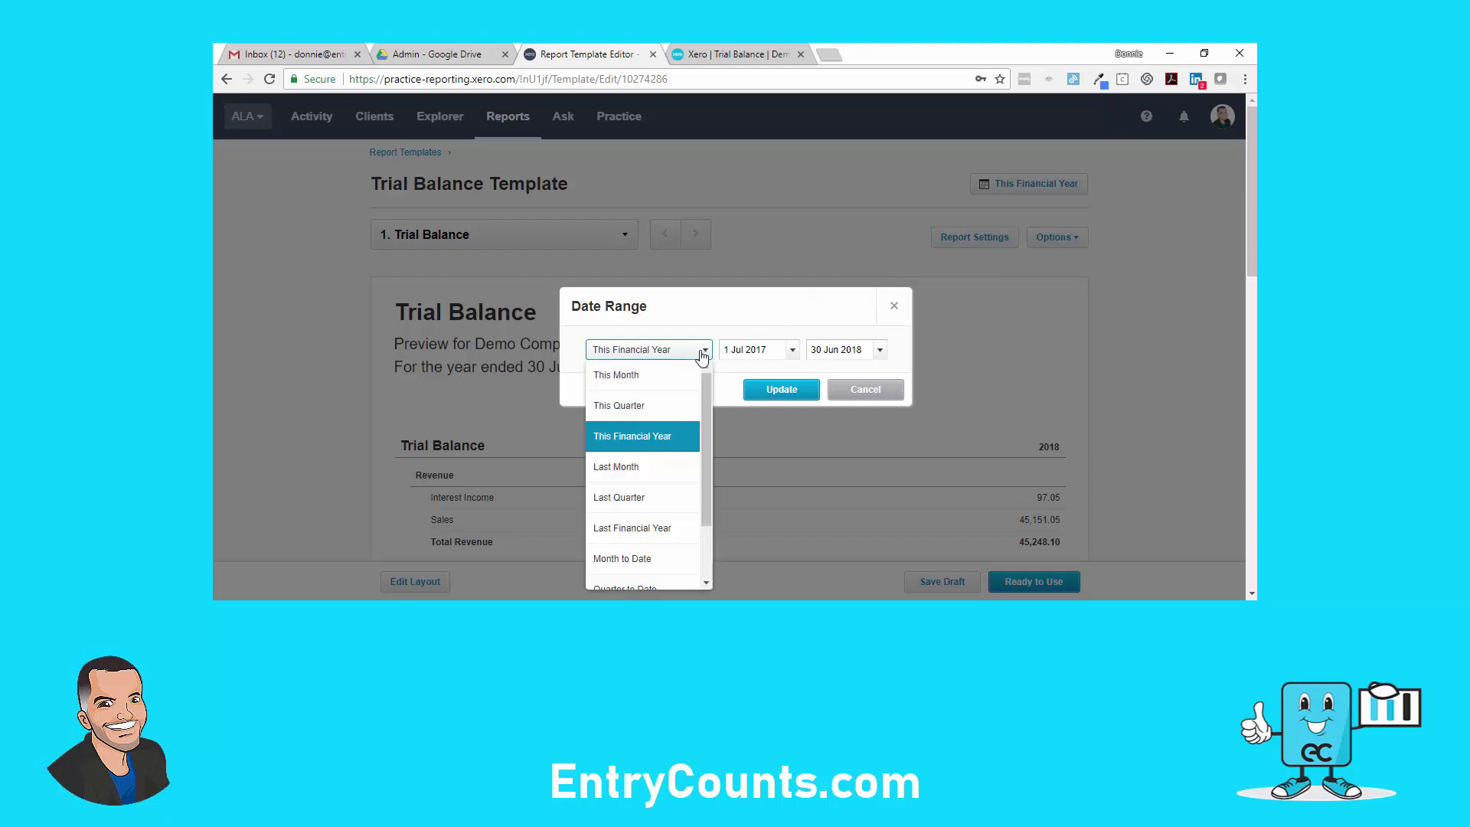
{"action": "left_click", "coordinate": [659, 378]}
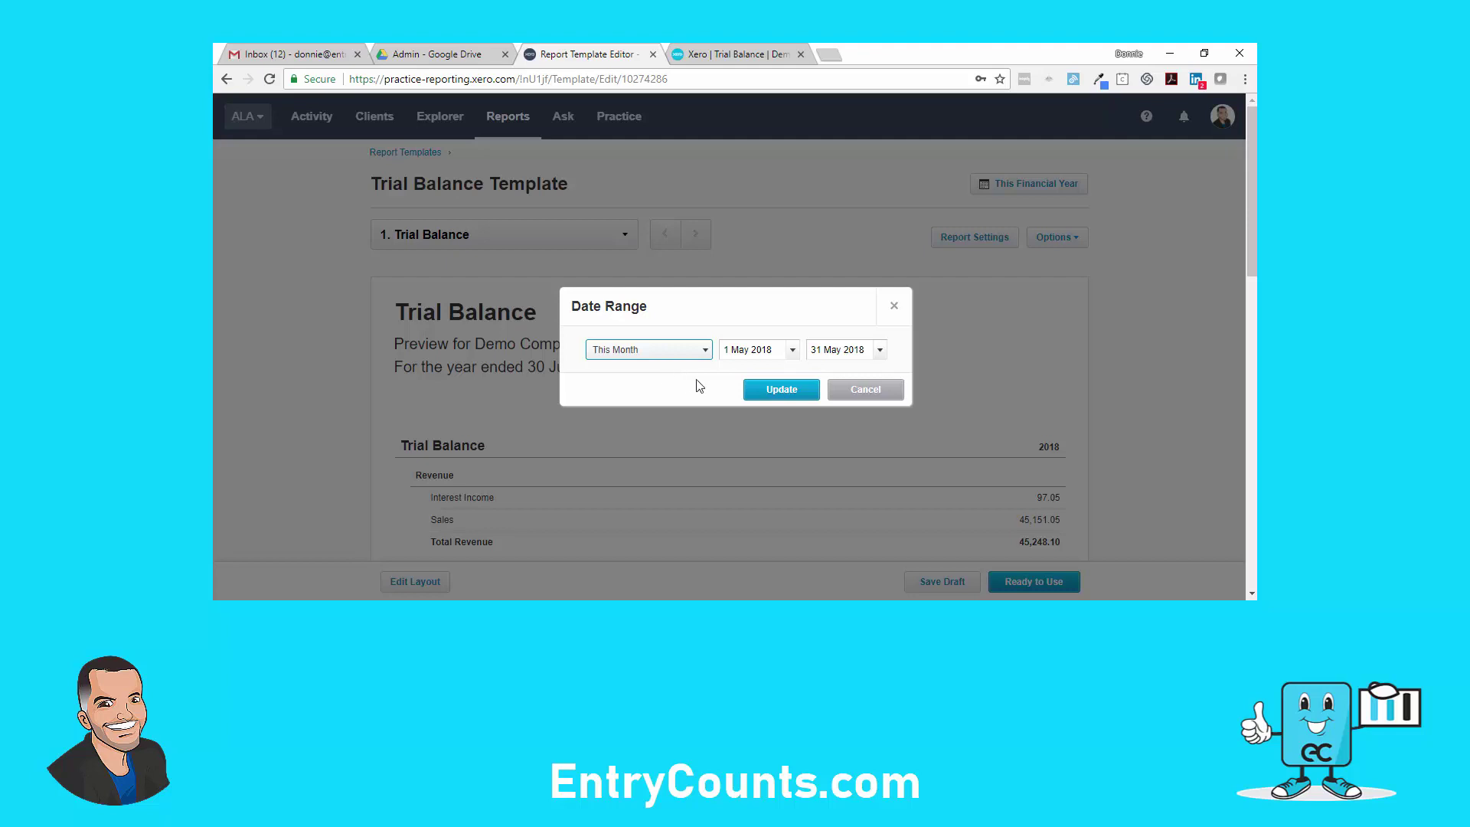
{"action": "left_click", "coordinate": [788, 391]}
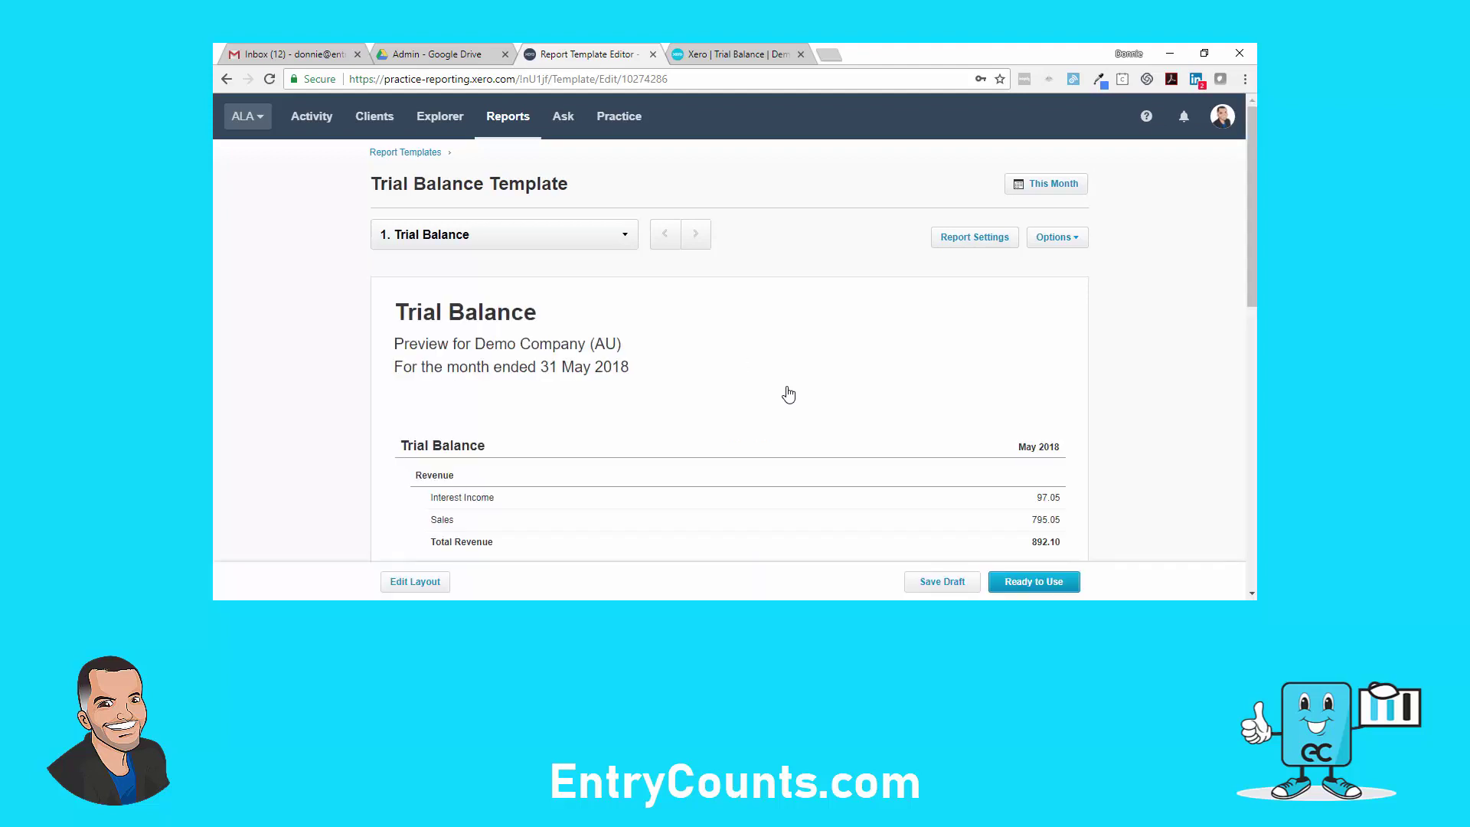
{"action": "mouse_move", "coordinate": [893, 426]}
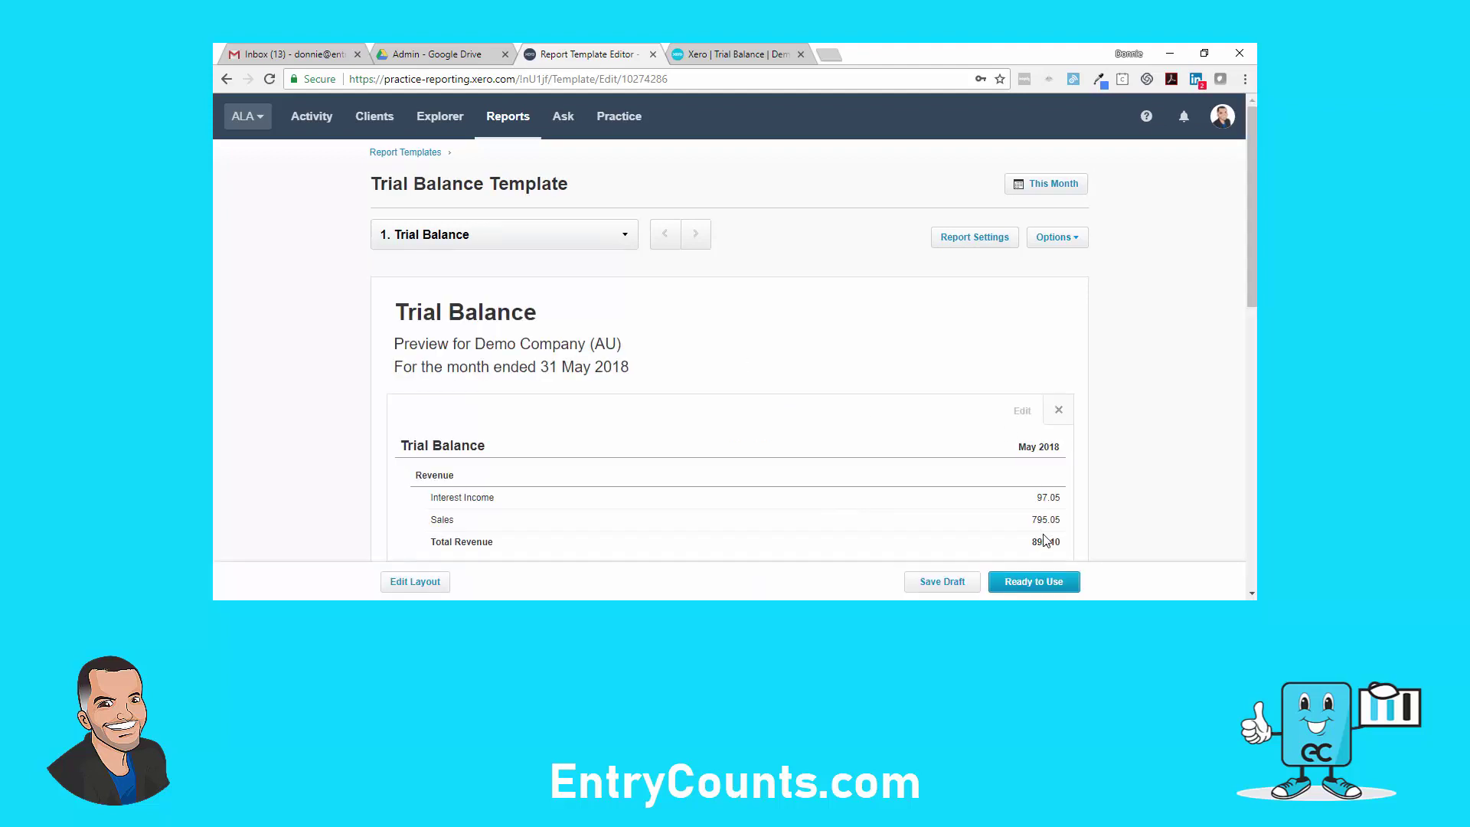
Reopen the Trial Balance template's layout for editing and add a second date column beside May 2018.
{"action": "mouse_move", "coordinate": [1058, 487]}
{"action": "left_click", "coordinate": [414, 582]}
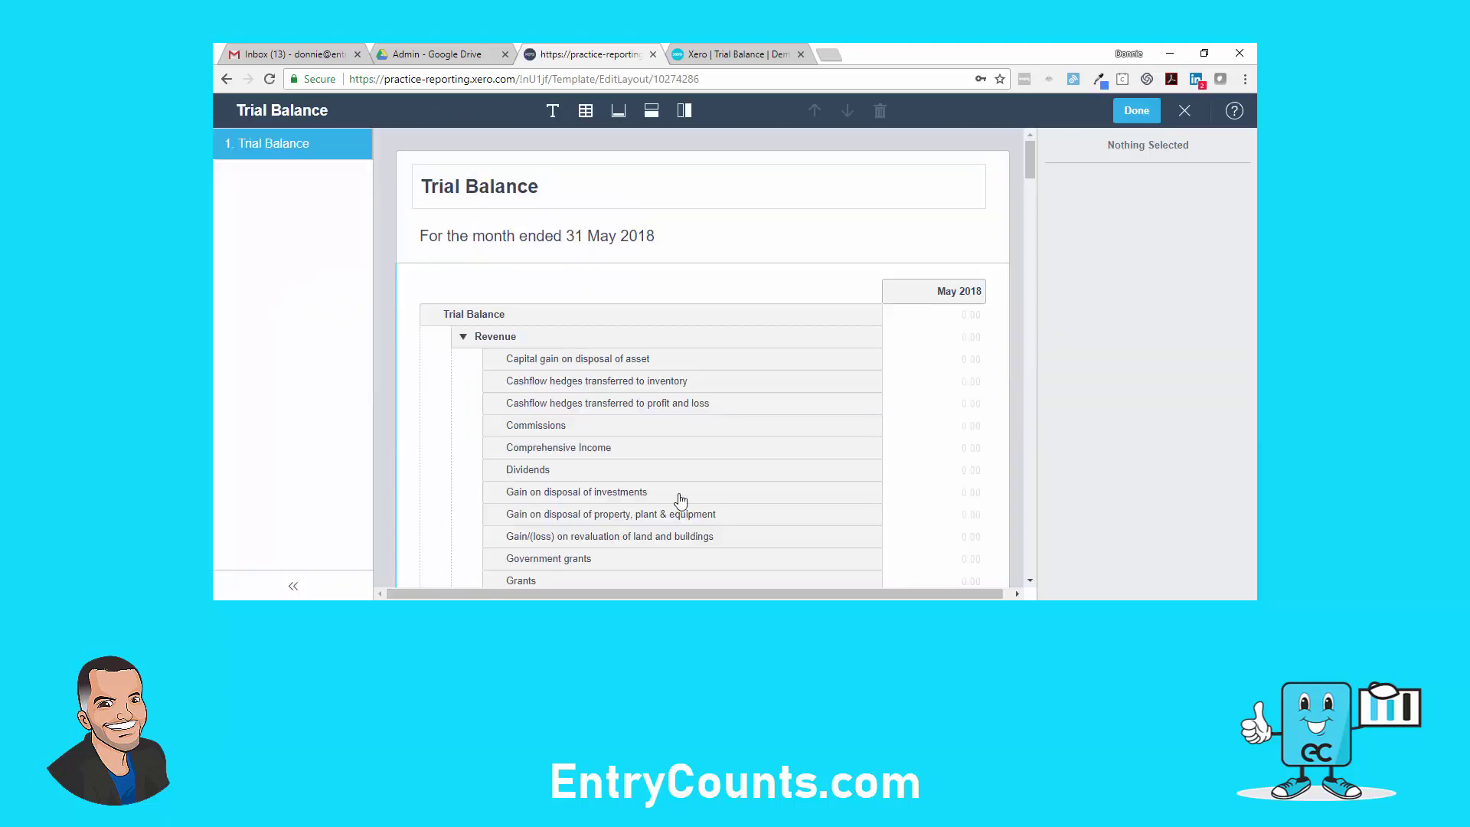
{"action": "left_click", "coordinate": [940, 297]}
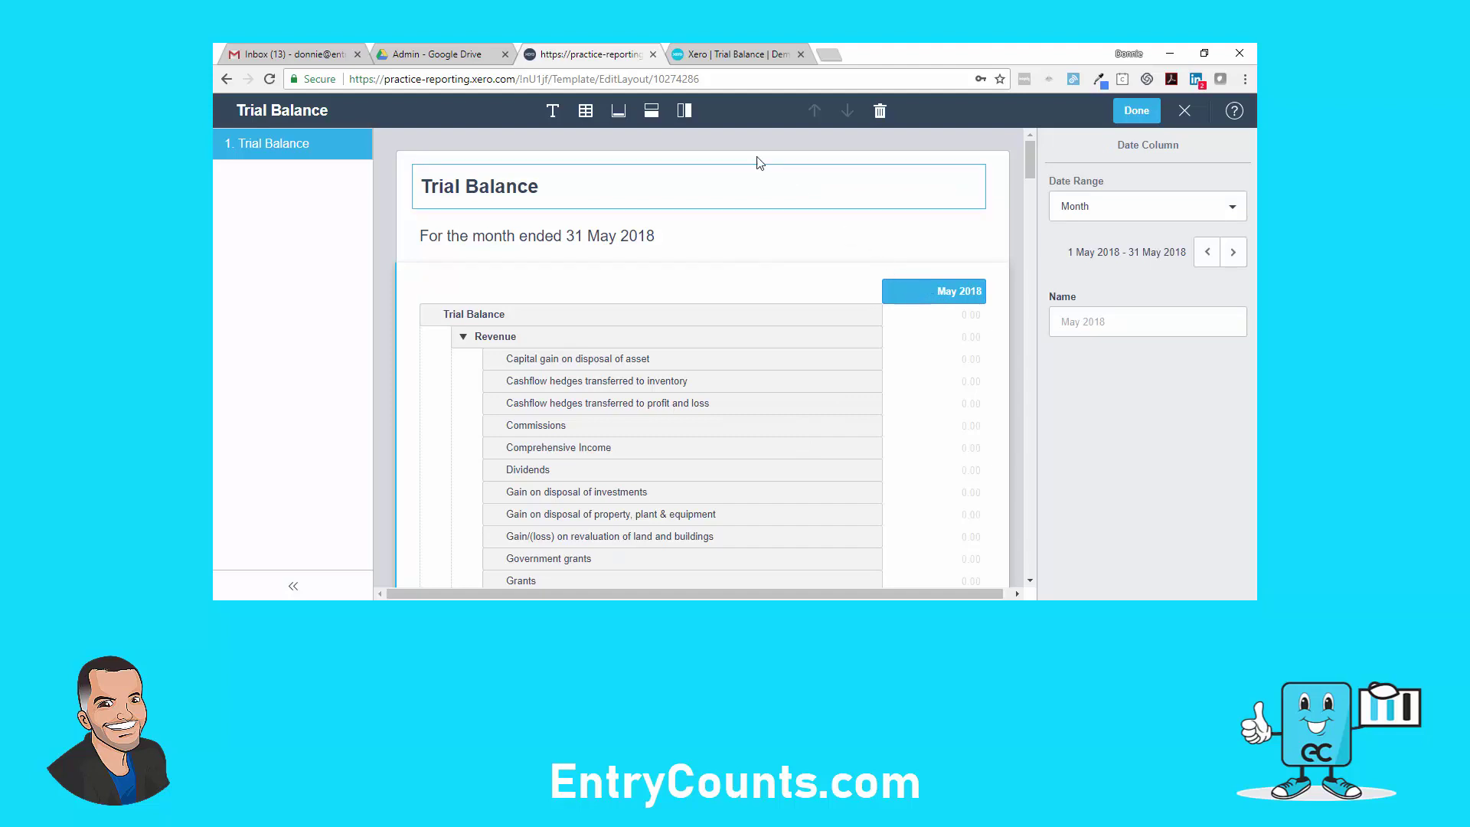
{"action": "left_click", "coordinate": [686, 112]}
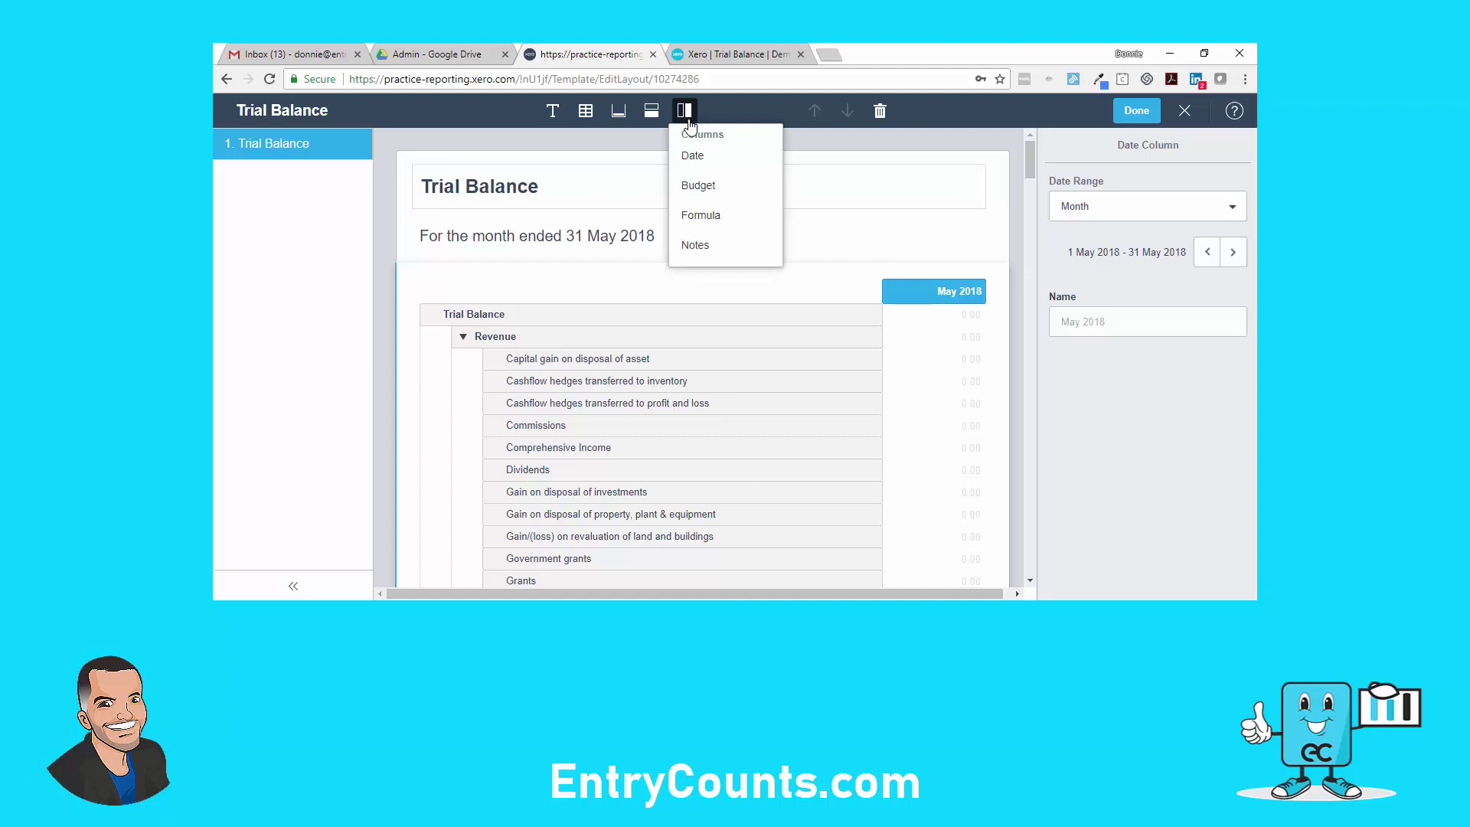
{"action": "left_click", "coordinate": [694, 157]}
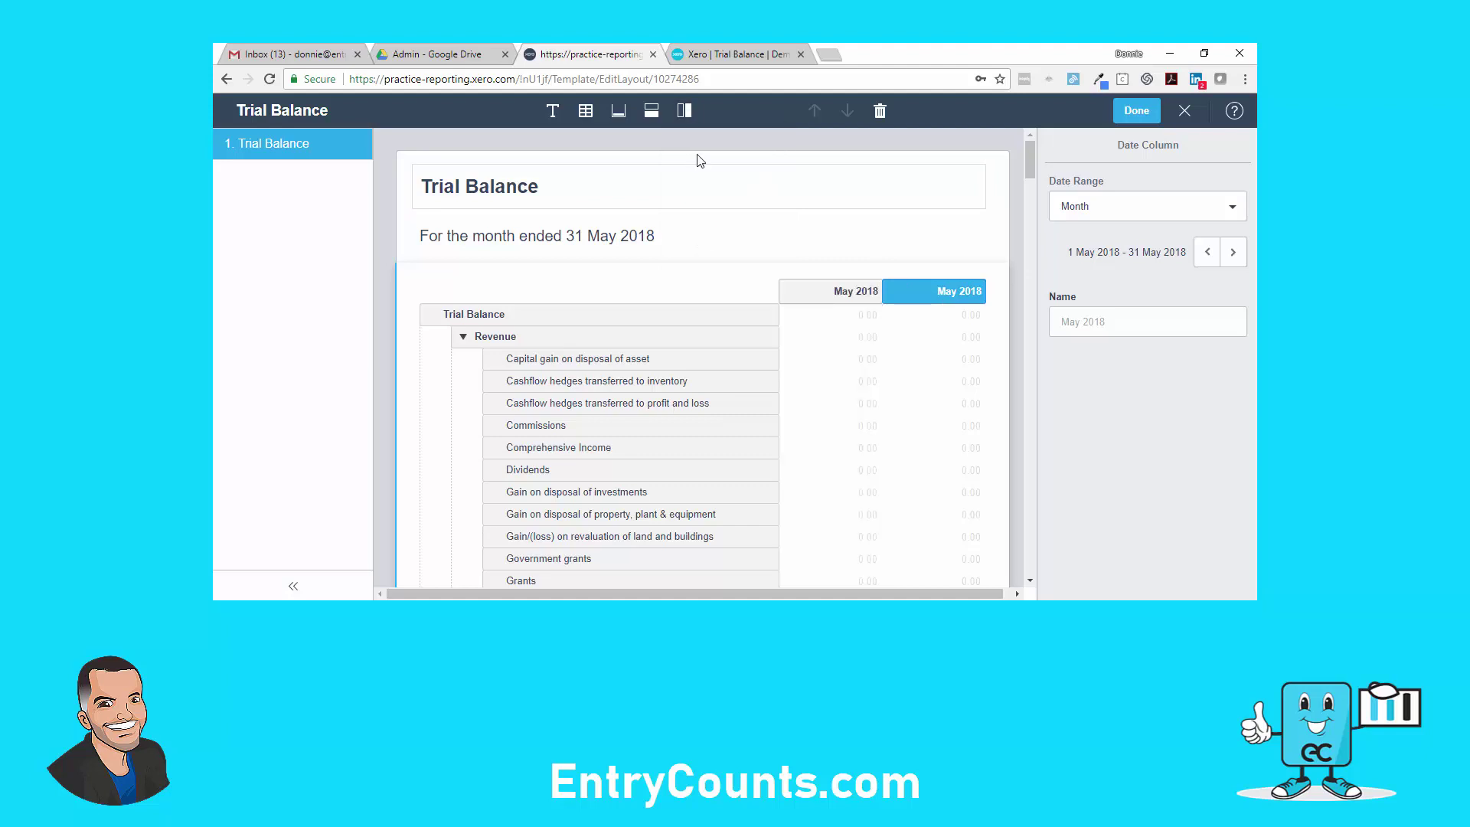
Set the new column's date range to Year to Date, name it YTD and finish editing the layout.
{"action": "left_click", "coordinate": [1228, 218]}
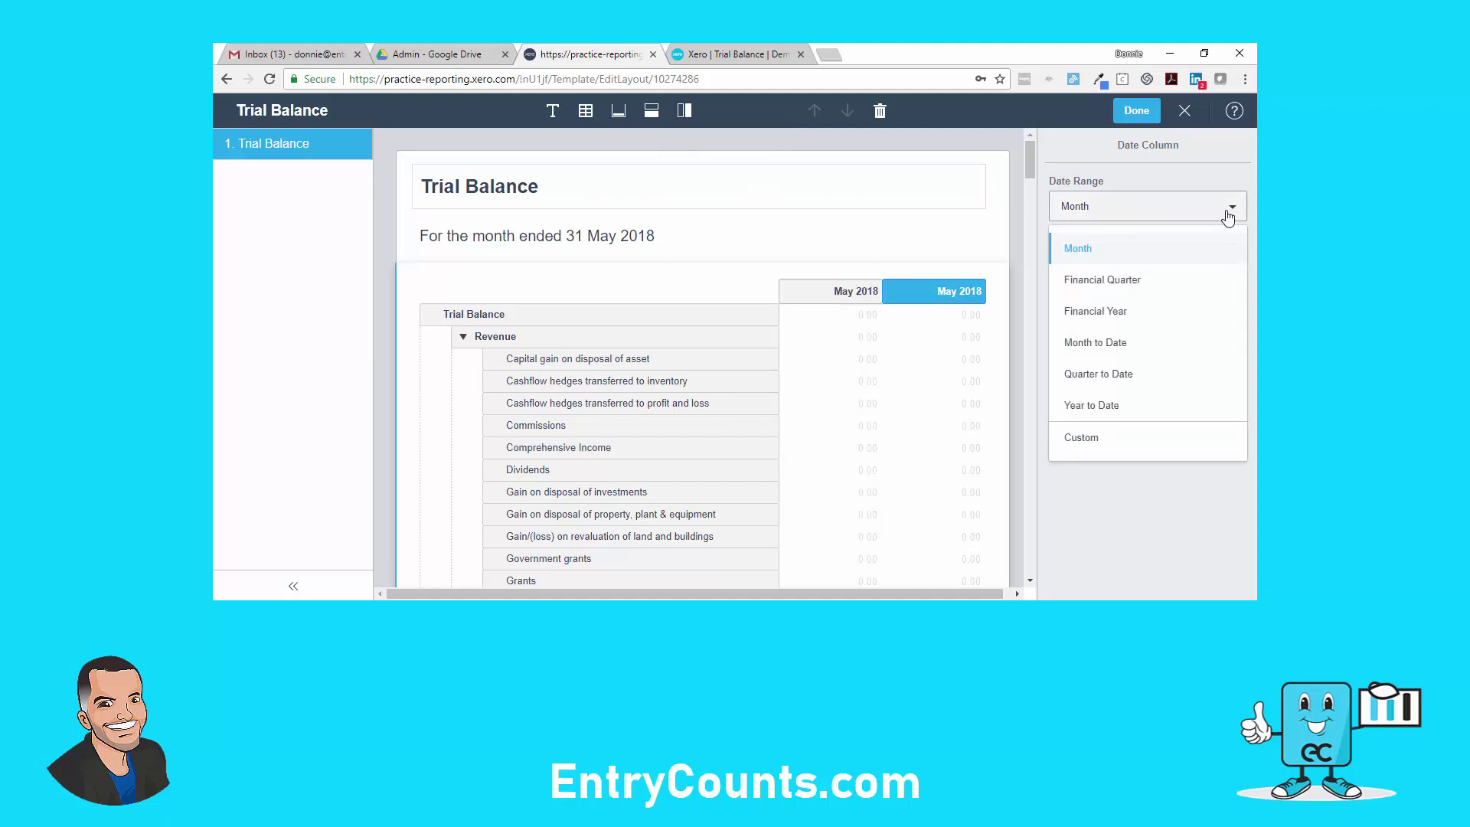
{"action": "left_click", "coordinate": [1132, 406]}
{"action": "left_click", "coordinate": [1135, 323]}
{"action": "type", "text": "YT"}
{"action": "key", "text": "Return"}
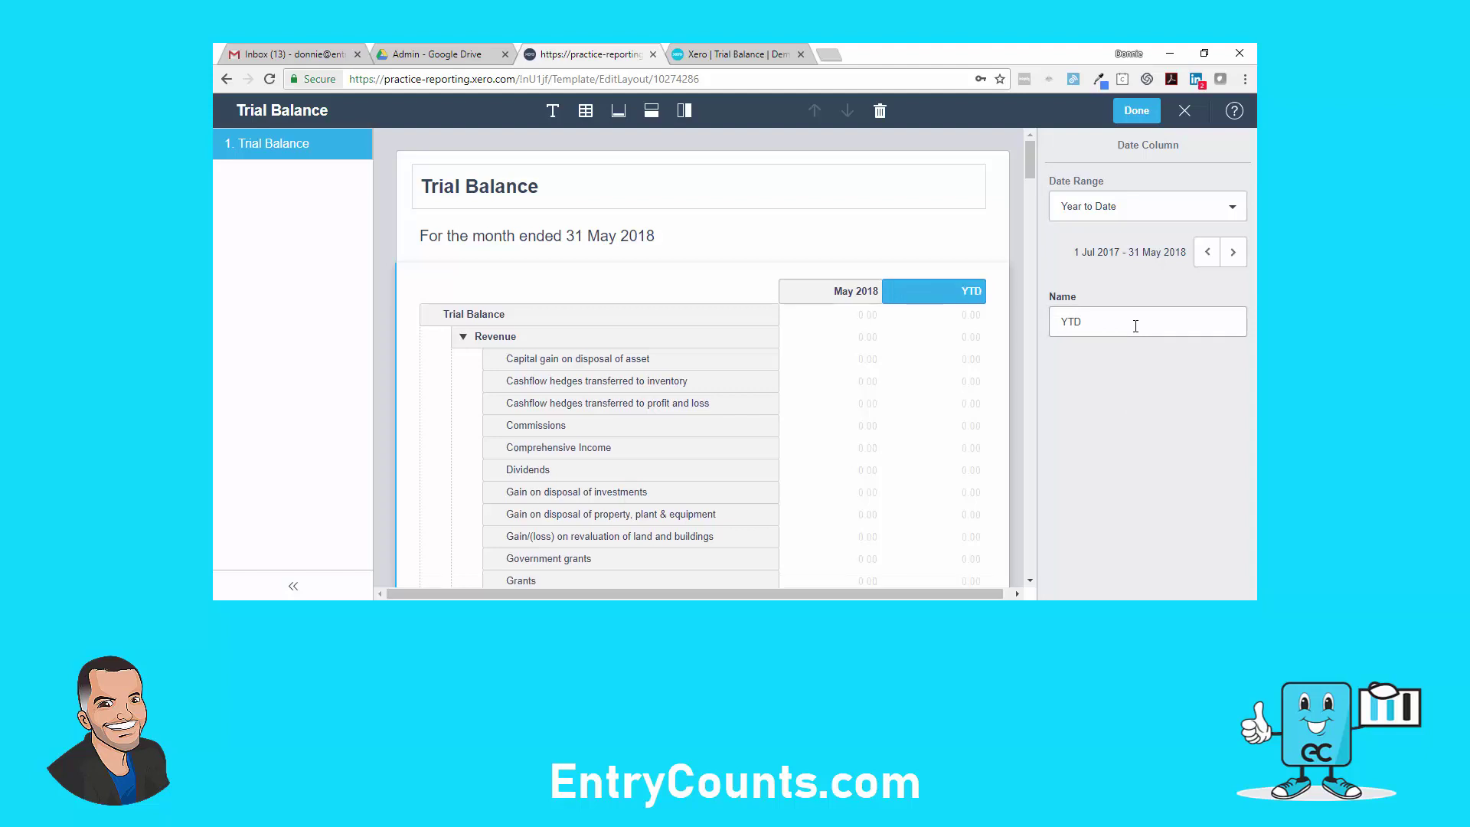
{"action": "left_click", "coordinate": [1135, 116]}
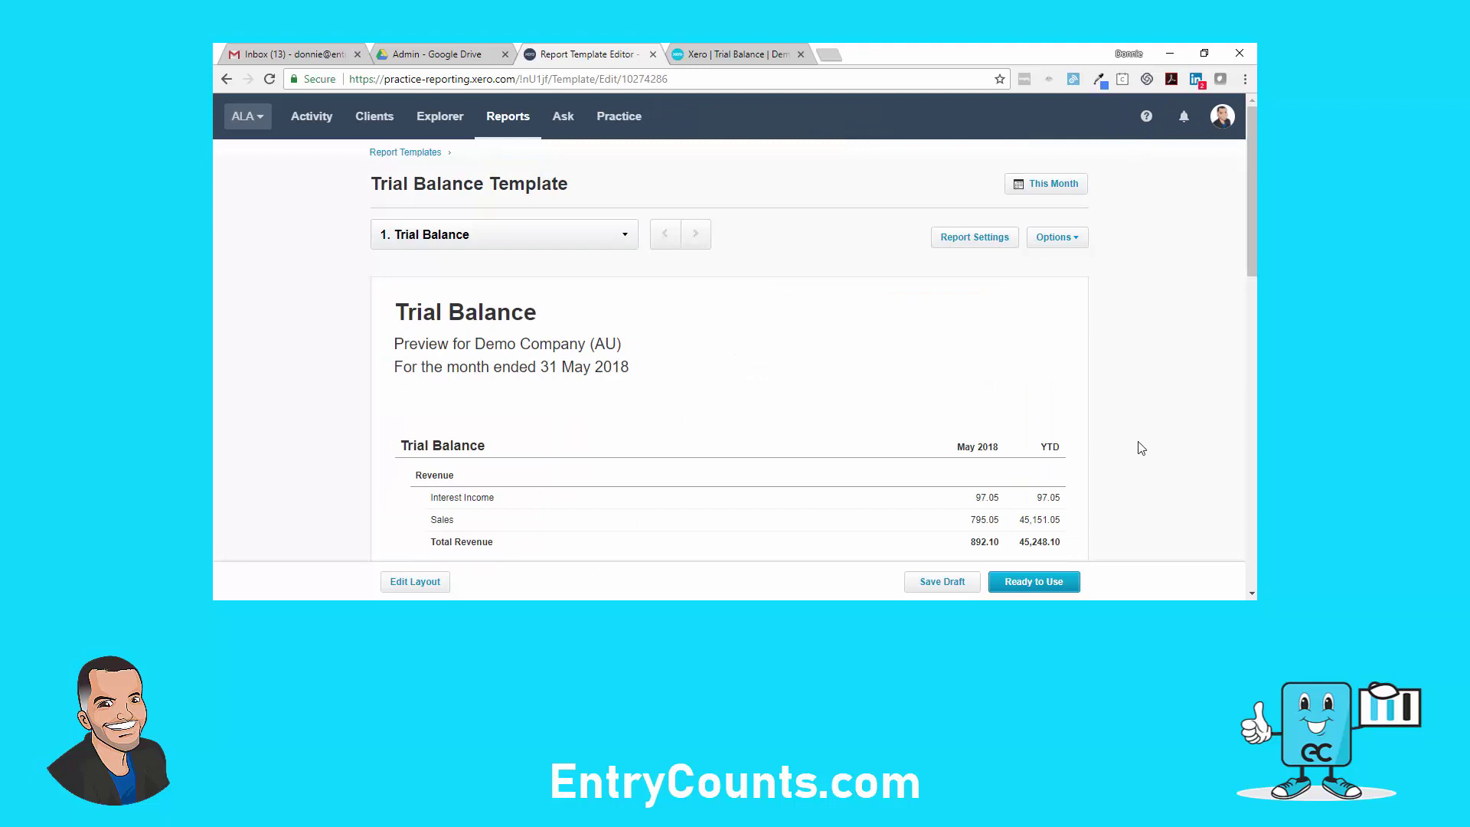
Review the previewed account groups and save the Trial Balance Template as Ready to Use.
{"action": "scroll", "coordinate": [1141, 448], "scroll_direction": "down", "scroll_amount": 1}
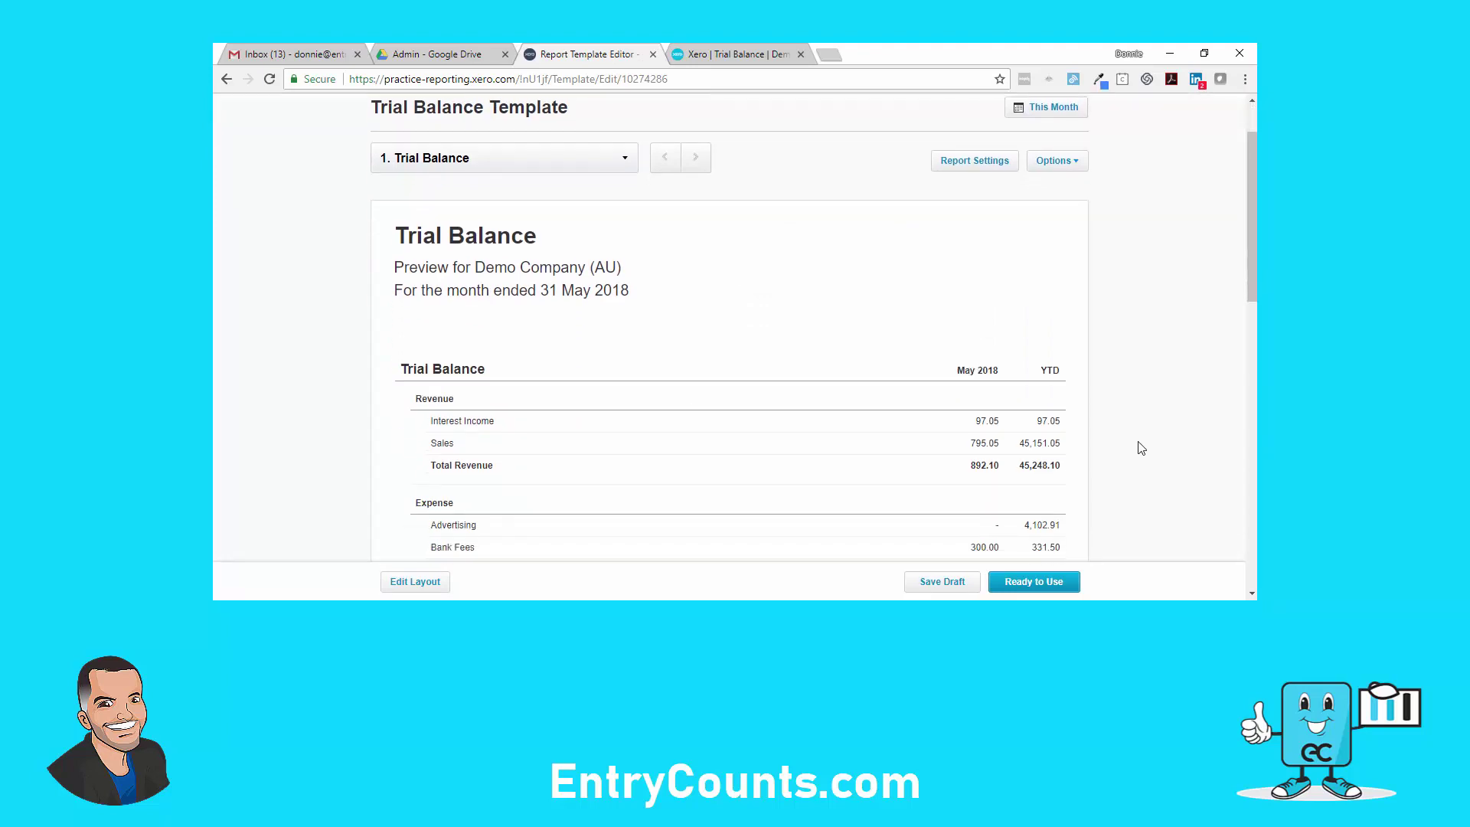
{"action": "scroll", "coordinate": [1142, 448], "scroll_direction": "down", "scroll_amount": 1}
{"action": "scroll", "coordinate": [1142, 448], "scroll_direction": "down", "scroll_amount": 1}
{"action": "scroll", "coordinate": [1141, 448], "scroll_direction": "down", "scroll_amount": 1}
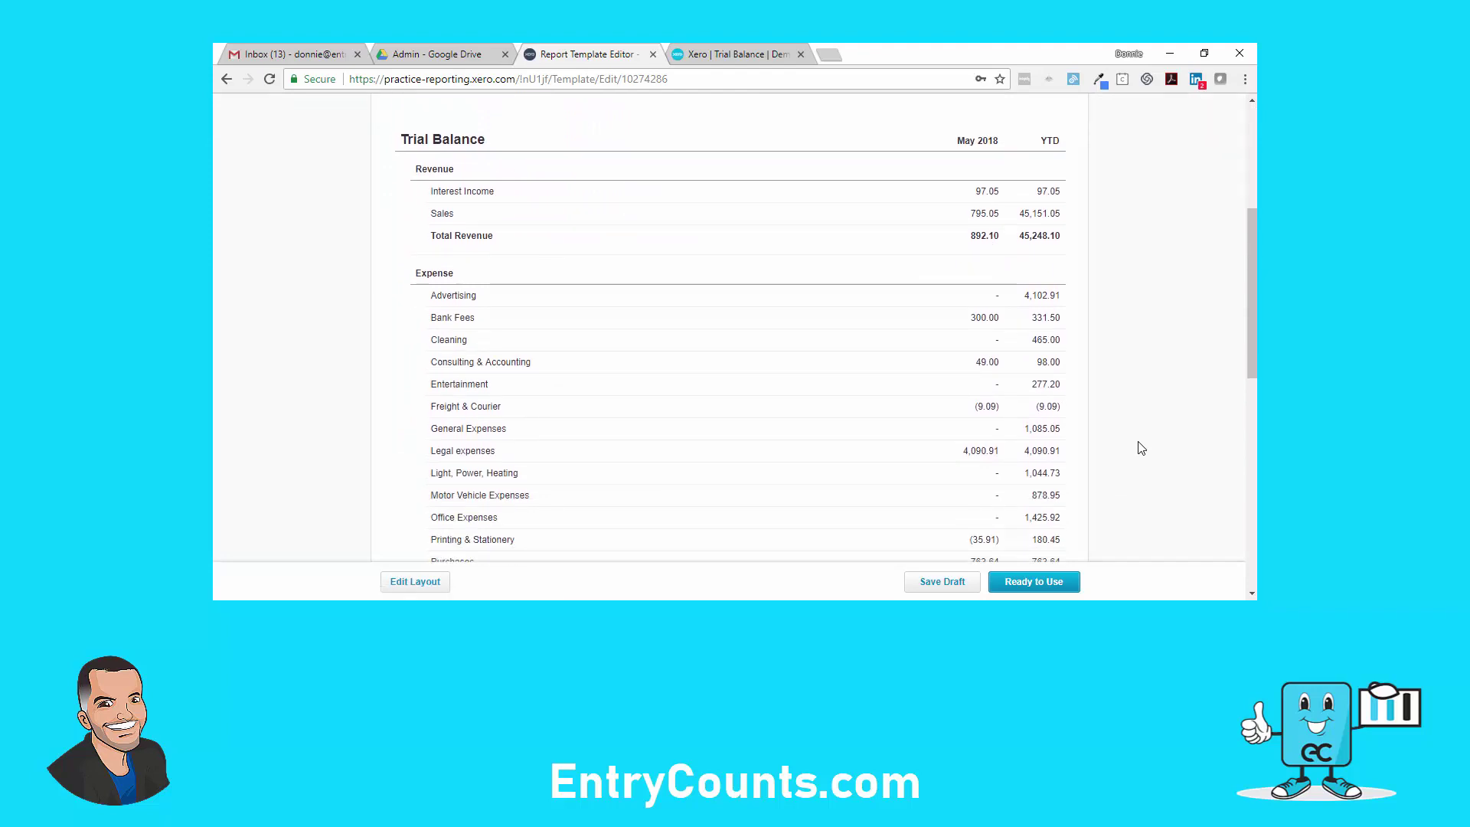
{"action": "scroll", "coordinate": [1141, 448], "scroll_direction": "down", "scroll_amount": 1}
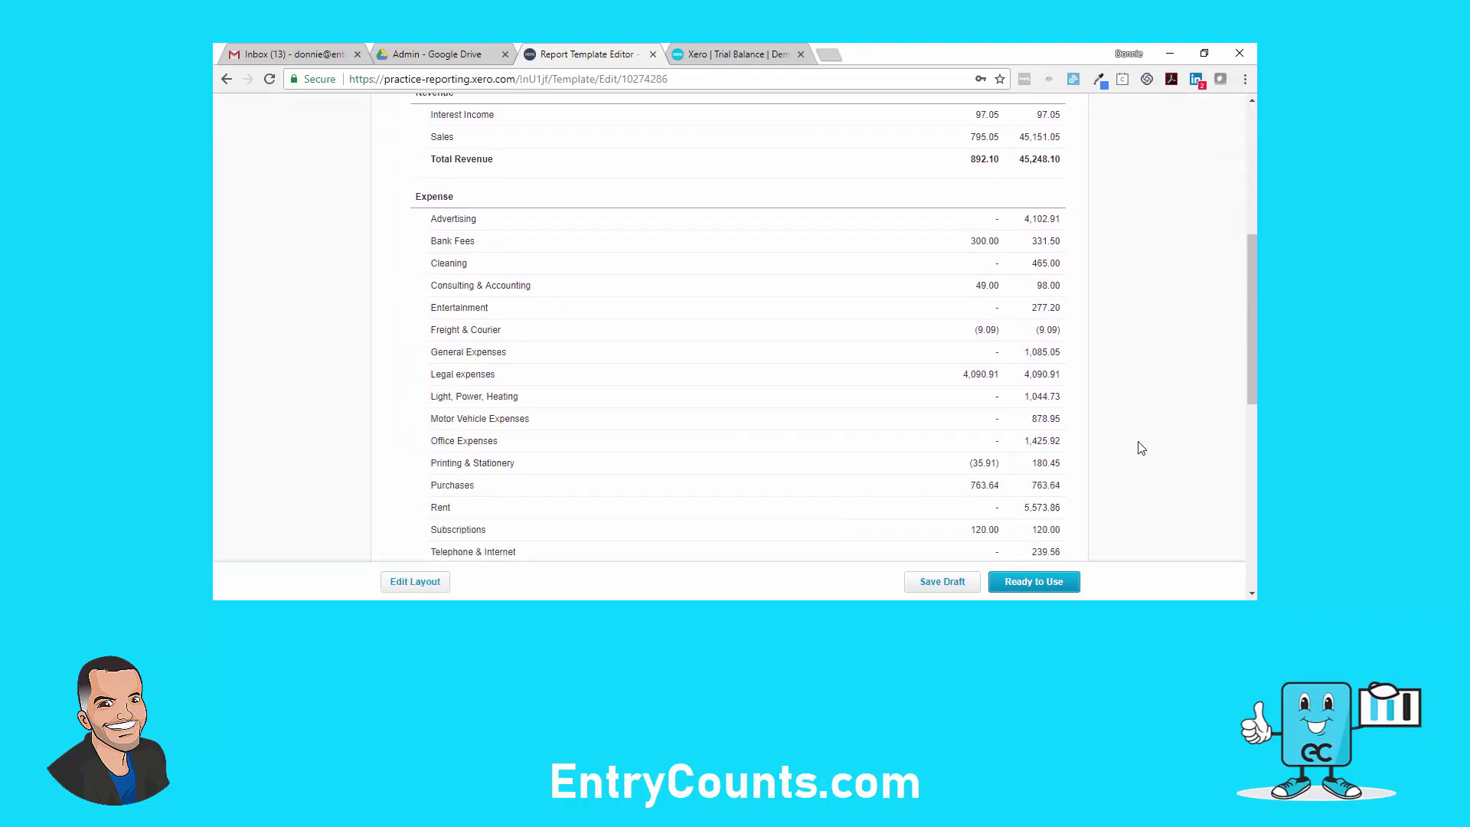
{"action": "scroll", "coordinate": [1141, 448], "scroll_direction": "down", "scroll_amount": 3}
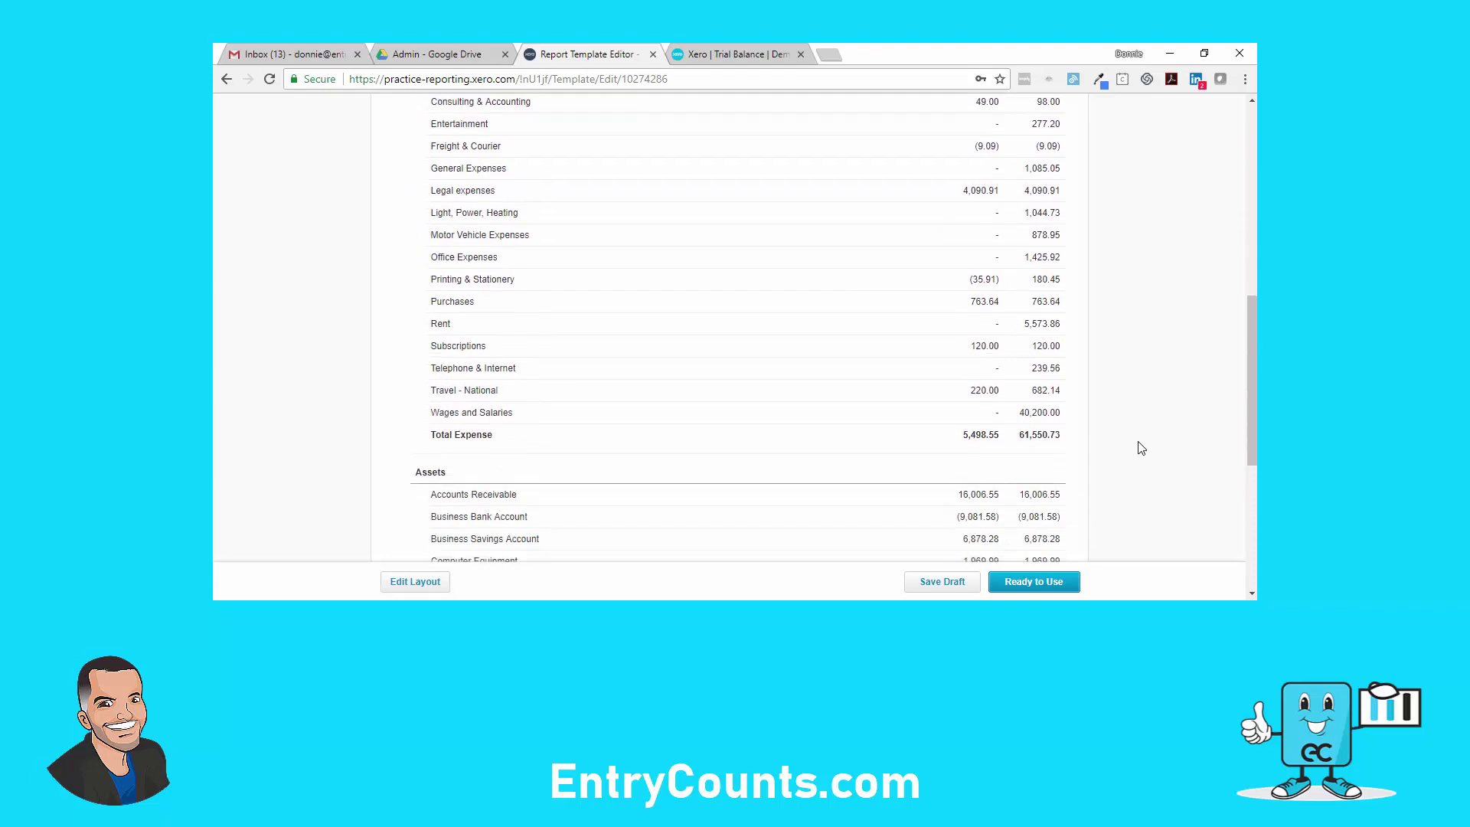
{"action": "scroll", "coordinate": [1141, 448], "scroll_direction": "down", "scroll_amount": 3}
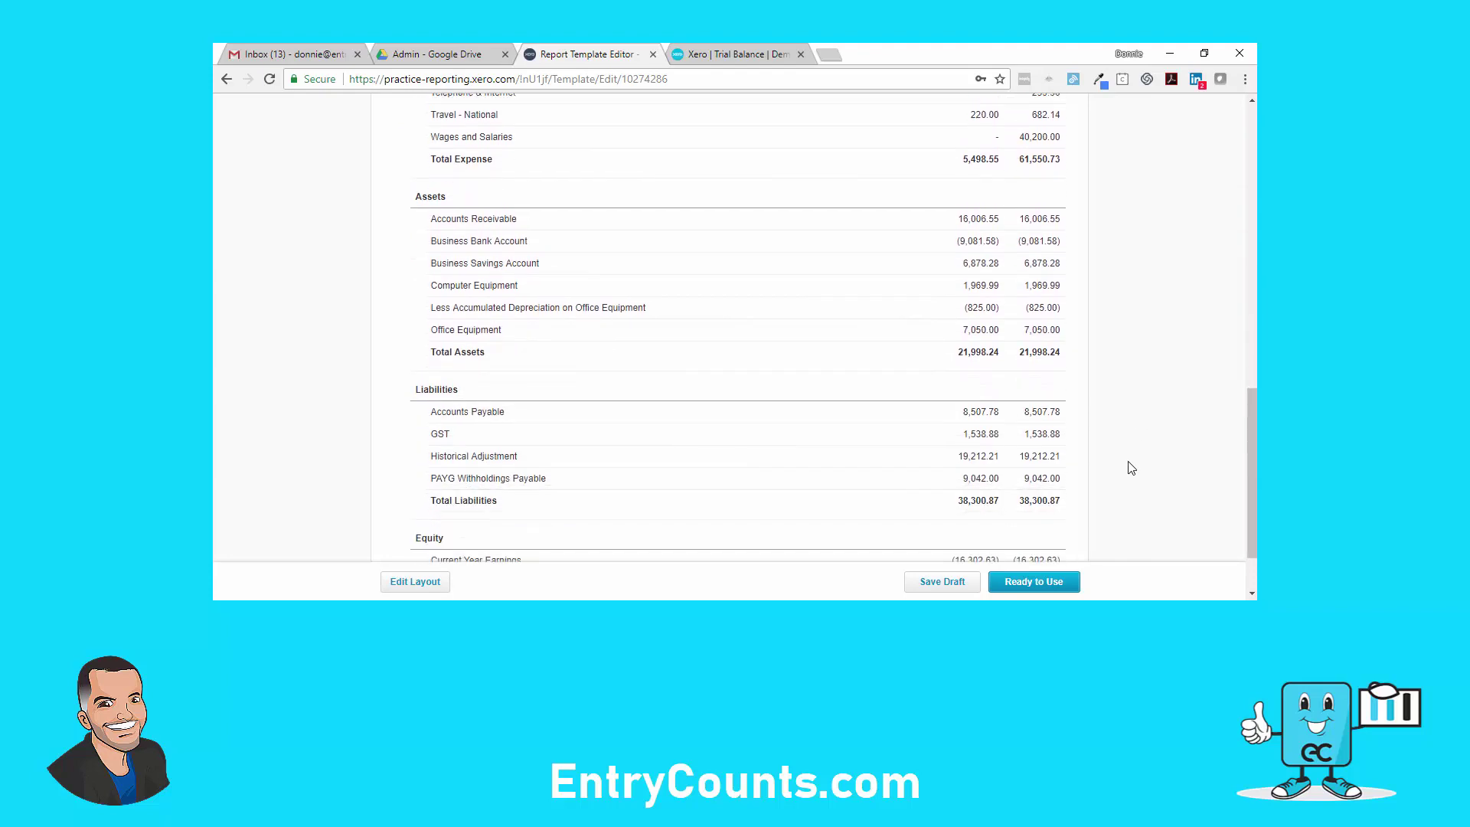
{"action": "left_click", "coordinate": [1041, 577]}
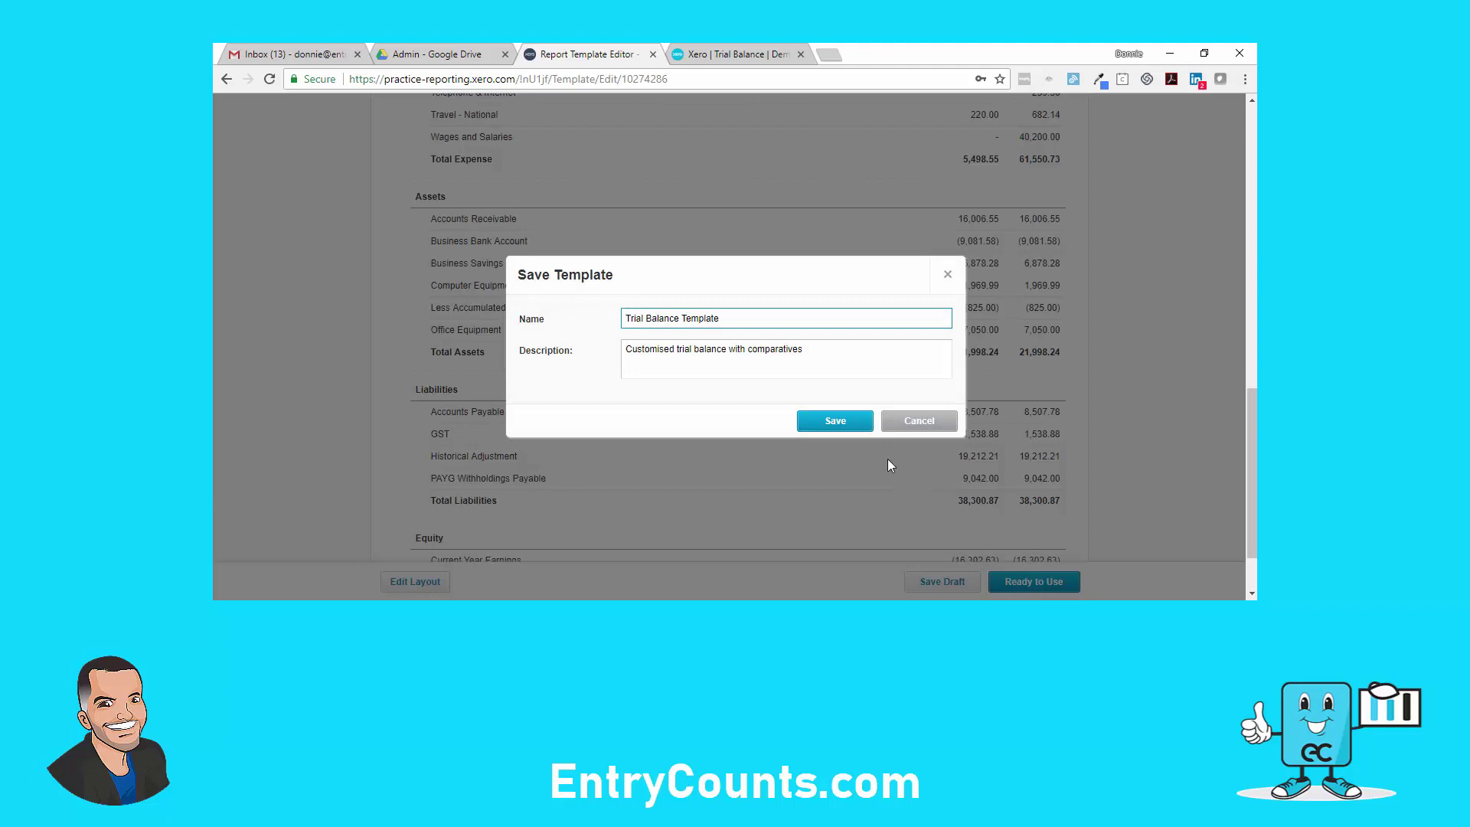
{"action": "left_click", "coordinate": [835, 420]}
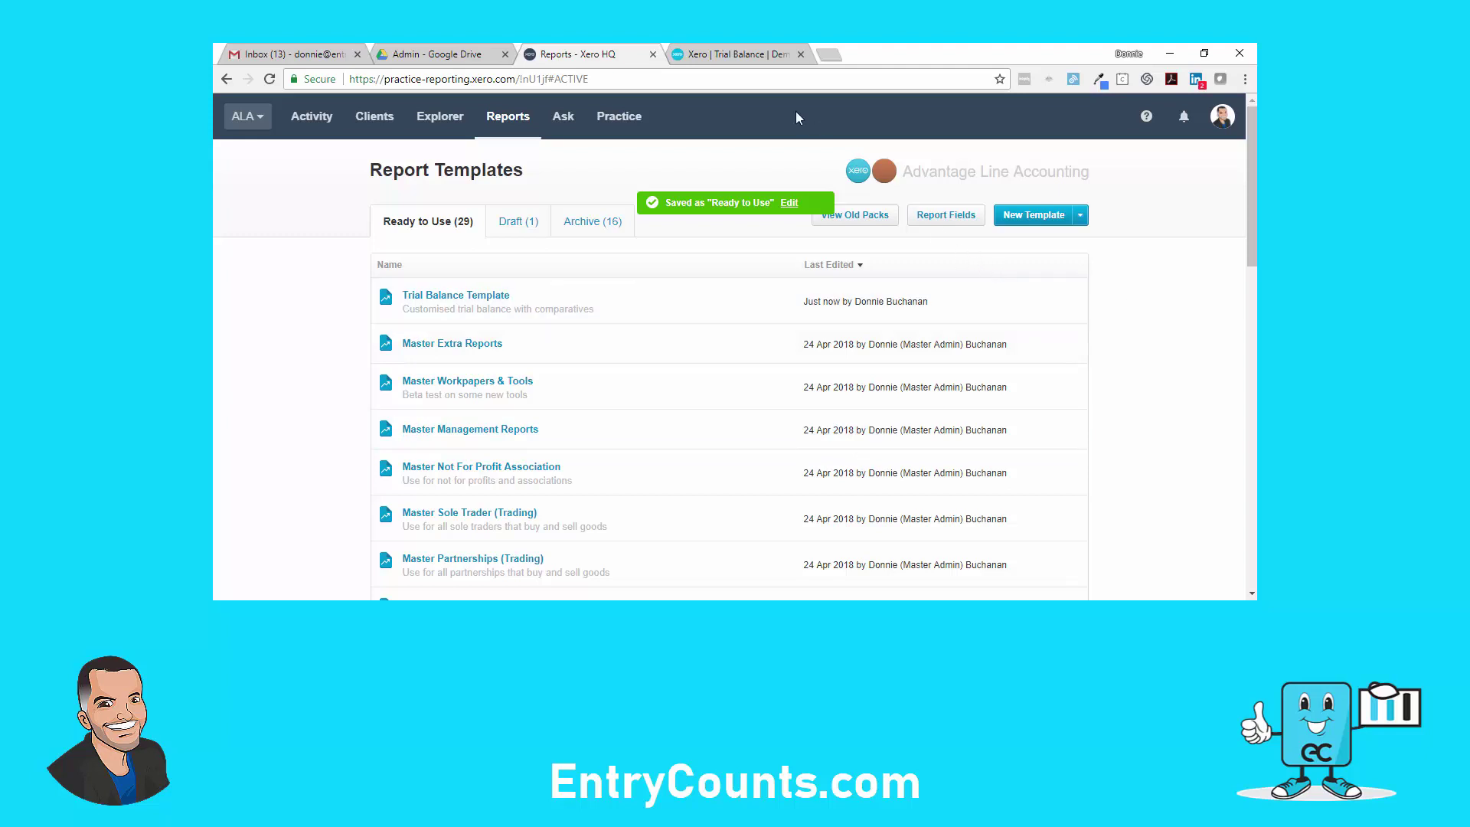
Duplicate the browser tab with Demo Company's standard Trial Balance and update the original tab's report to 30 Jun 2018.
{"action": "left_click", "coordinate": [733, 60]}
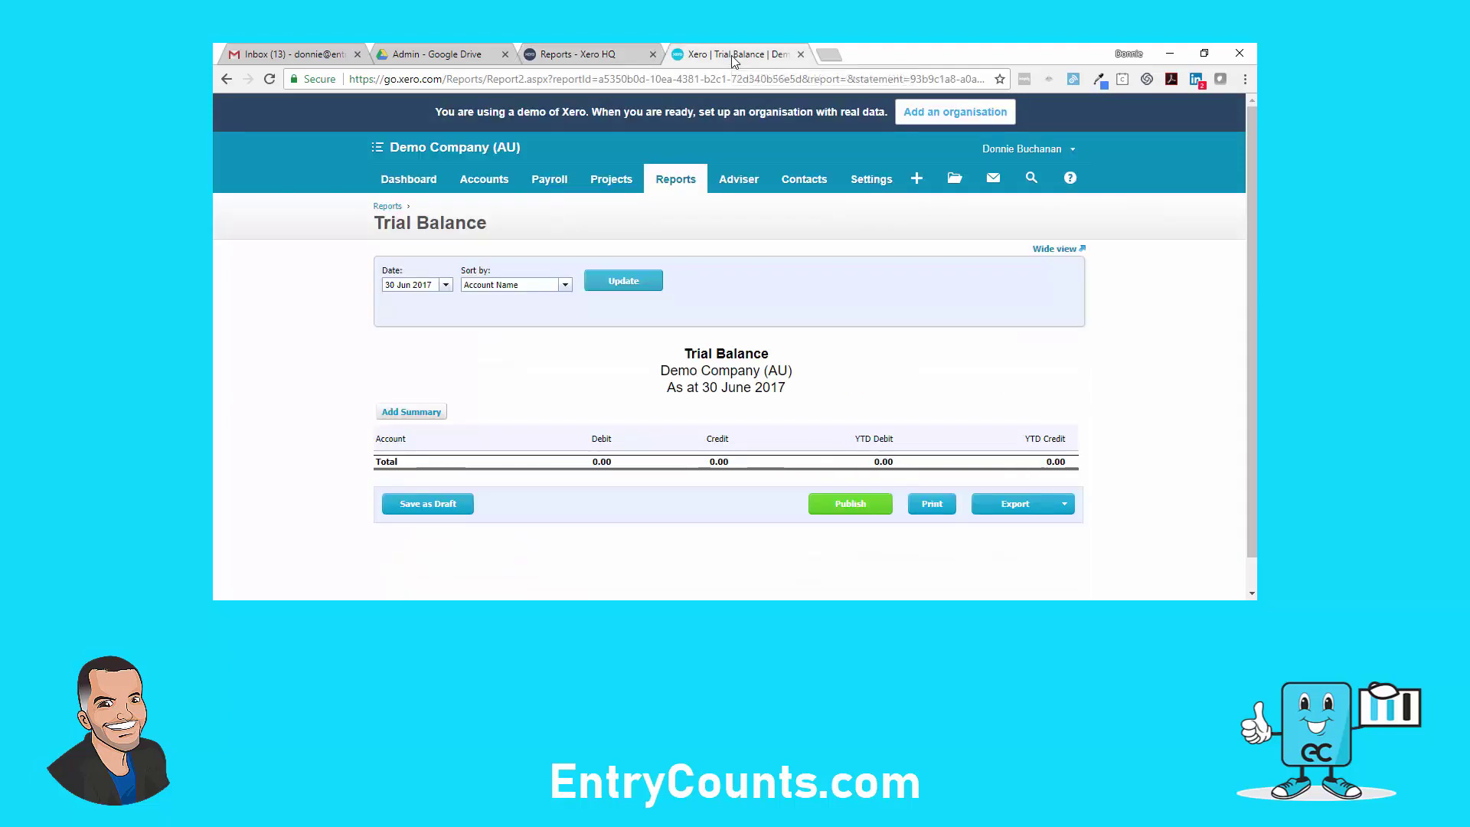
{"action": "right_click", "coordinate": [733, 57]}
{"action": "left_click", "coordinate": [767, 112]}
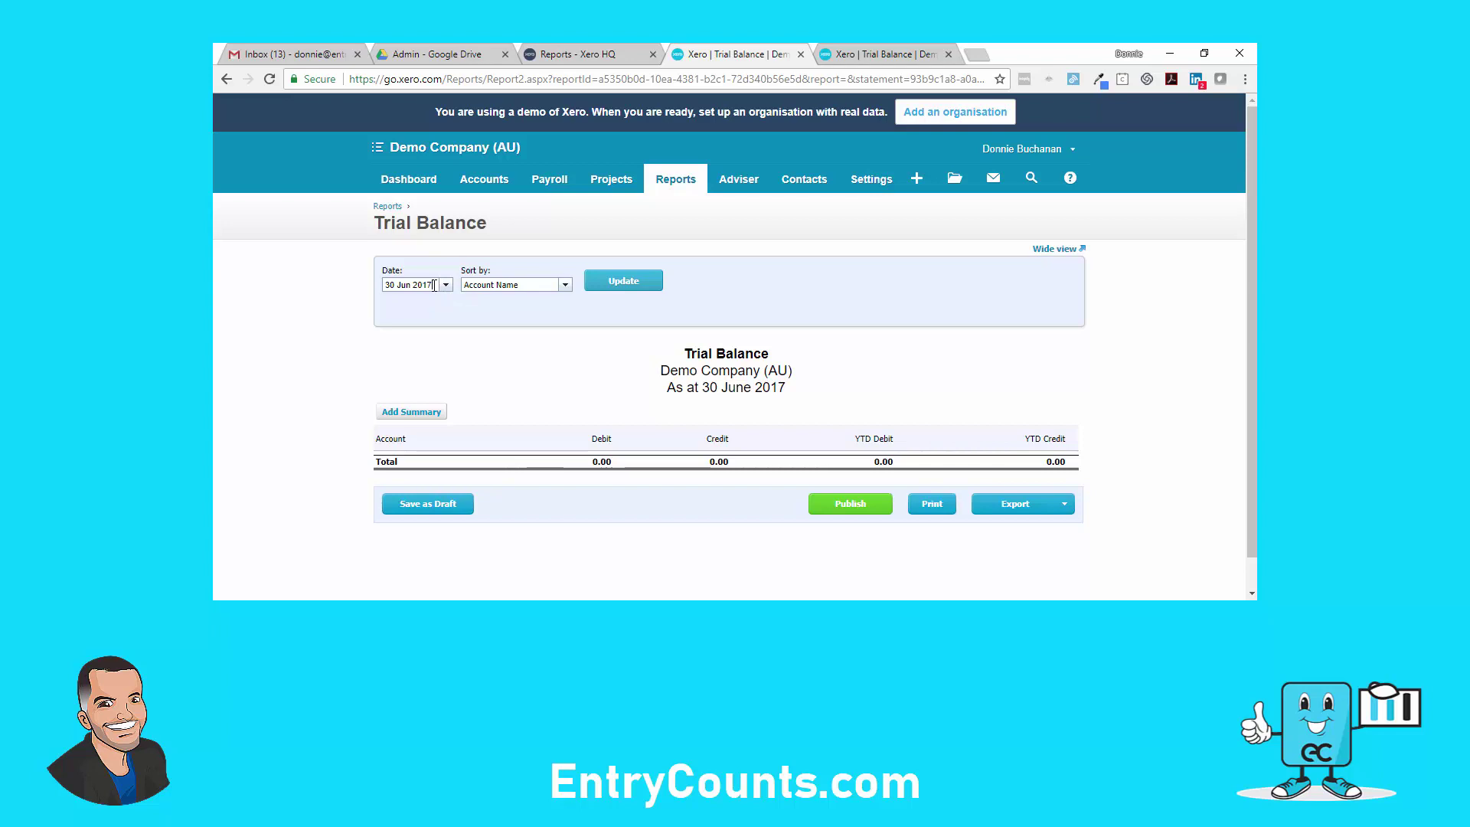
{"action": "left_click", "coordinate": [617, 280]}
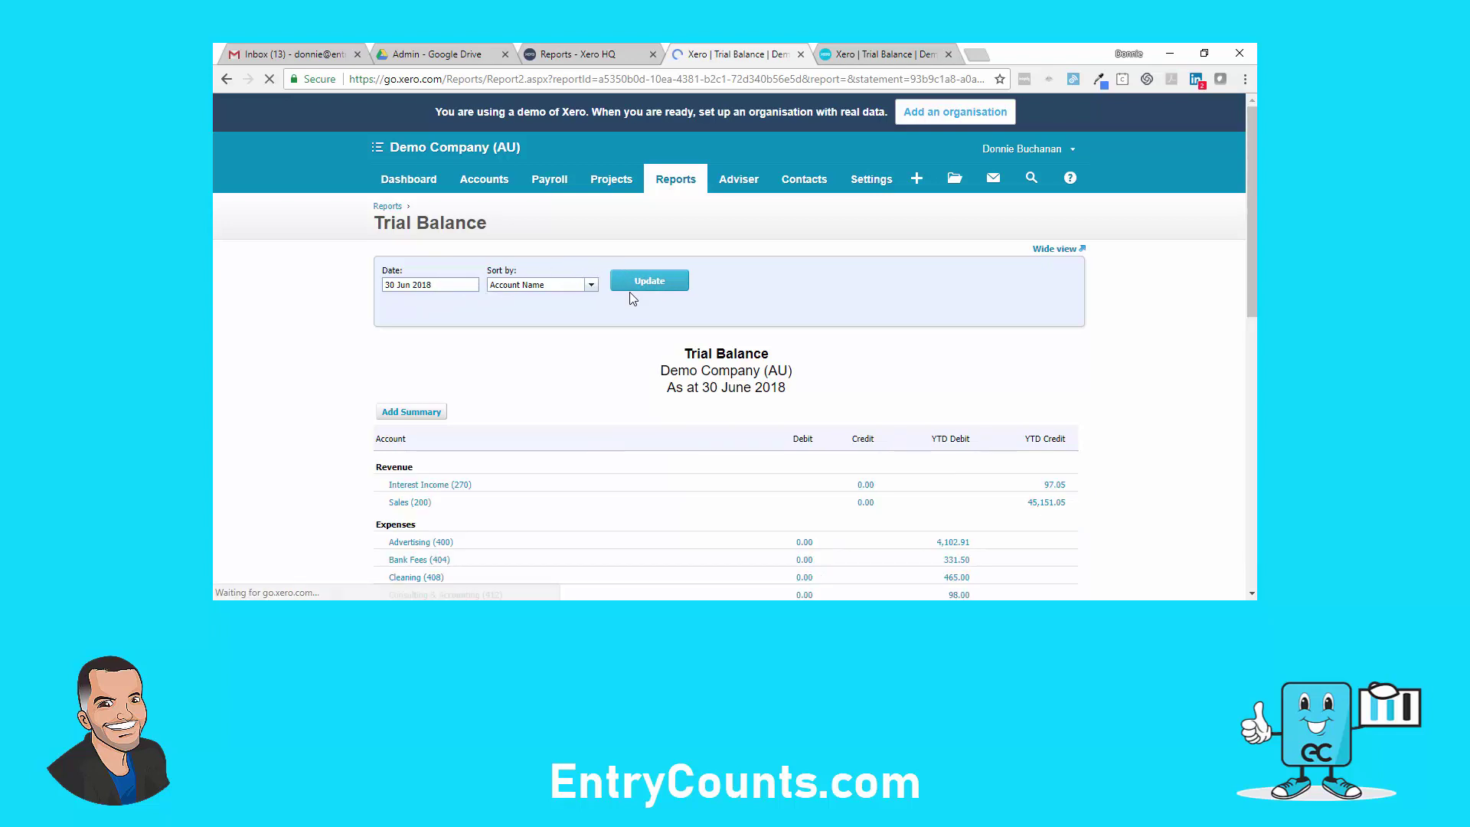
In the duplicated tab, open the Trial Balance Template from Demo Company's adviser reports.
{"action": "left_click", "coordinate": [890, 59]}
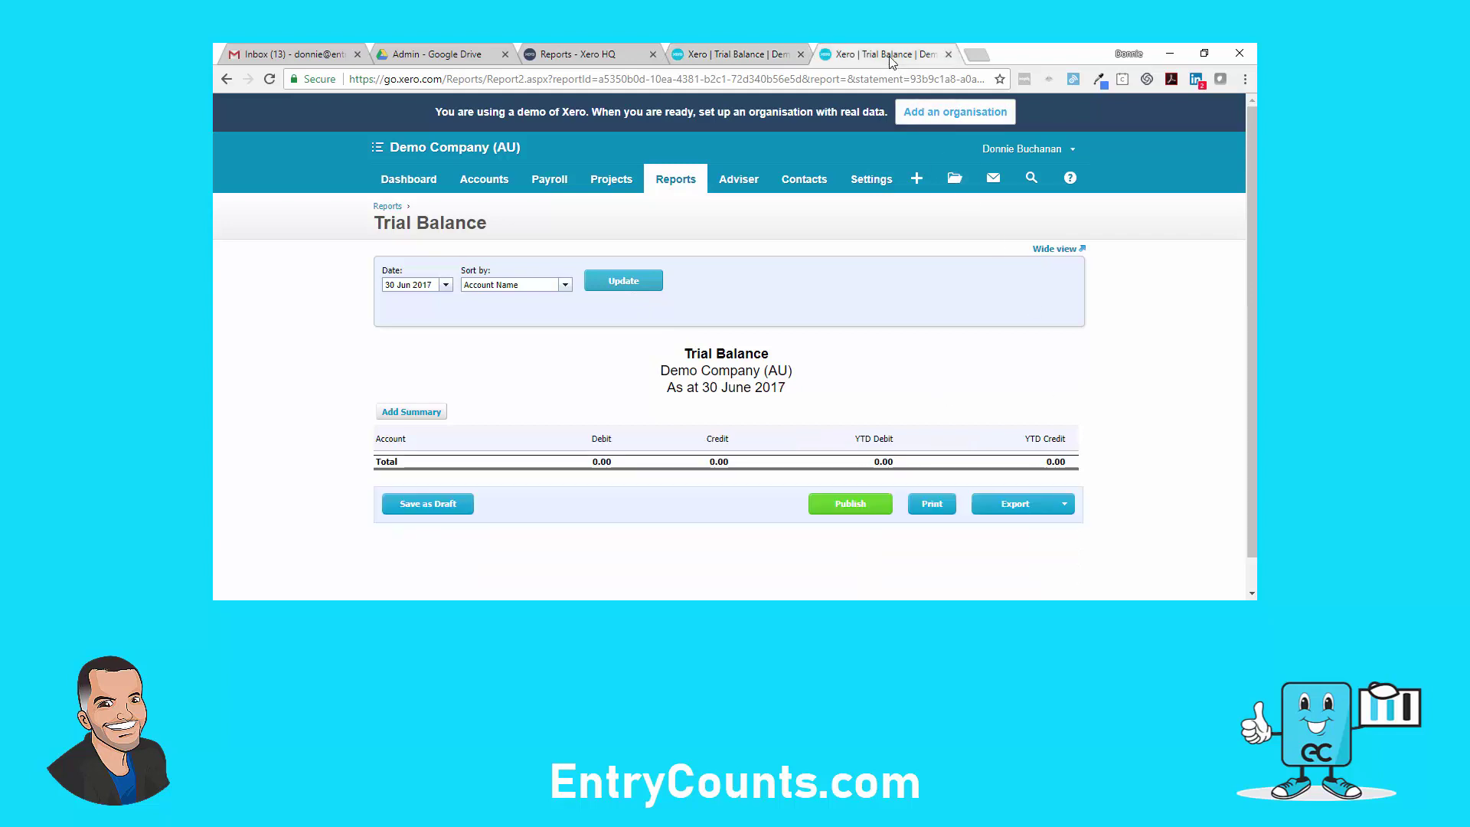
{"action": "left_click", "coordinate": [692, 181]}
{"action": "left_click", "coordinate": [683, 208]}
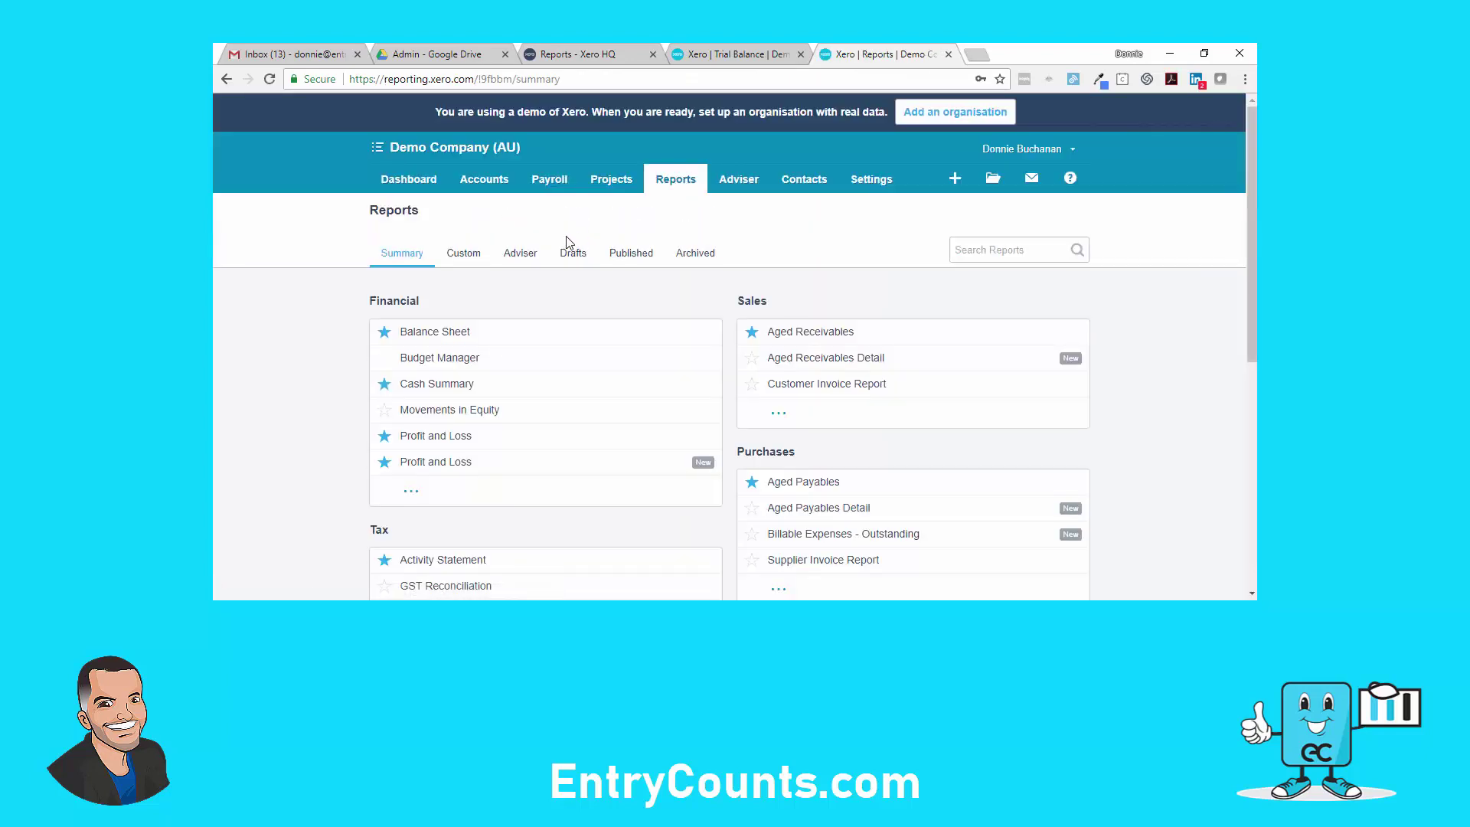
{"action": "left_click", "coordinate": [526, 256]}
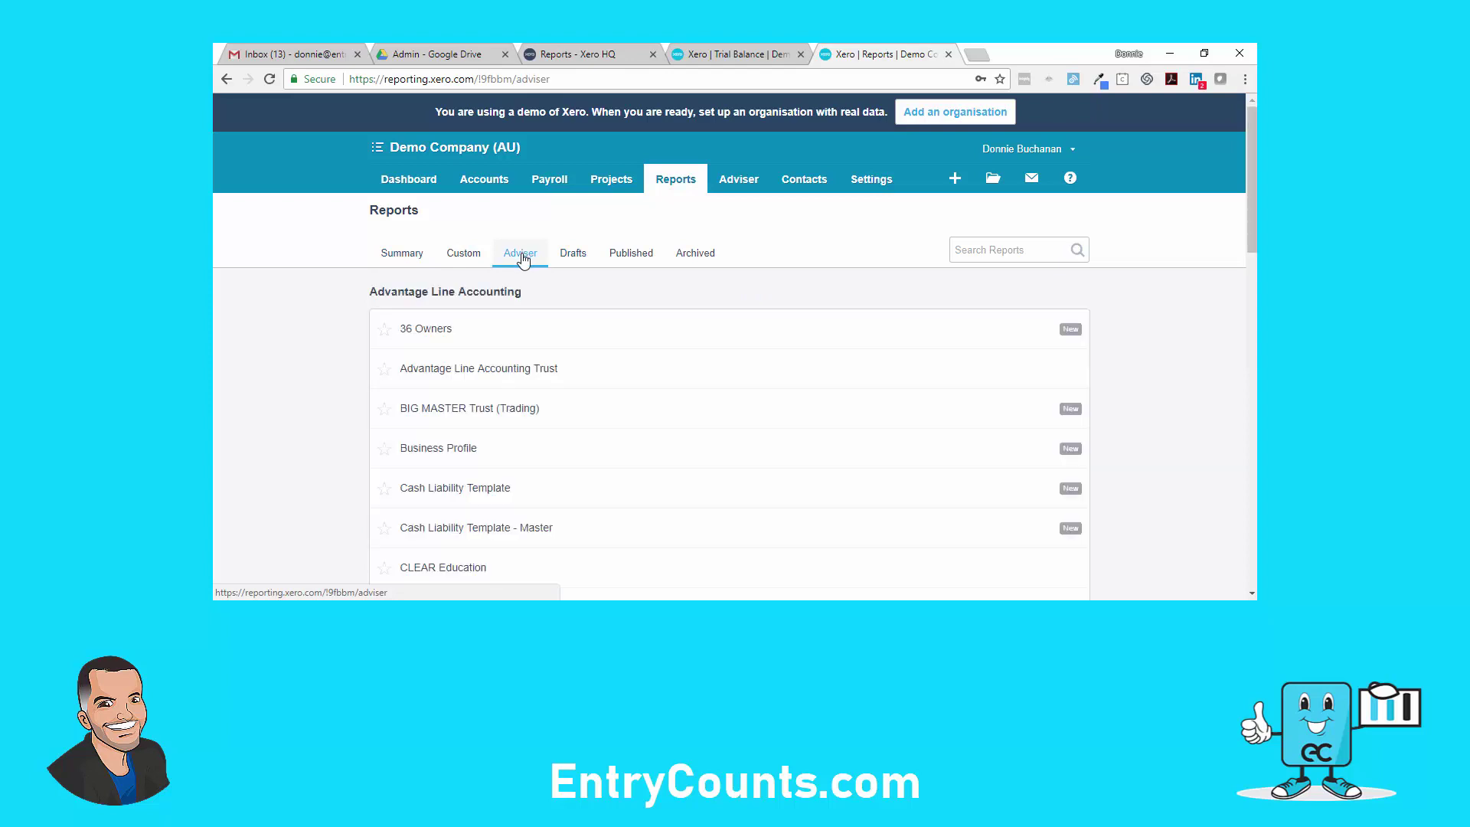
{"action": "scroll", "coordinate": [350, 388], "scroll_direction": "down", "scroll_amount": 5}
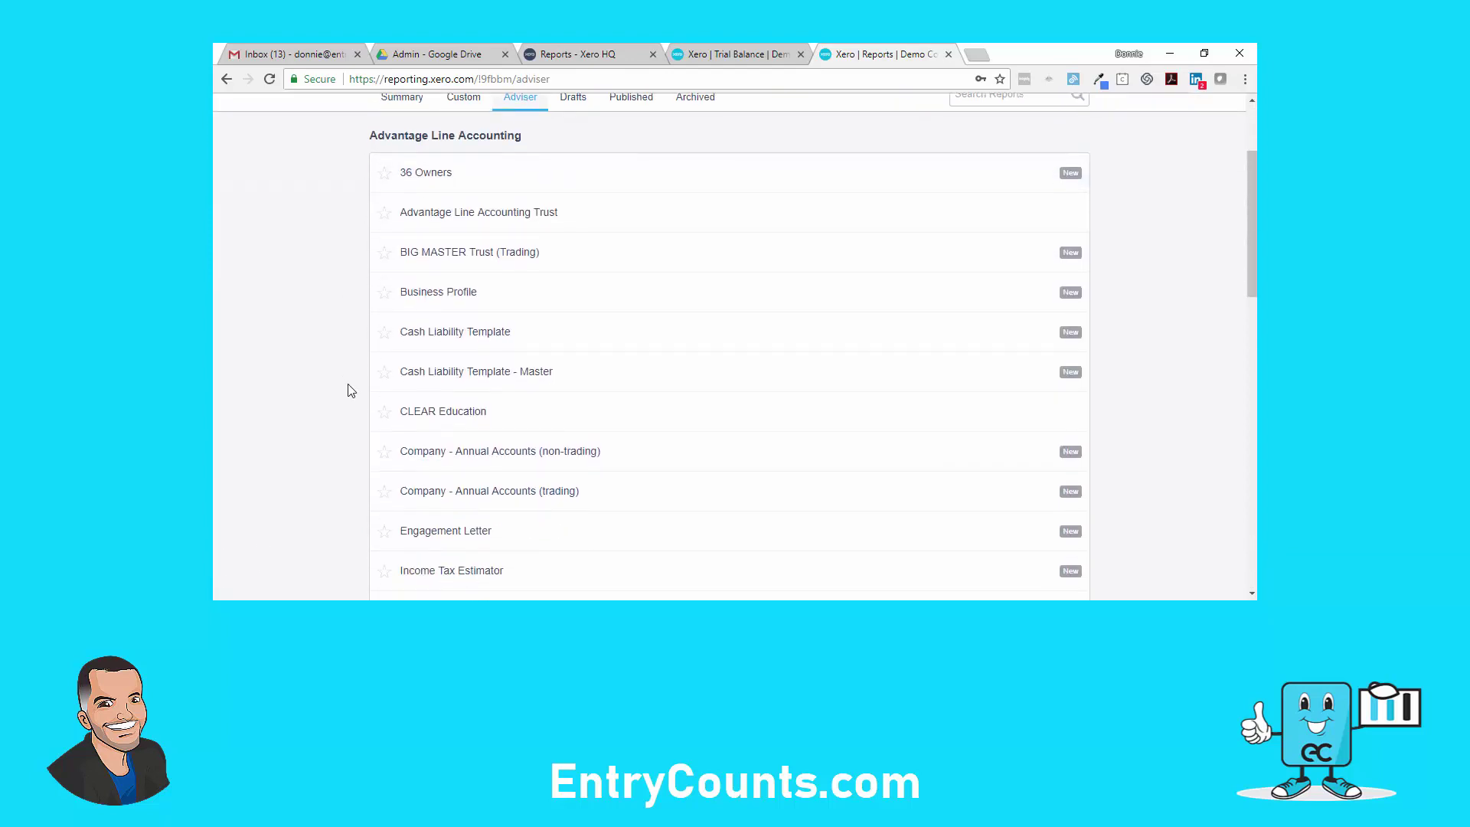
{"action": "scroll", "coordinate": [350, 390], "scroll_direction": "down", "scroll_amount": 6}
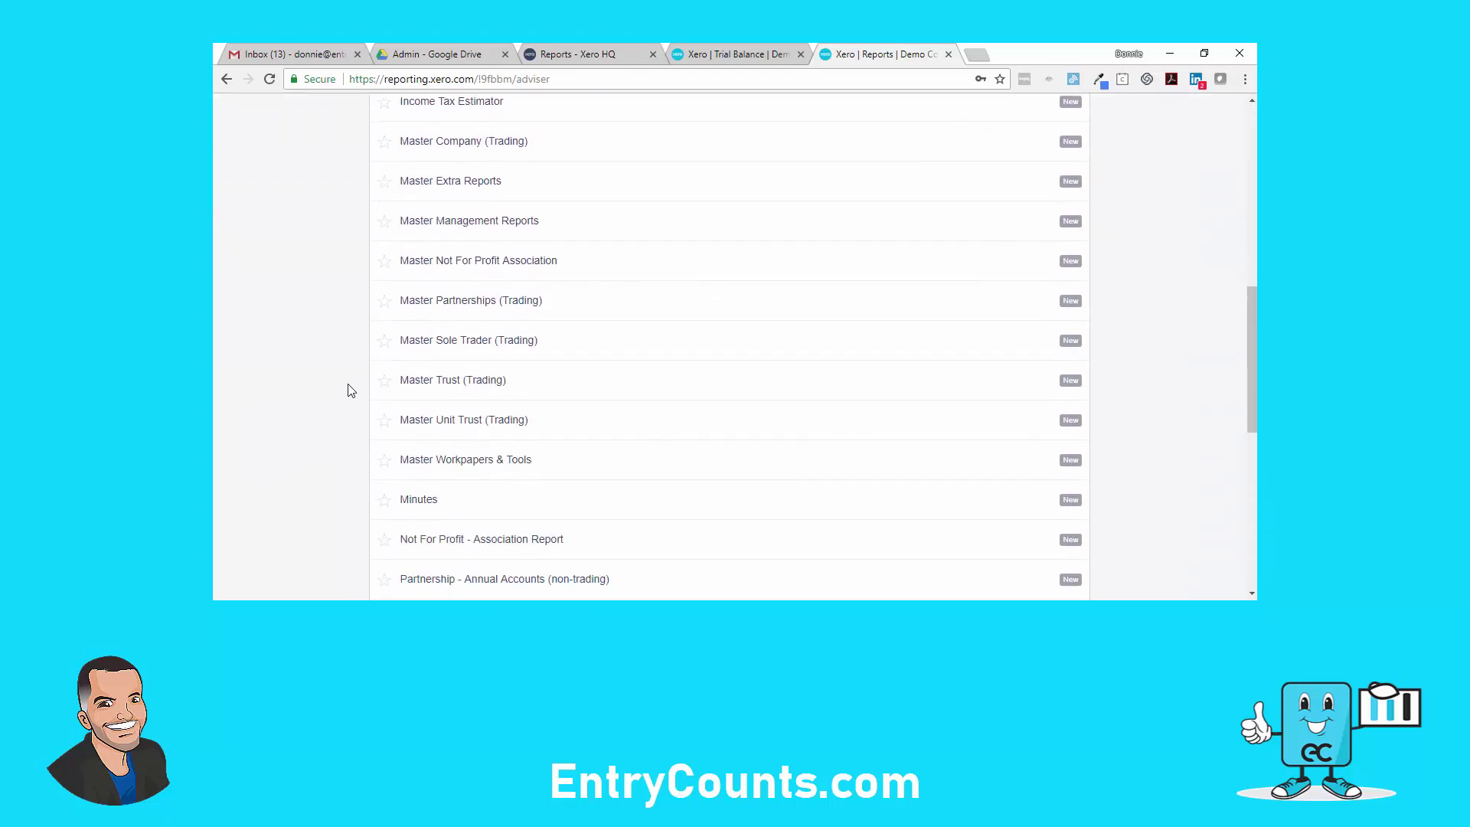
{"action": "scroll", "coordinate": [351, 391], "scroll_direction": "down", "scroll_amount": 2}
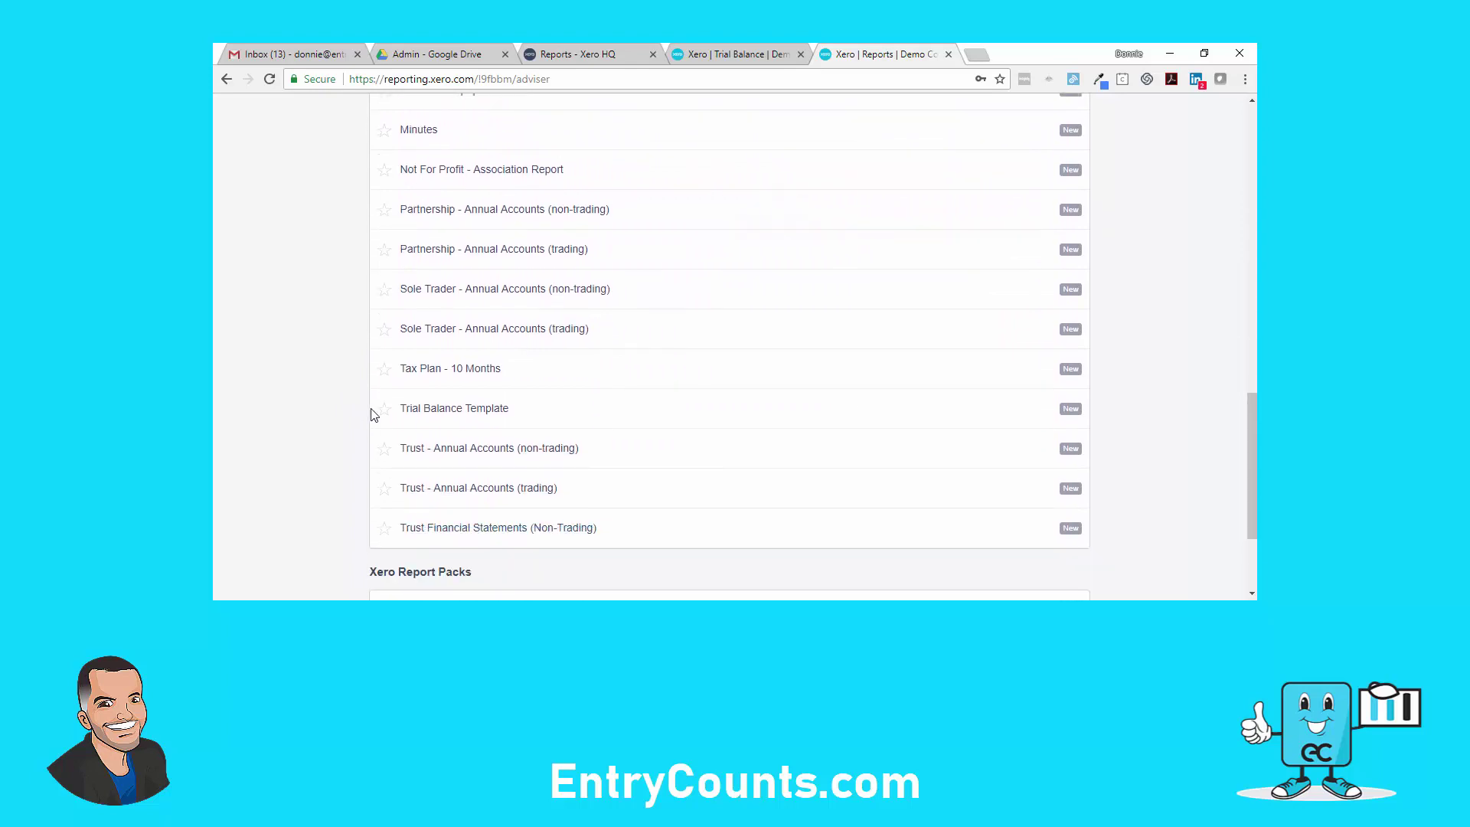
{"action": "left_click", "coordinate": [447, 410]}
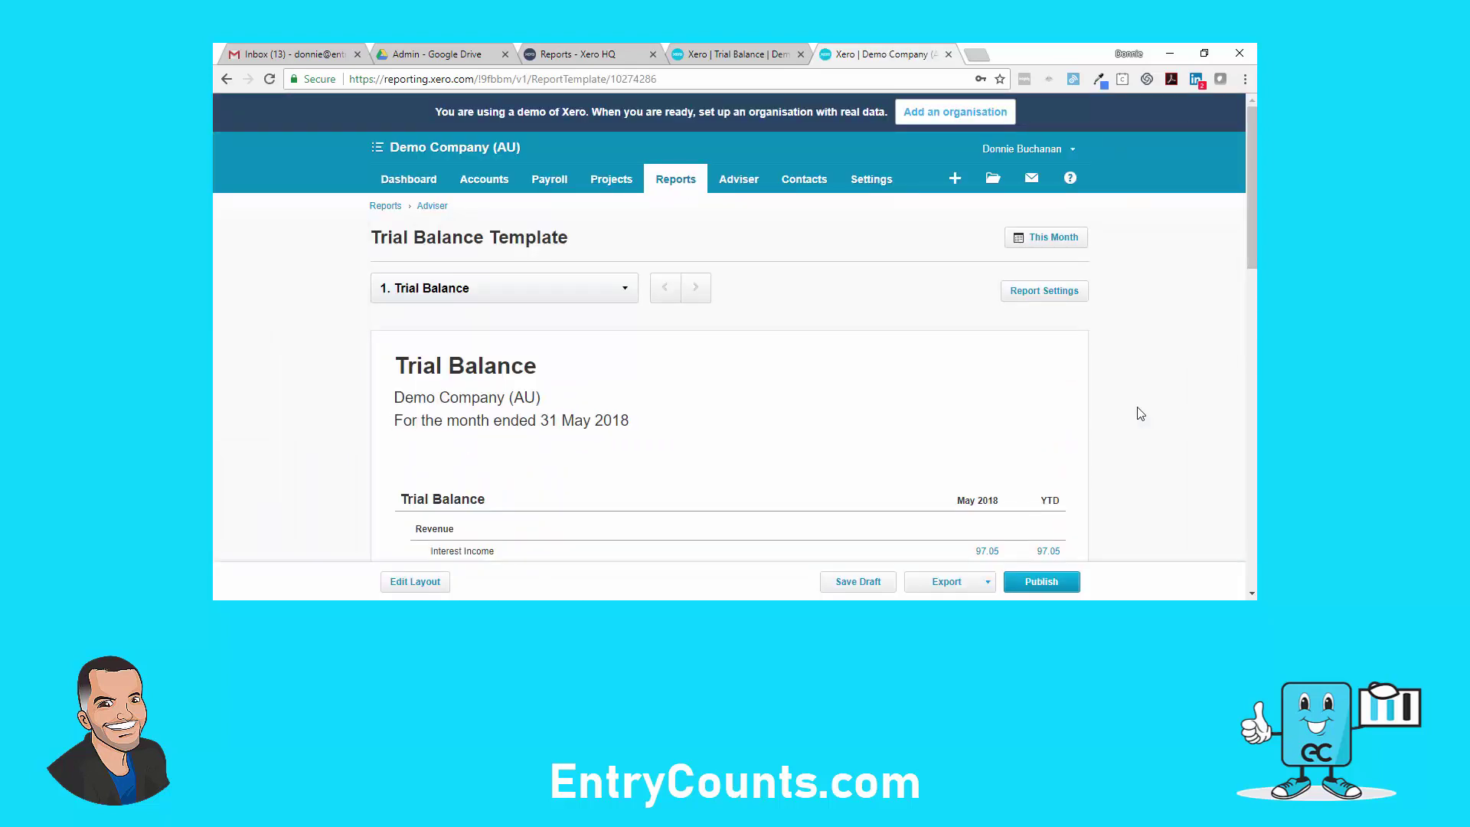
Compare the template report's May 2018 and YTD columns with the debit and credit columns of the standard Trial Balance.
{"action": "scroll", "coordinate": [1140, 413], "scroll_direction": "down", "scroll_amount": 2}
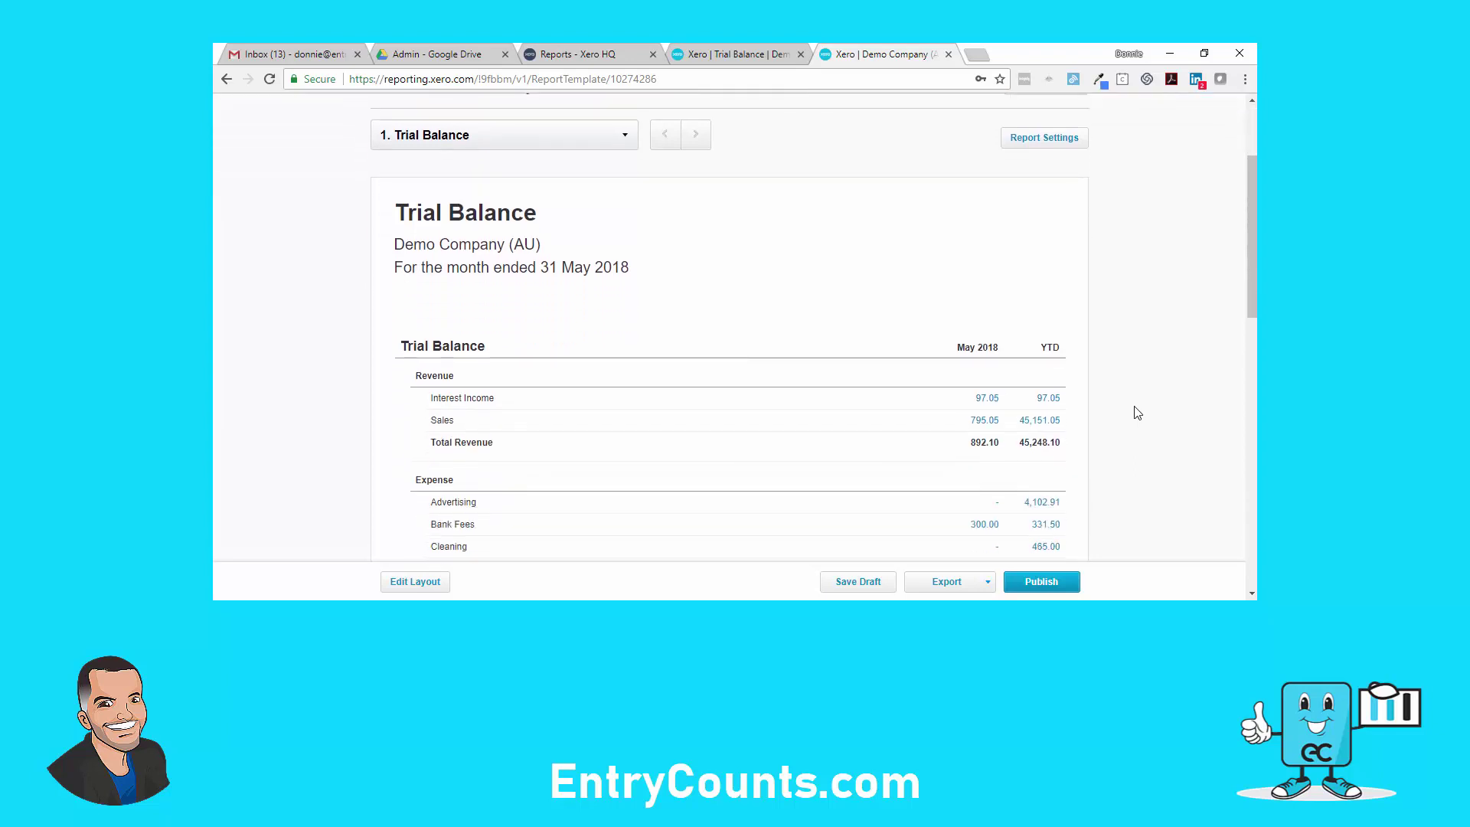
{"action": "scroll", "coordinate": [1138, 413], "scroll_direction": "down", "scroll_amount": 1}
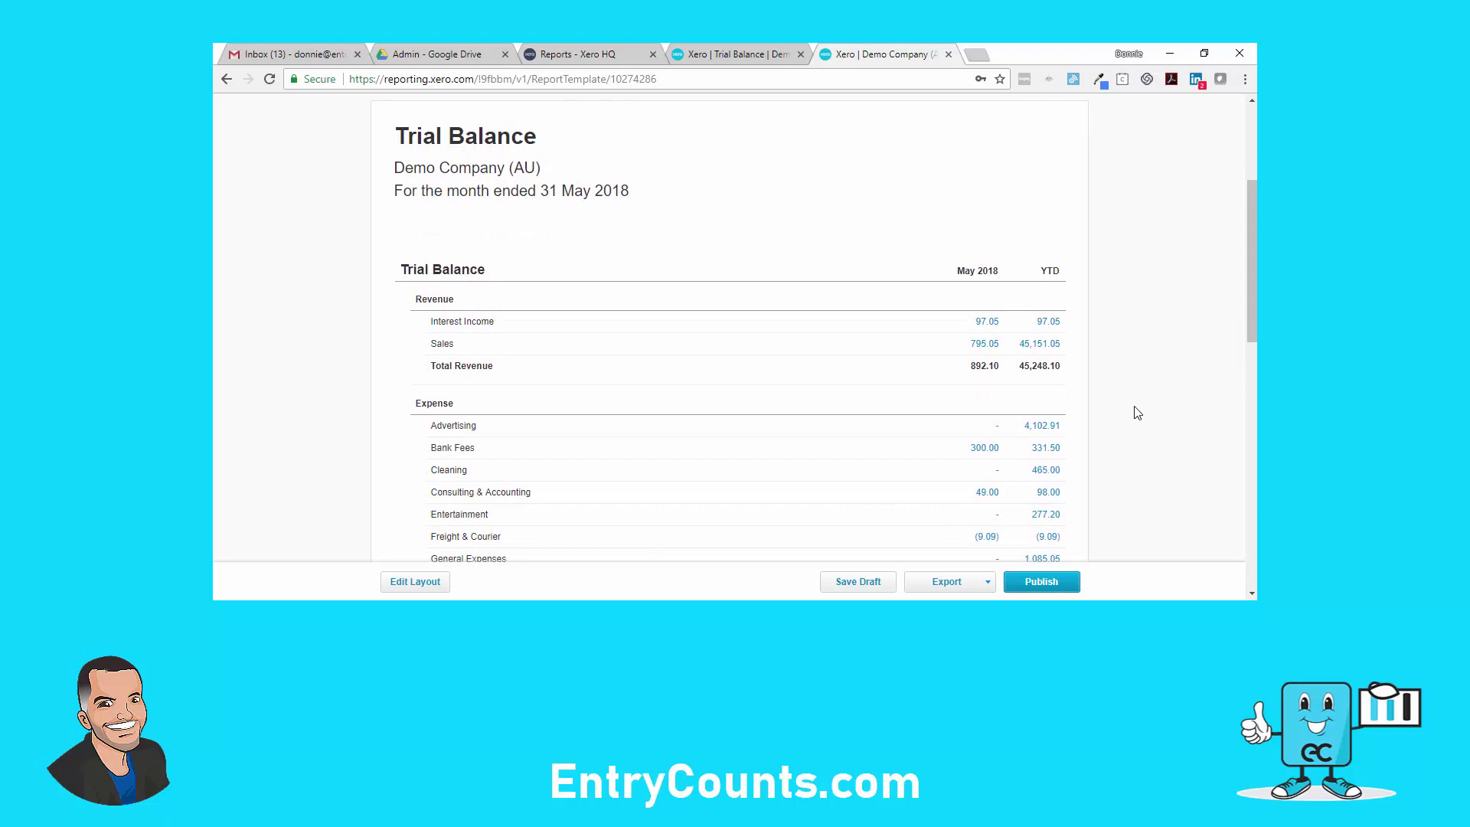
{"action": "mouse_move", "coordinate": [995, 282]}
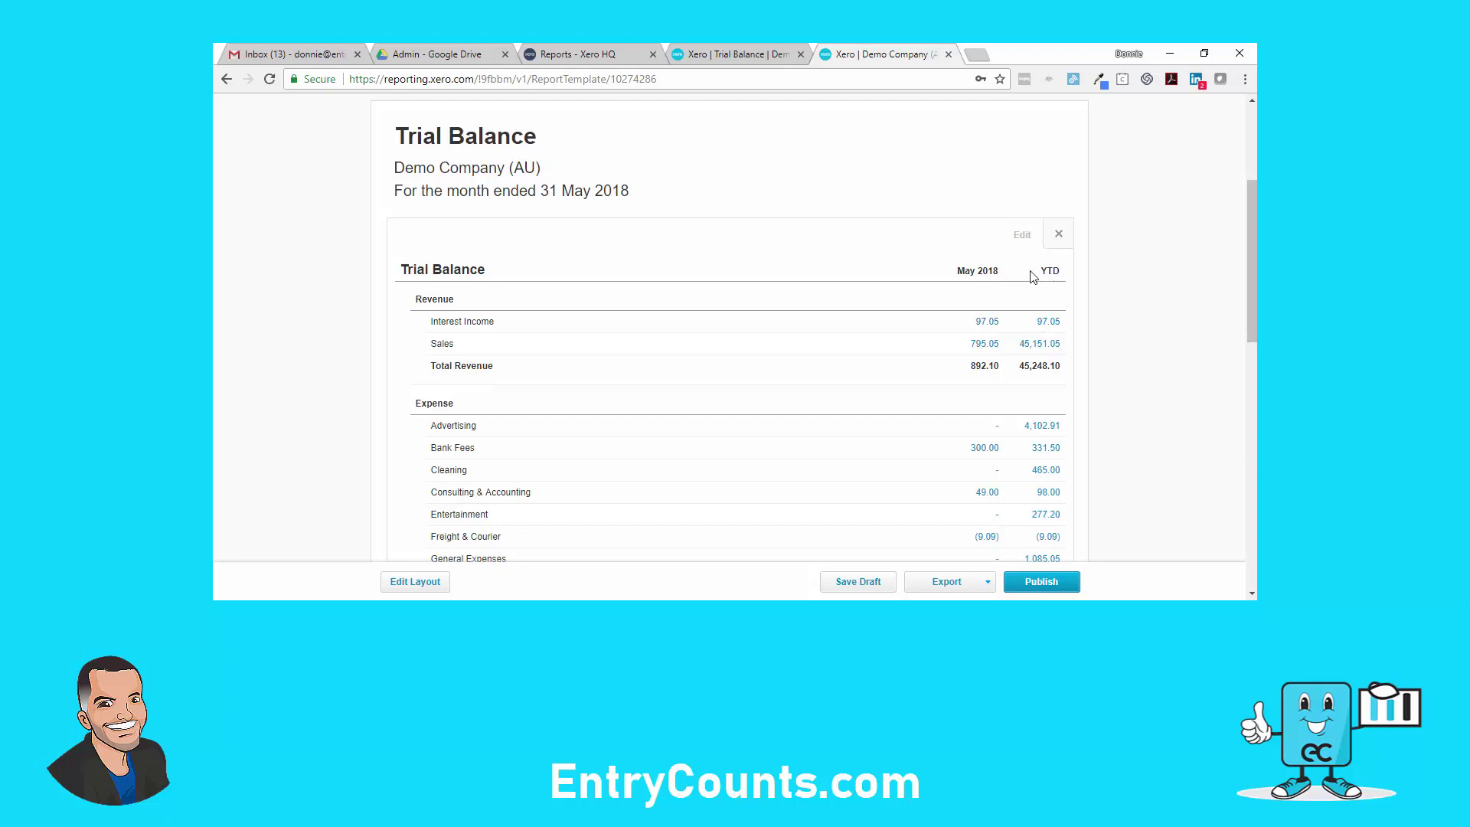
{"action": "left_click", "coordinate": [734, 57]}
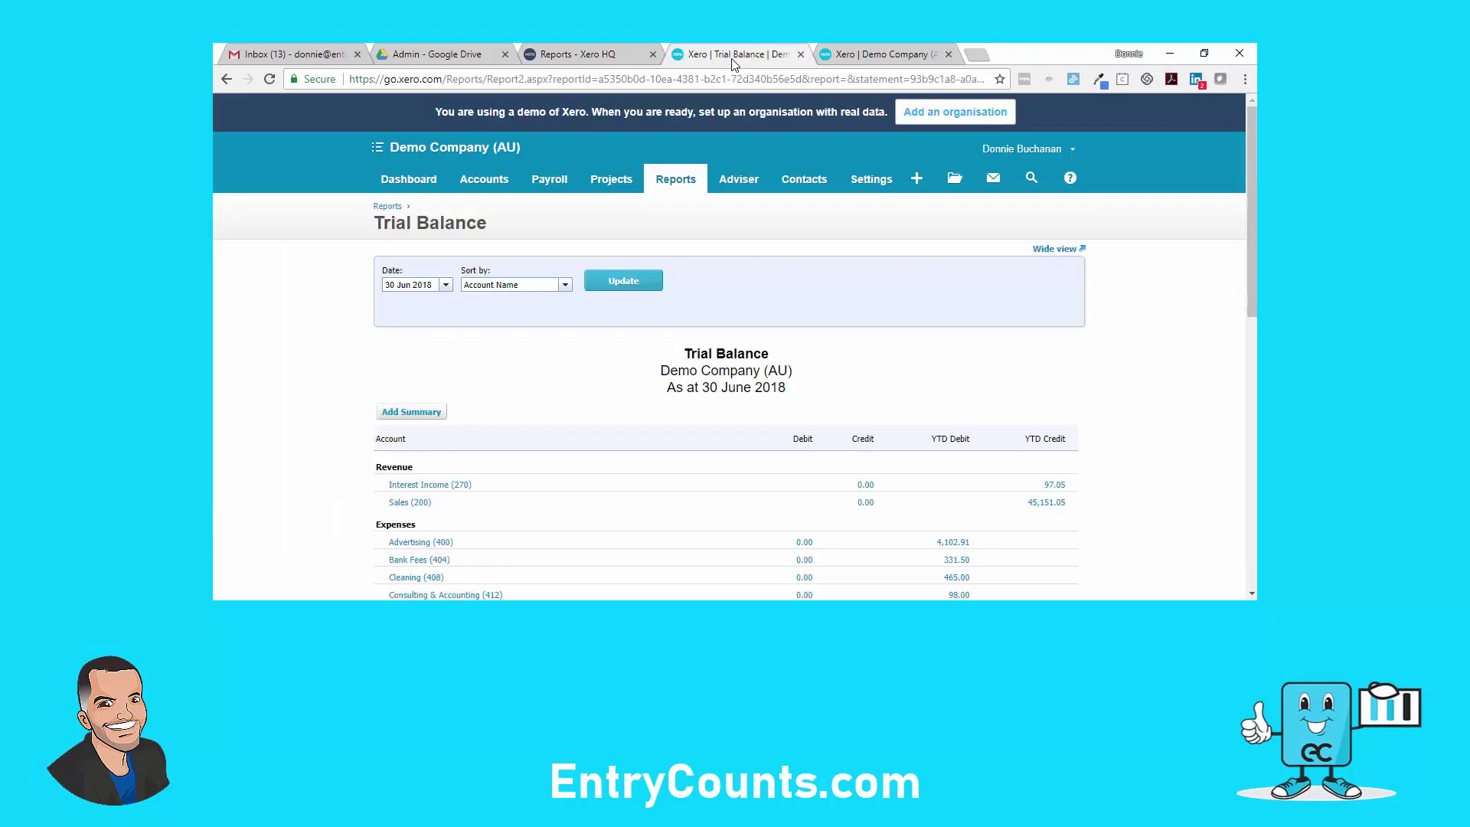
{"action": "scroll", "coordinate": [842, 342], "scroll_direction": "down", "scroll_amount": 2}
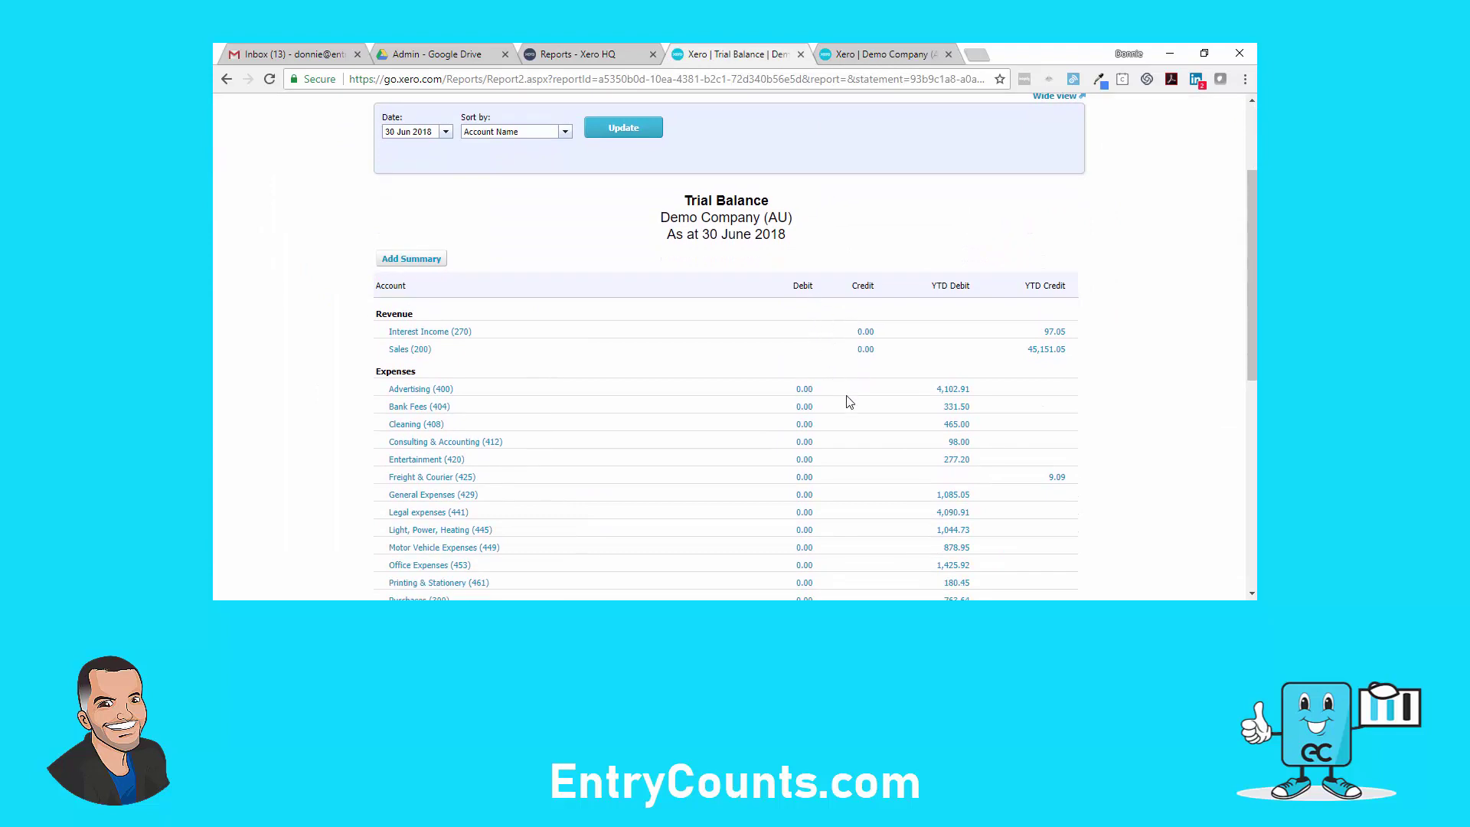
{"action": "scroll", "coordinate": [848, 448], "scroll_direction": "down", "scroll_amount": 3}
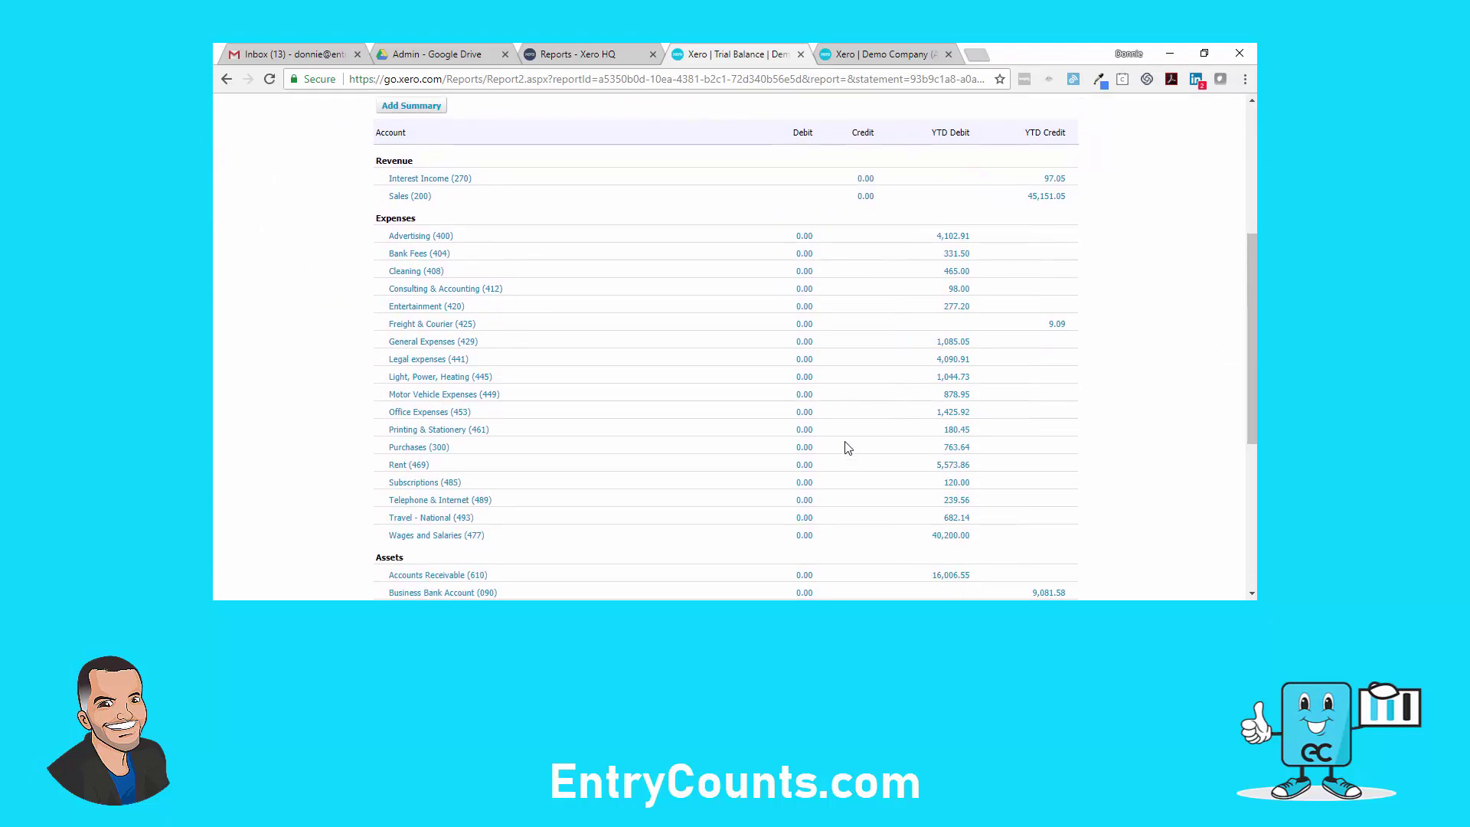
{"action": "scroll", "coordinate": [848, 448], "scroll_direction": "down", "scroll_amount": 2}
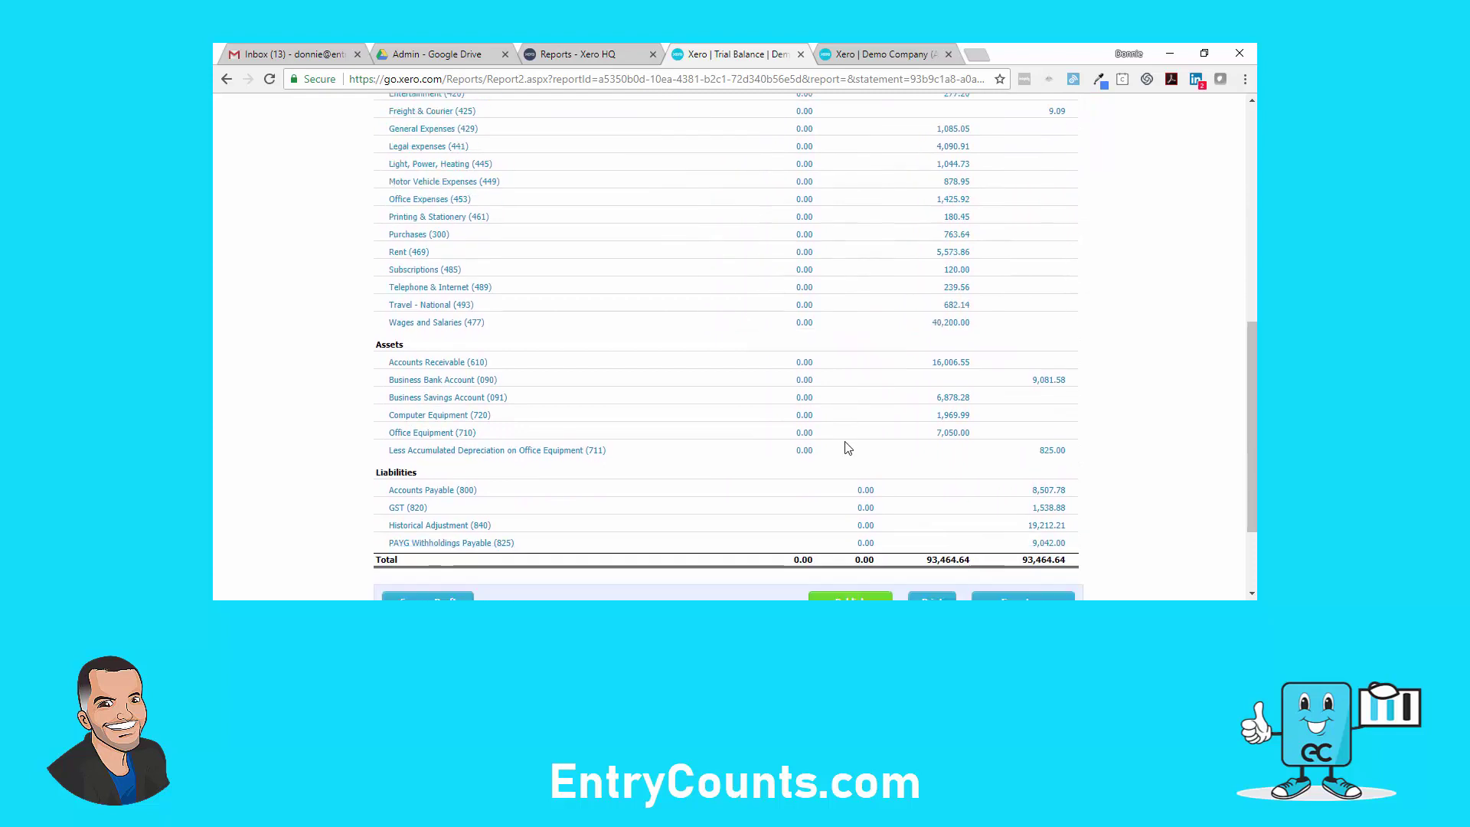
{"action": "scroll", "coordinate": [848, 448], "scroll_direction": "up", "scroll_amount": 3}
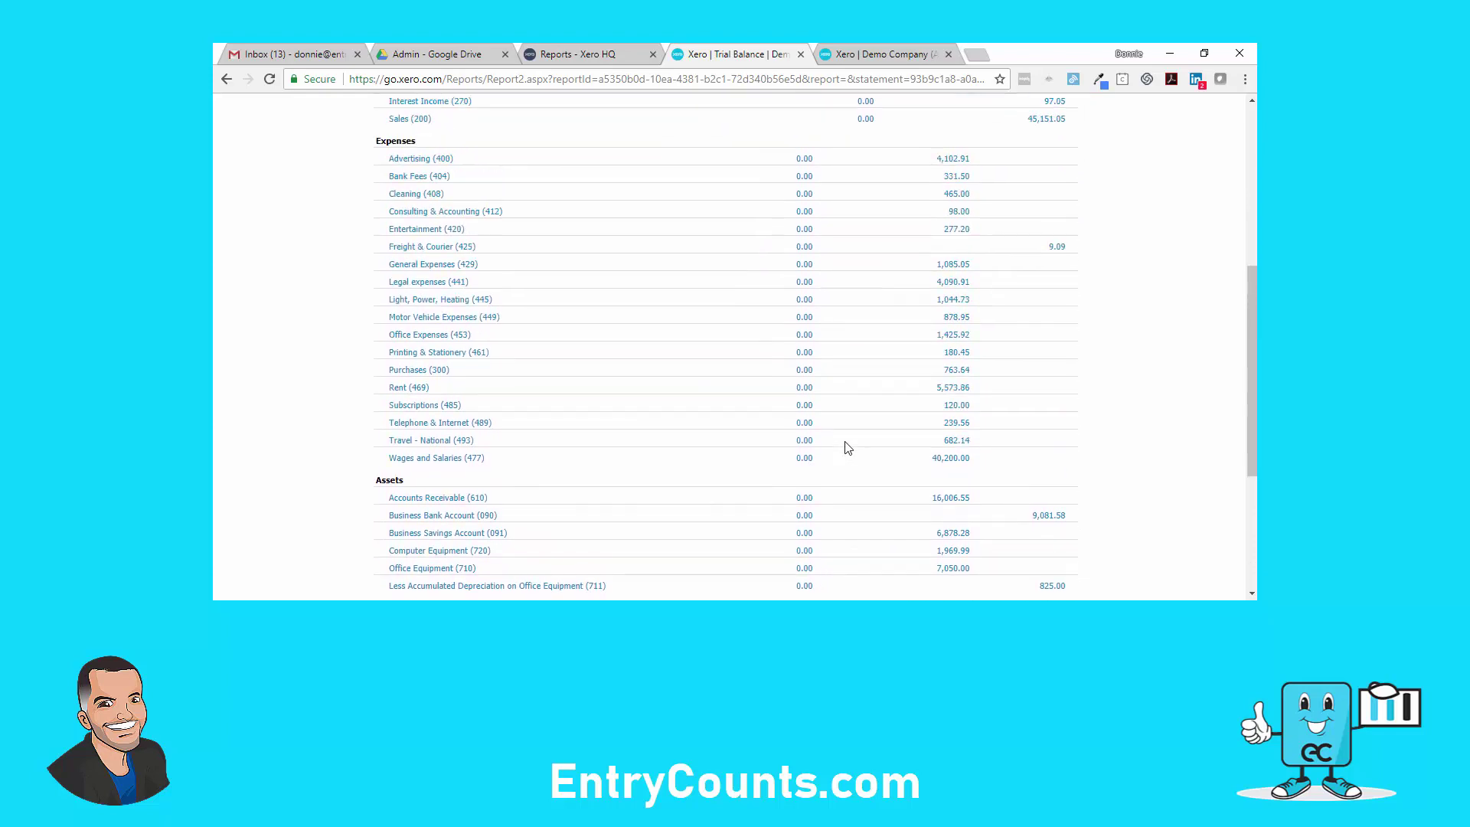
{"action": "scroll", "coordinate": [849, 447], "scroll_direction": "up", "scroll_amount": 1}
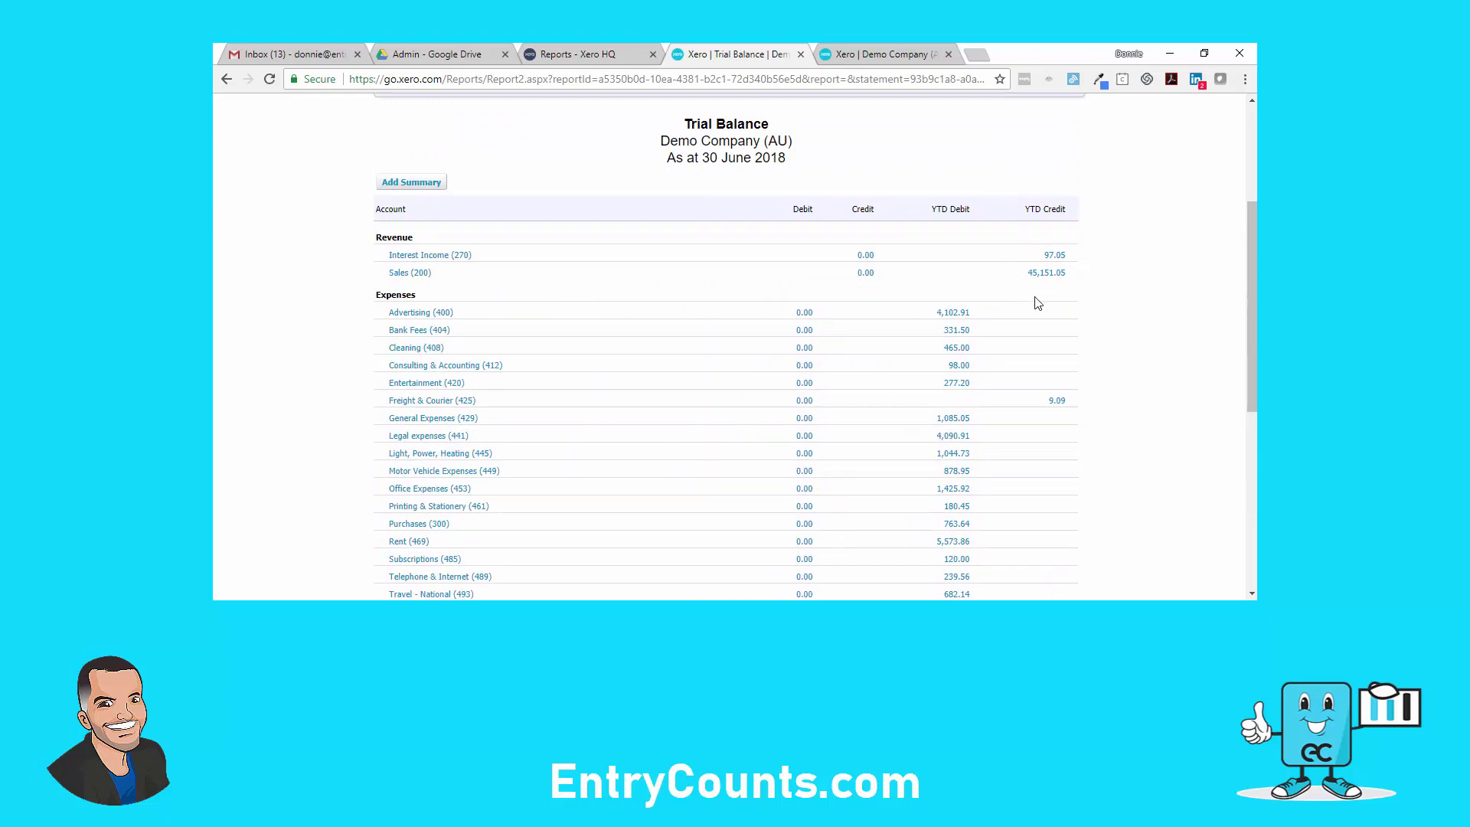
{"action": "left_click", "coordinate": [900, 59]}
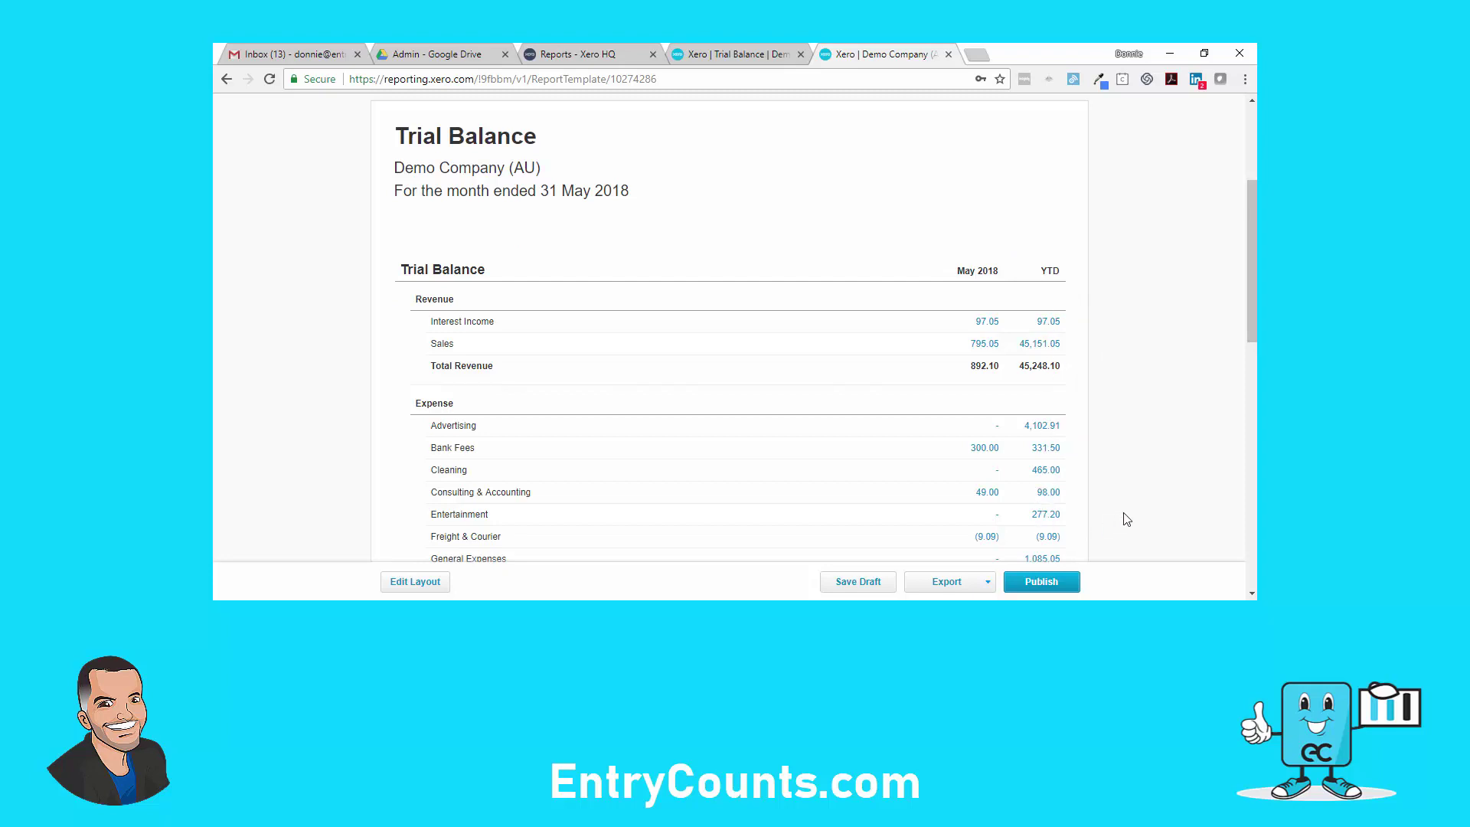
{"action": "scroll", "coordinate": [1127, 518], "scroll_direction": "down", "scroll_amount": 1}
{"action": "scroll", "coordinate": [1127, 518], "scroll_direction": "down", "scroll_amount": 1}
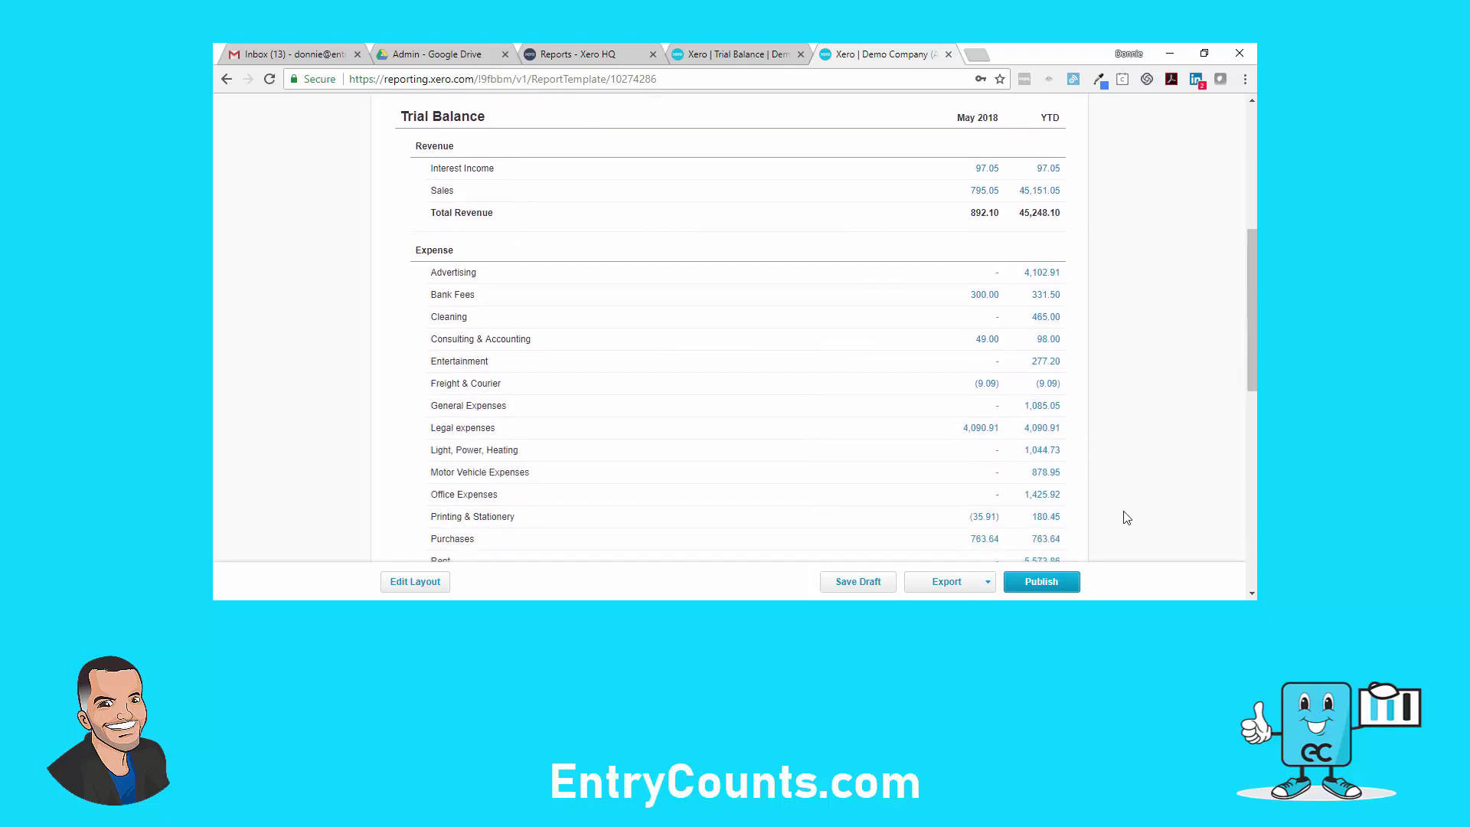
Compare the template report's expense, asset, liability and equity sections with the standard 30 June 2018 Trial Balance.
{"action": "scroll", "coordinate": [1127, 518], "scroll_direction": "down", "scroll_amount": 3}
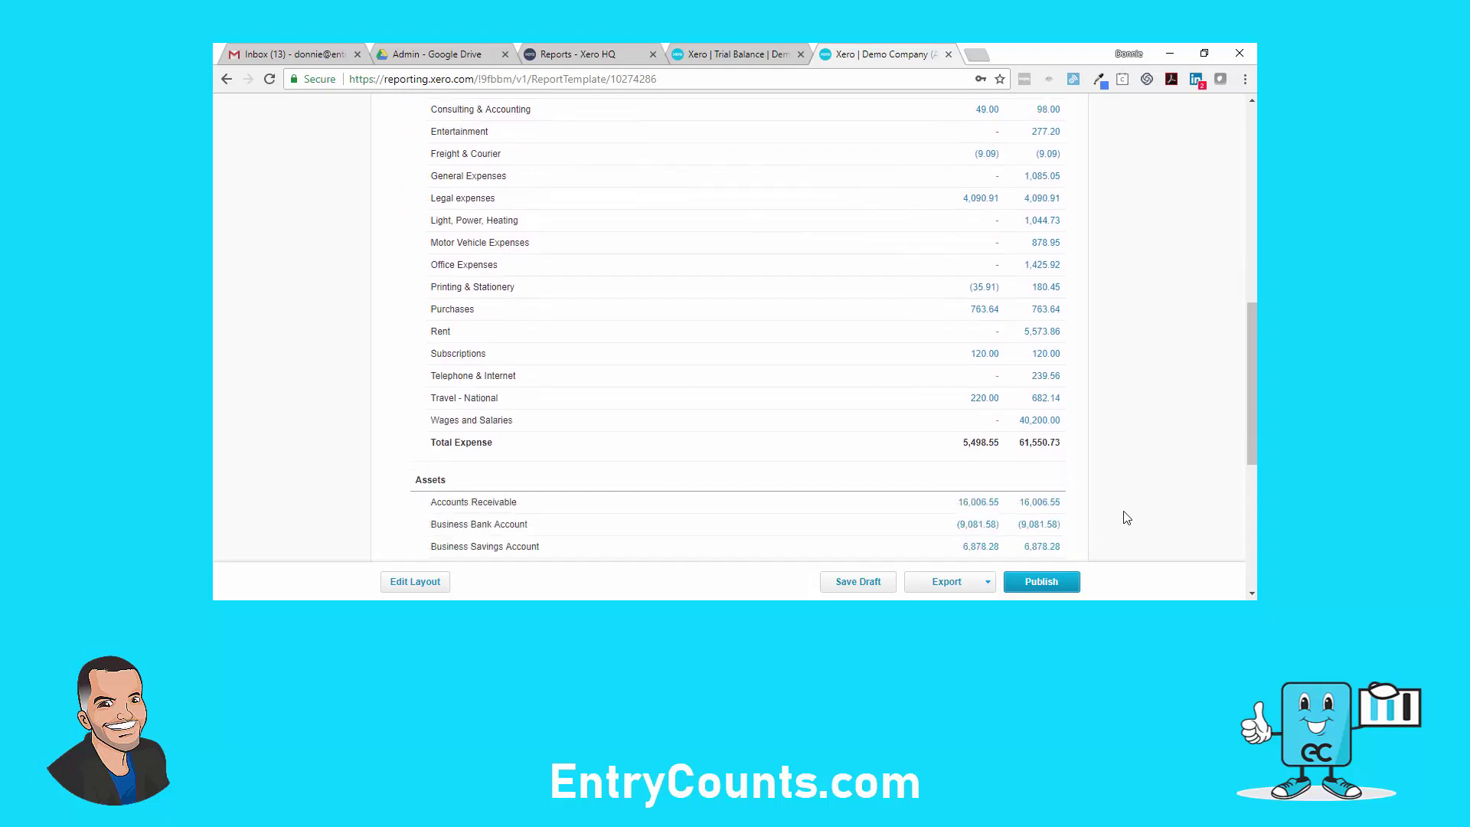
{"action": "scroll", "coordinate": [1127, 518], "scroll_direction": "down", "scroll_amount": 3}
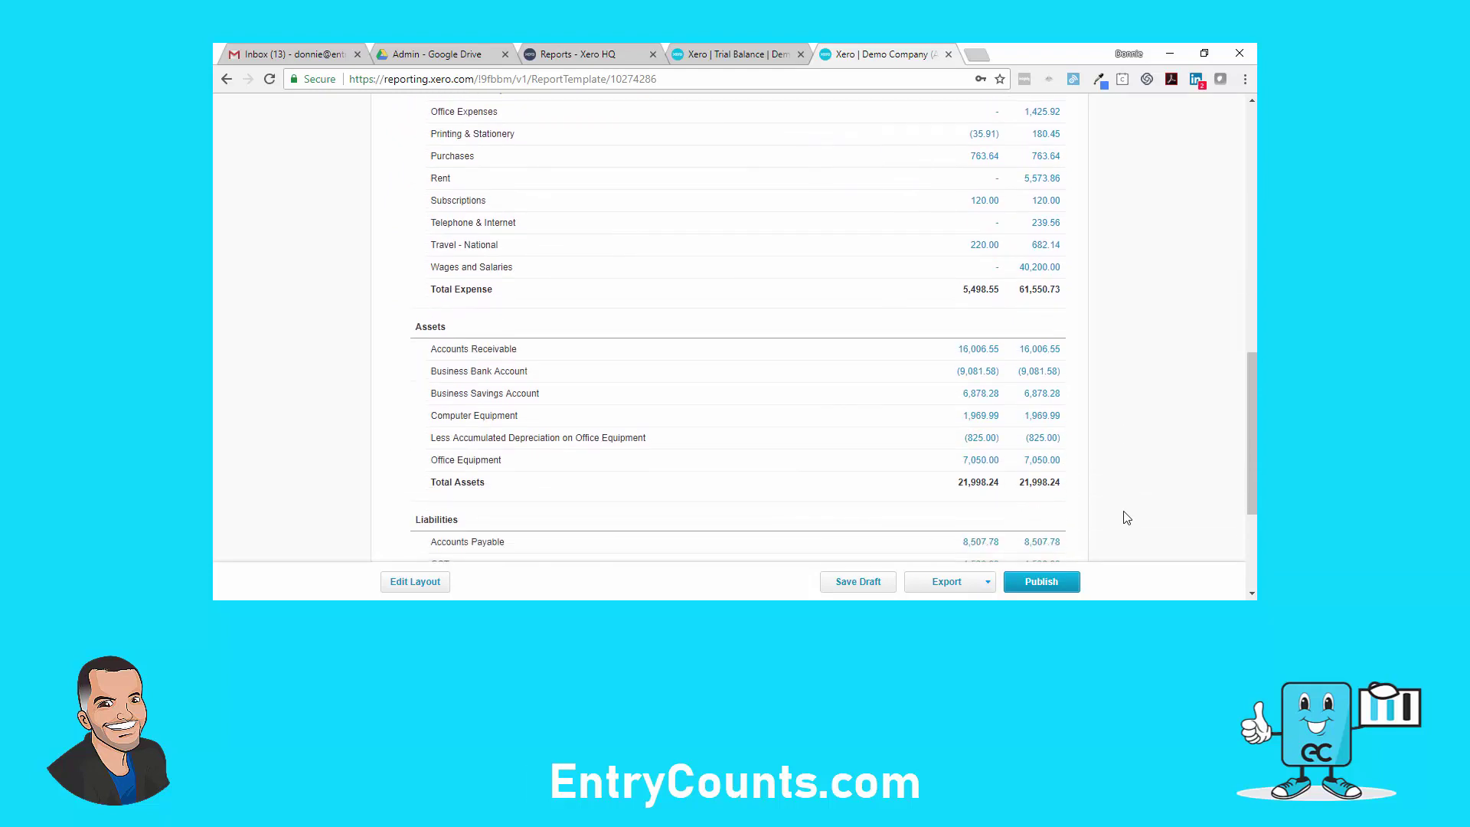
{"action": "scroll", "coordinate": [1127, 519], "scroll_direction": "down", "scroll_amount": 2}
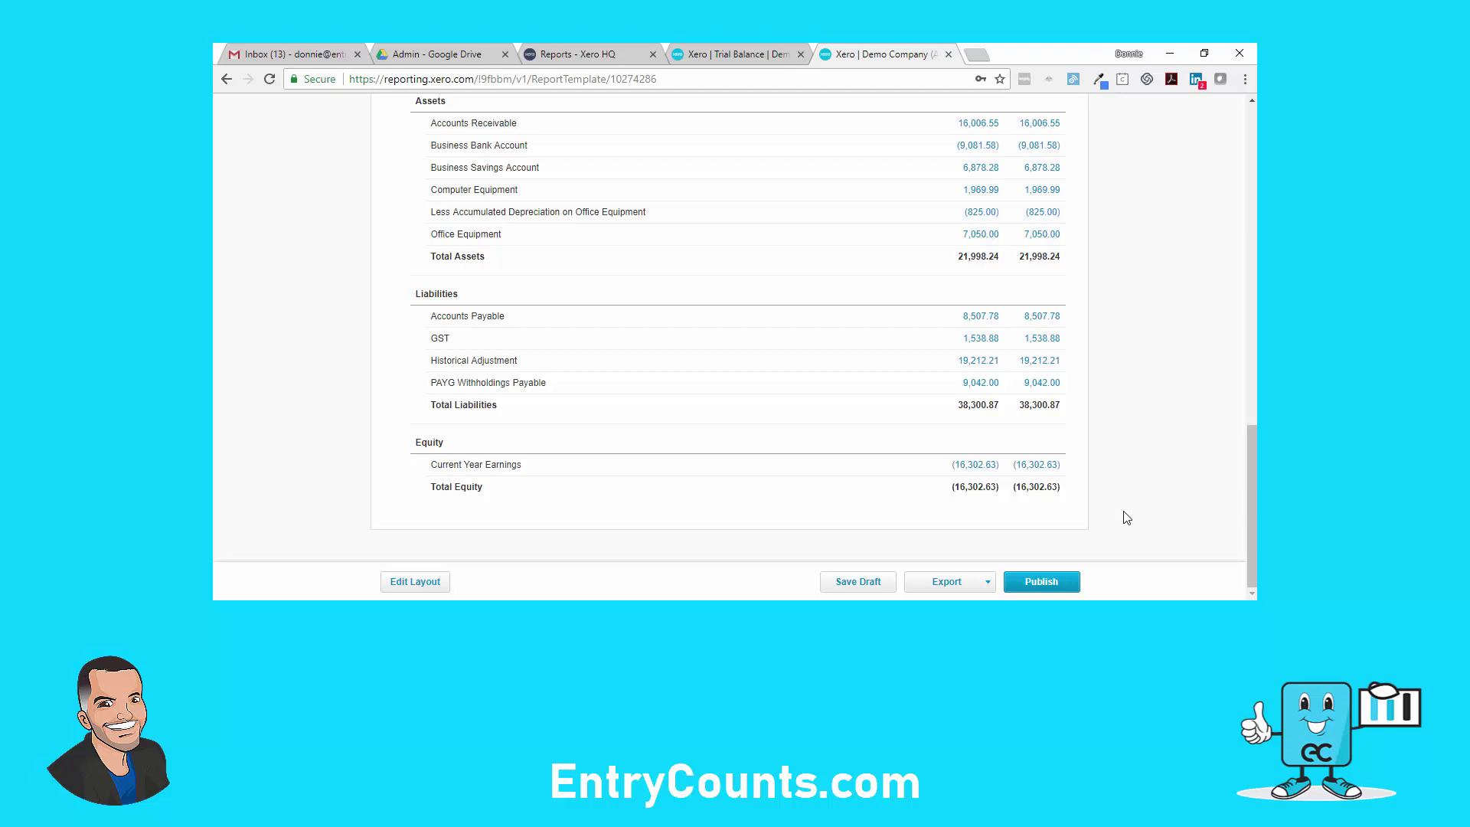
{"action": "left_click", "coordinate": [756, 54]}
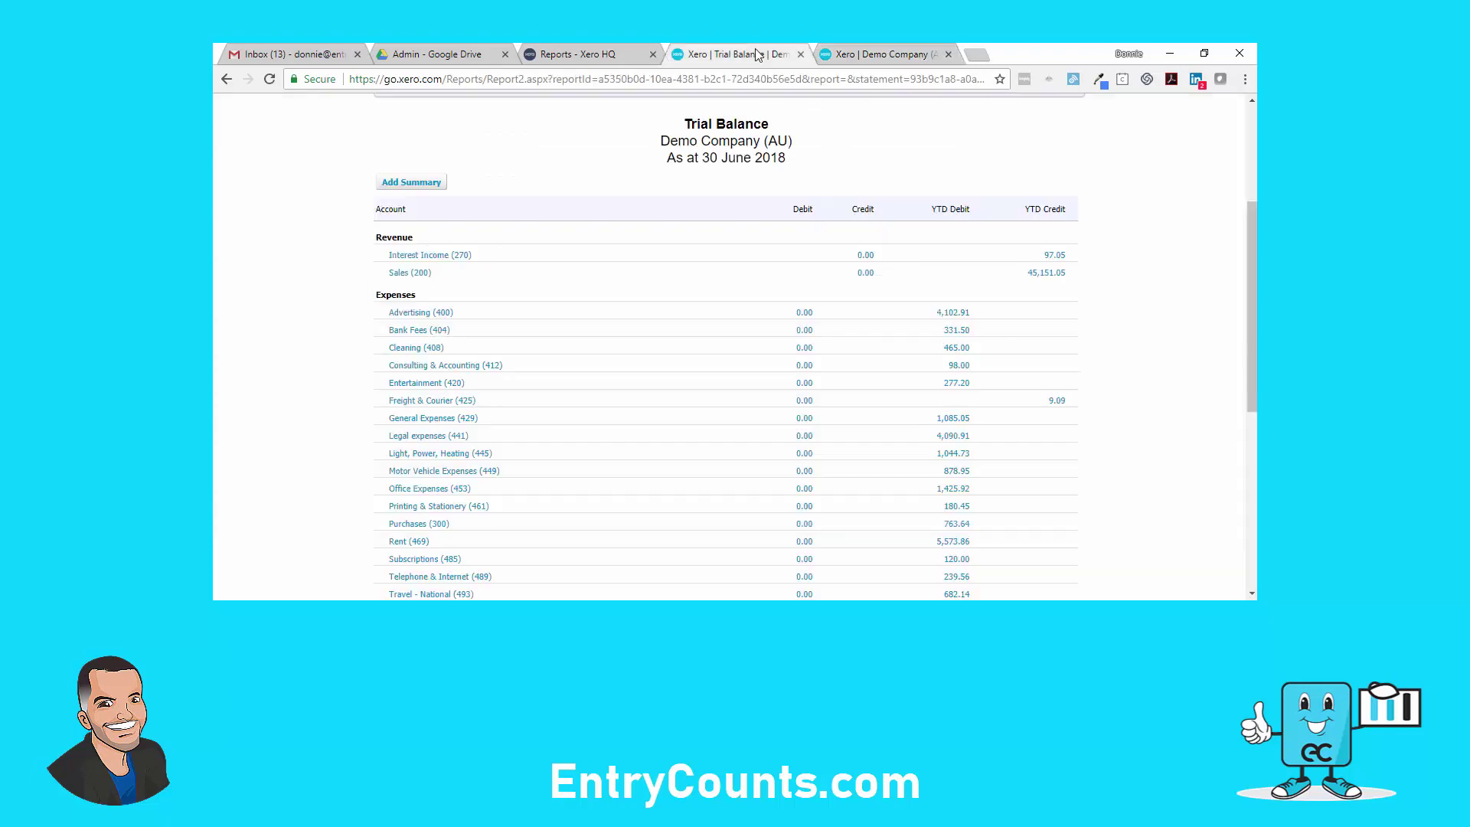
{"action": "scroll", "coordinate": [705, 174], "scroll_direction": "up", "scroll_amount": 3}
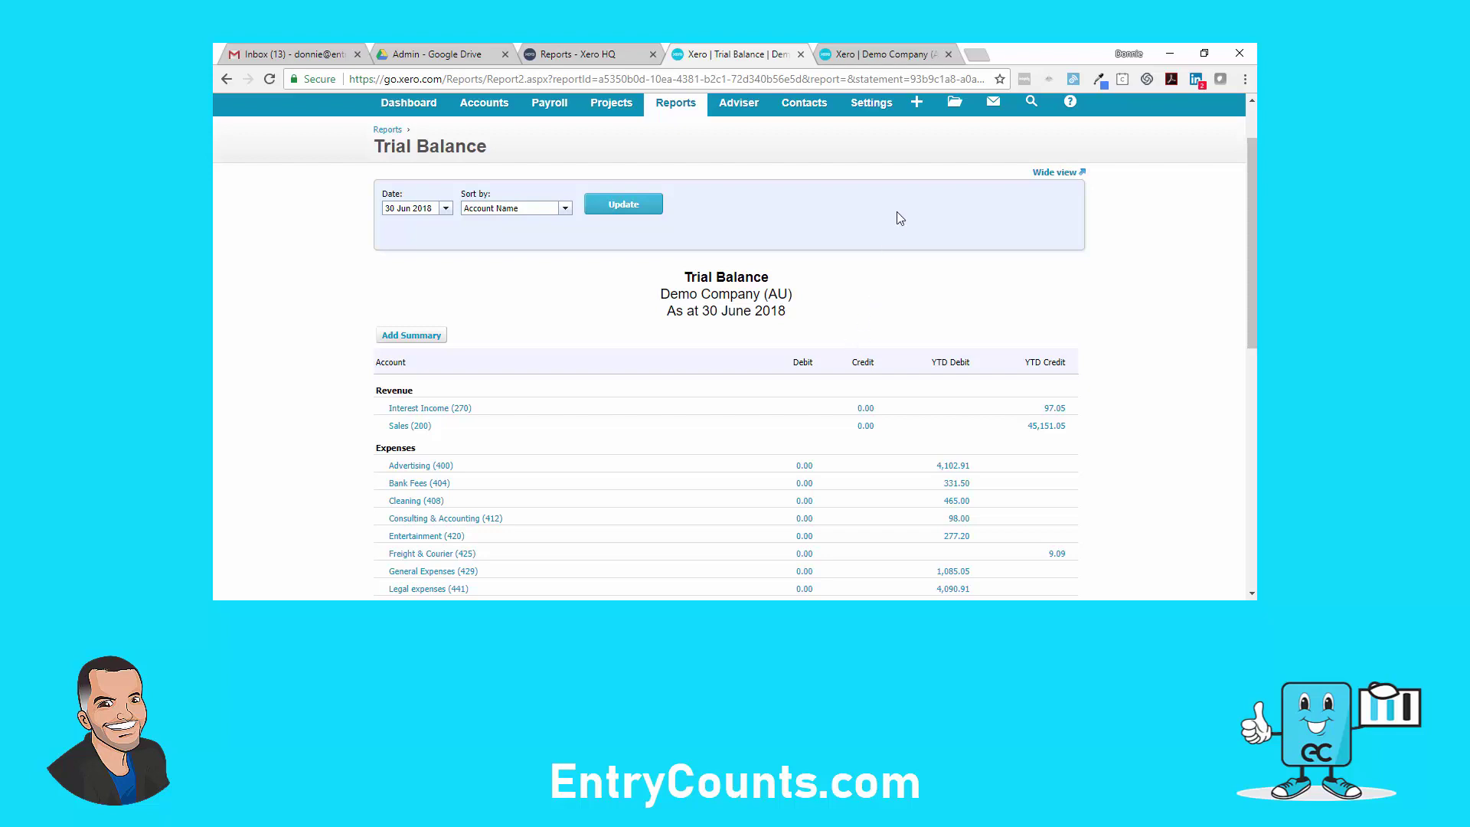
{"action": "left_click", "coordinate": [899, 55]}
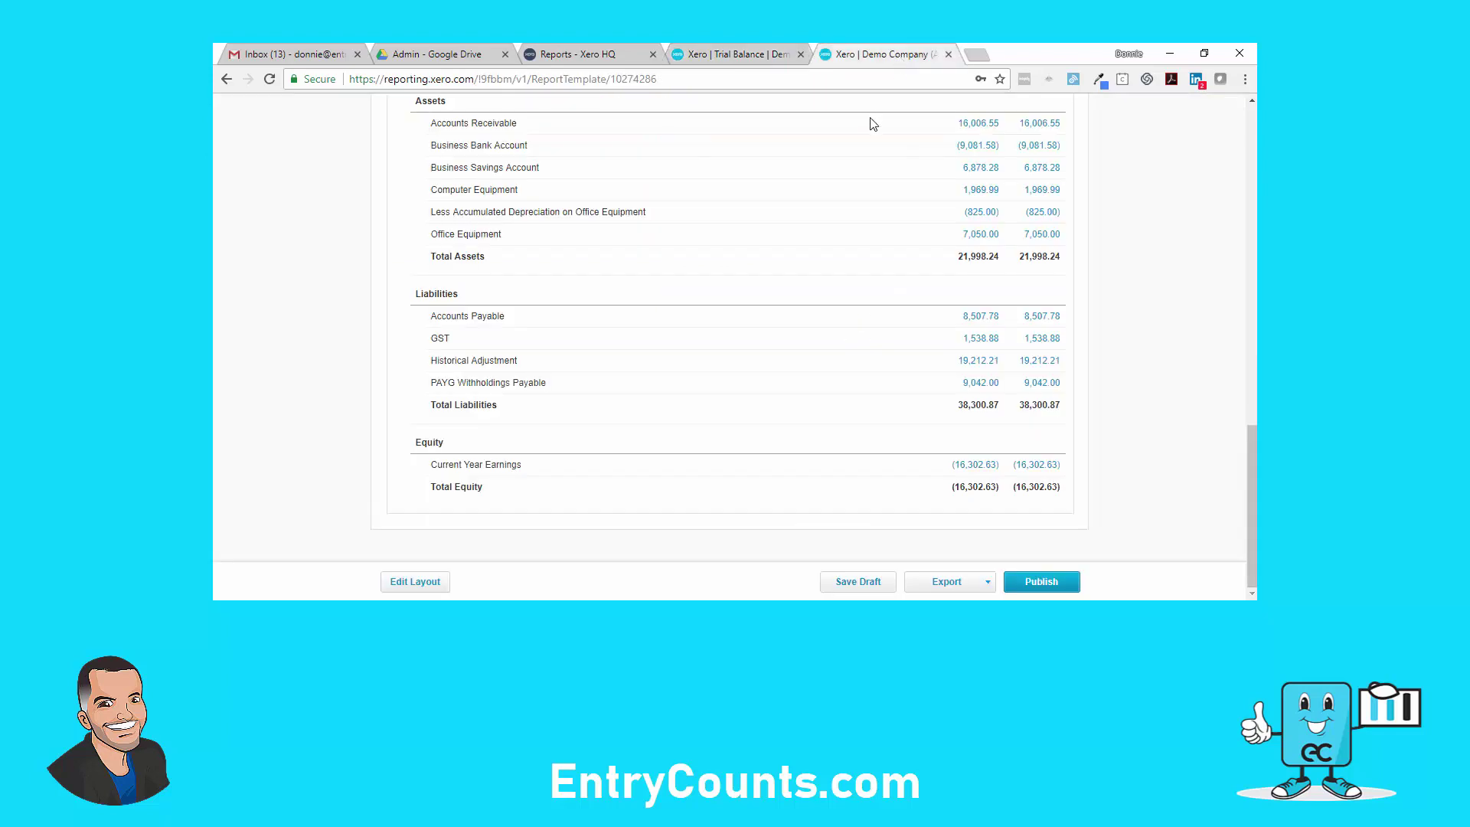
{"action": "scroll", "coordinate": [865, 131], "scroll_direction": "up", "scroll_amount": 8}
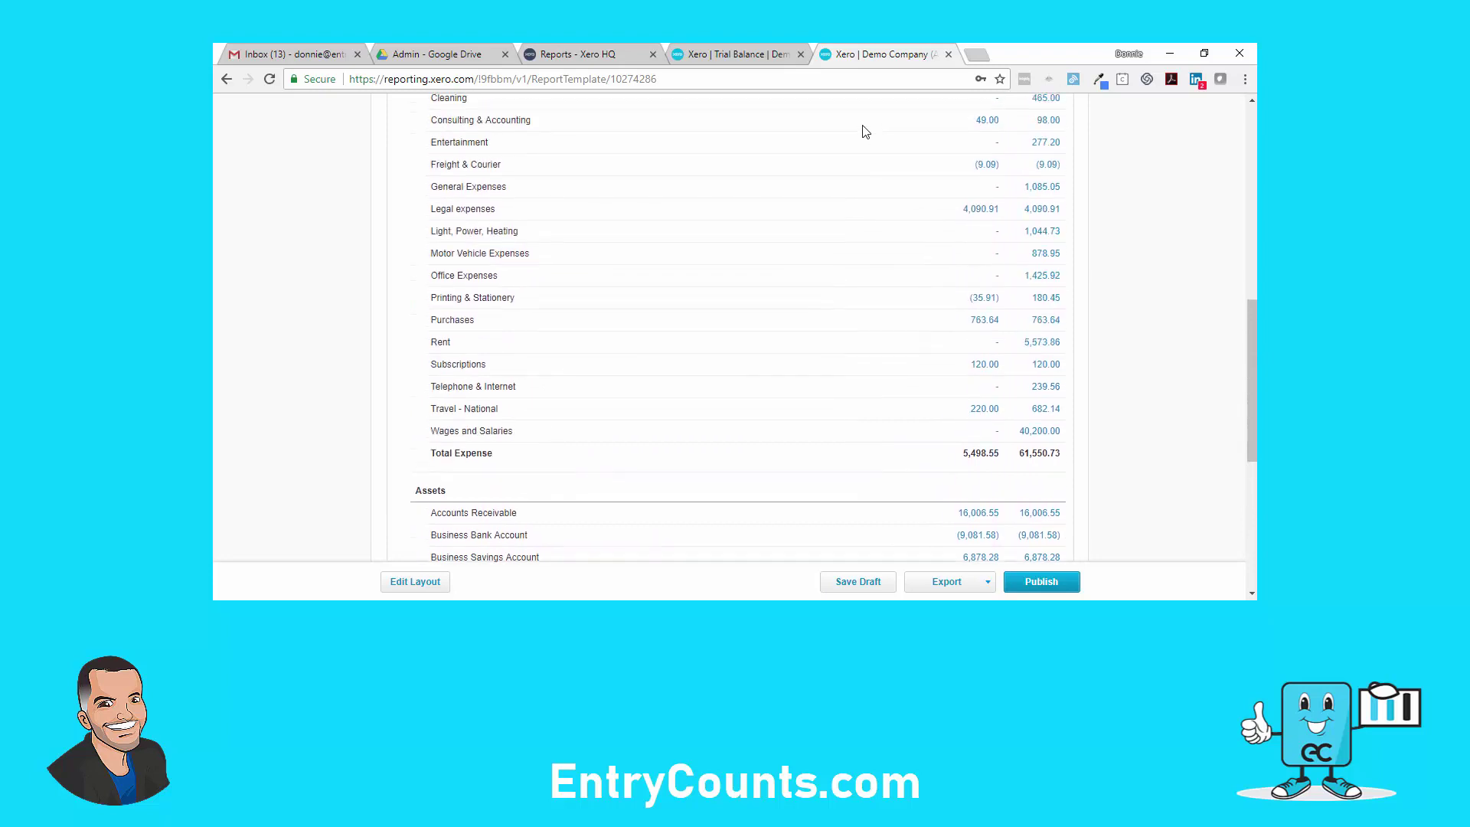
{"action": "scroll", "coordinate": [865, 131], "scroll_direction": "up", "scroll_amount": 1}
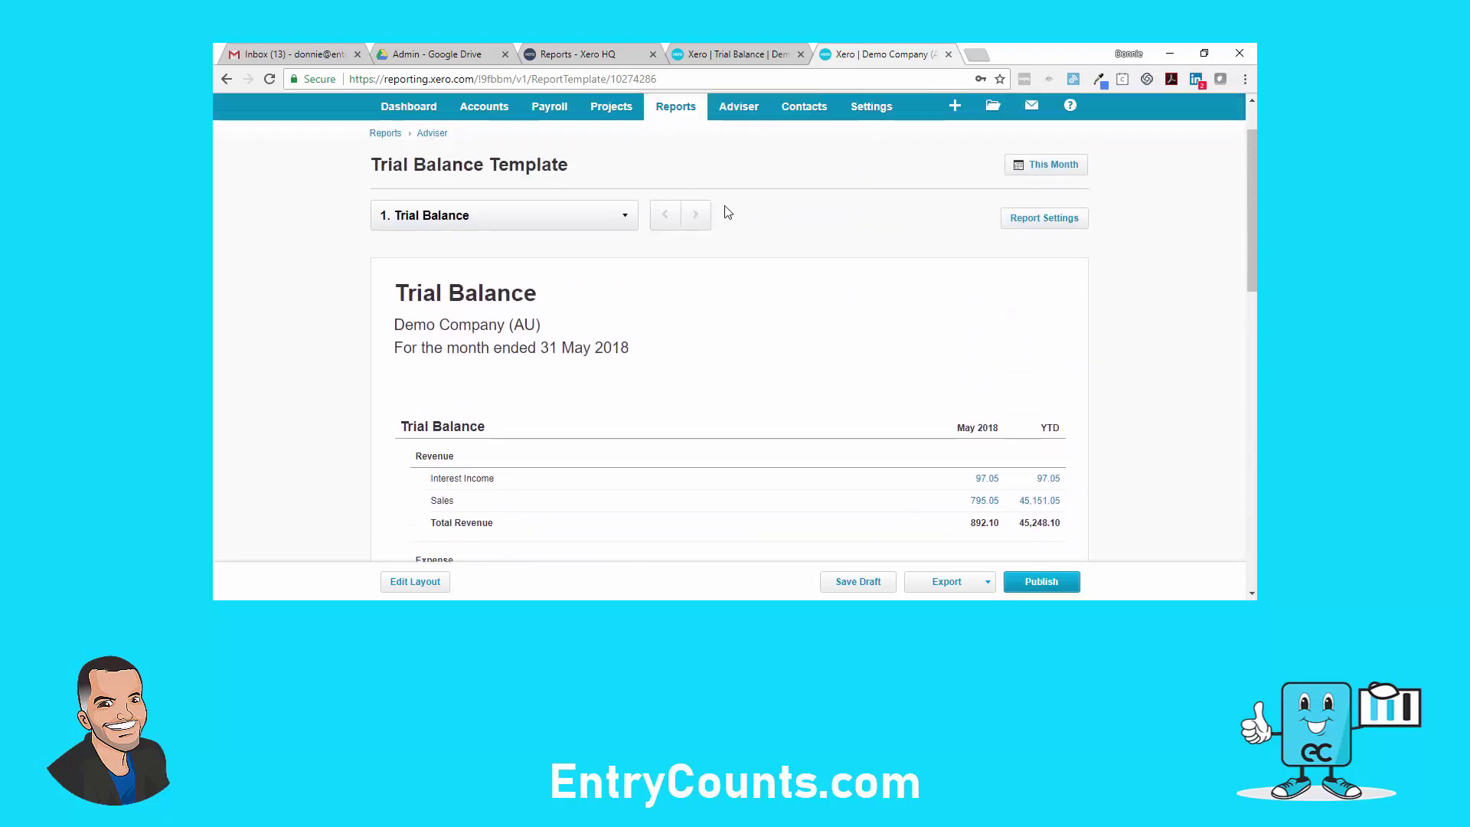
Add a second report to the Trial Balance Template, using the template's own Trial Balance as the source.
{"action": "left_click", "coordinate": [626, 216]}
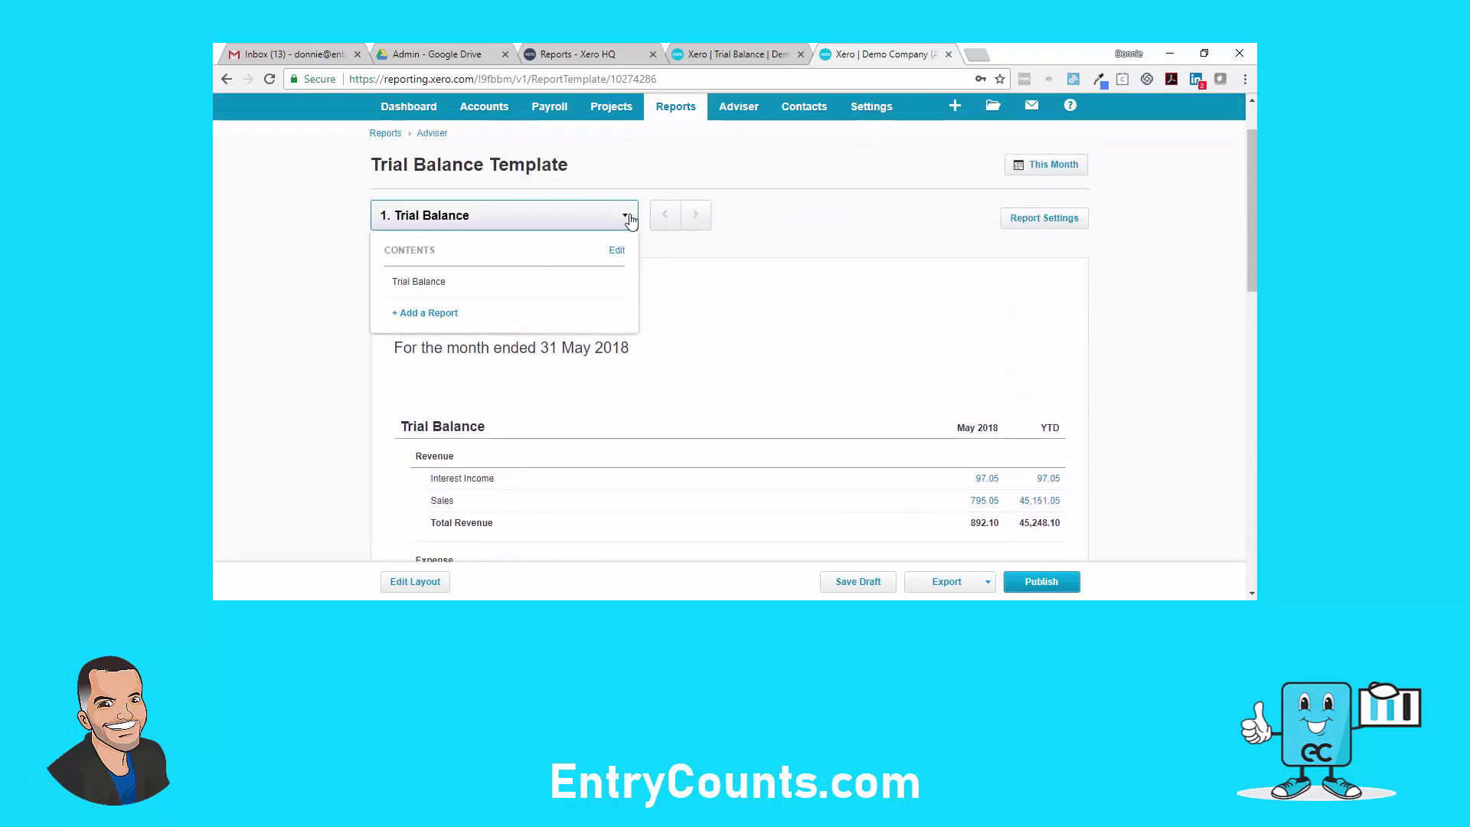
{"action": "left_click", "coordinate": [443, 314]}
{"action": "type", "text": "trial"}
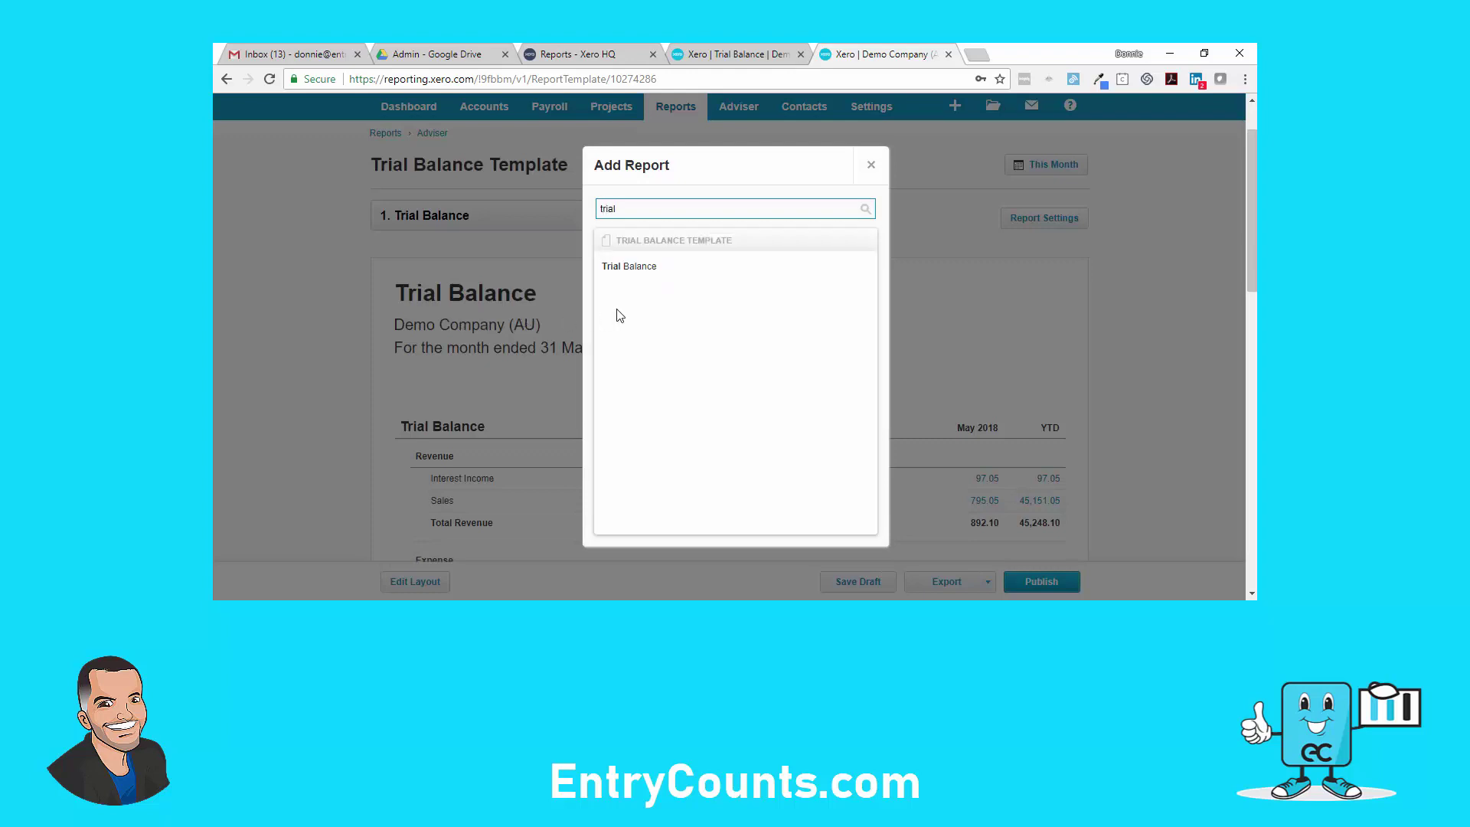
{"action": "left_click", "coordinate": [659, 273]}
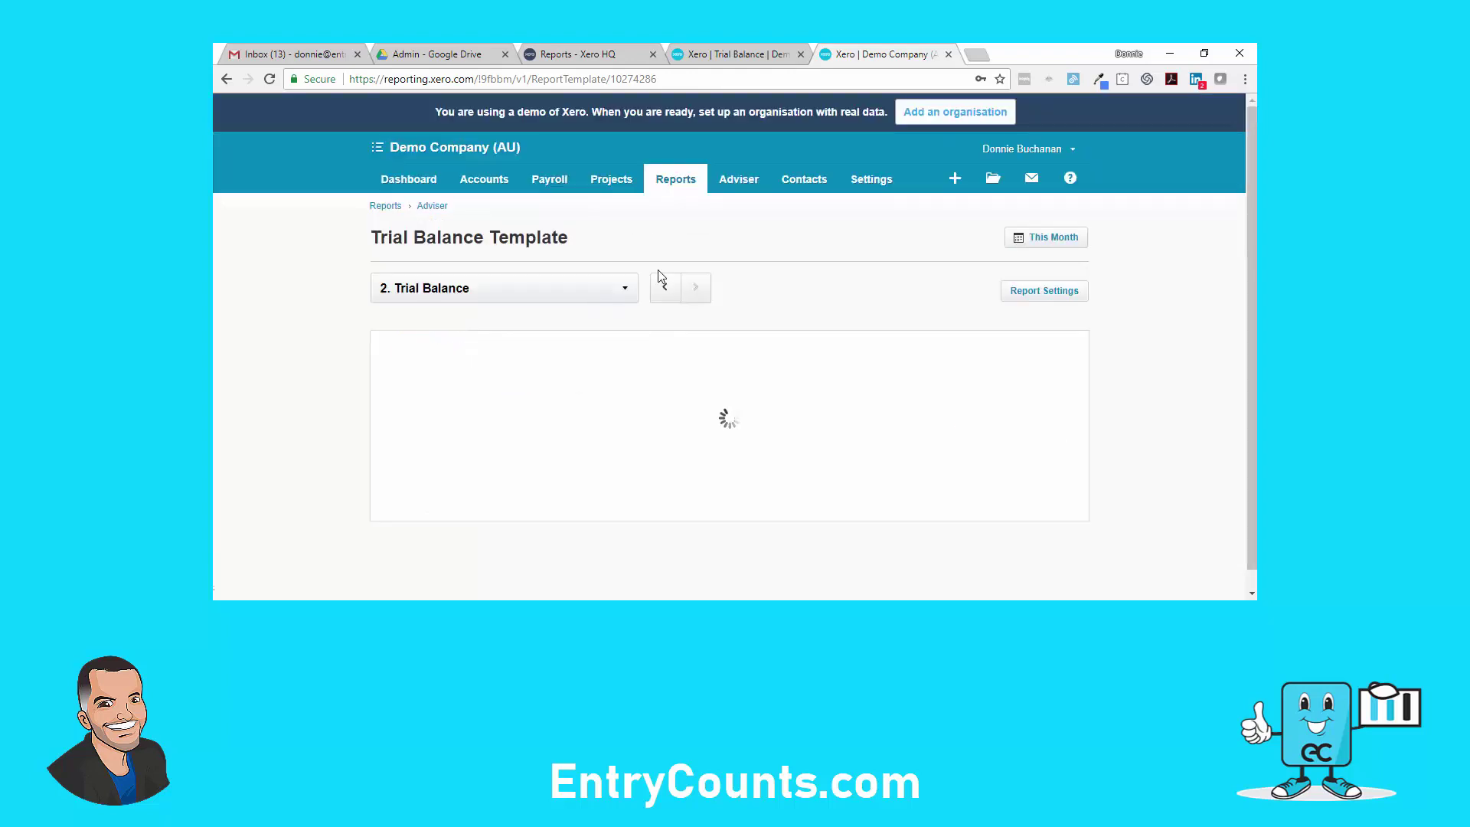
Retitle the second report as "Trial Balance - Month Comparatives".
{"action": "left_click", "coordinate": [596, 368]}
{"action": "type", "text": "- Month Comp"}
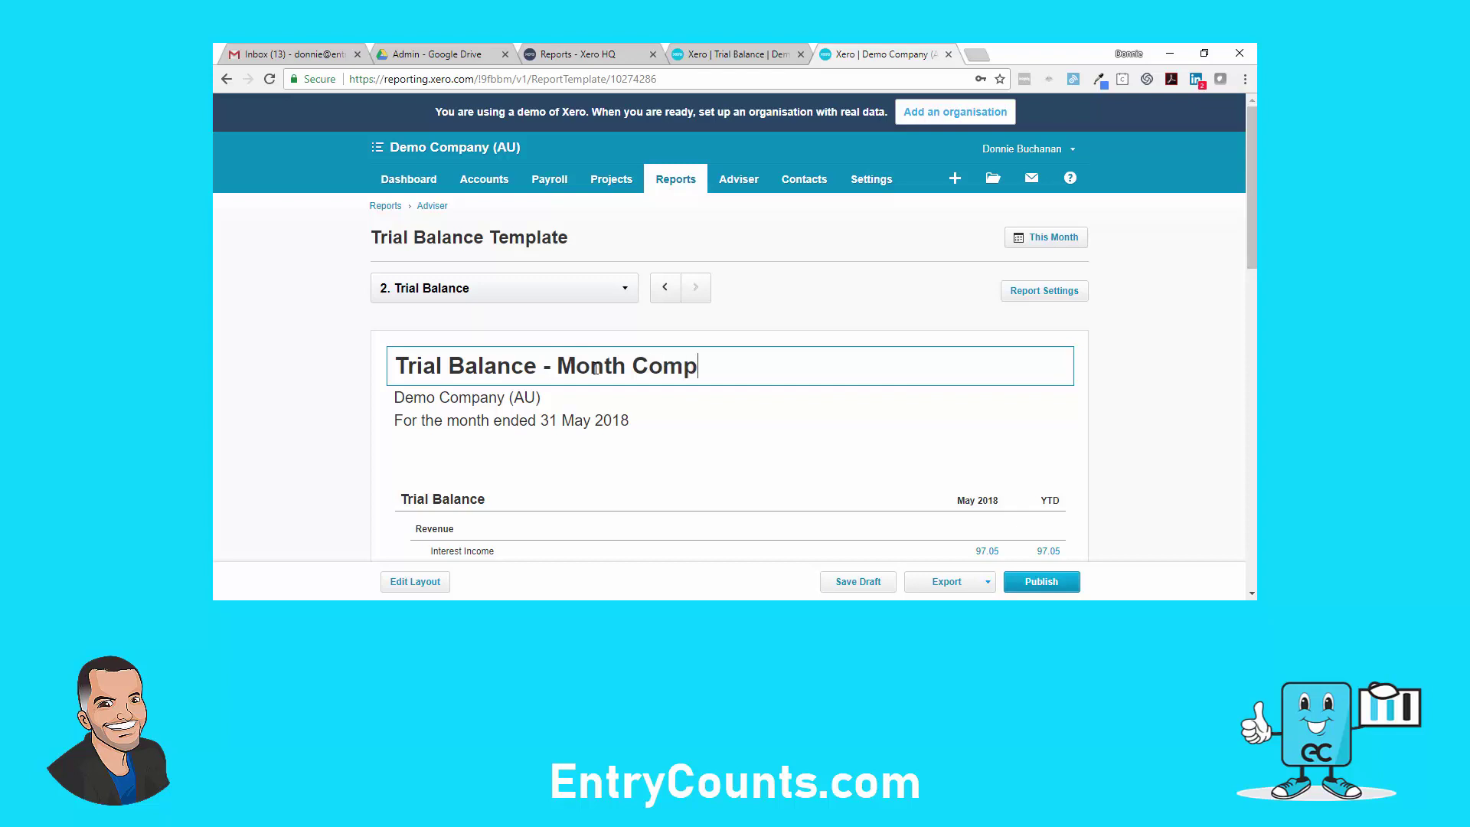
{"action": "type", "text": "aratives"}
{"action": "left_click", "coordinate": [377, 436]}
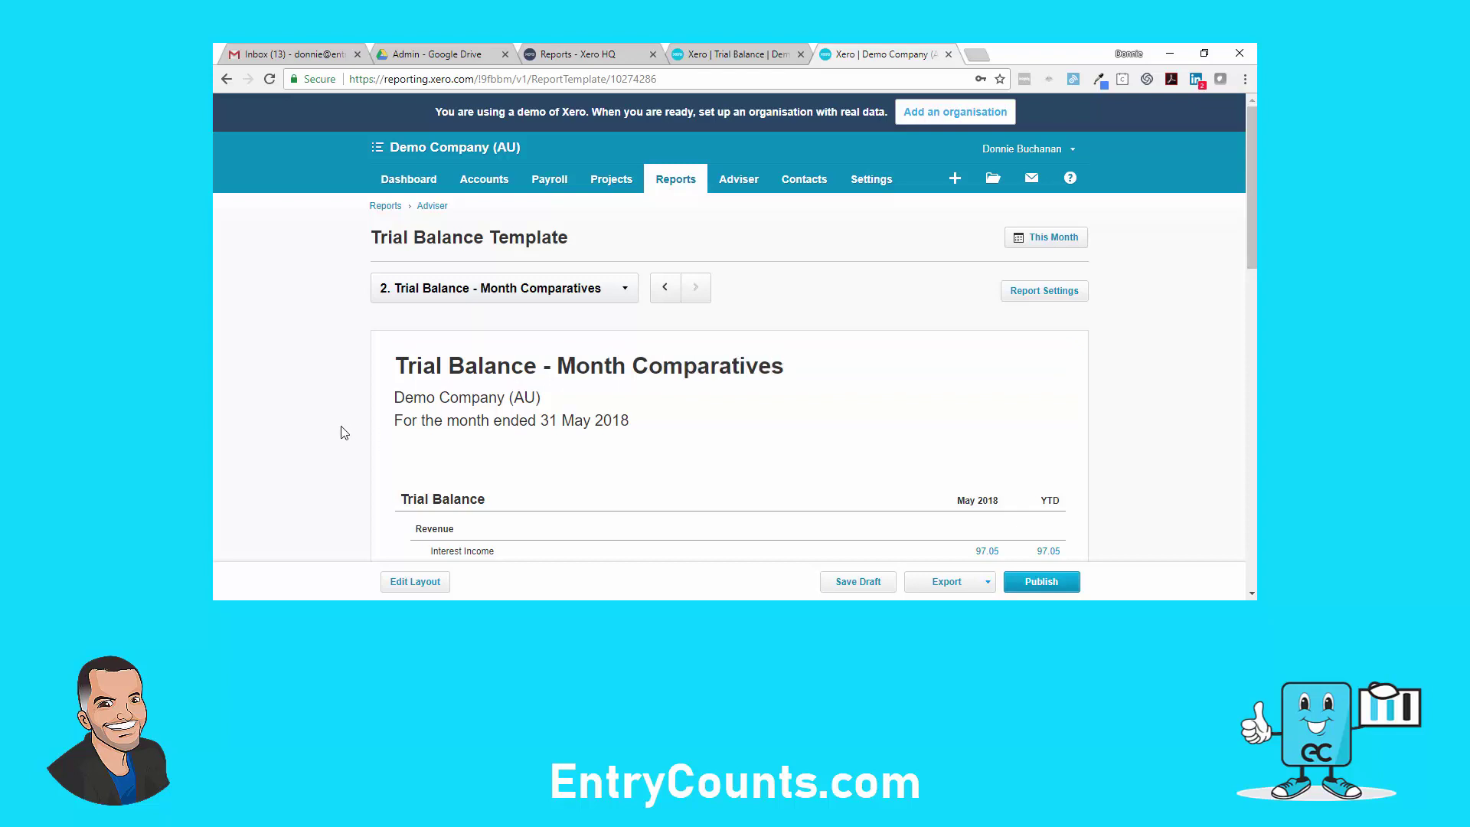
Open the layout of the Month Comparatives report for editing and delete its YTD column.
{"action": "left_click", "coordinate": [412, 583]}
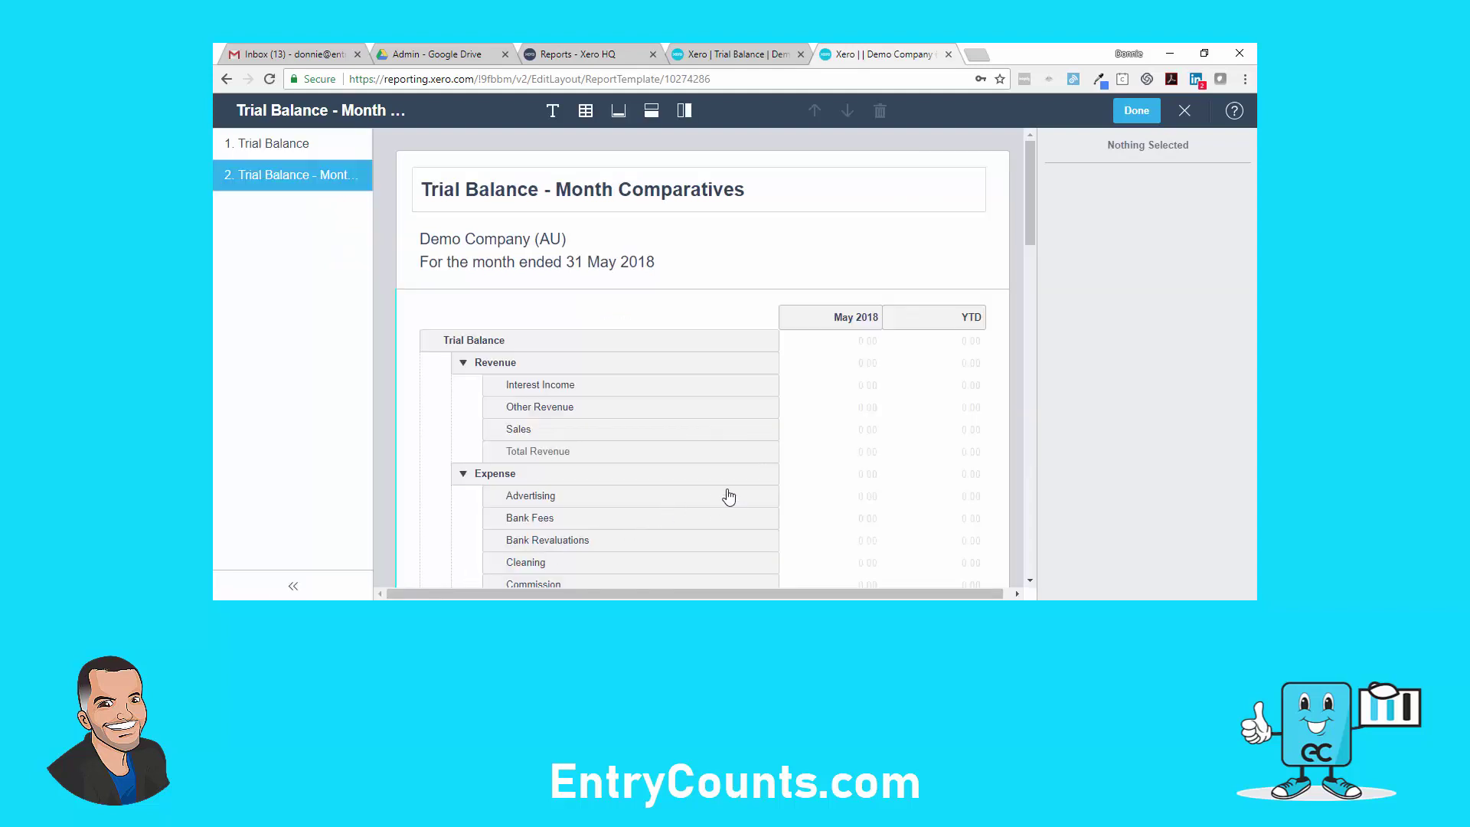
{"action": "left_click", "coordinate": [946, 327]}
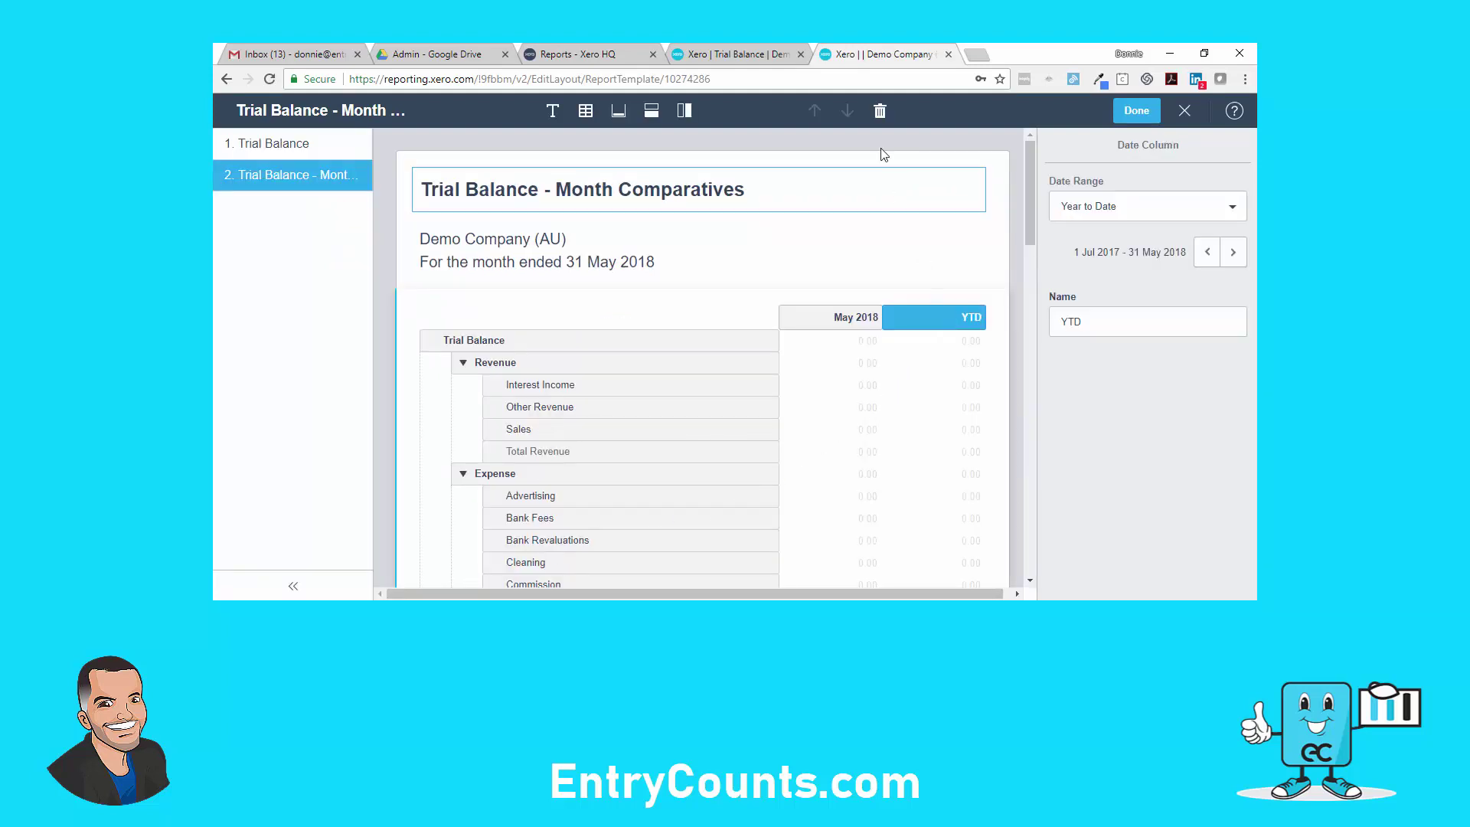
{"action": "left_click", "coordinate": [880, 112]}
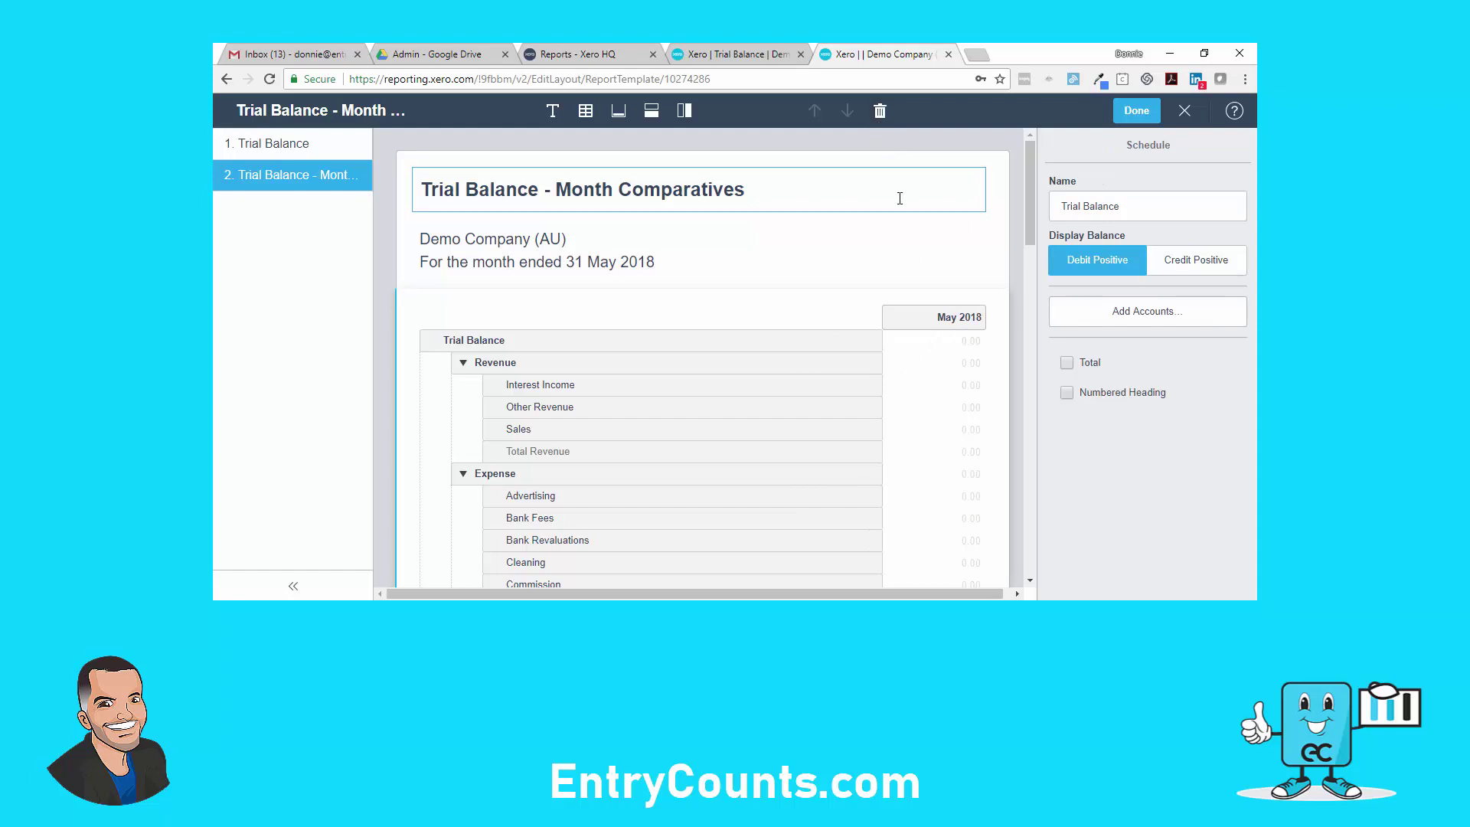
{"action": "left_click", "coordinate": [942, 321]}
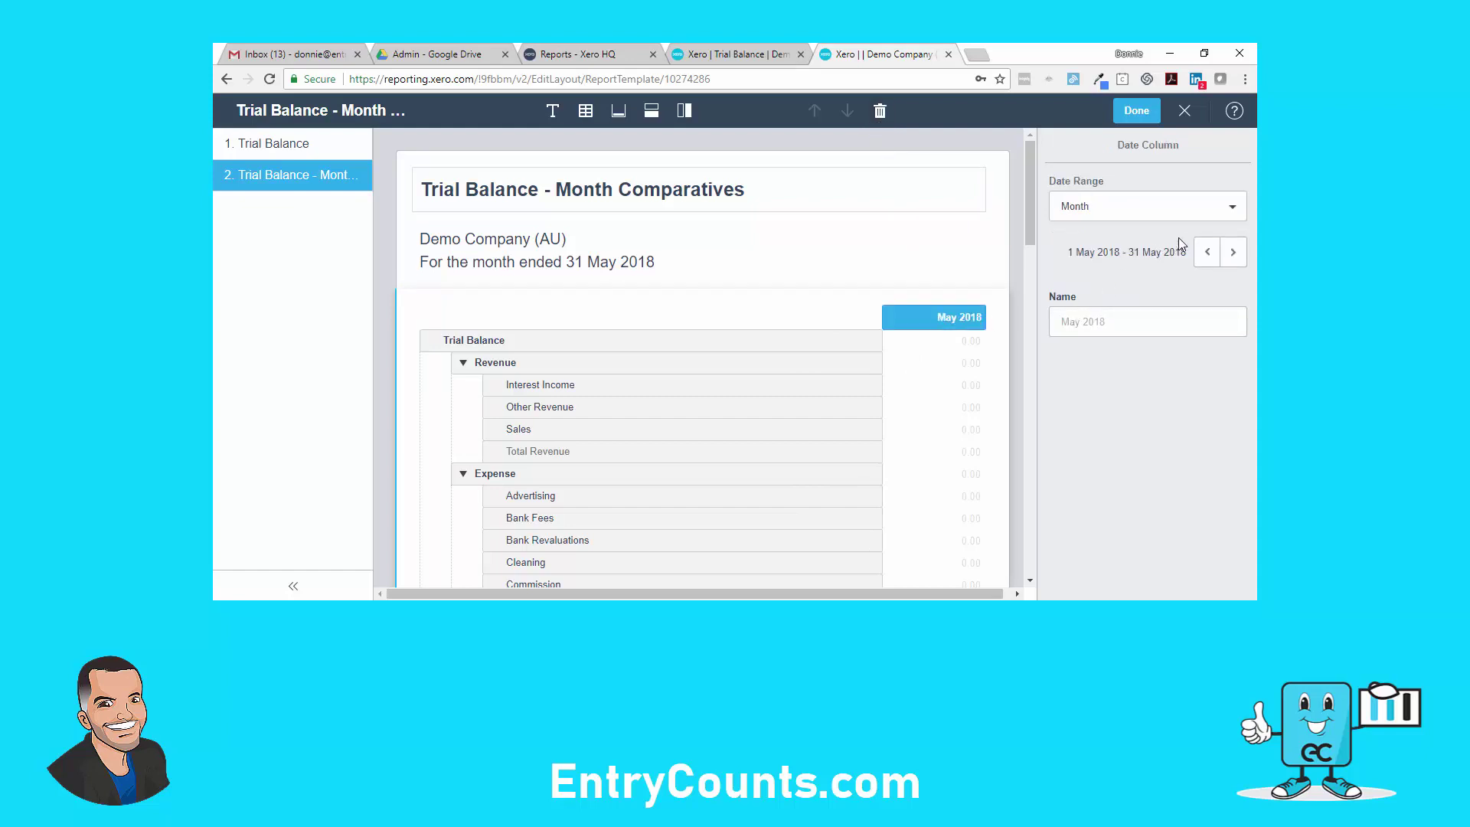
{"action": "left_click", "coordinate": [1231, 208]}
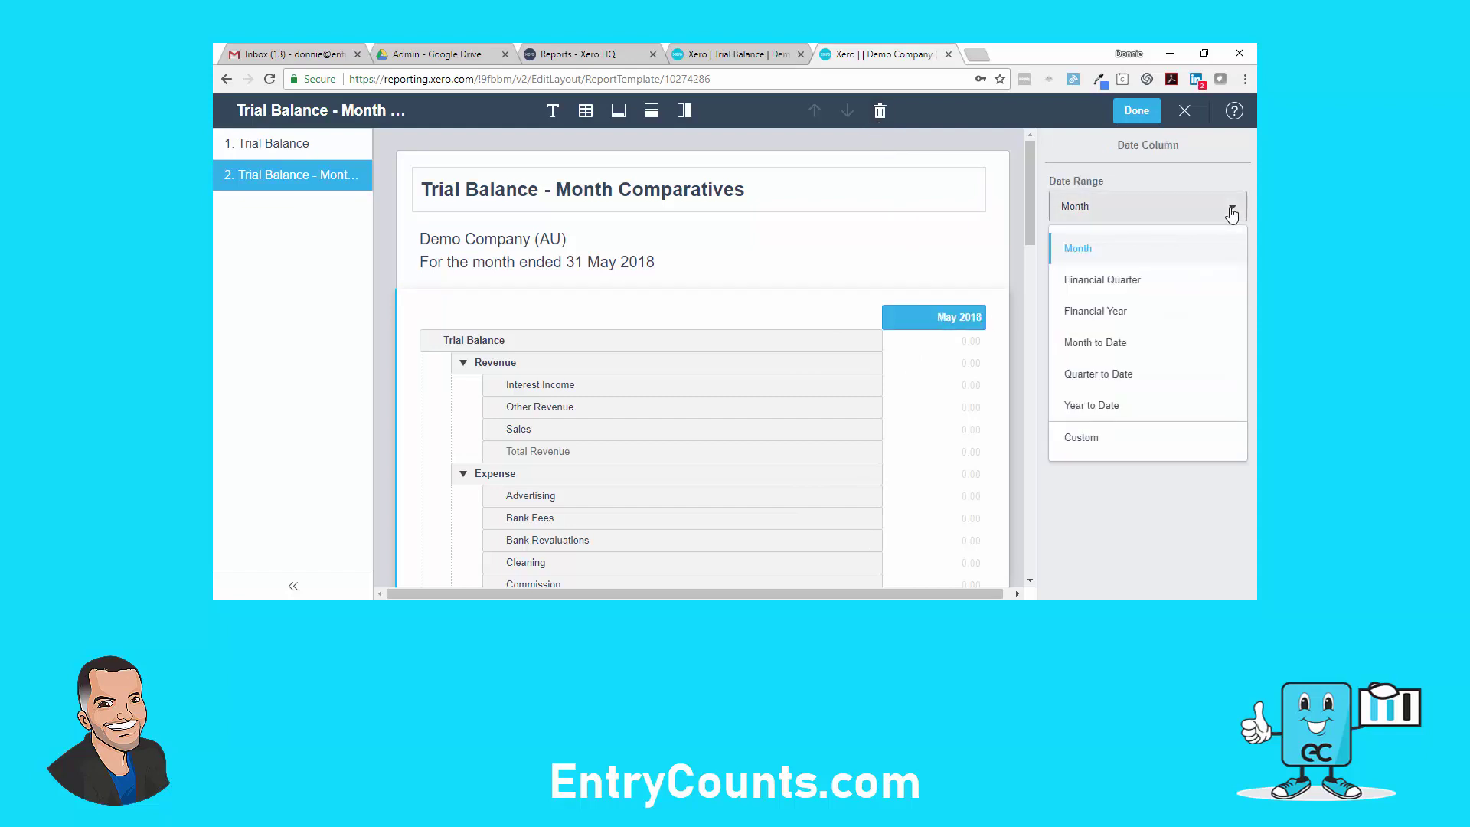
{"action": "left_click", "coordinate": [1231, 208]}
{"action": "left_click", "coordinate": [1207, 252]}
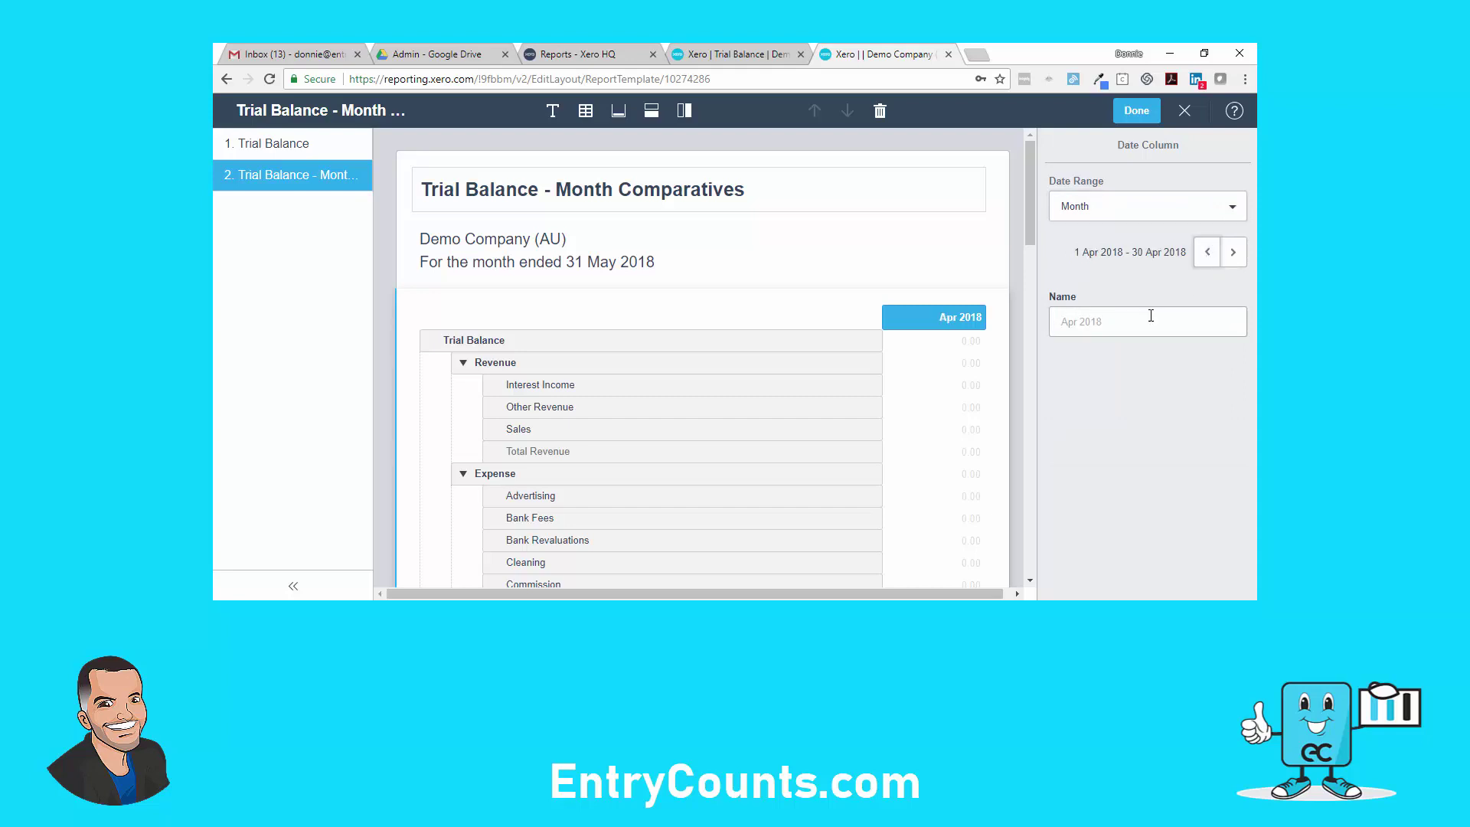
{"action": "left_click", "coordinate": [1136, 323]}
{"action": "left_click", "coordinate": [1232, 252]}
Add a date column to the Month Comparatives layout and set its monthly range to 1 Apr 2018 - 30 Apr 2018.
{"action": "left_click", "coordinate": [683, 111]}
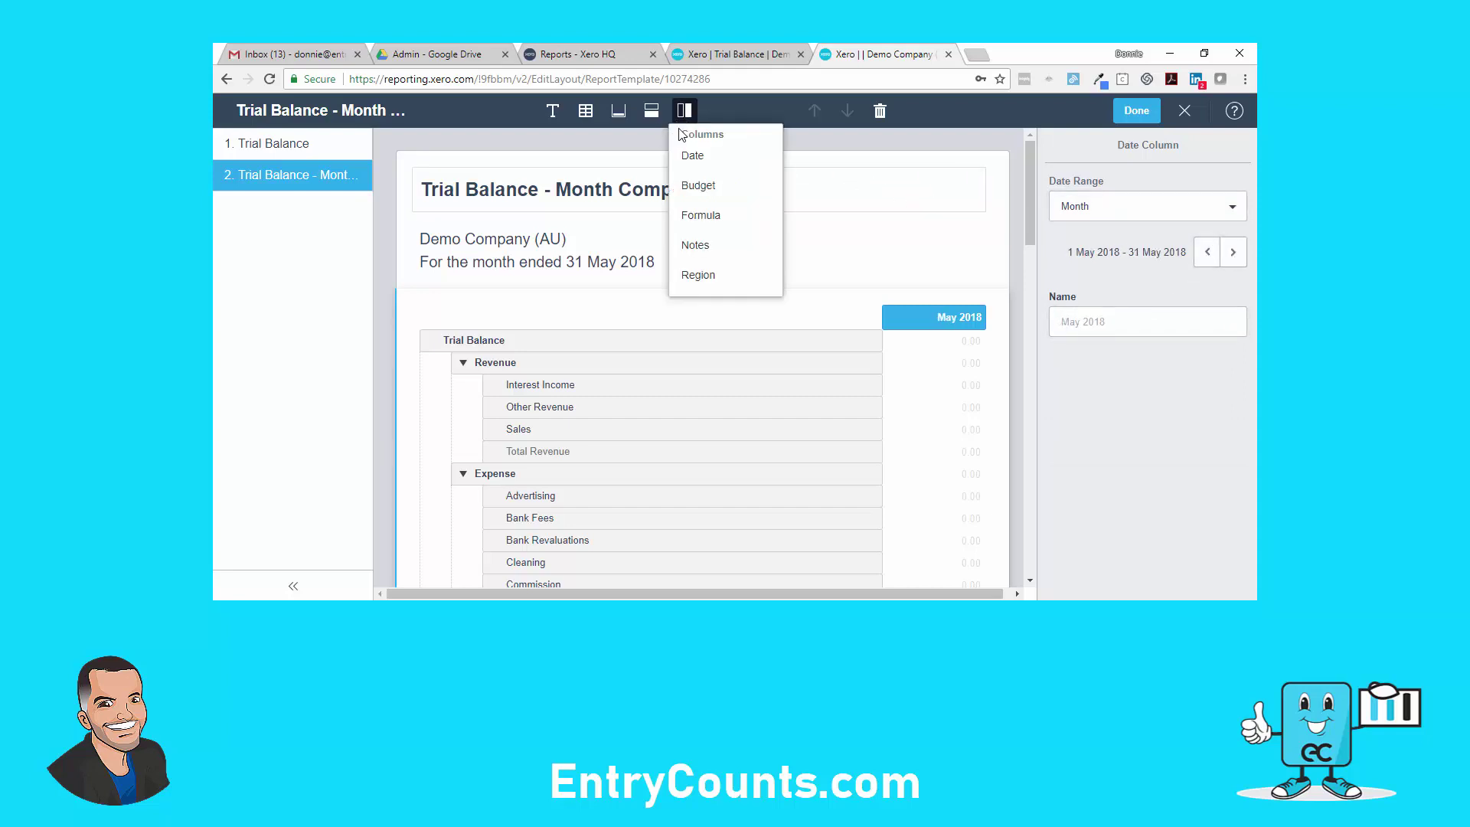
{"action": "left_click", "coordinate": [693, 156]}
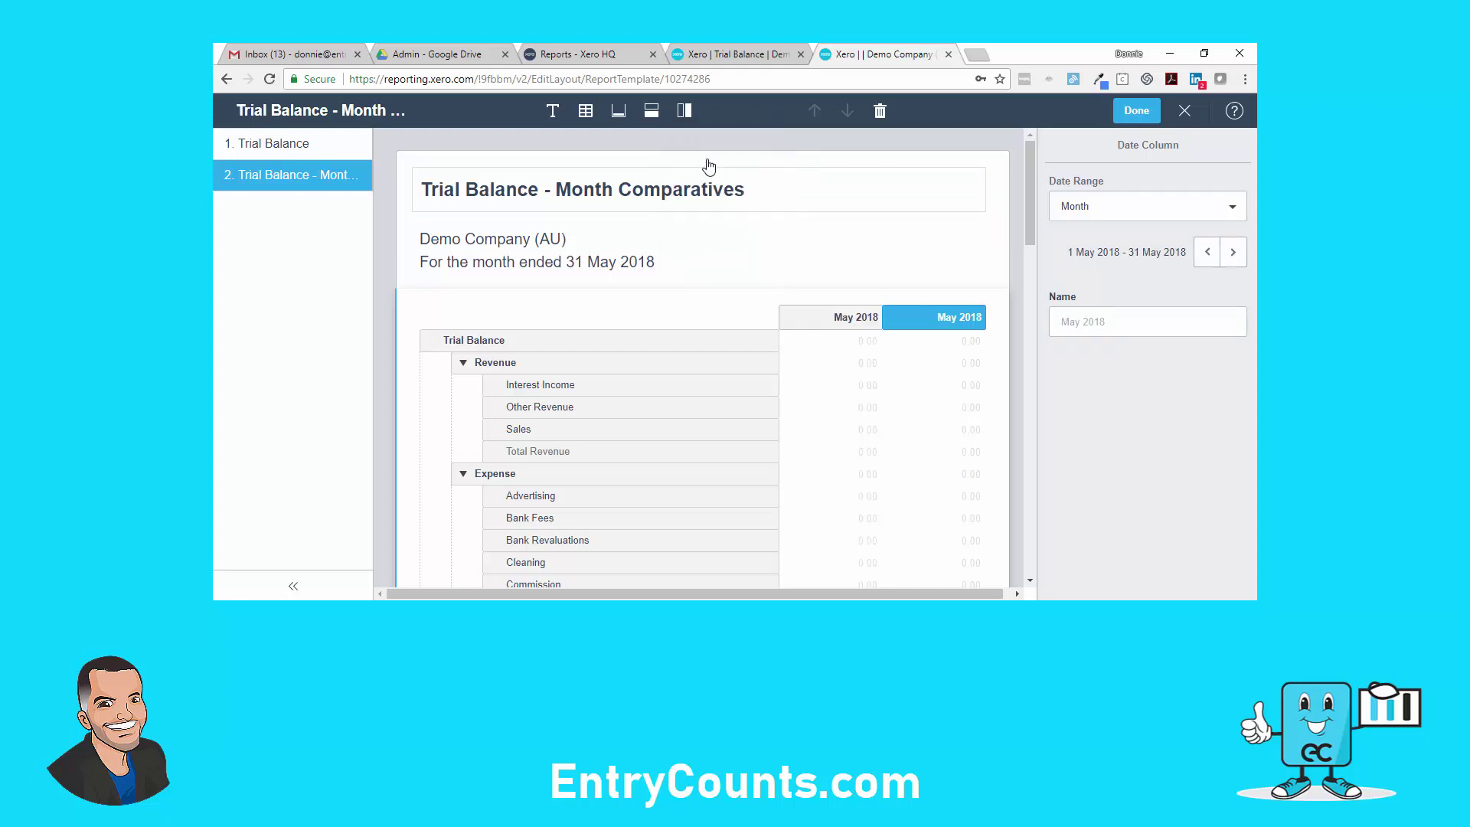
{"action": "left_click", "coordinate": [1207, 252]}
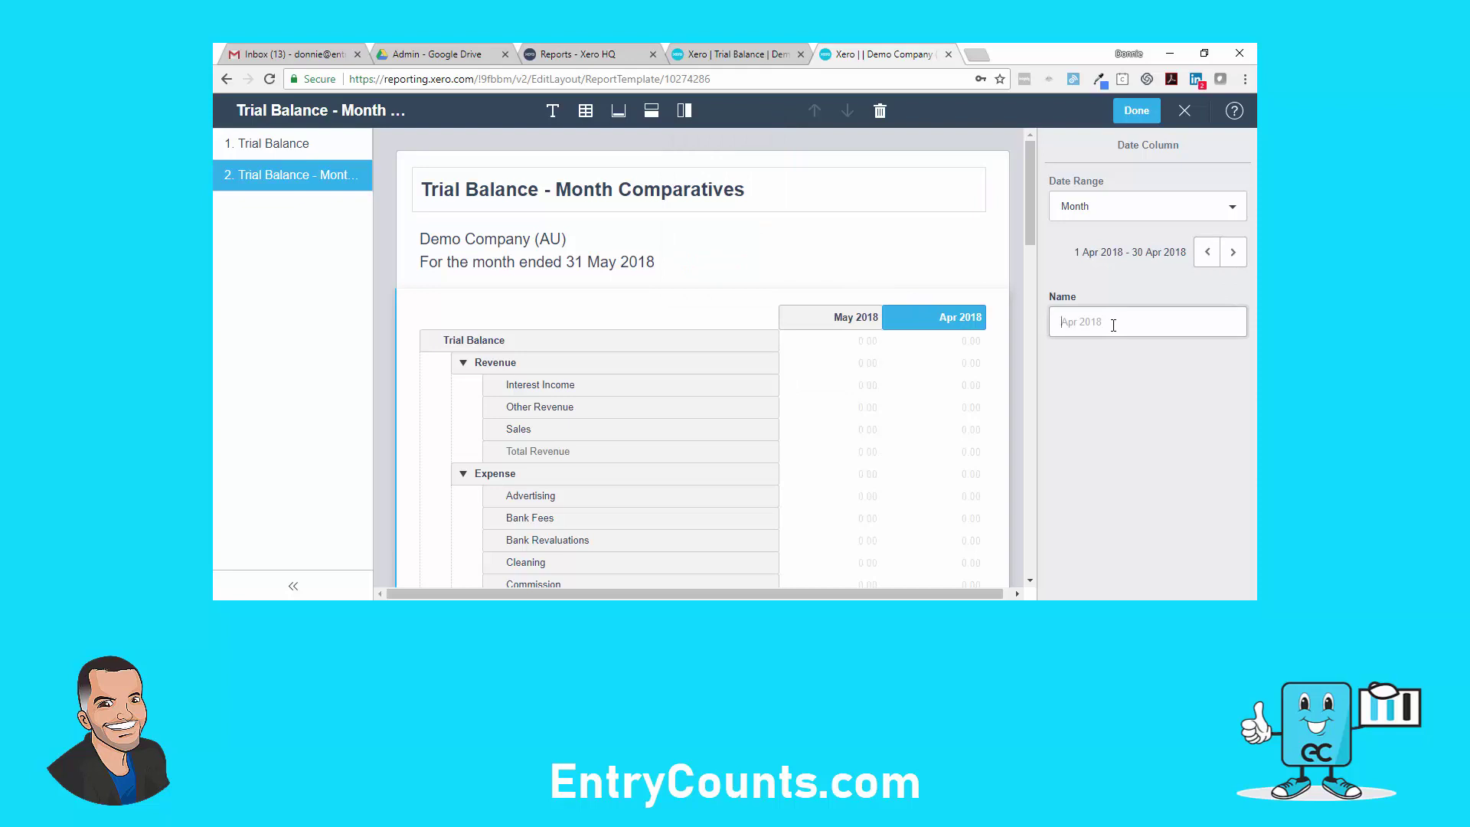
Add a formula column that subtracts Apr 2018 from May 2018.
{"action": "left_click", "coordinate": [684, 111]}
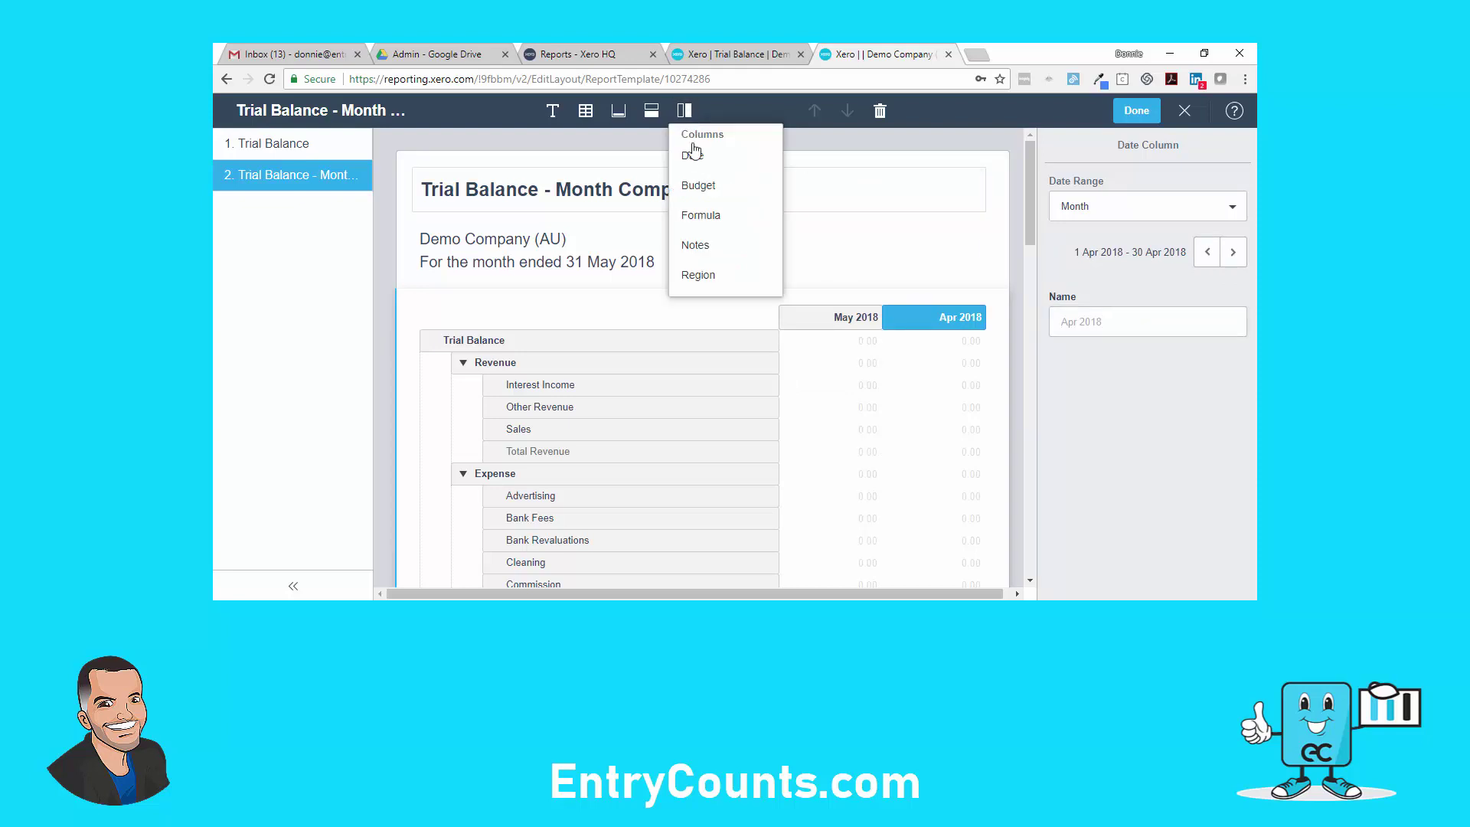
{"action": "left_click", "coordinate": [701, 217]}
{"action": "left_click", "coordinate": [1075, 222]}
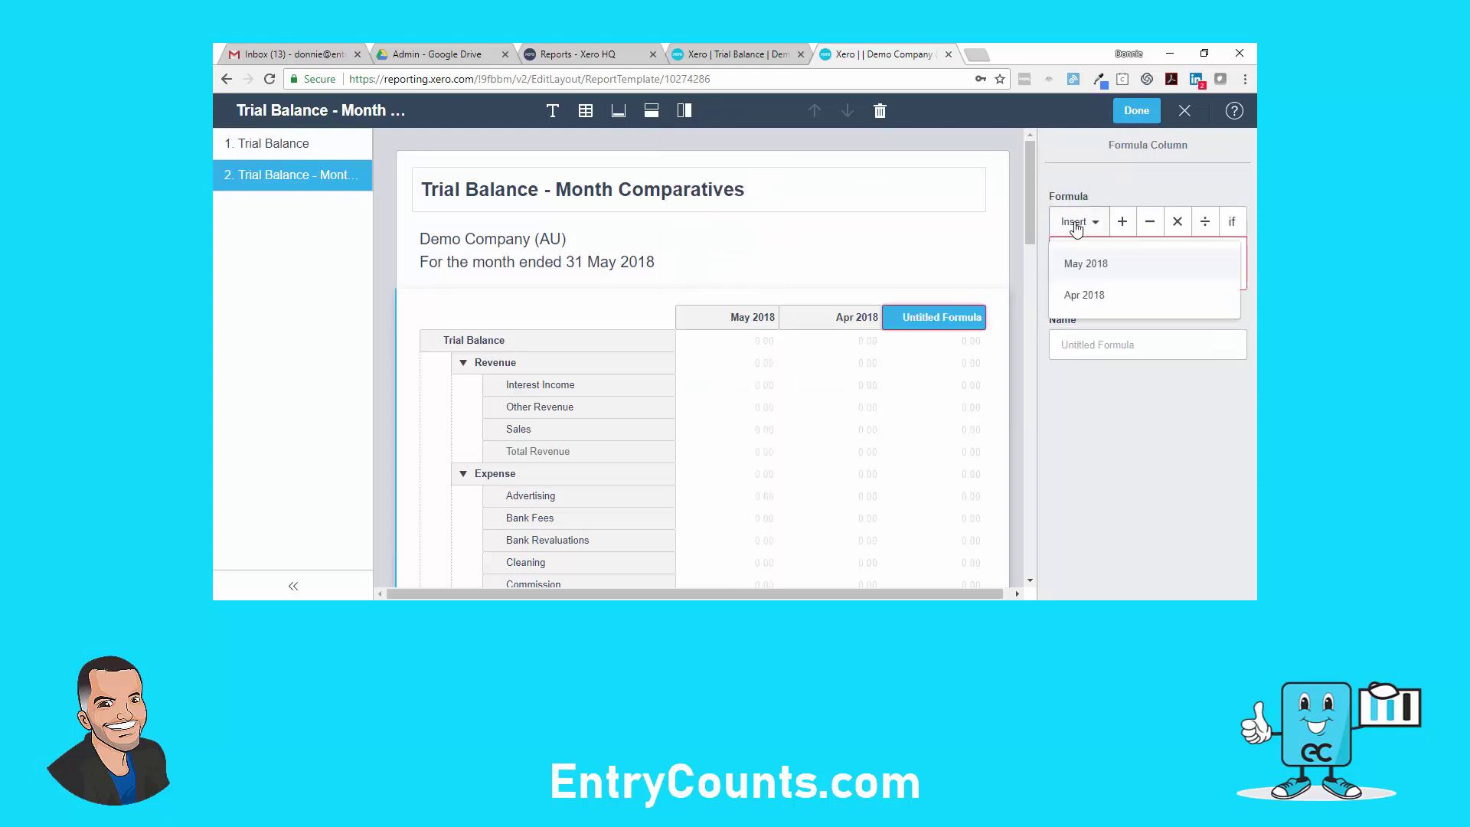
{"action": "left_click", "coordinate": [1080, 261]}
{"action": "left_click", "coordinate": [1122, 221]}
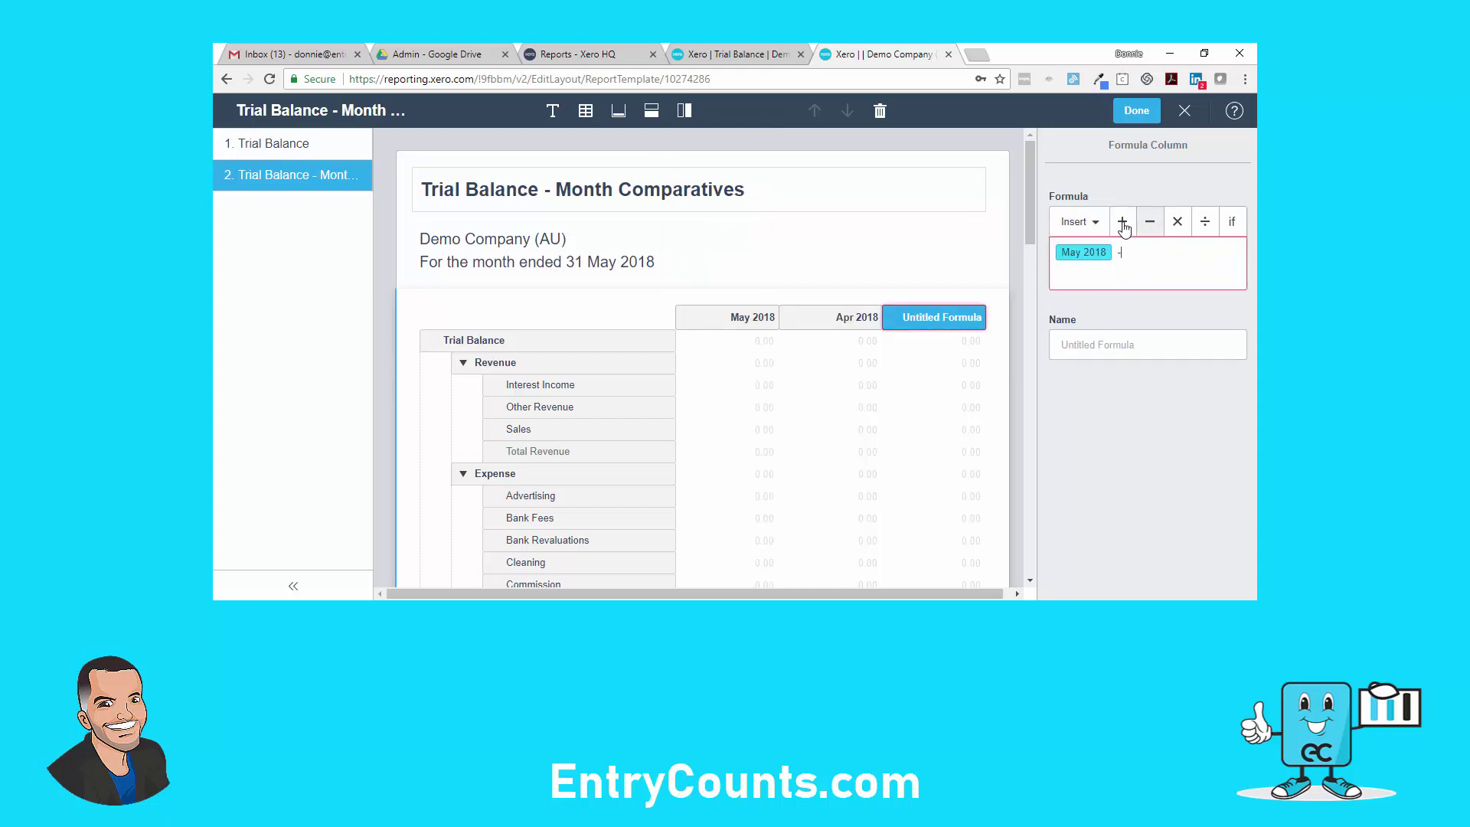
{"action": "left_click", "coordinate": [1095, 223]}
{"action": "left_click", "coordinate": [1091, 295]}
Name the formula column "Variance" and finish editing the report layout.
{"action": "left_click", "coordinate": [1089, 350]}
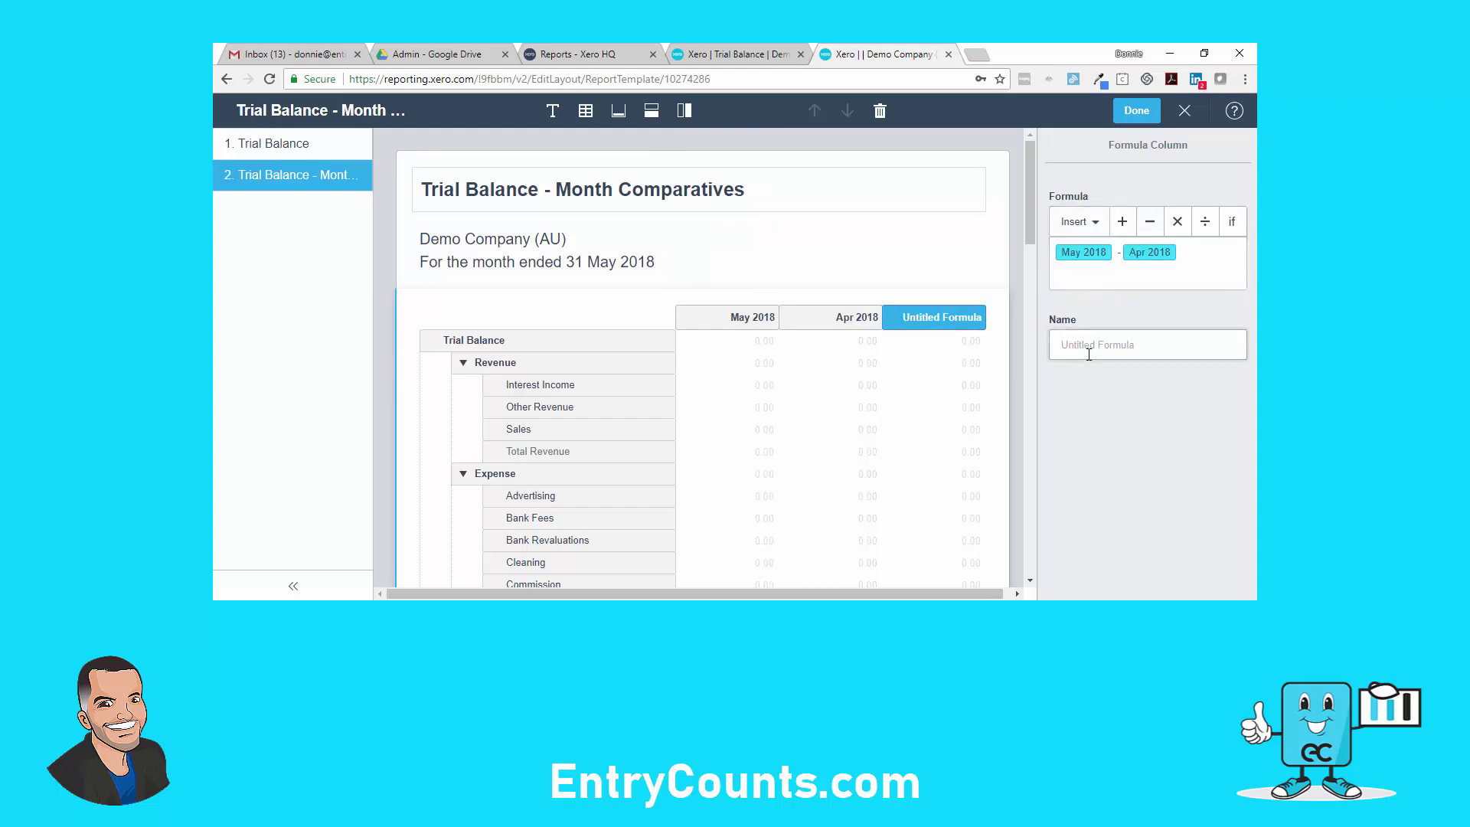
{"action": "type", "text": "Varaiance"}
{"action": "key", "text": "Tab"}
{"action": "left_click", "coordinate": [1089, 350]}
{"action": "key", "text": "BackSpace"}
{"action": "left_click", "coordinate": [1102, 379]}
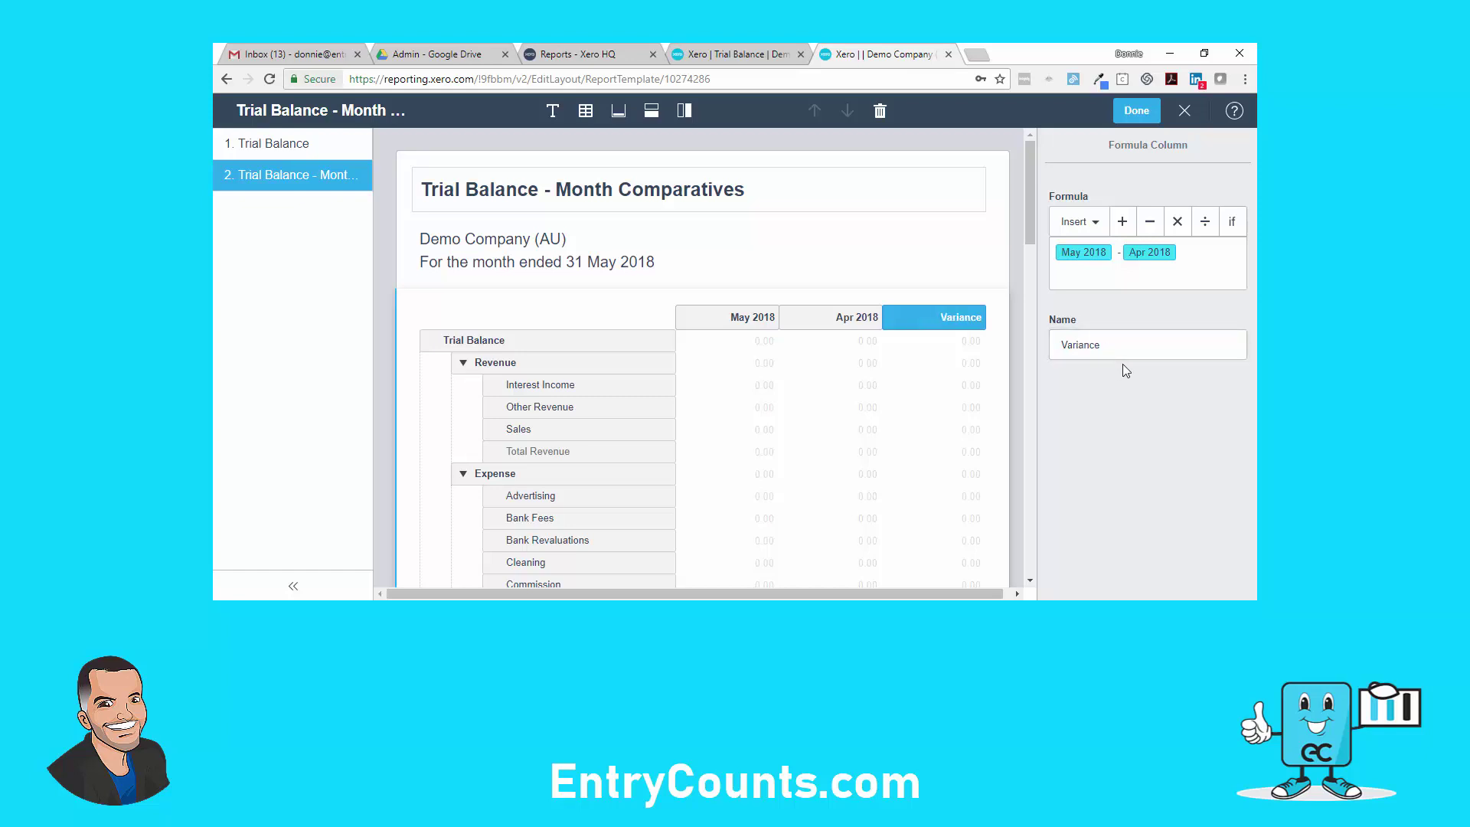
{"action": "left_click", "coordinate": [1137, 111]}
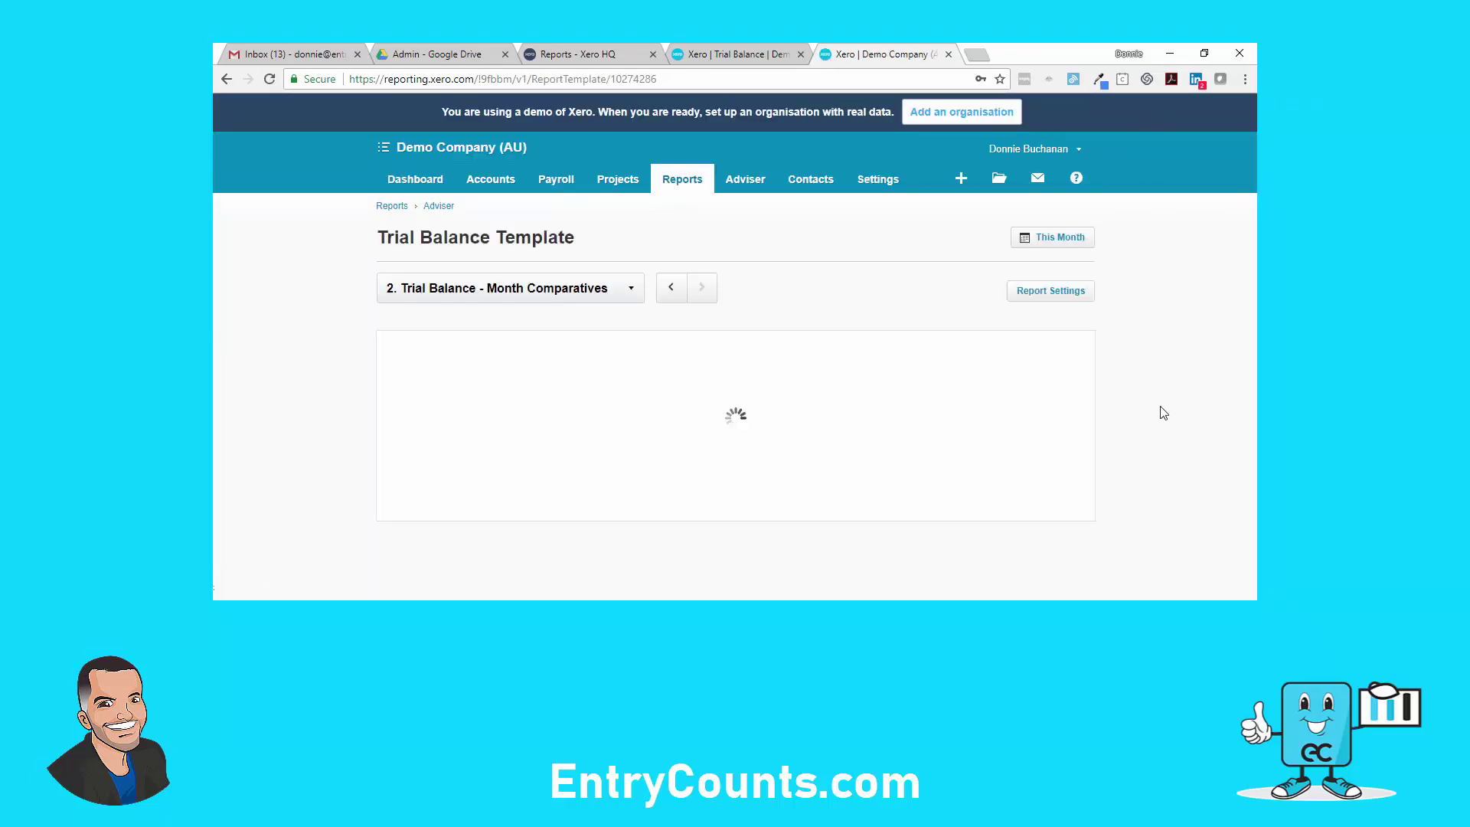
Review the May 2018, Apr 2018 and Variance columns across the account groups of the Month Comparatives report.
{"action": "scroll", "coordinate": [1156, 416], "scroll_direction": "down", "scroll_amount": 3}
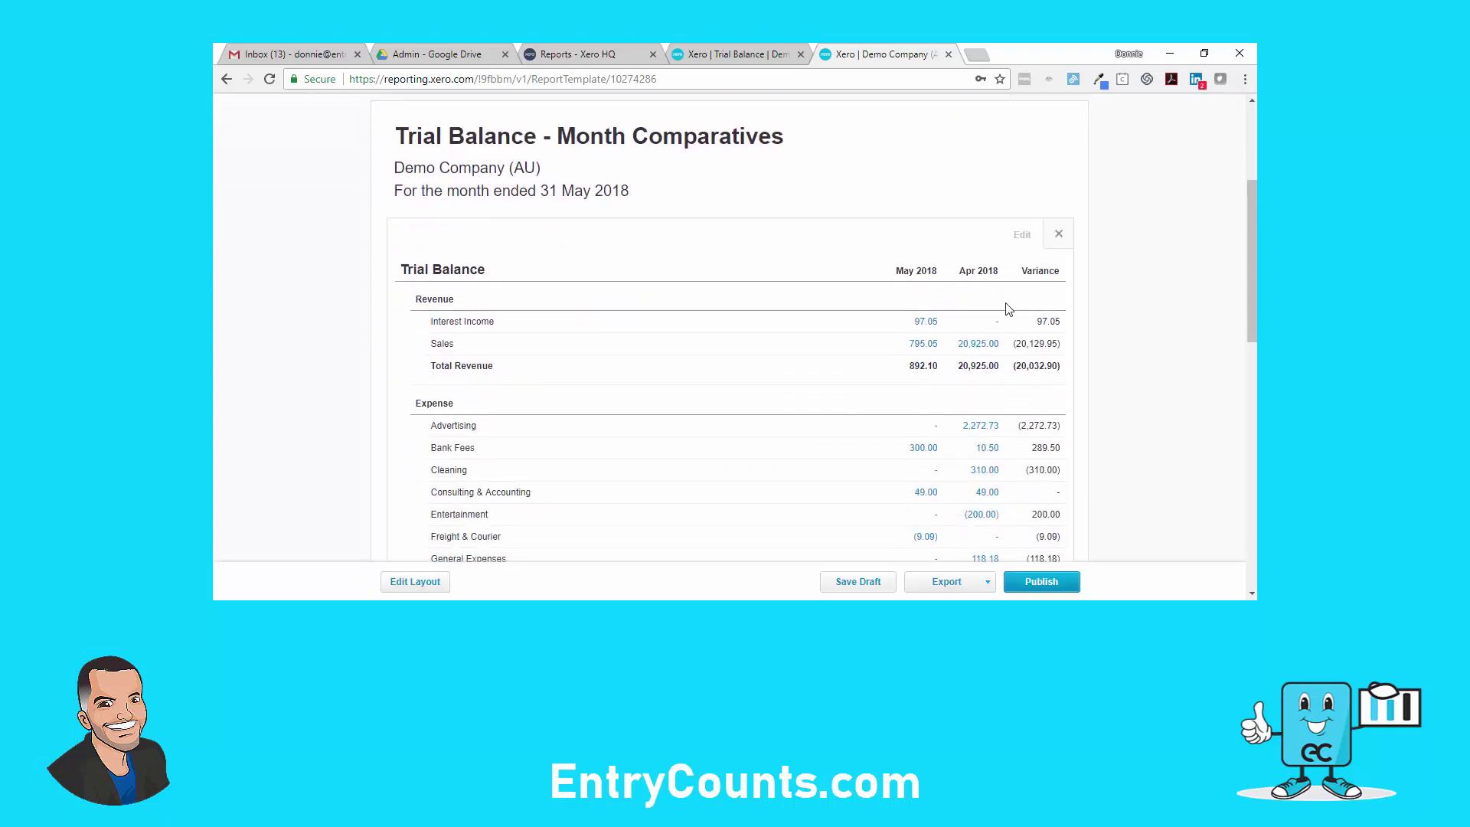
{"action": "scroll", "coordinate": [922, 525], "scroll_direction": "down", "scroll_amount": 3}
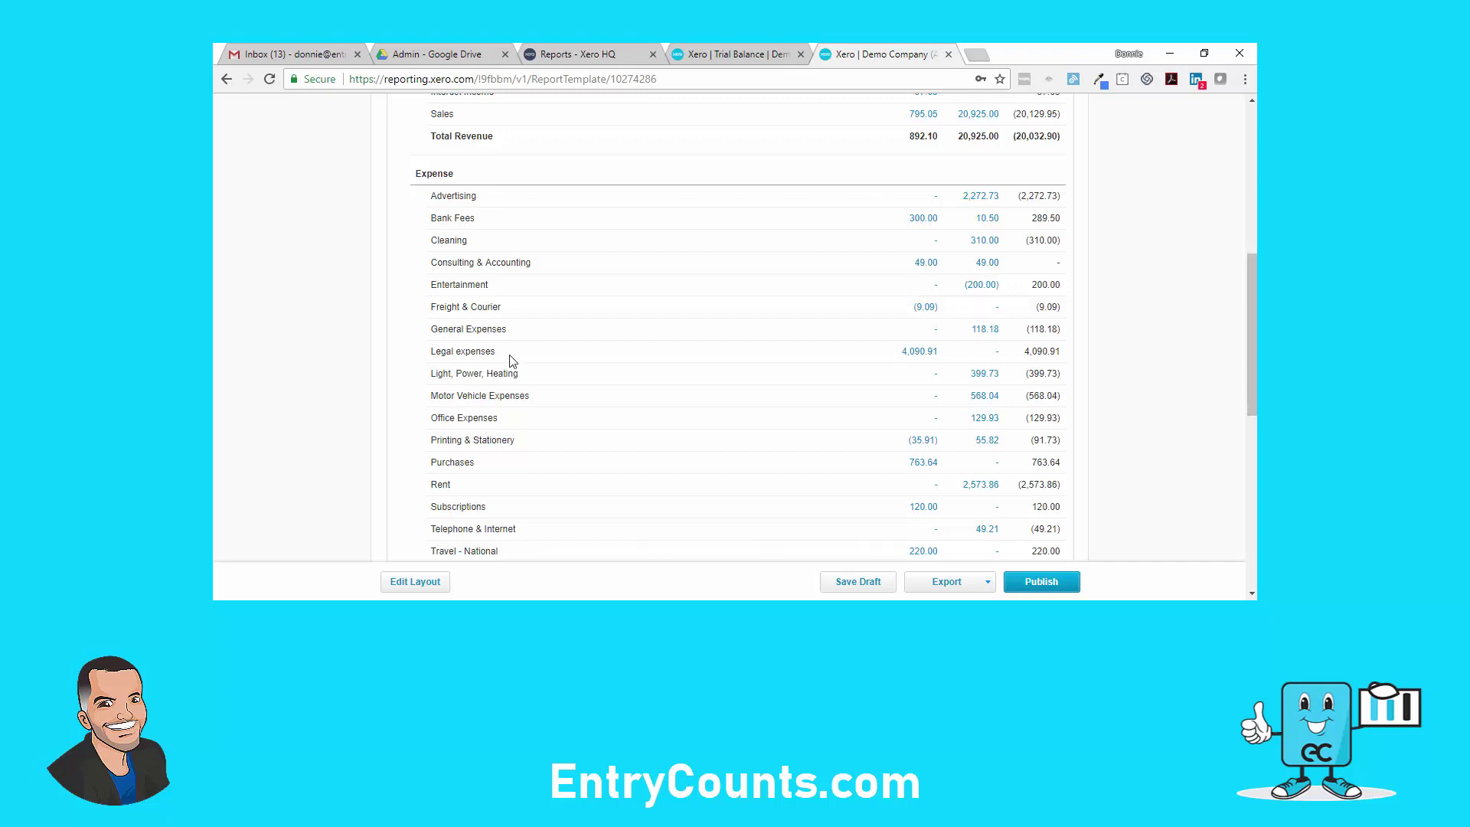
{"action": "scroll", "coordinate": [510, 360], "scroll_direction": "down", "scroll_amount": 2}
{"action": "scroll", "coordinate": [510, 360], "scroll_direction": "down", "scroll_amount": 2}
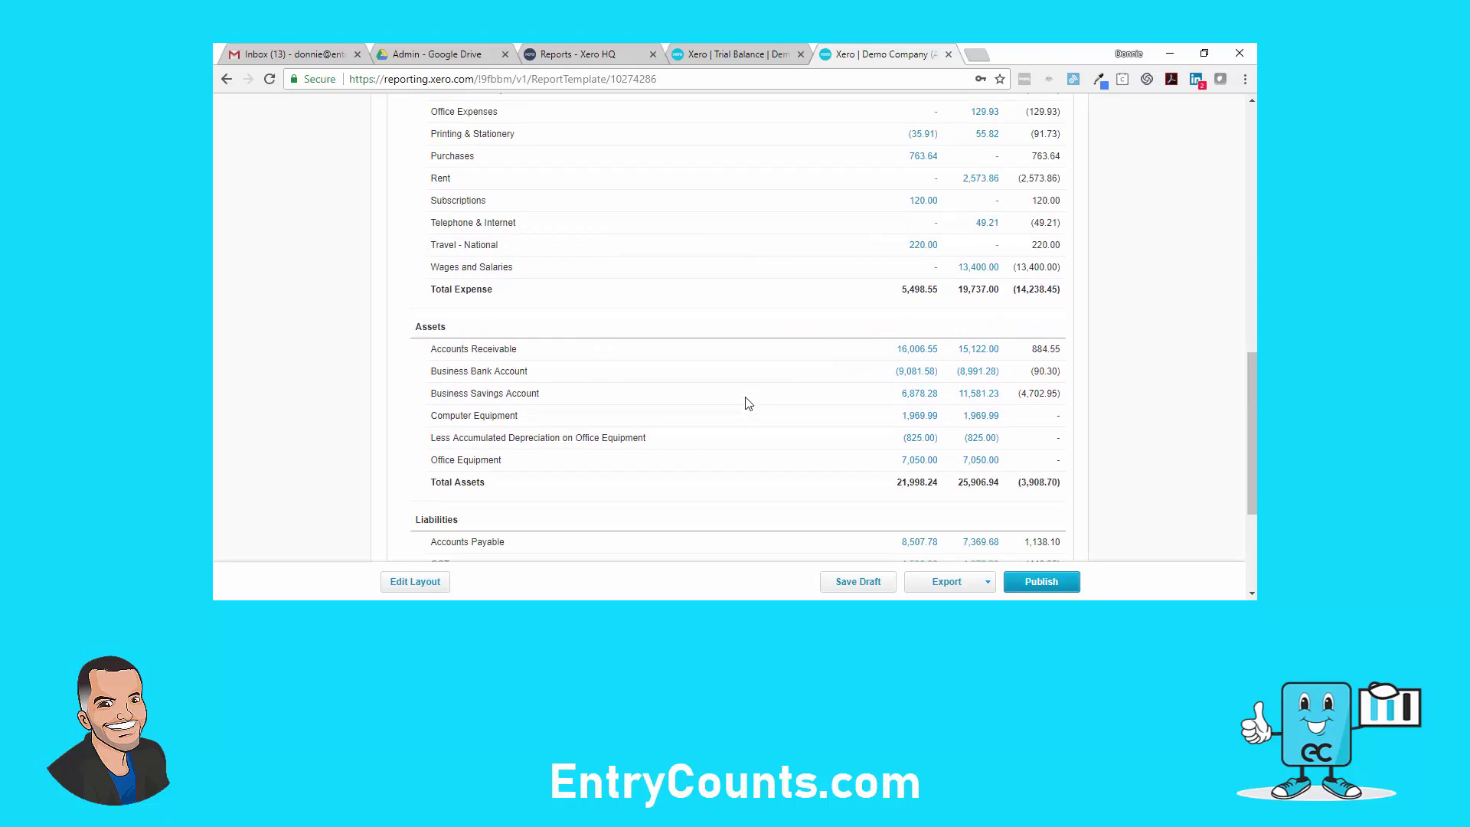
{"action": "scroll", "coordinate": [1143, 356], "scroll_direction": "up", "scroll_amount": 10}
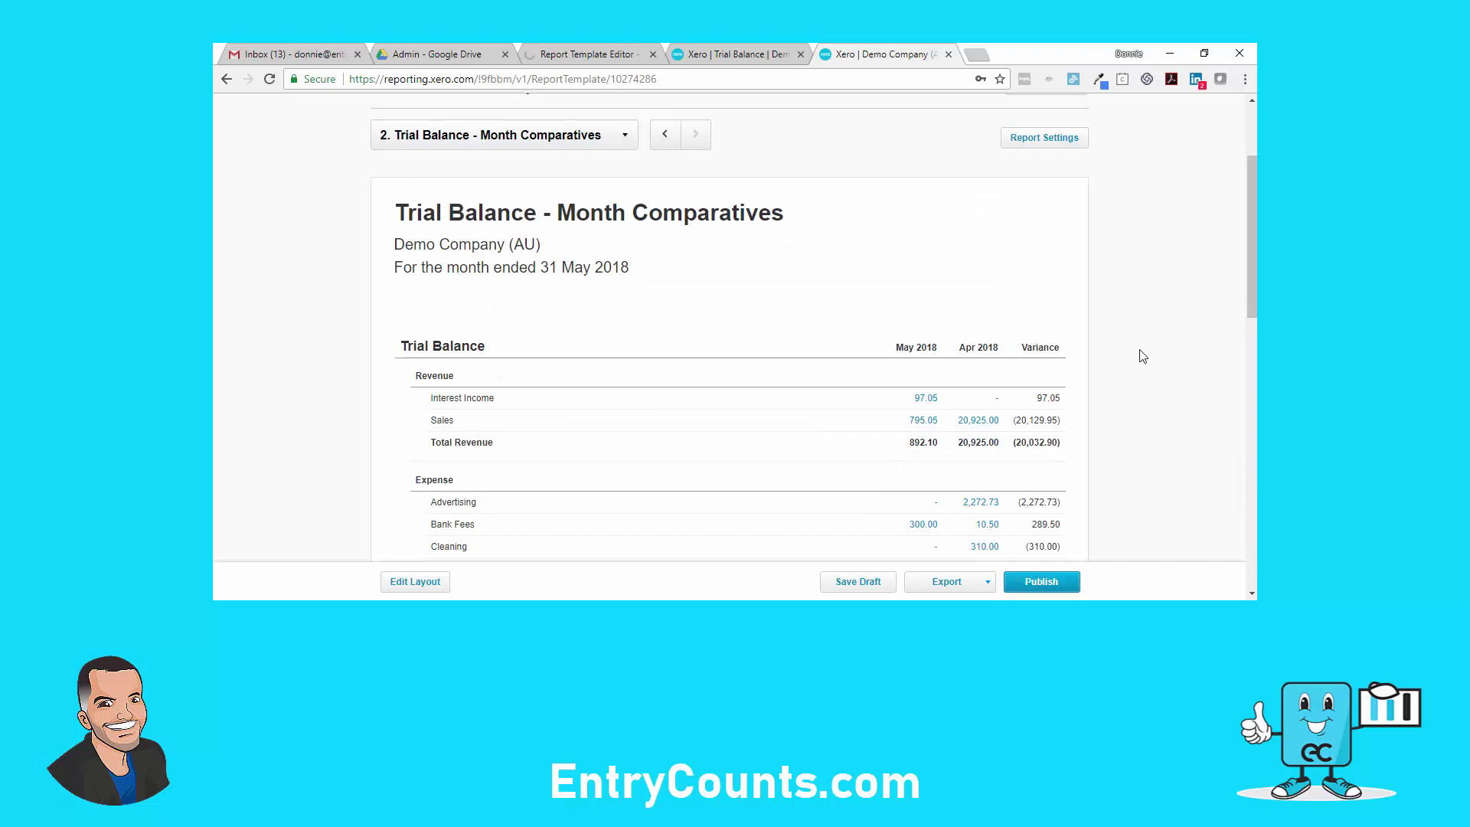